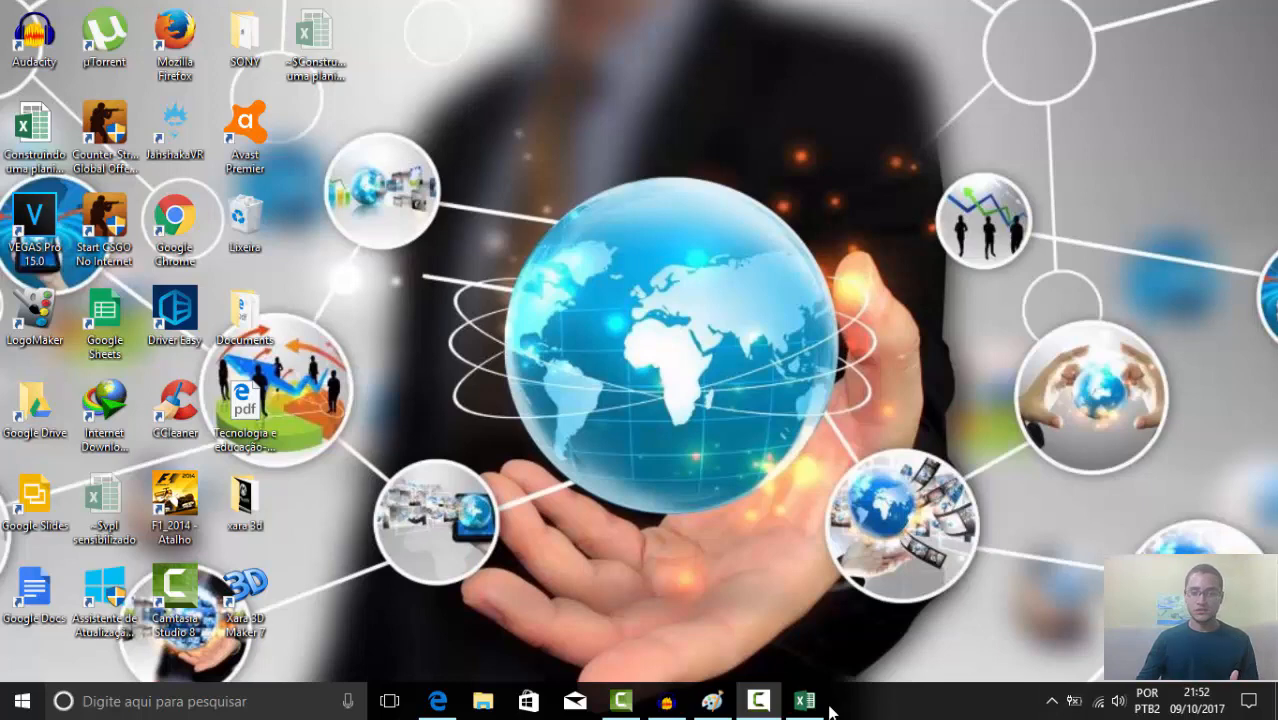
# Switch to the Excel workbook "Construindo uma planiha do zero" and select the table headers in A8:F8
pyautogui.click(826, 705)
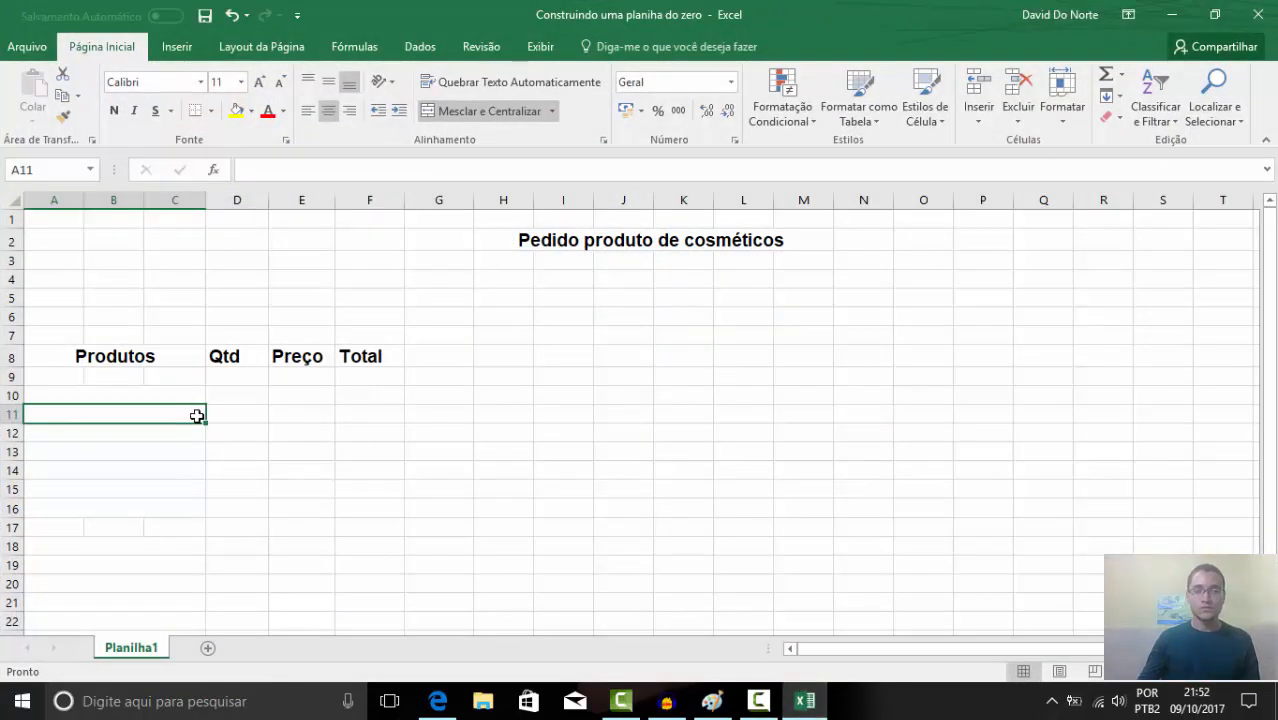
pyautogui.click(232, 413)
pyautogui.click(165, 410)
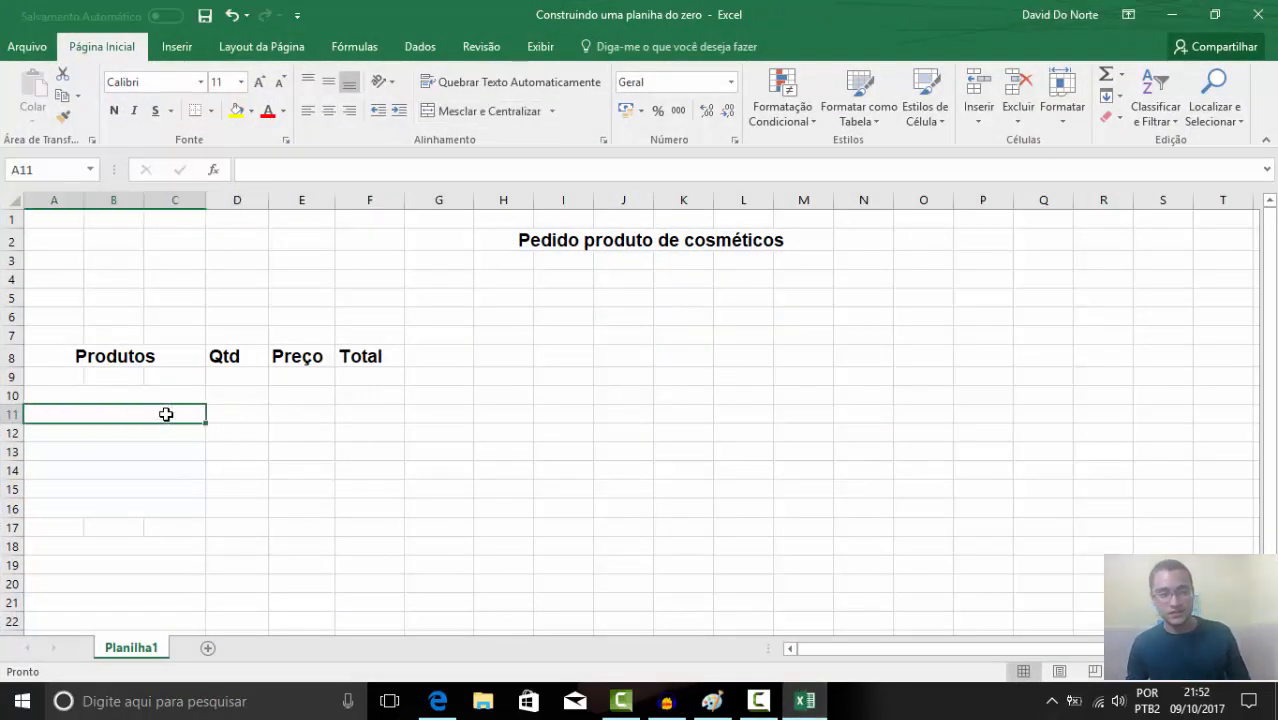
pyautogui.moveTo(145, 356); pyautogui.dragTo(356, 351)
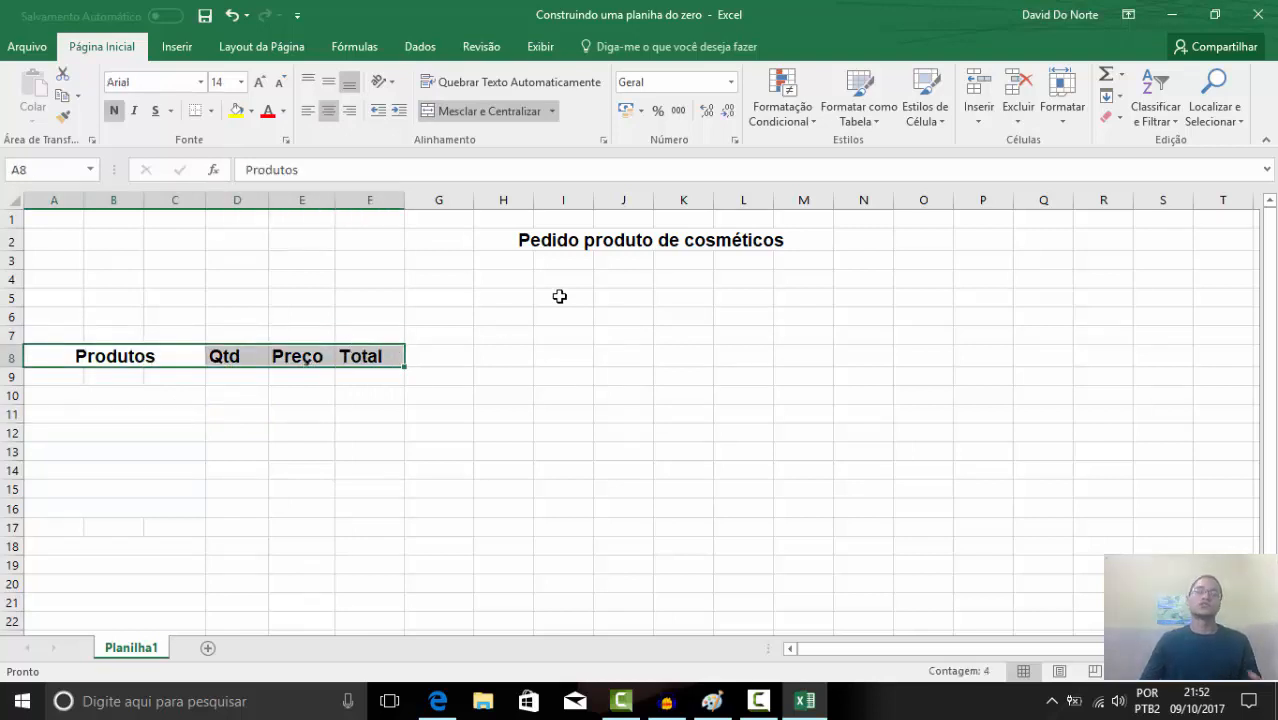
# Replace the word "cosméticos" in the row 2 title with "materiais de"
pyautogui.doubleClick(717, 240)
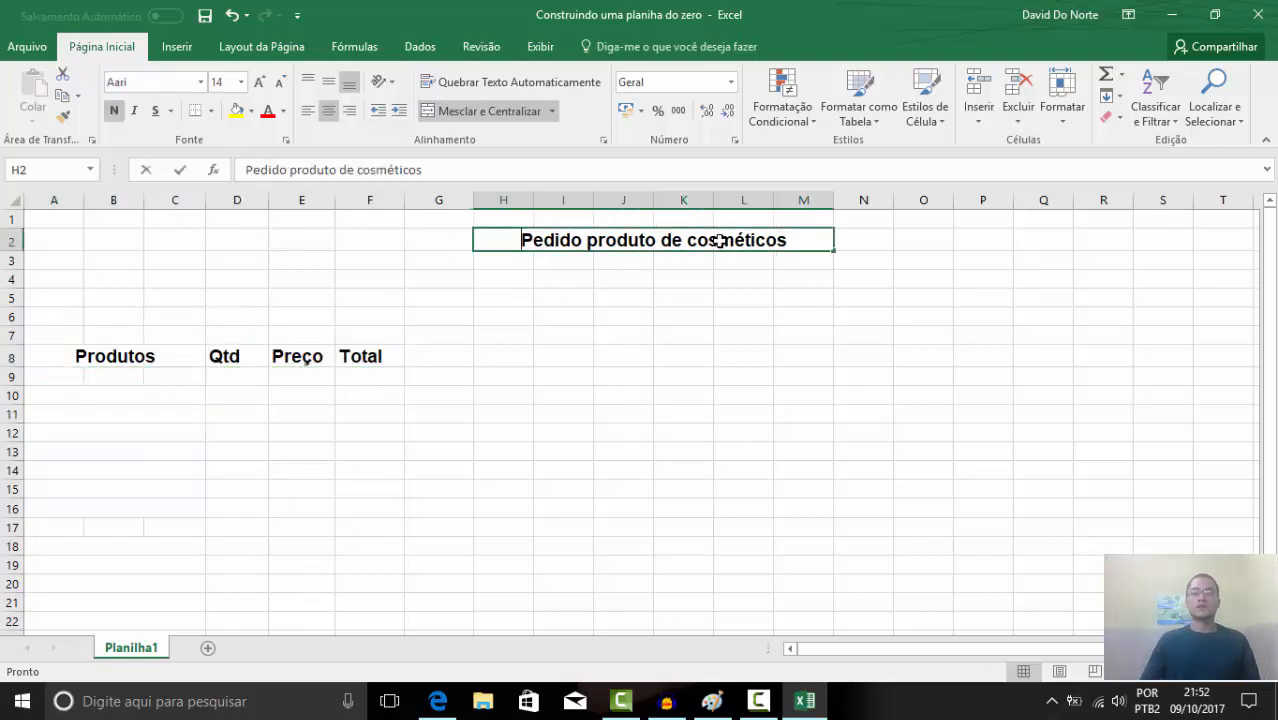
pyautogui.moveTo(800, 241); pyautogui.dragTo(690, 237)
pyautogui.write('materiis')
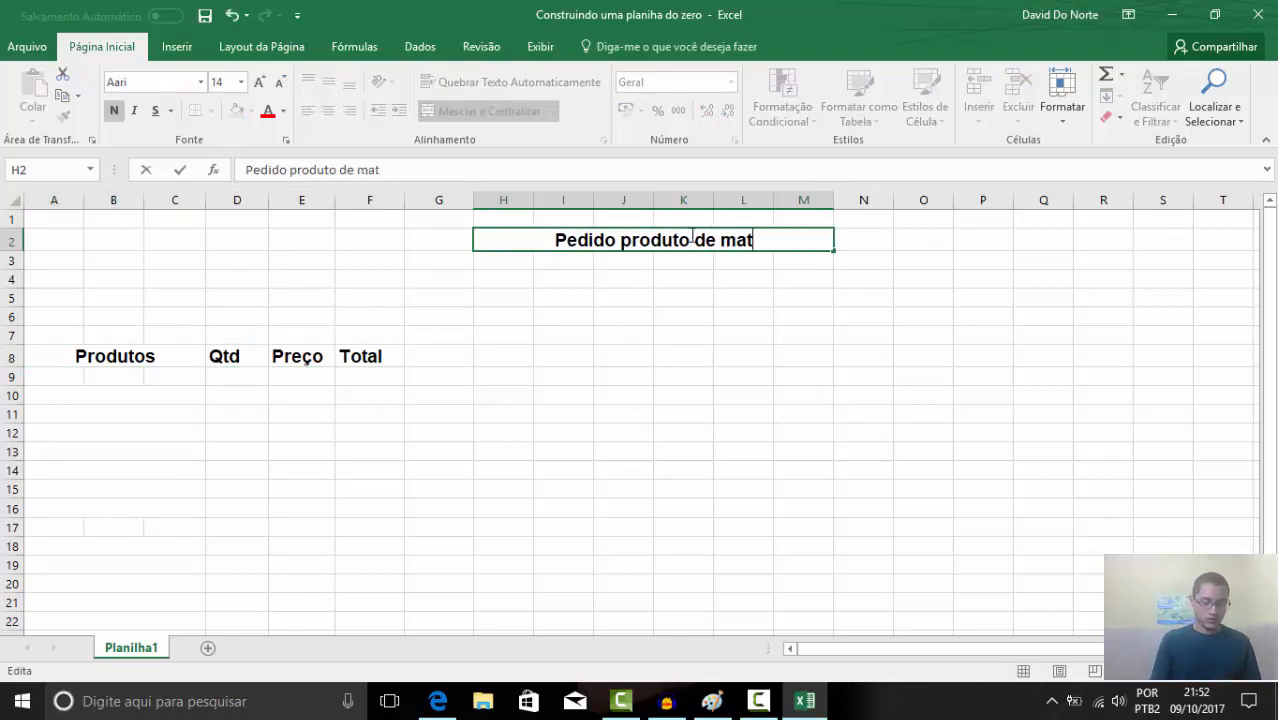
pyautogui.press('BackSpace')
pyautogui.press('BackSpace')
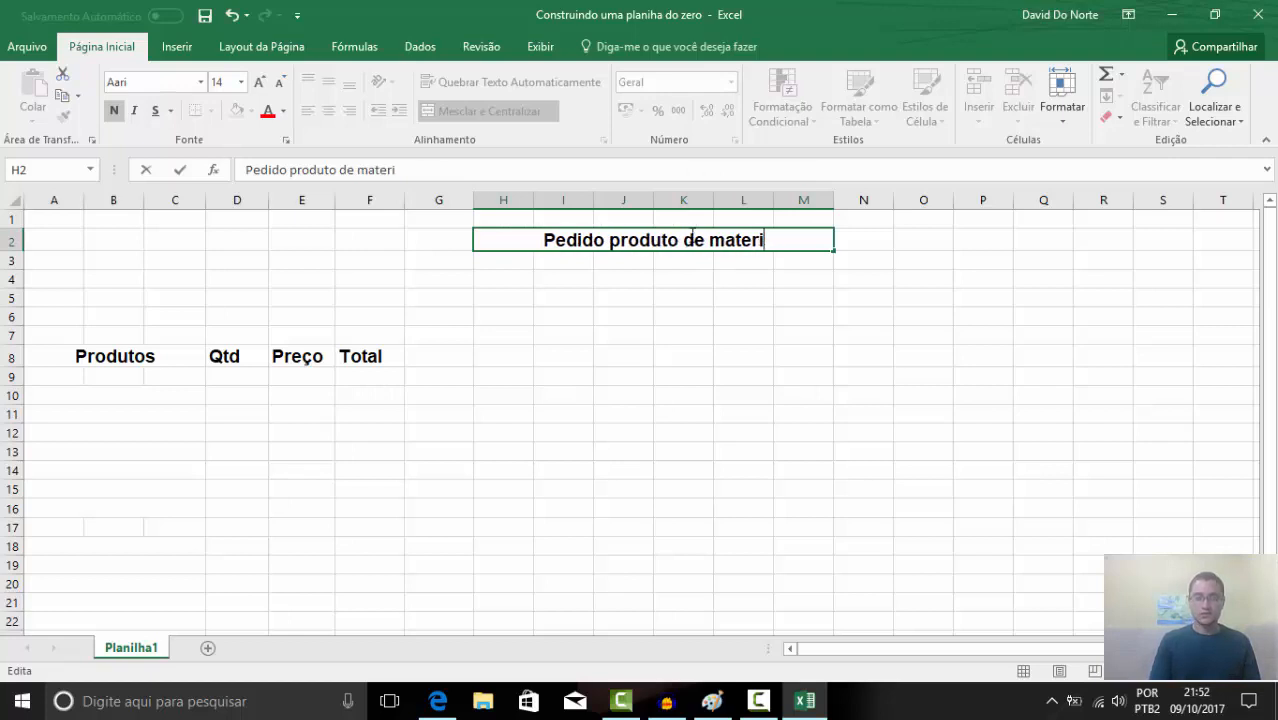
pyautogui.write('ais de ')
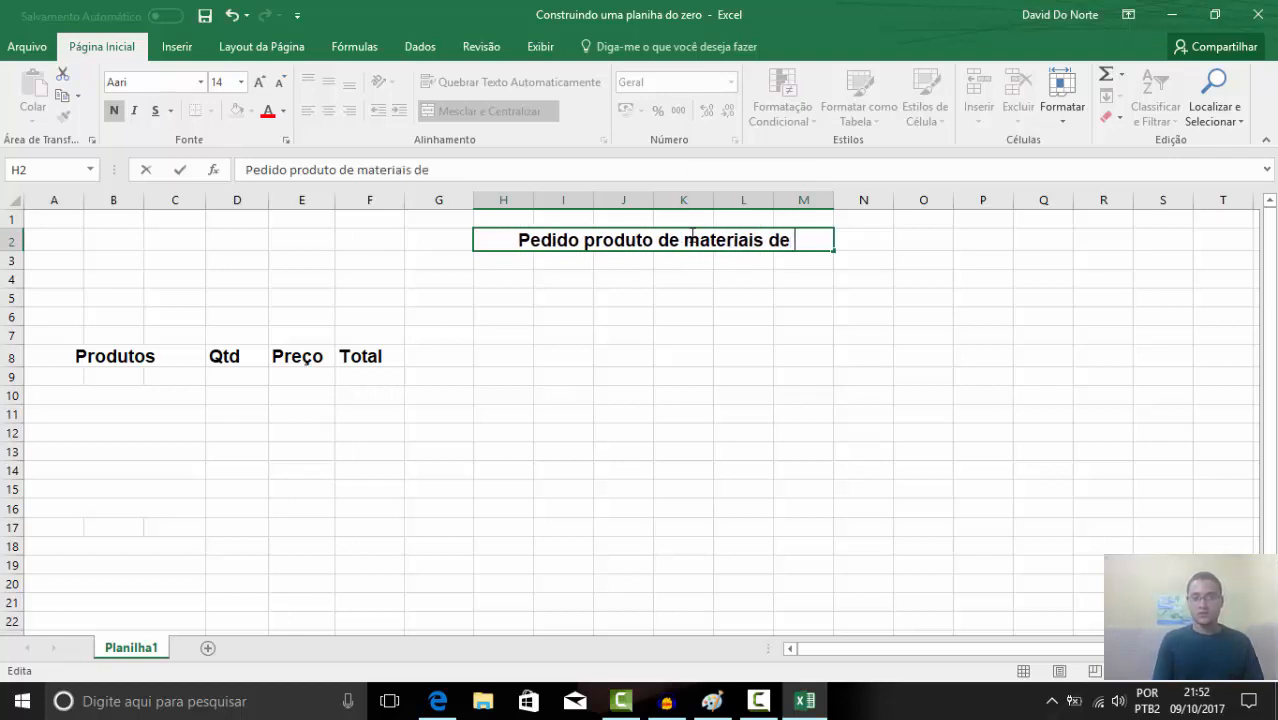
pyautogui.write('con')
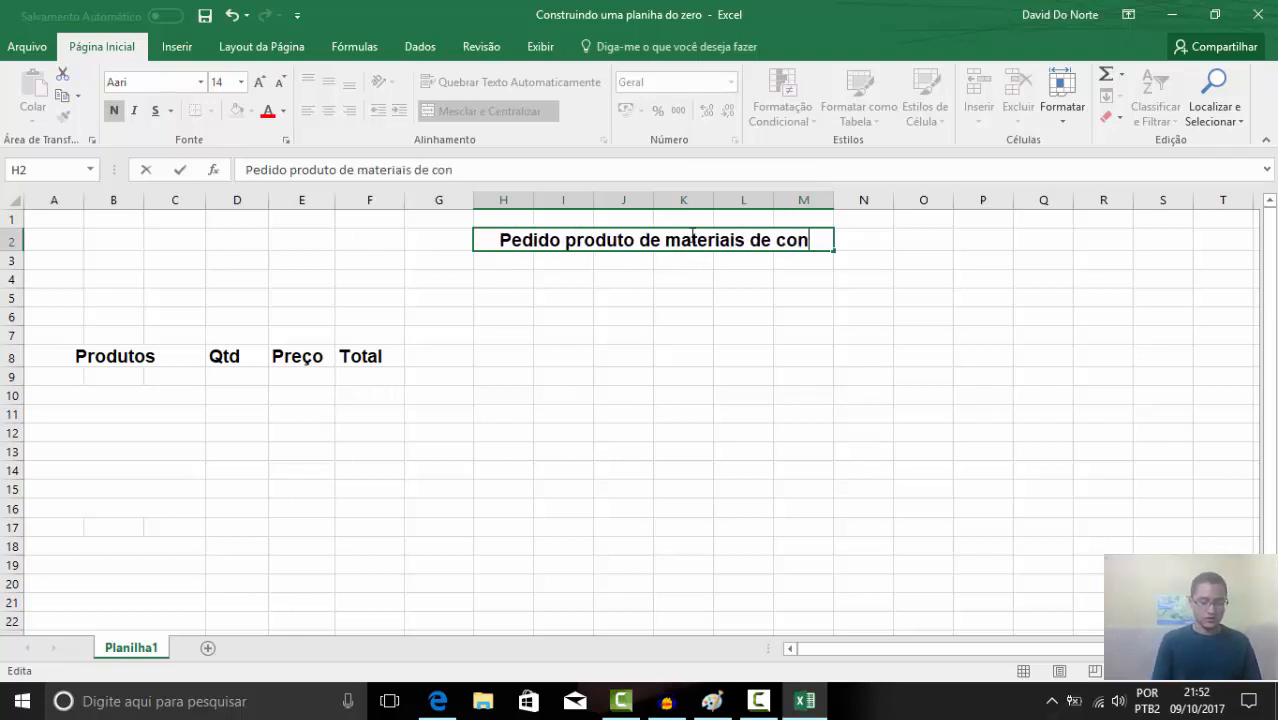
pyautogui.write('stru')
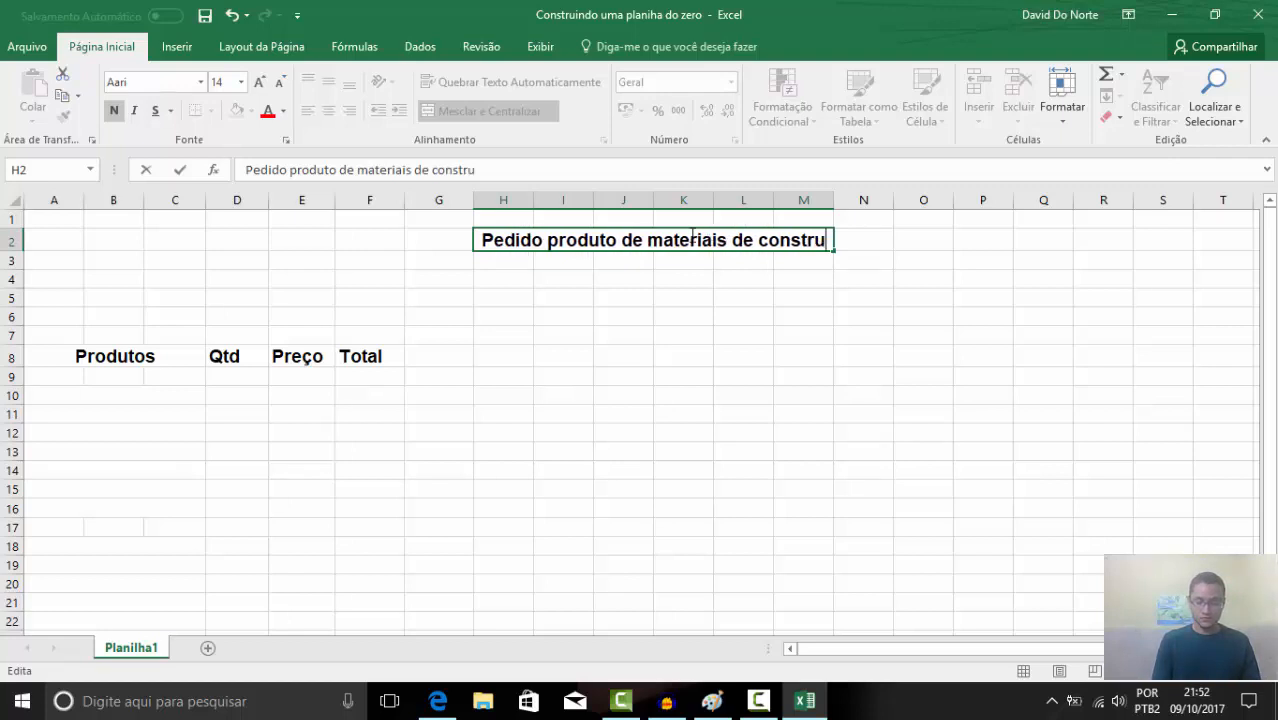
pyautogui.press('BackSpace')
pyautogui.press('BackSpace')
pyautogui.press('BackSpace')
pyautogui.press('BackSpace')
pyautogui.press('BackSpace')
pyautogui.press('BackSpace')
pyautogui.press('BackSpace')
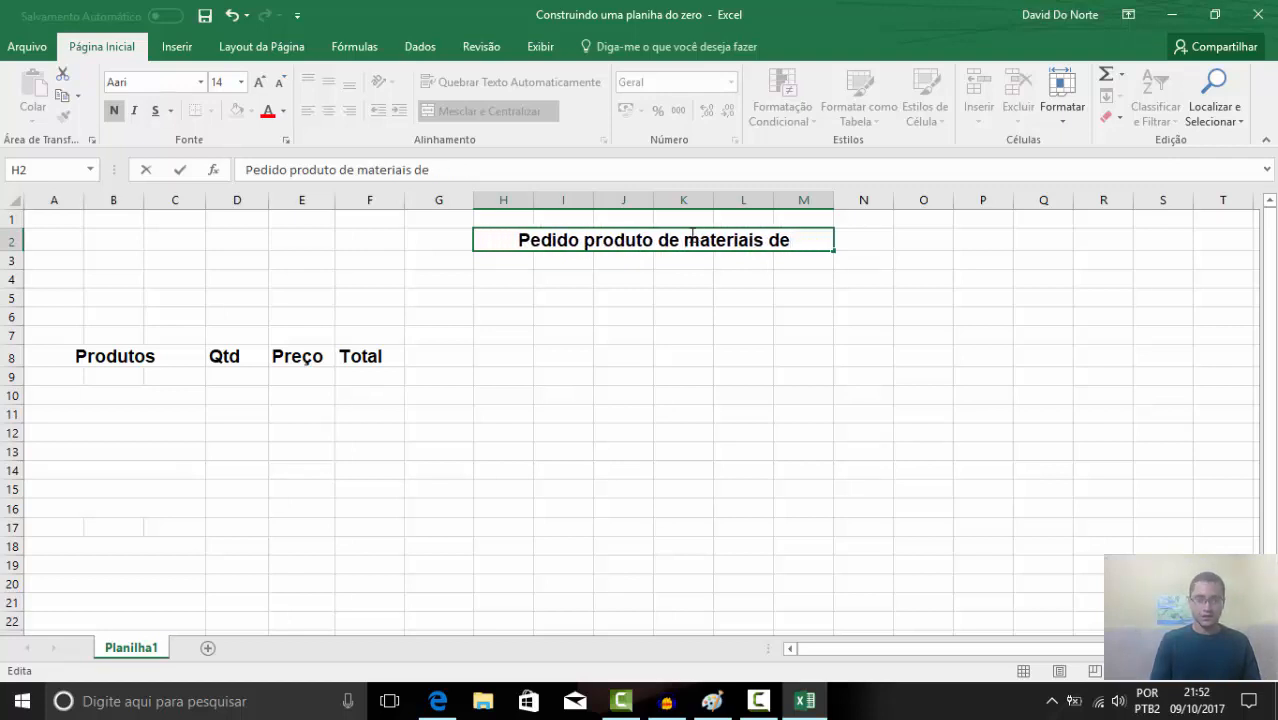
pyautogui.write('cabento')
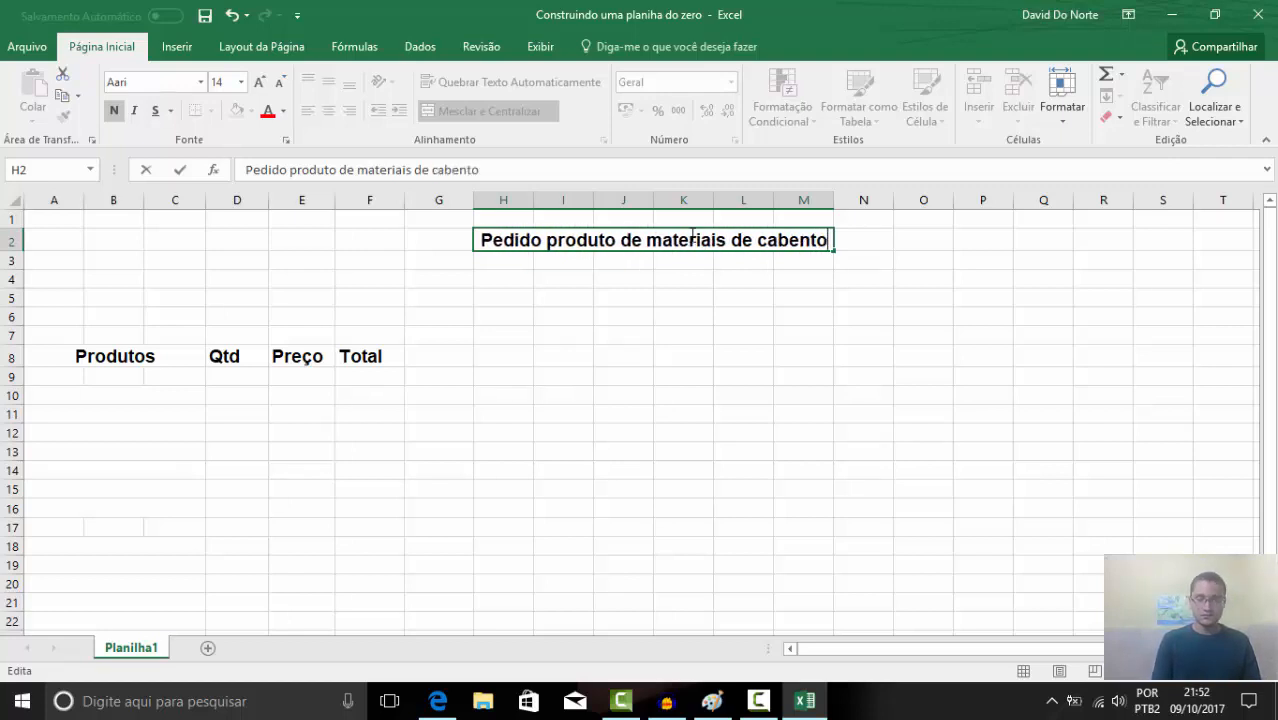
pyautogui.press('BackSpace')
pyautogui.press('BackSpace')
pyautogui.press('BackSpace')
pyautogui.press('BackSpace')
pyautogui.press('BackSpace')
pyautogui.press('BackSpace')
pyautogui.press('BackSpace')
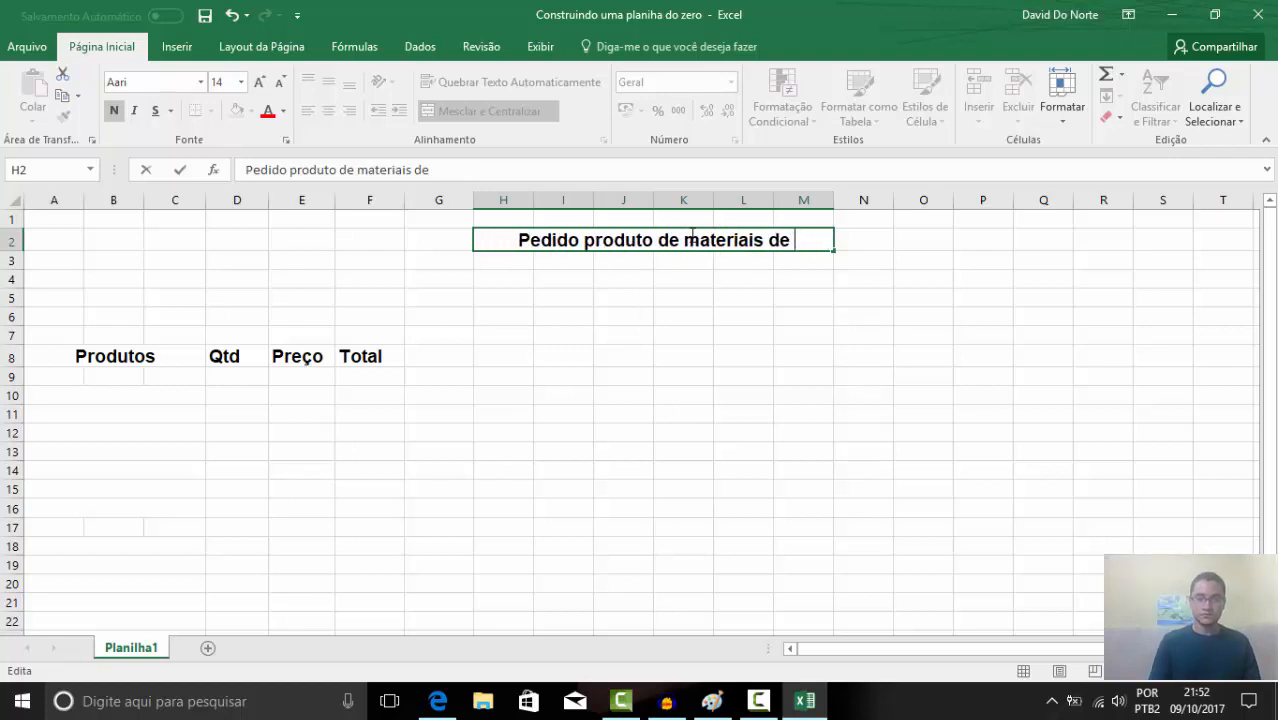
# Complete the title in row 2 with "acabamento" so it reads "Pedido produto de materiais de acabamento"
pyautogui.write('acabame')
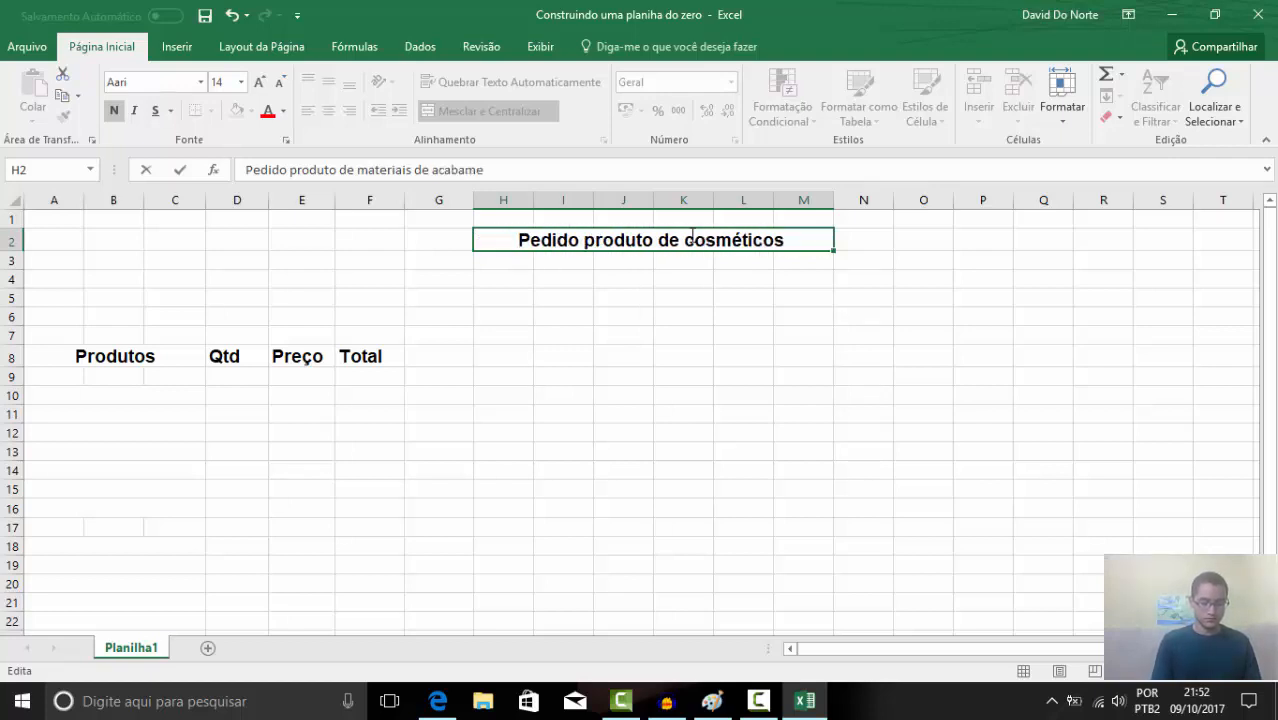
pyautogui.write('nto')
pyautogui.click(540, 295)
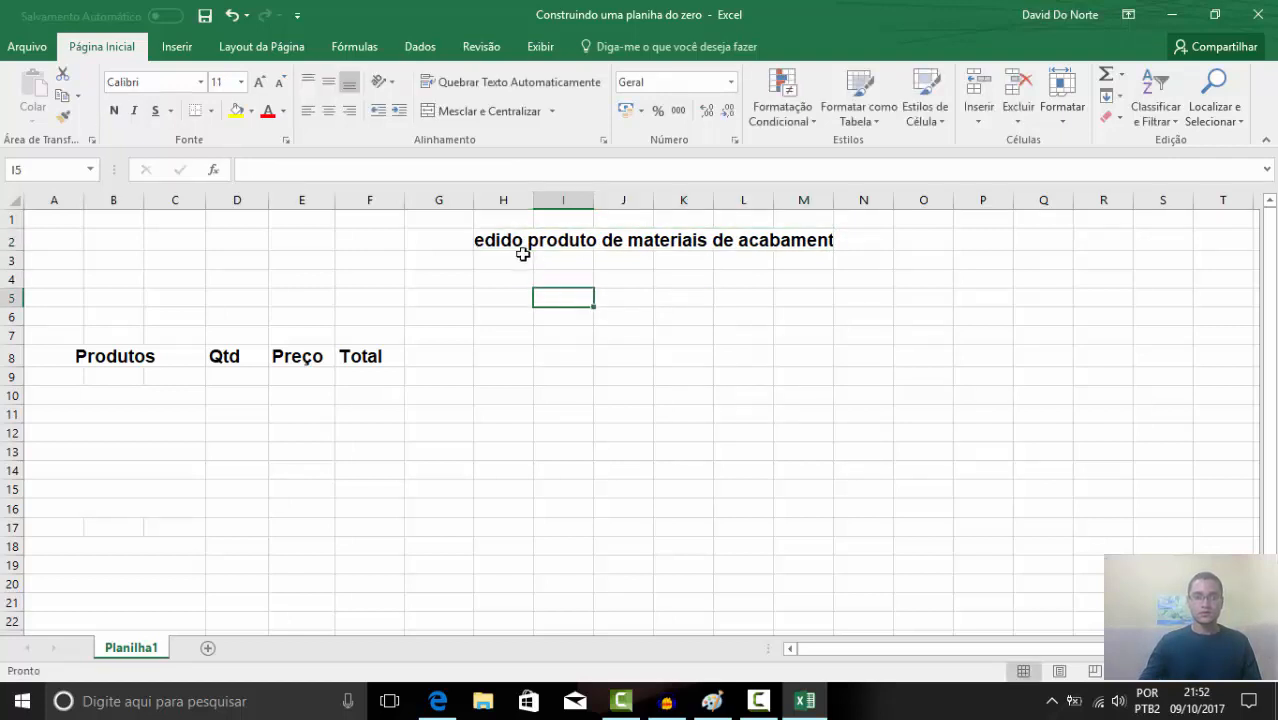
# Unmerge the title in row 2, and merge and centre it across the wider range G2:O2
pyautogui.moveTo(452, 240); pyautogui.dragTo(859, 238)
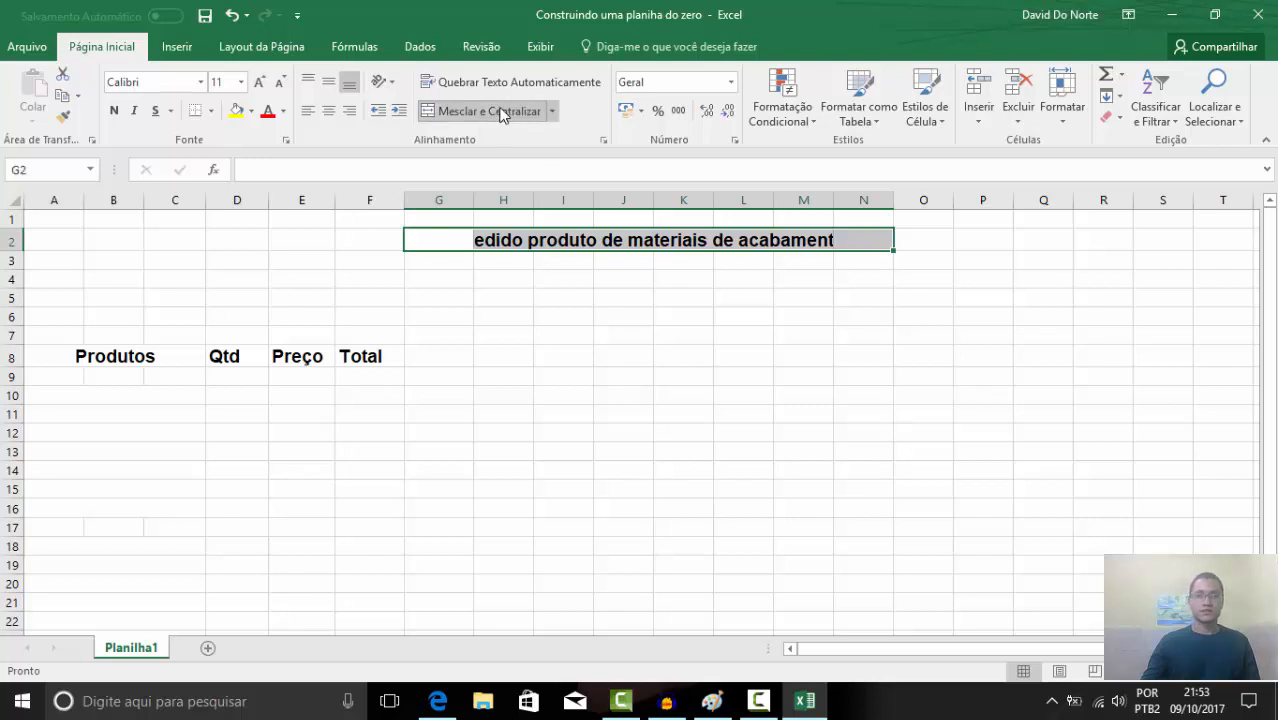
pyautogui.click(502, 113)
pyautogui.click(501, 330)
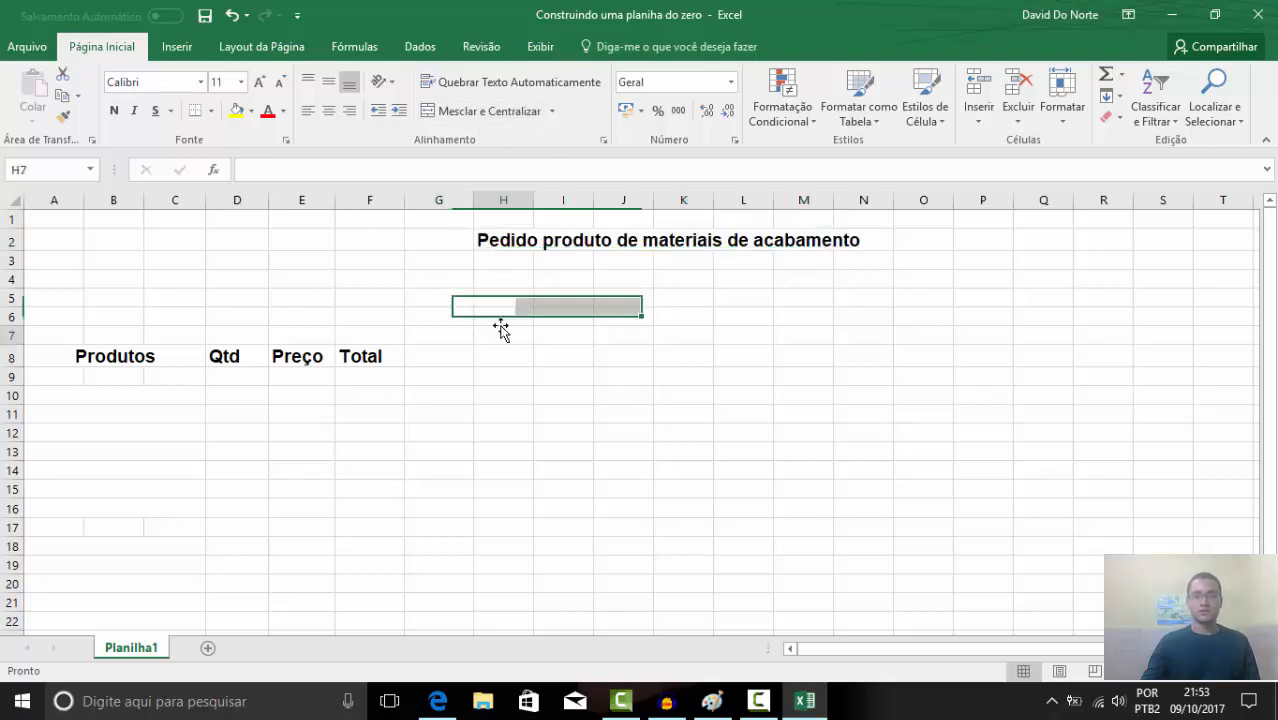
pyautogui.click(470, 240)
pyautogui.click(662, 243)
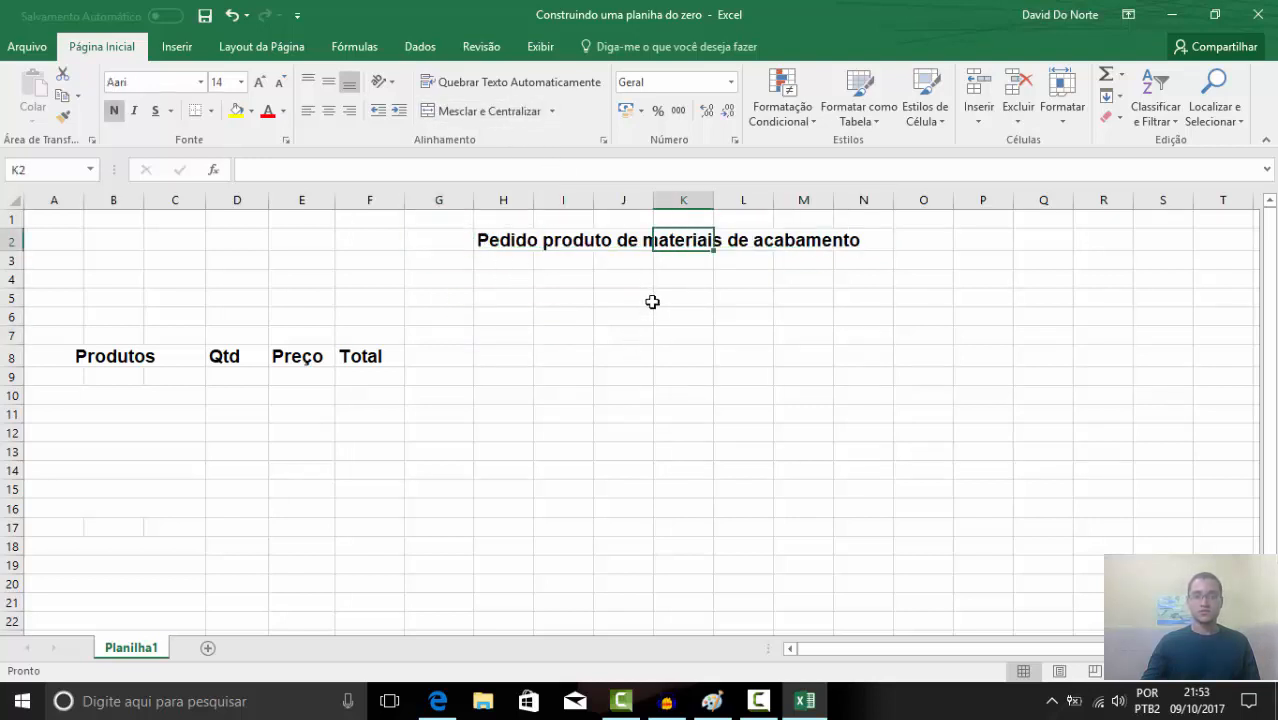
pyautogui.moveTo(907, 237); pyautogui.dragTo(436, 237)
pyautogui.click(465, 110)
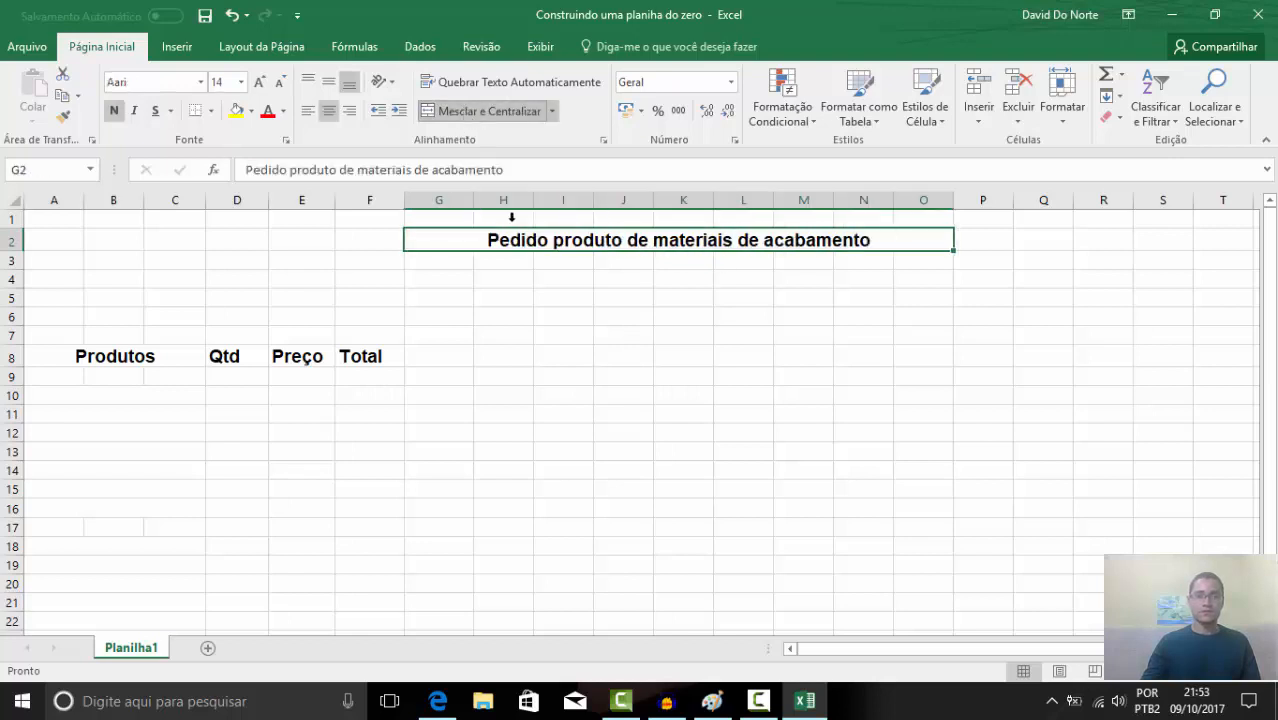
pyautogui.click(537, 318)
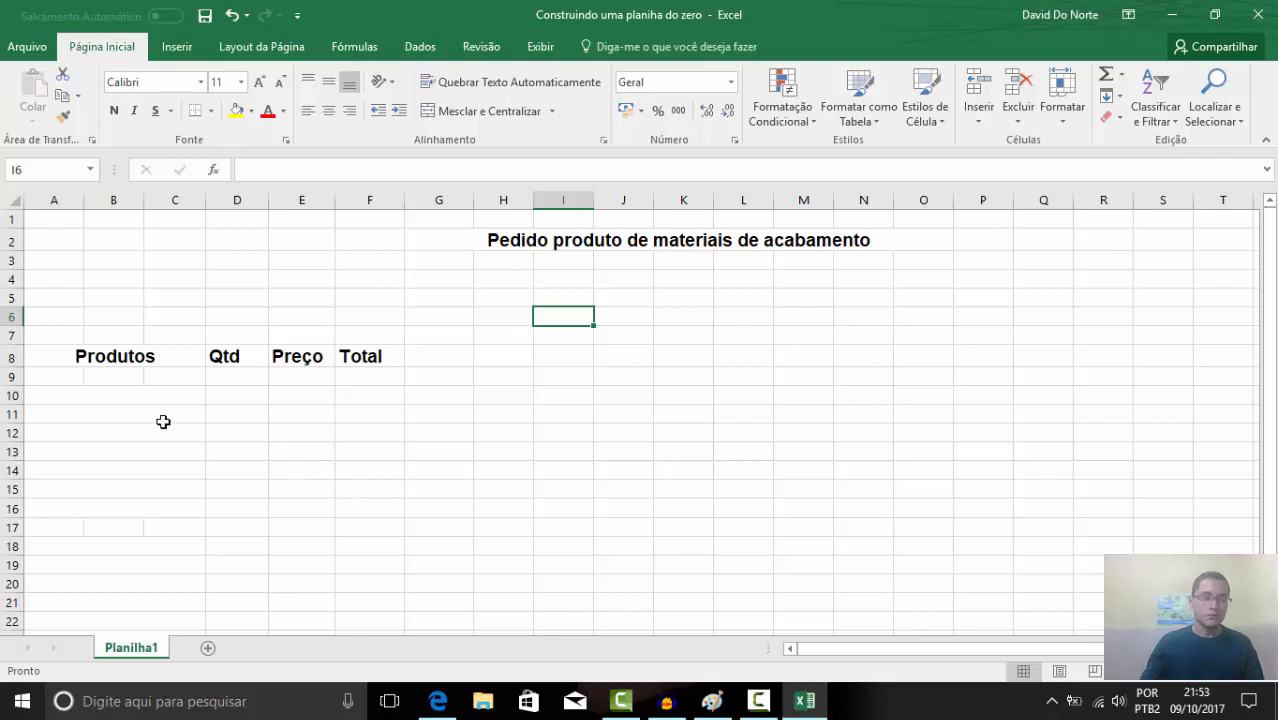
# Enter "Tinta" as the first product in A10 under Produtos
pyautogui.click(129, 398)
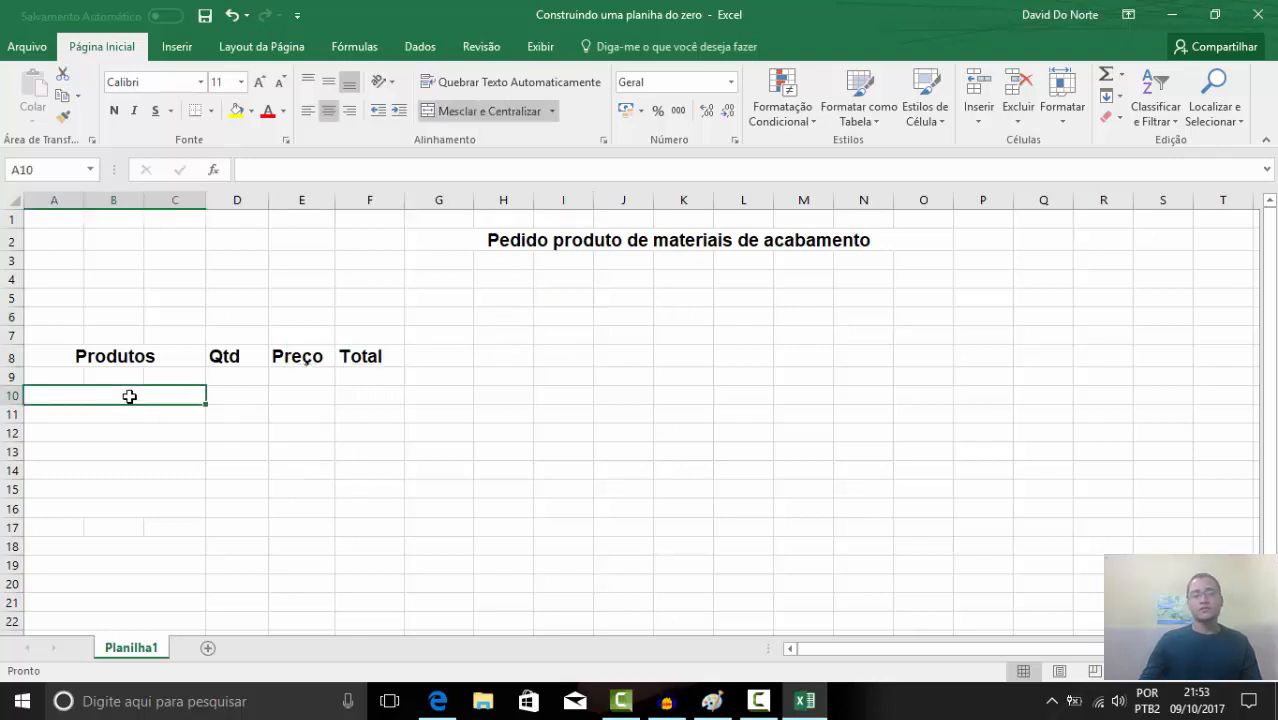
pyautogui.doubleClick(129, 397)
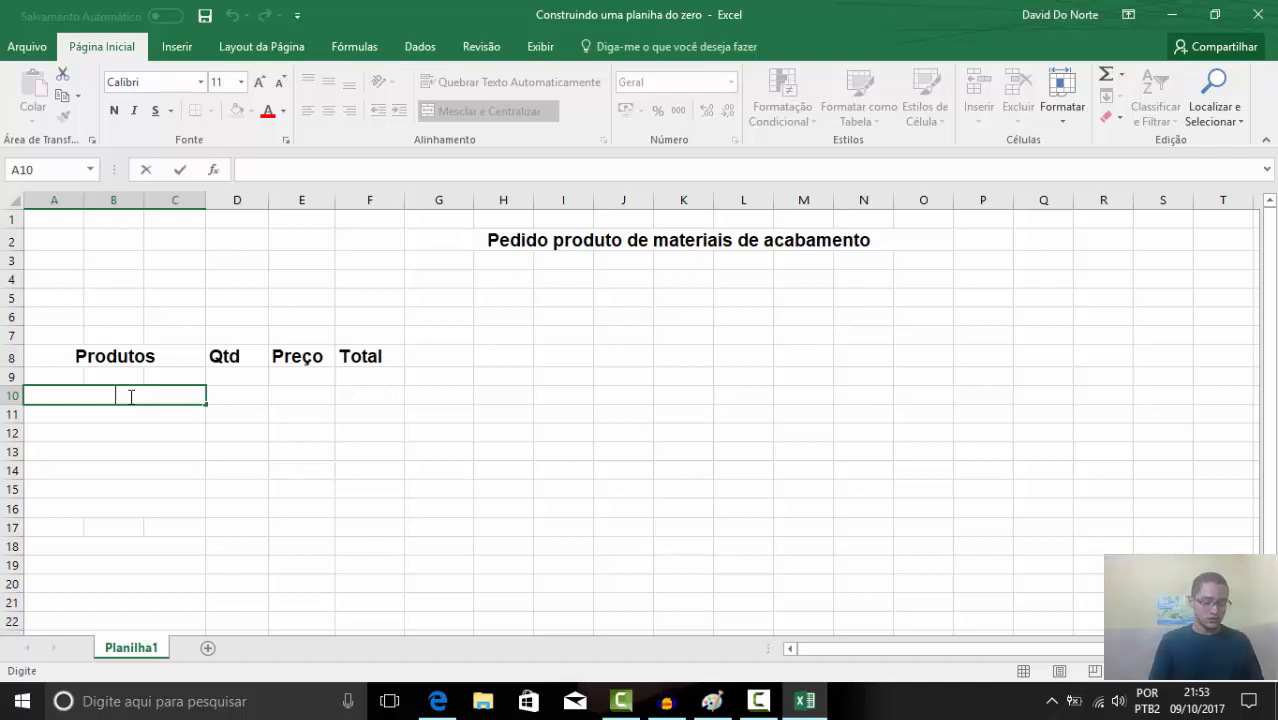
pyautogui.write('Tita')
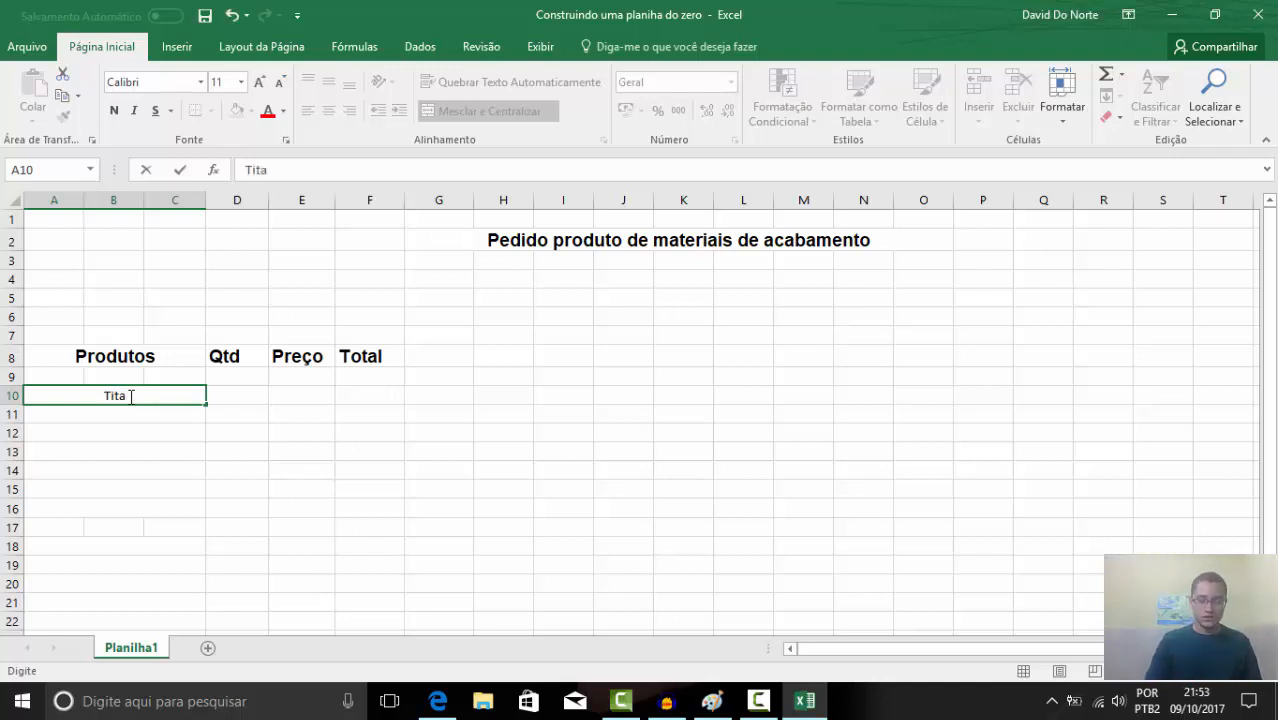
pyautogui.write('ta')
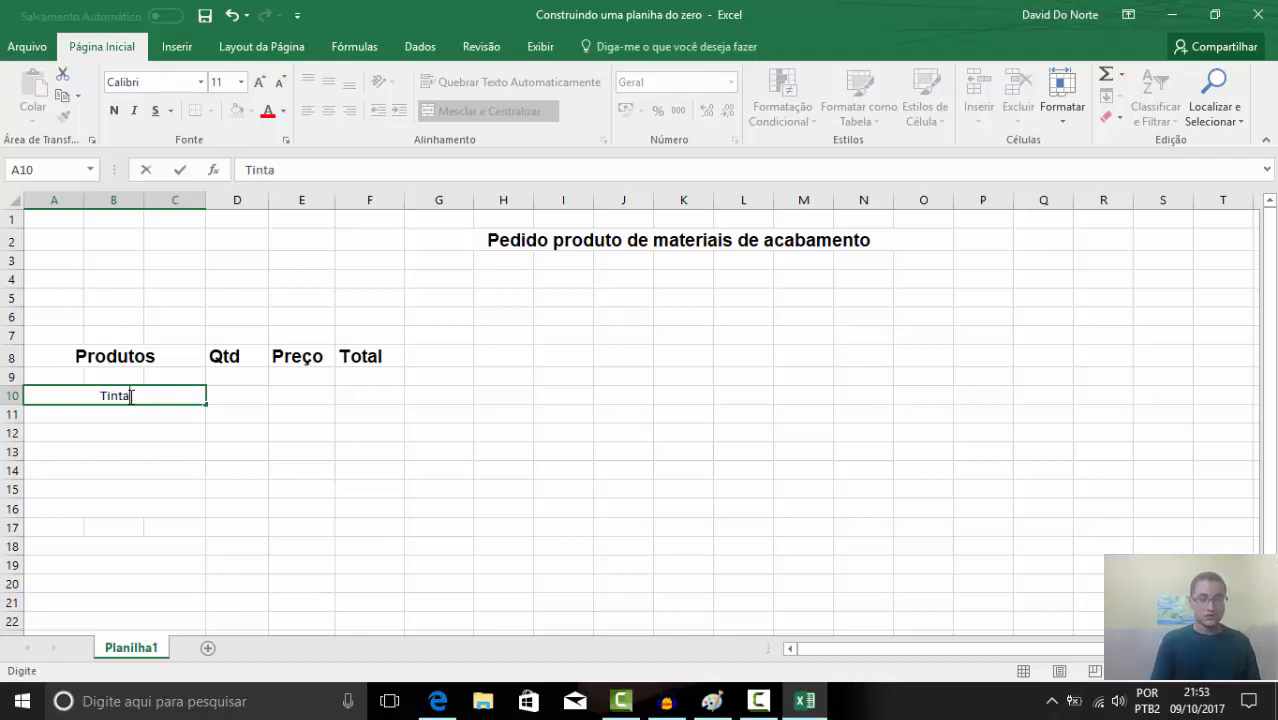
pyautogui.press('Return')
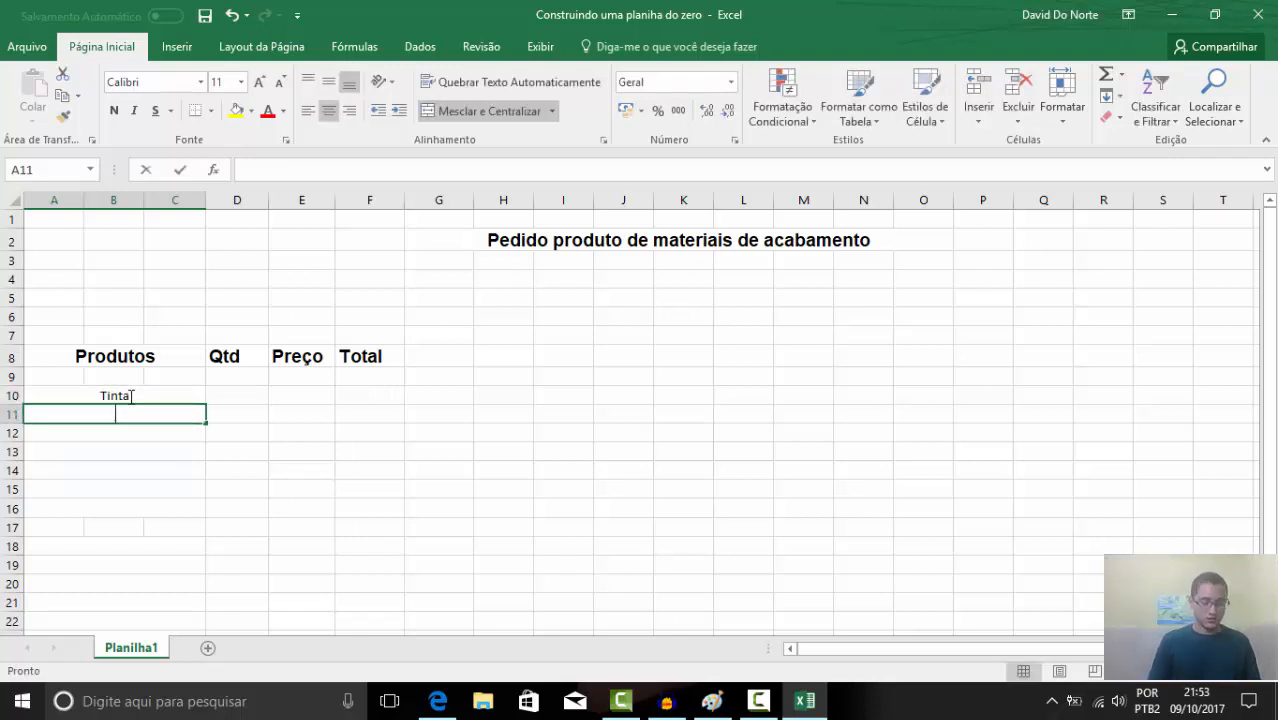
# Enter "Tinta" in the next two product rows, A11 and A12
pyautogui.write('tINTA')
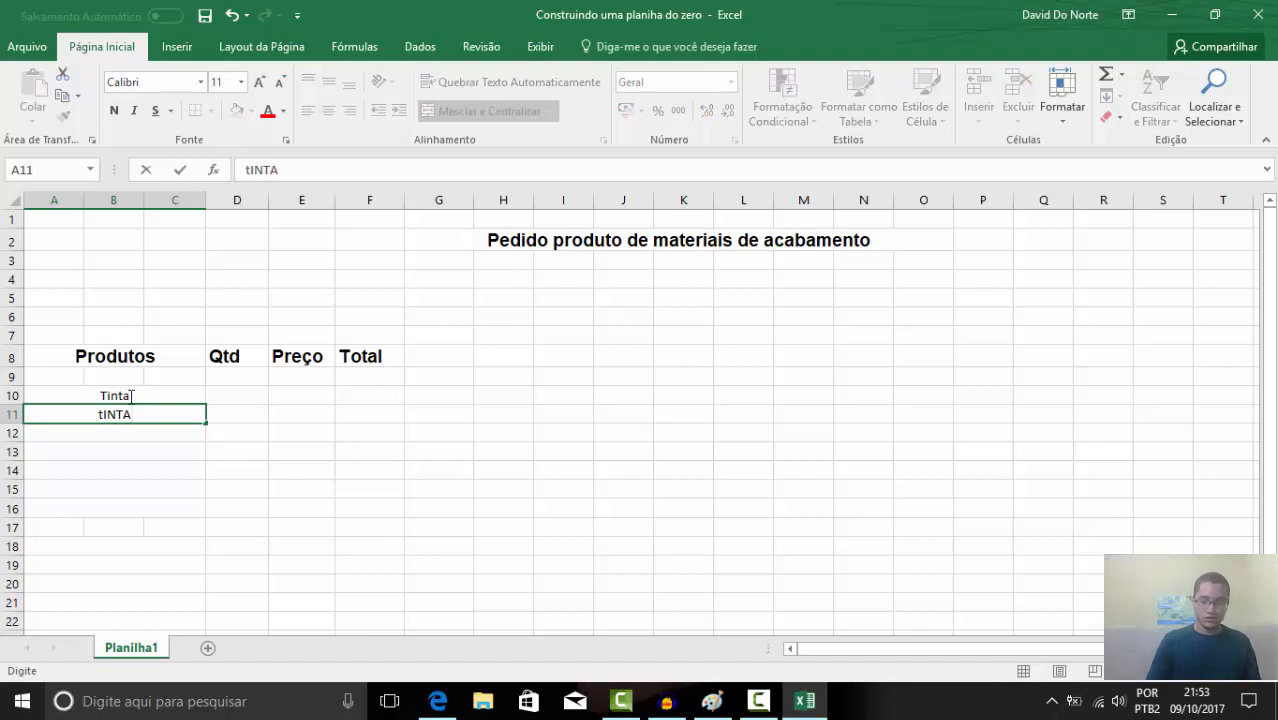
pyautogui.press('BackSpace')
pyautogui.press('BackSpace')
pyautogui.press('BackSpace')
pyautogui.write('Tinta')
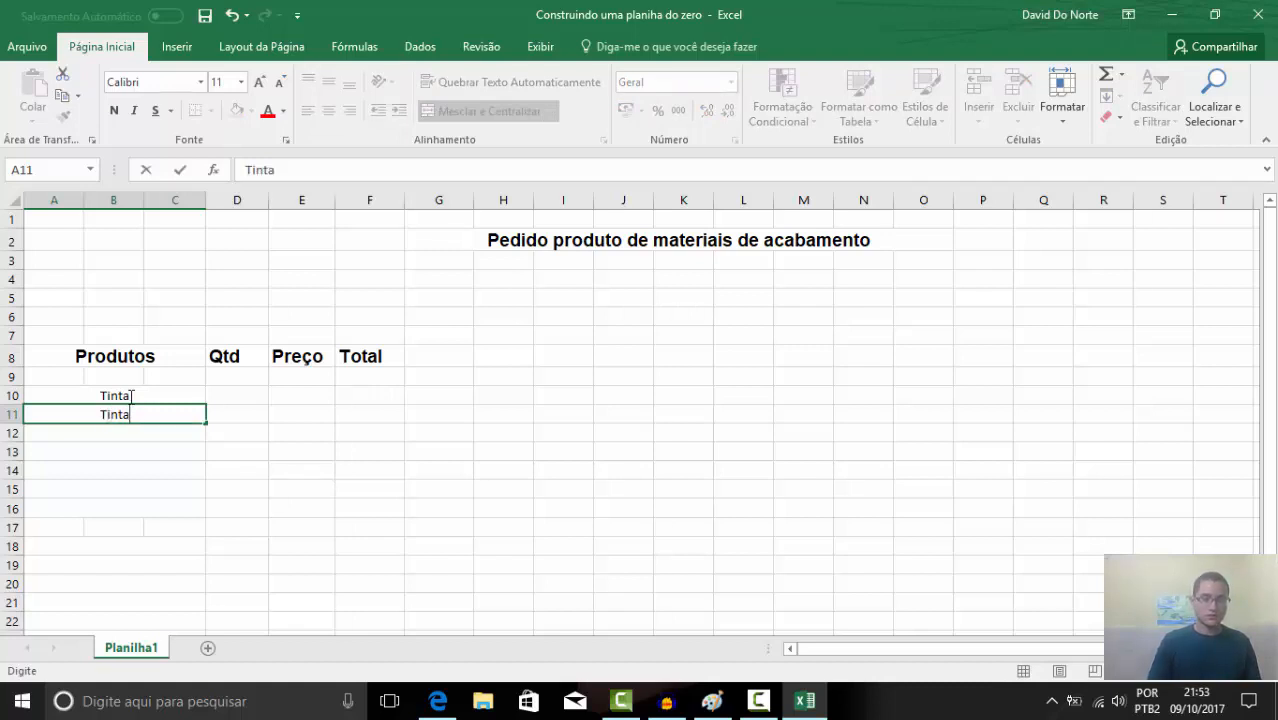
pyautogui.press('Return')
pyautogui.write('Tinta')
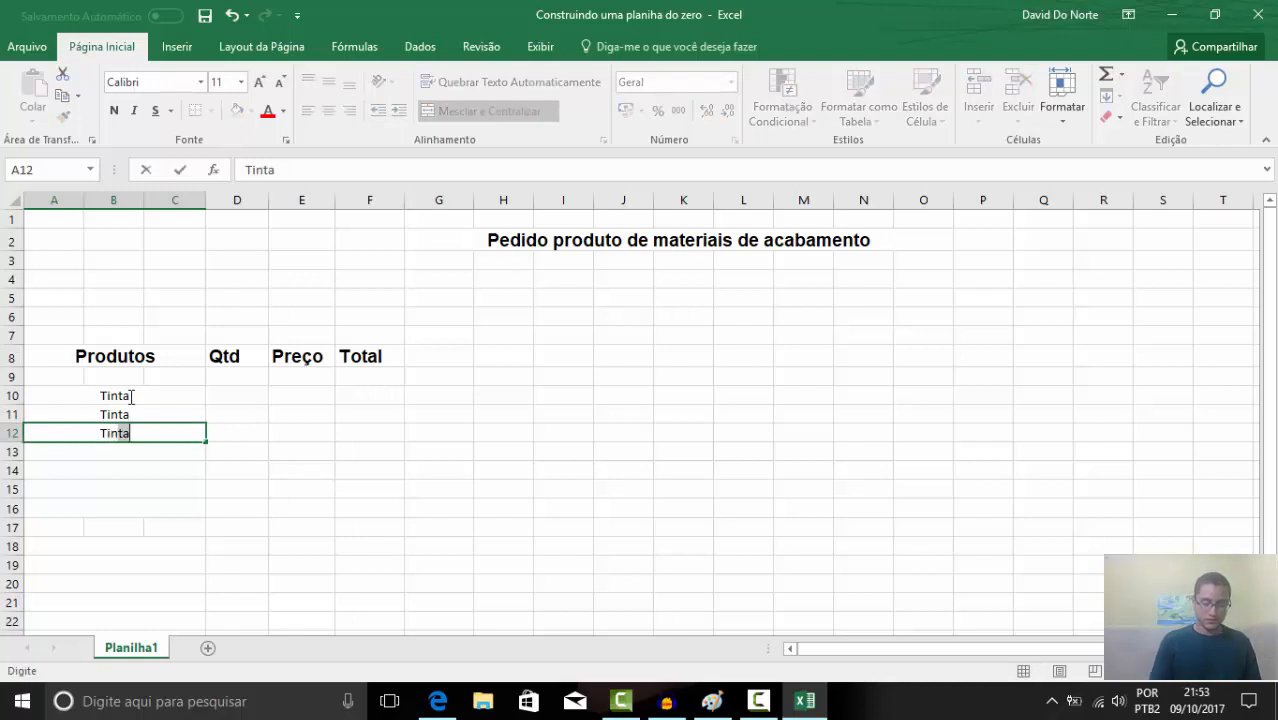
pyautogui.press('Return')
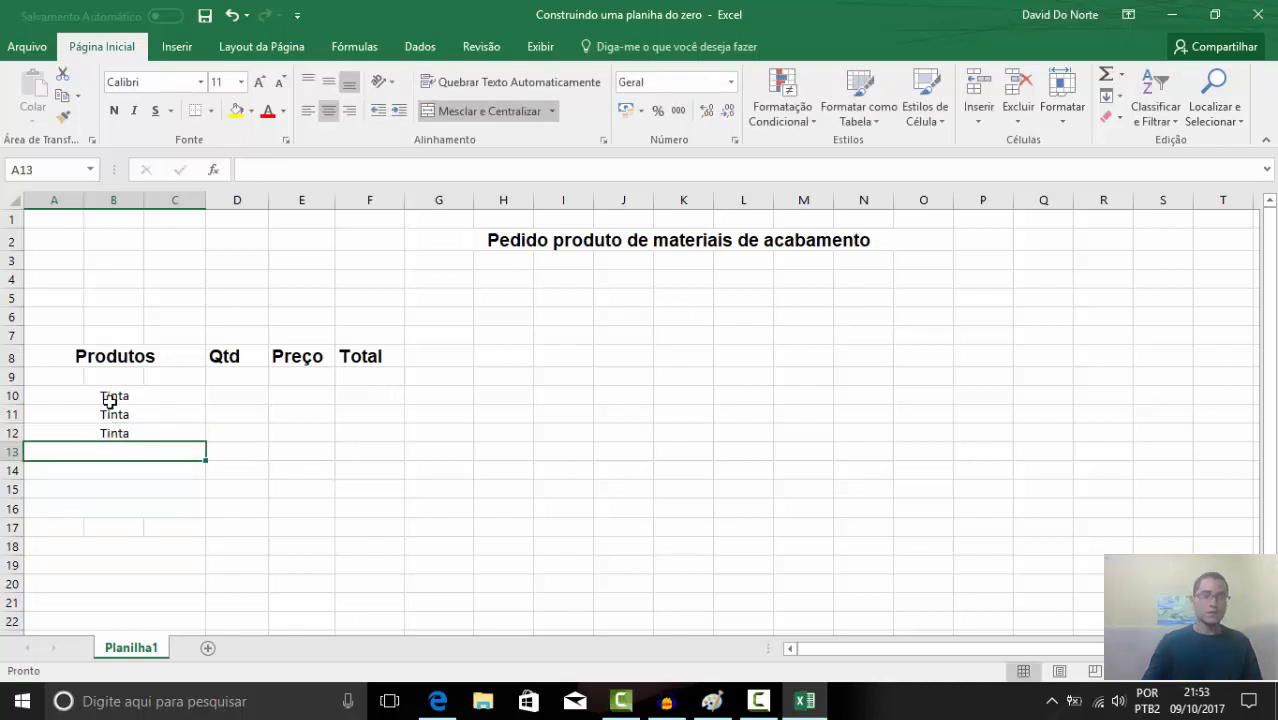
pyautogui.moveTo(131, 393); pyautogui.dragTo(138, 432)
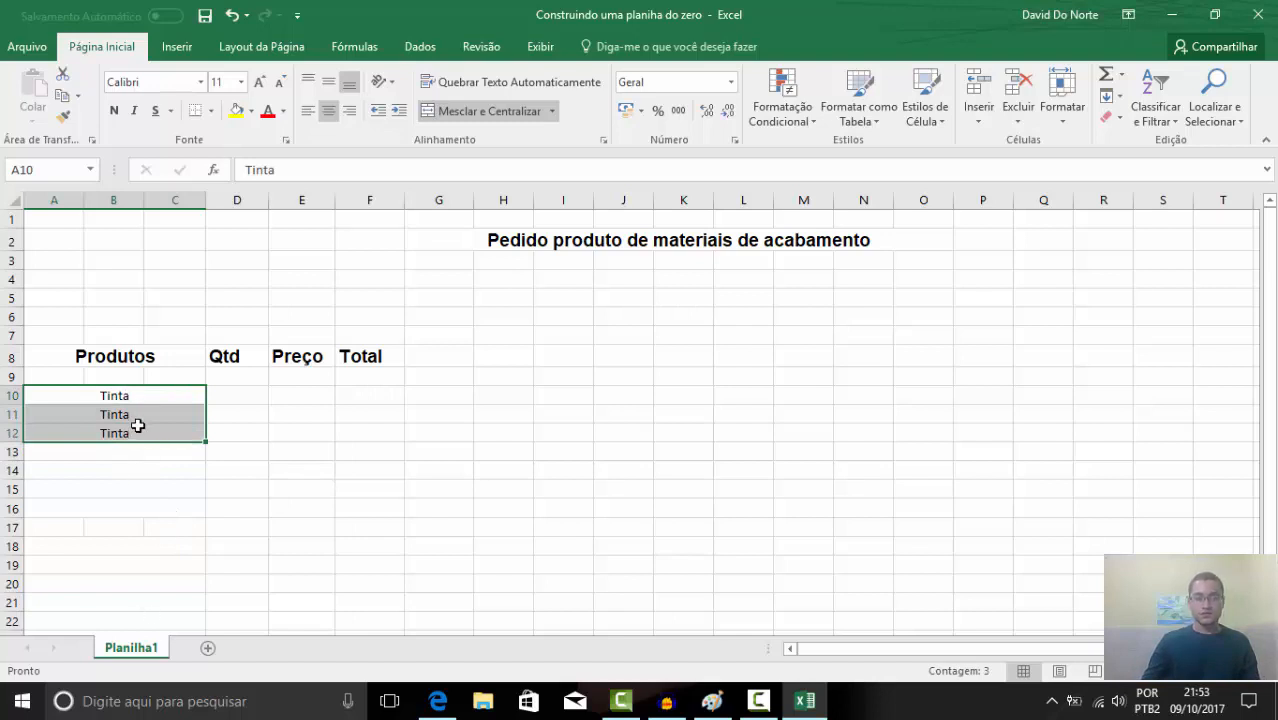
pyautogui.click(133, 415)
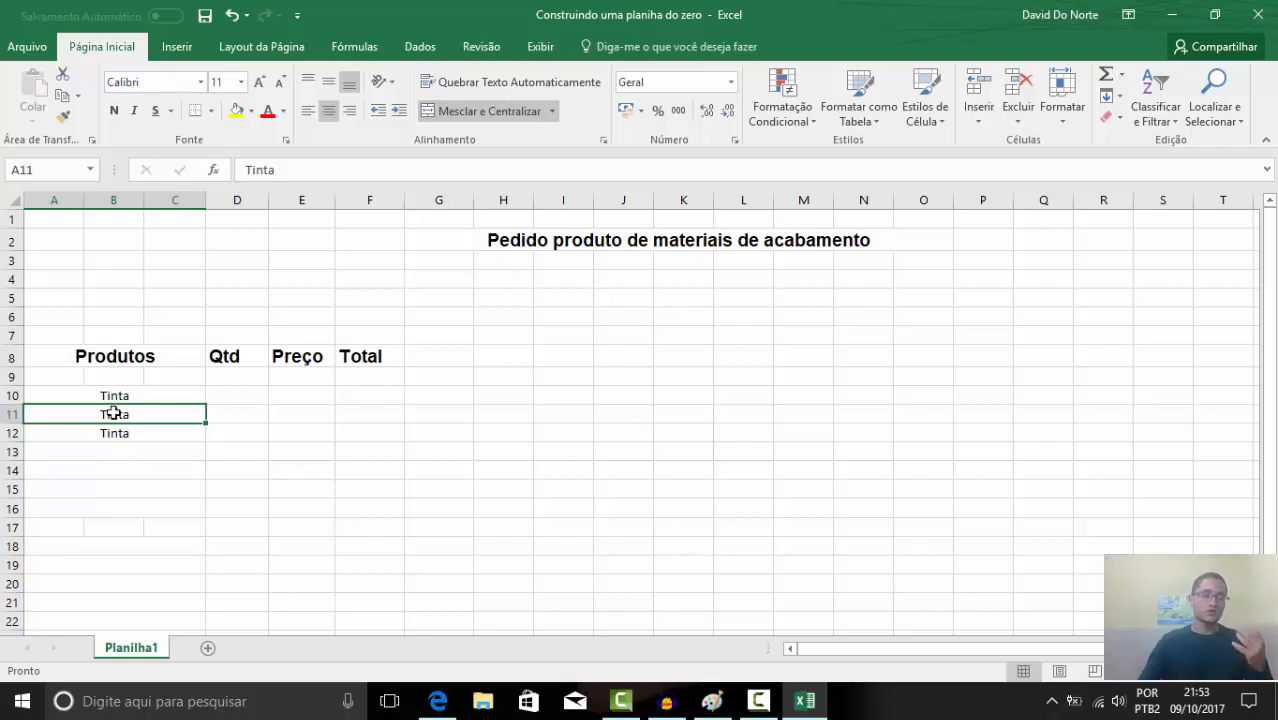
pyautogui.moveTo(113, 396); pyautogui.dragTo(123, 404)
pyautogui.click(140, 395)
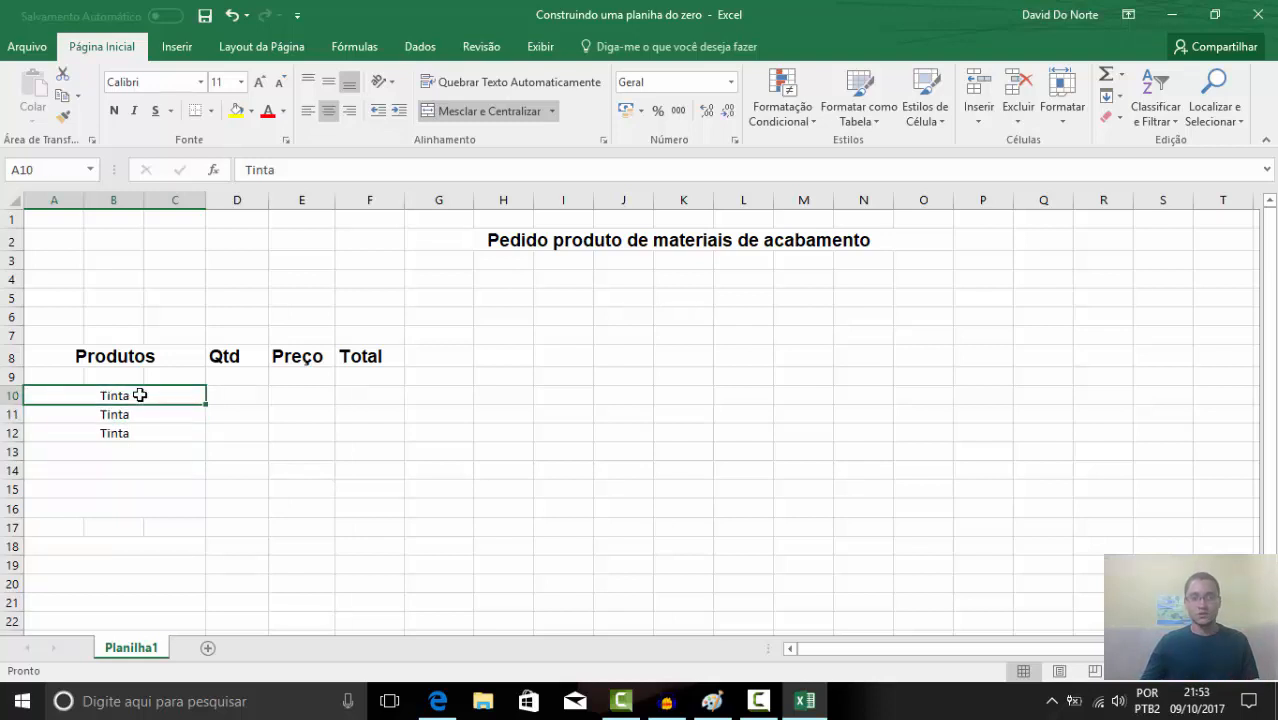
pyautogui.click(134, 414)
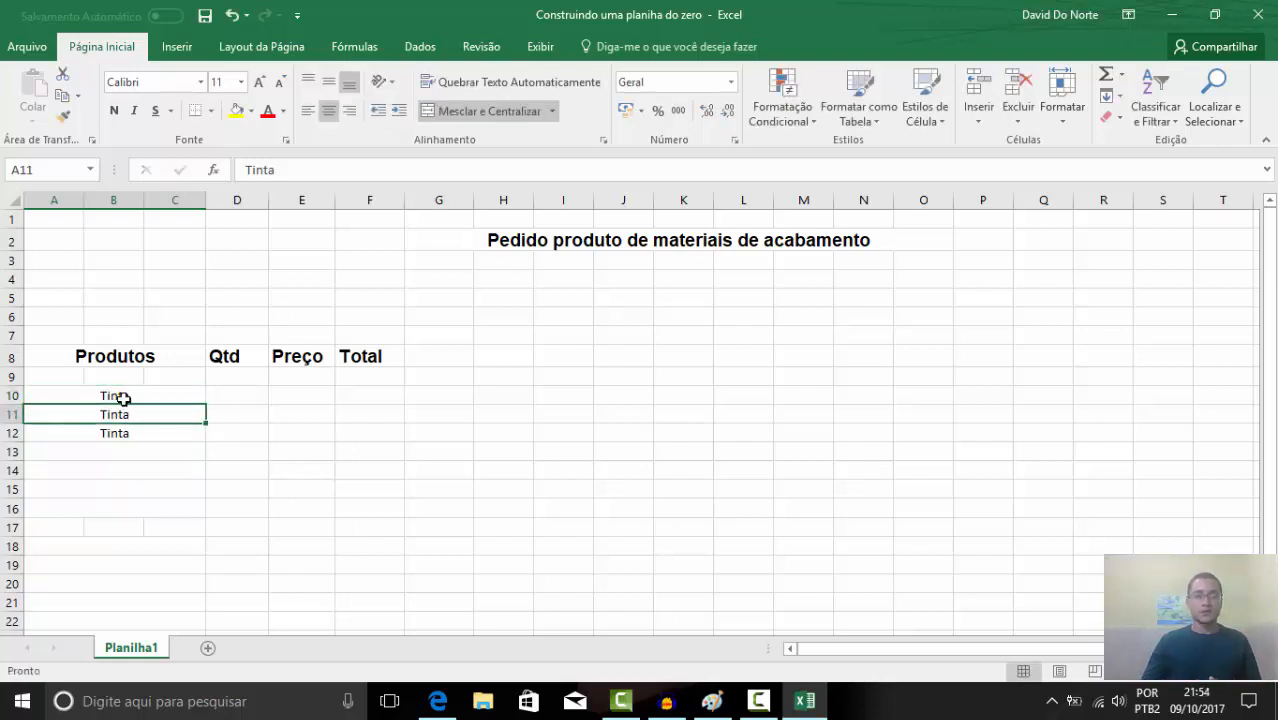
# Clear the three "Tinta" entries from A10:A12
pyautogui.moveTo(123, 398); pyautogui.dragTo(131, 431)
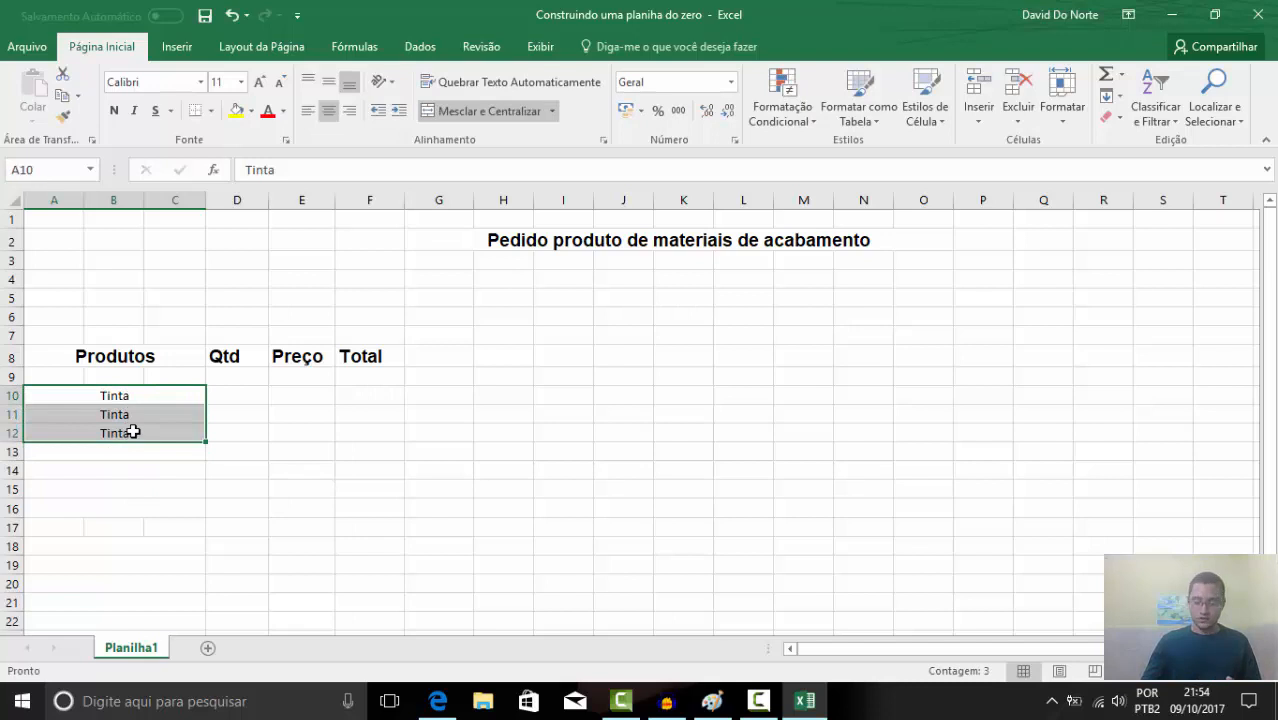
pyautogui.press('Delete')
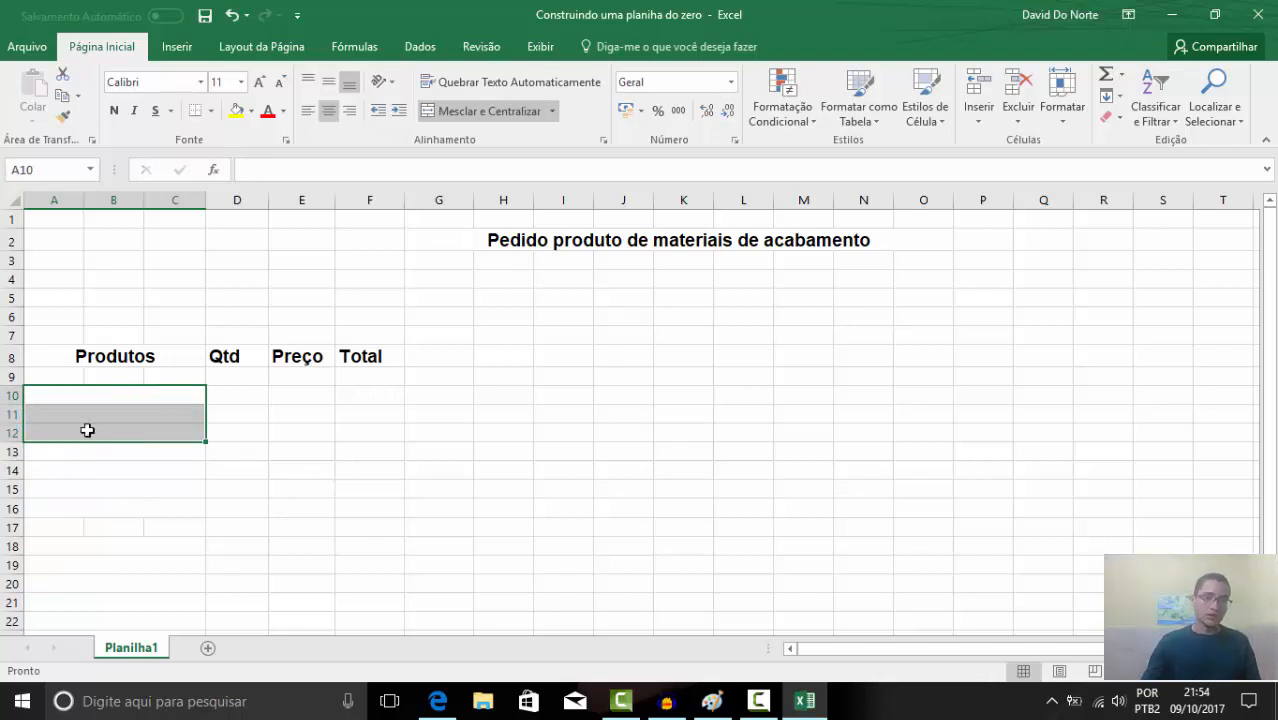
# Enter "Tinta" in A10 under Produtos and fill it down through A15
pyautogui.doubleClick(108, 397)
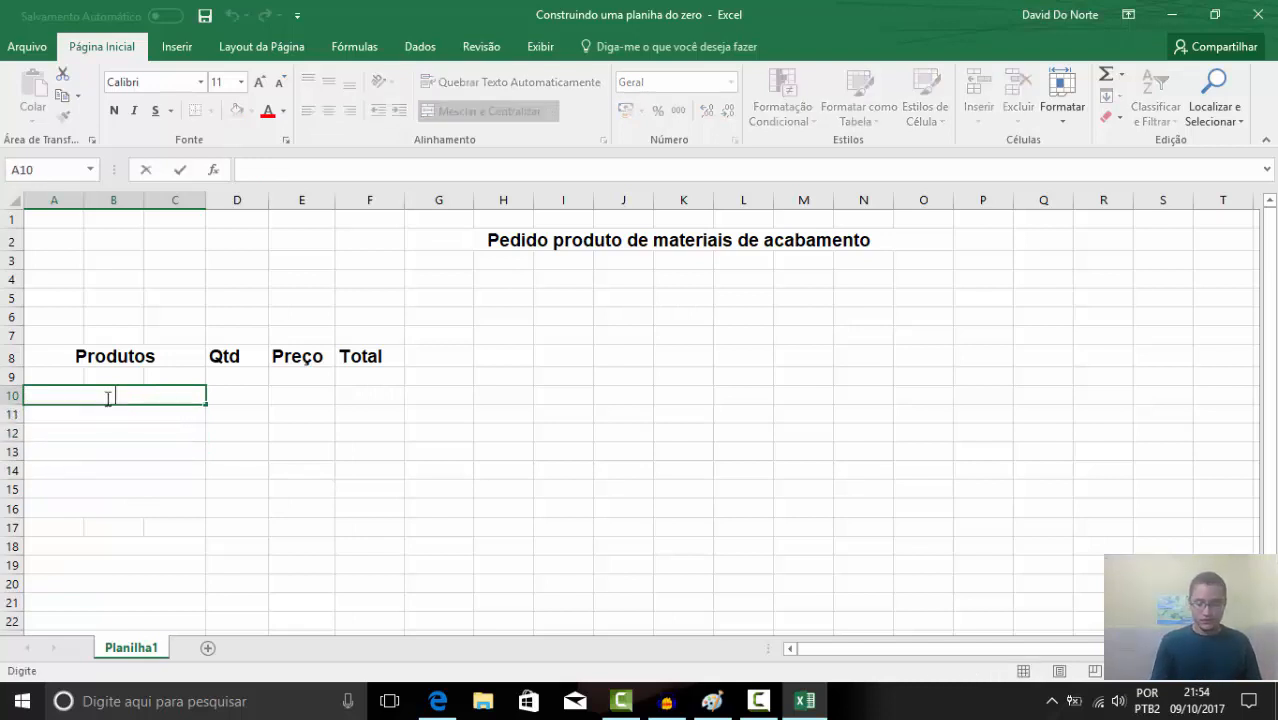
pyautogui.write('Tinta')
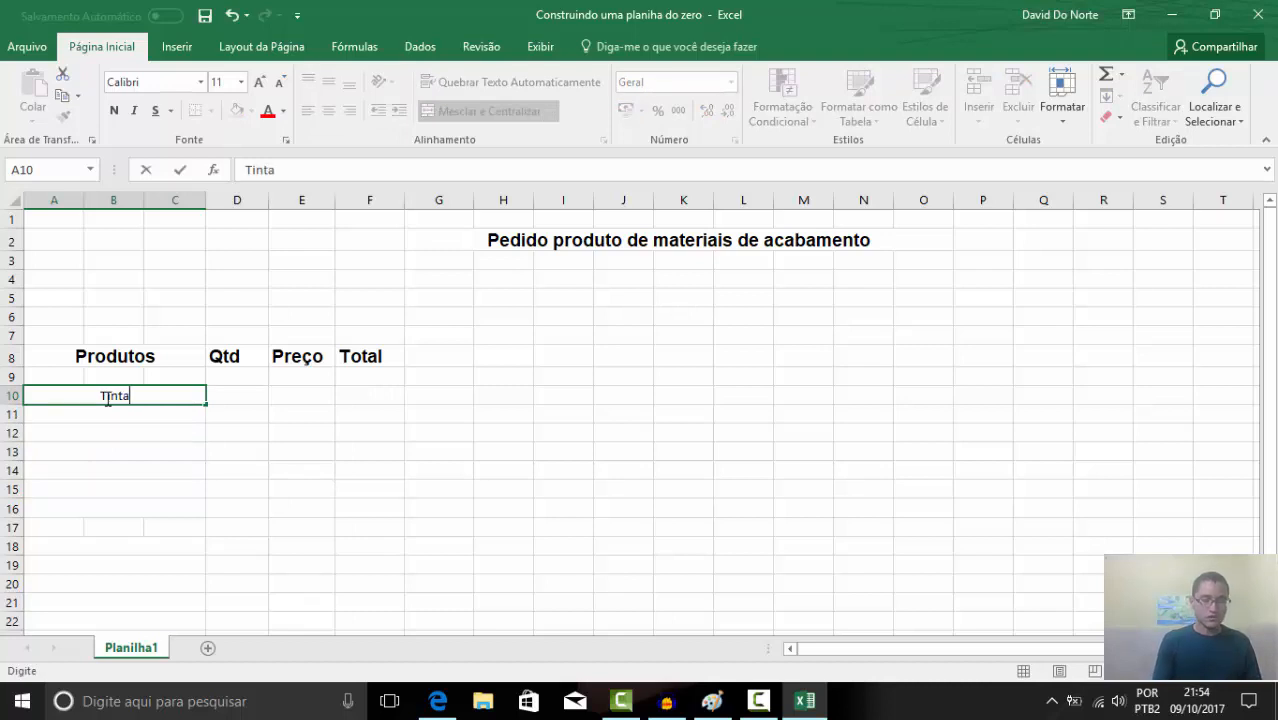
pyautogui.press('Return')
pyautogui.click(120, 397)
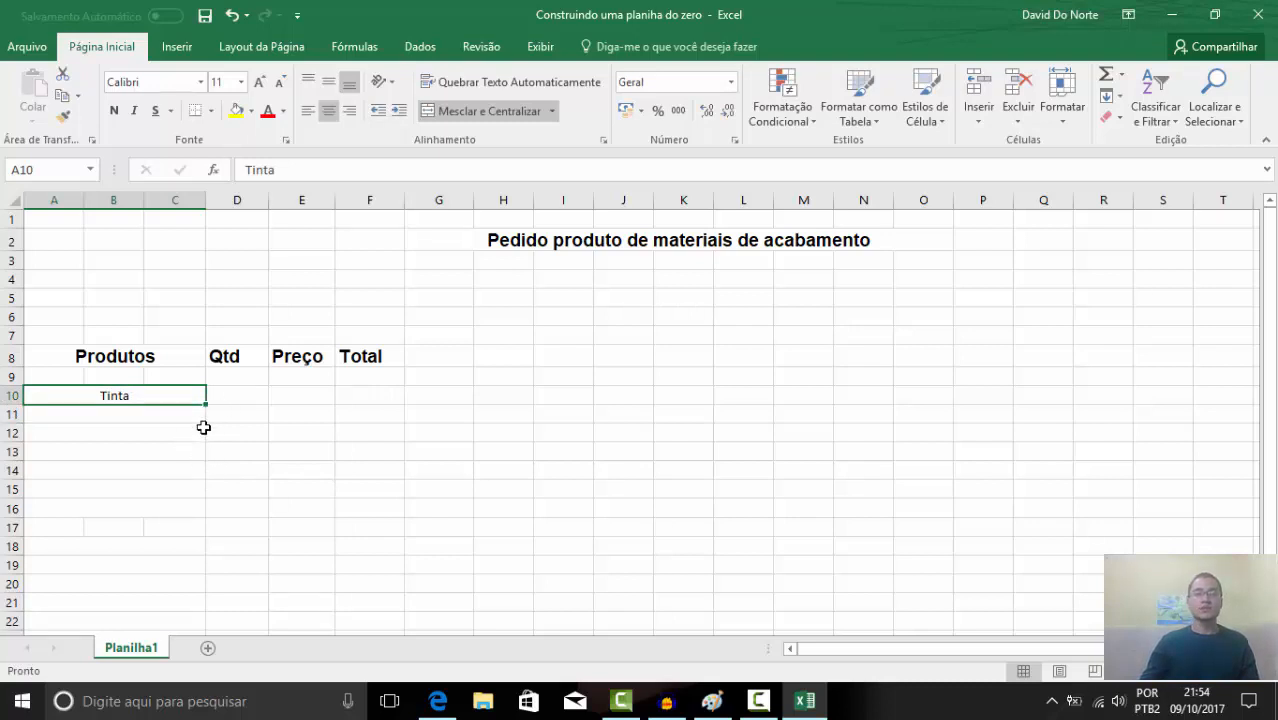
pyautogui.moveTo(205, 403); pyautogui.dragTo(206, 504)
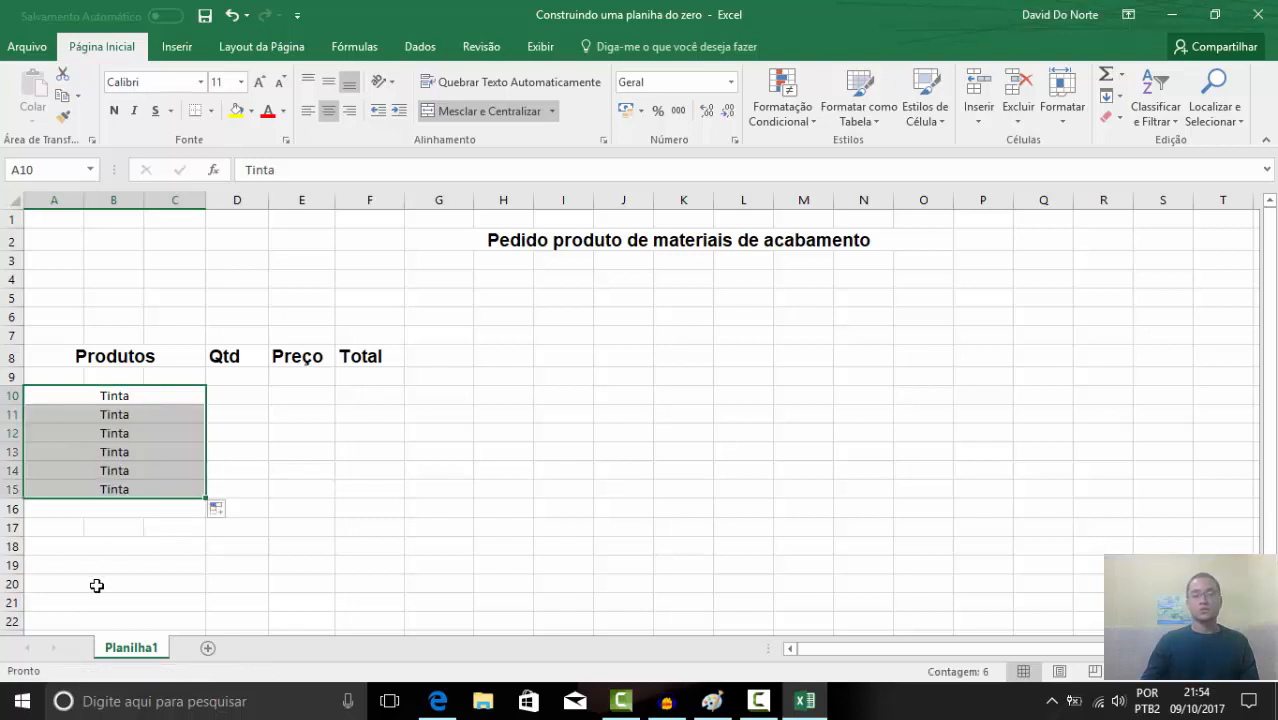
pyautogui.hotkey('shift', 'Up')
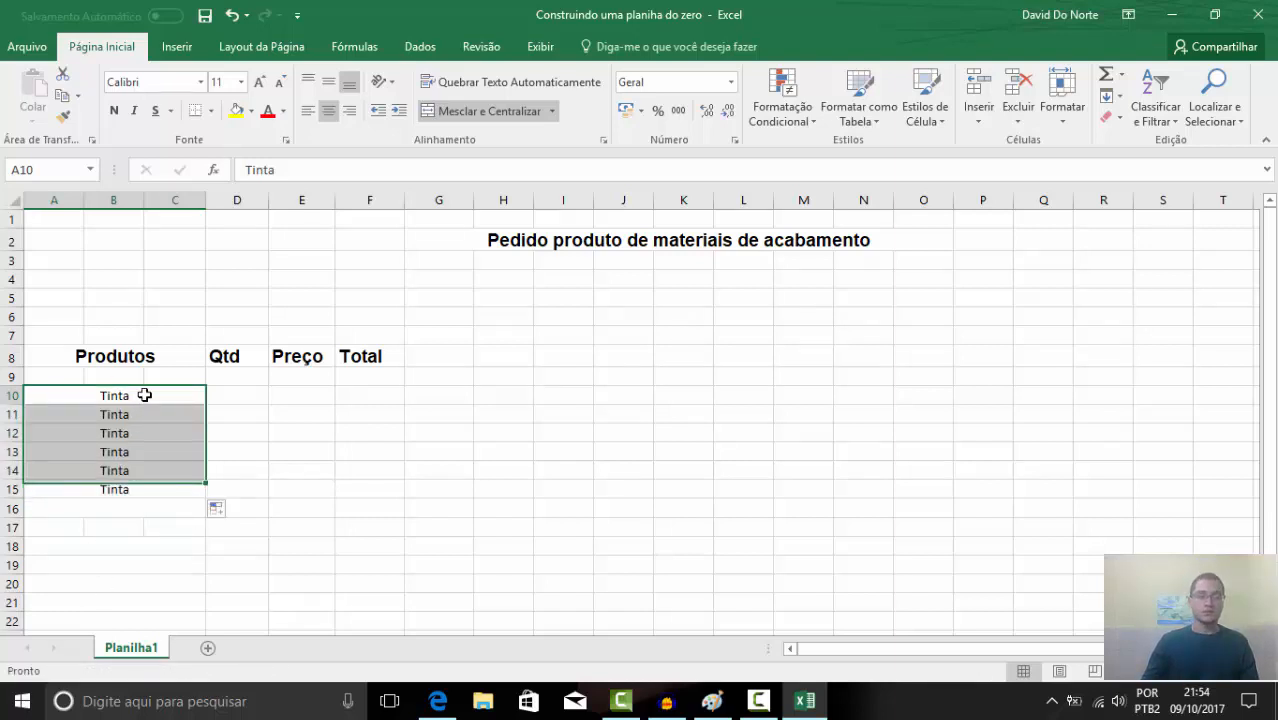
# Extend the first two product entries to "Tinta azul" in A10 and "Tinta vermelha" in A11
pyautogui.doubleClick(144, 395)
pyautogui.write('azu')
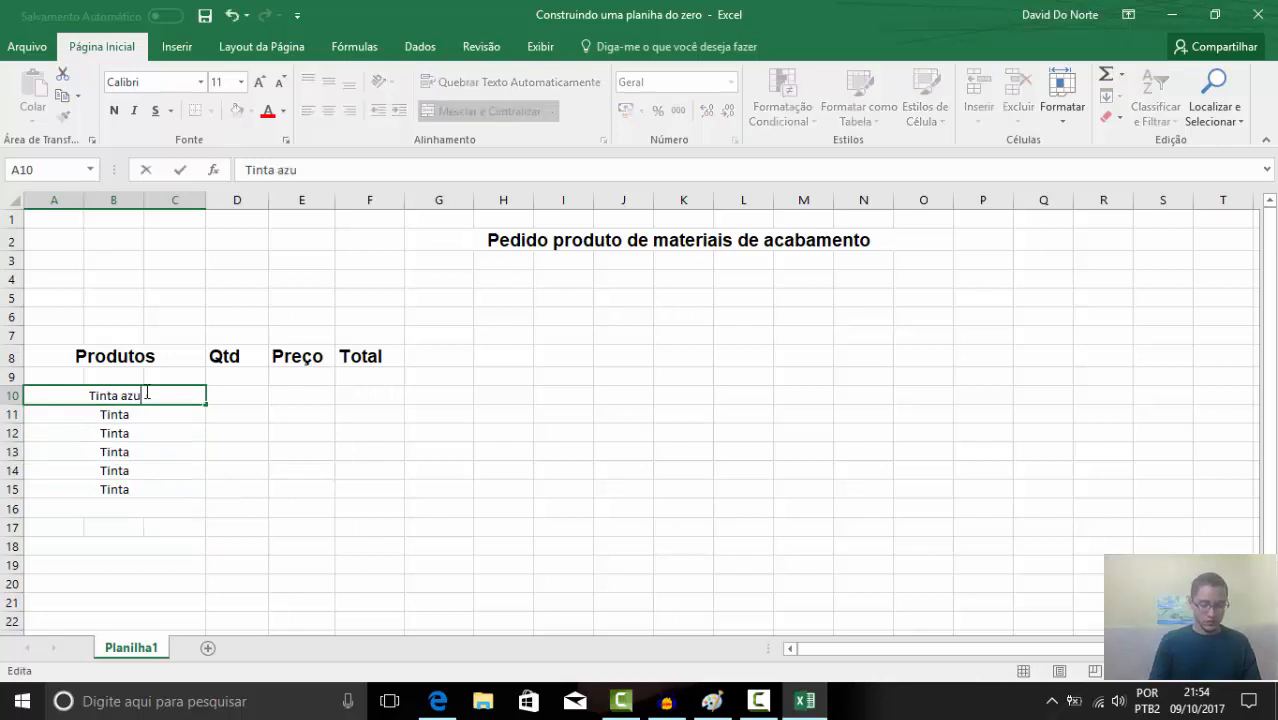
pyautogui.write('l')
pyautogui.press('Return')
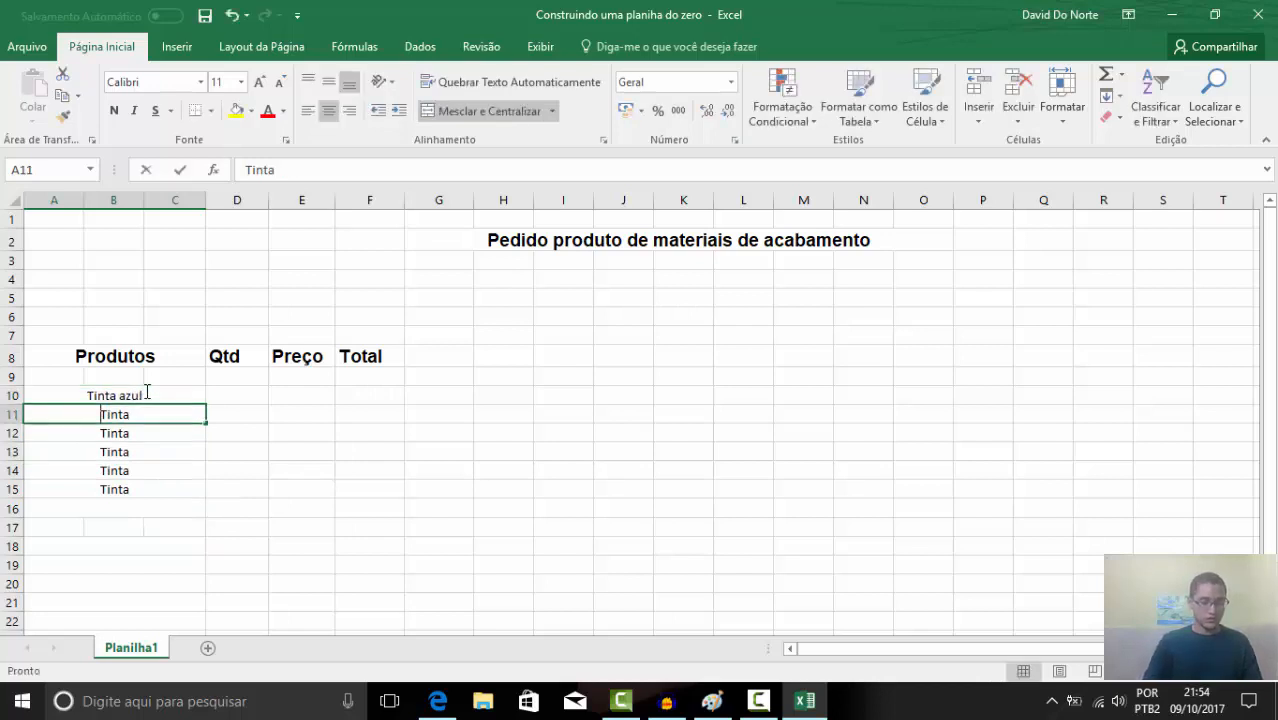
pyautogui.press('F2')
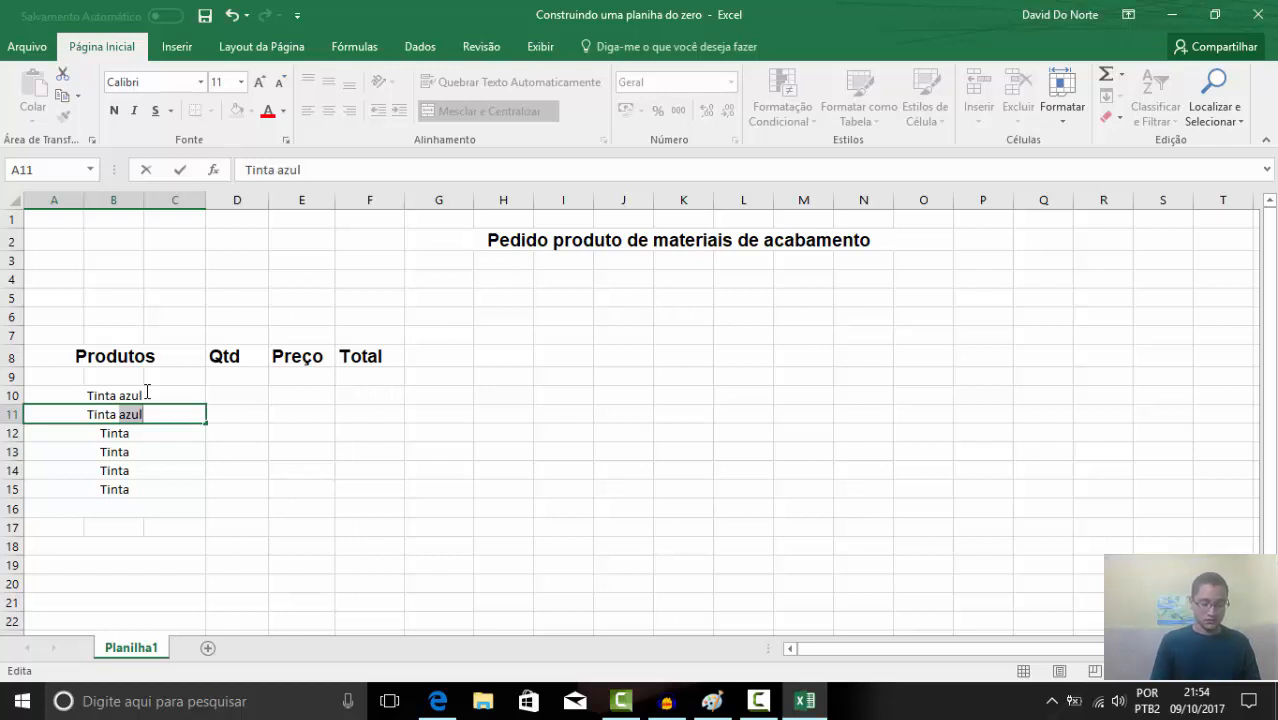
pyautogui.write('ver')
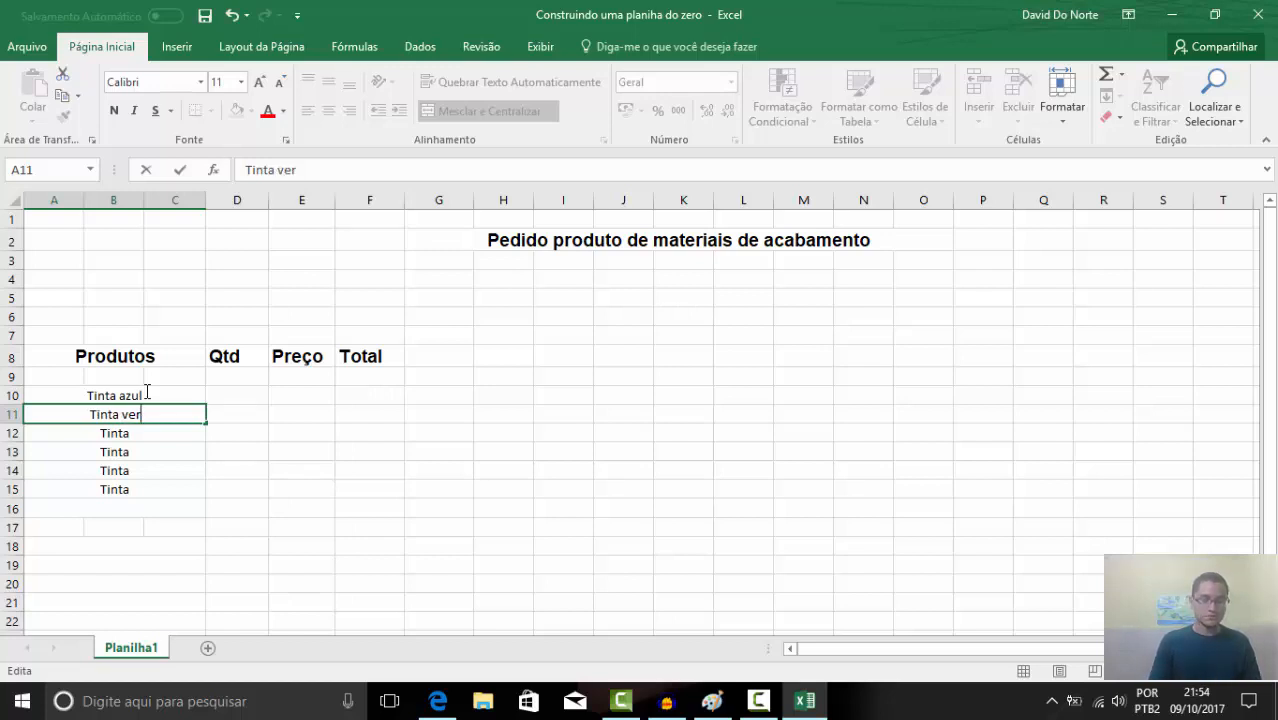
pyautogui.write('melha')
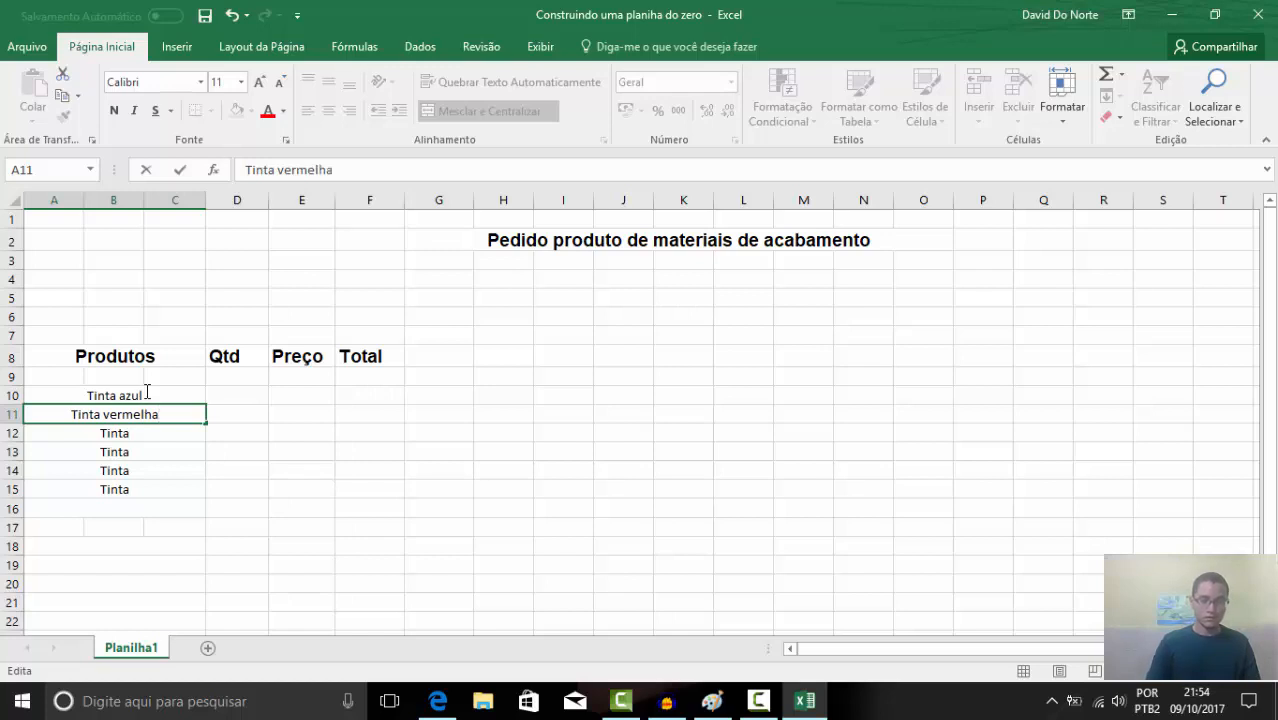
pyautogui.press('Return')
# Complete the product names as "Tinta branca" in A12, "Tinta amarela" in A14 and "Tinta rosa" in A15
pyautogui.press('F2')
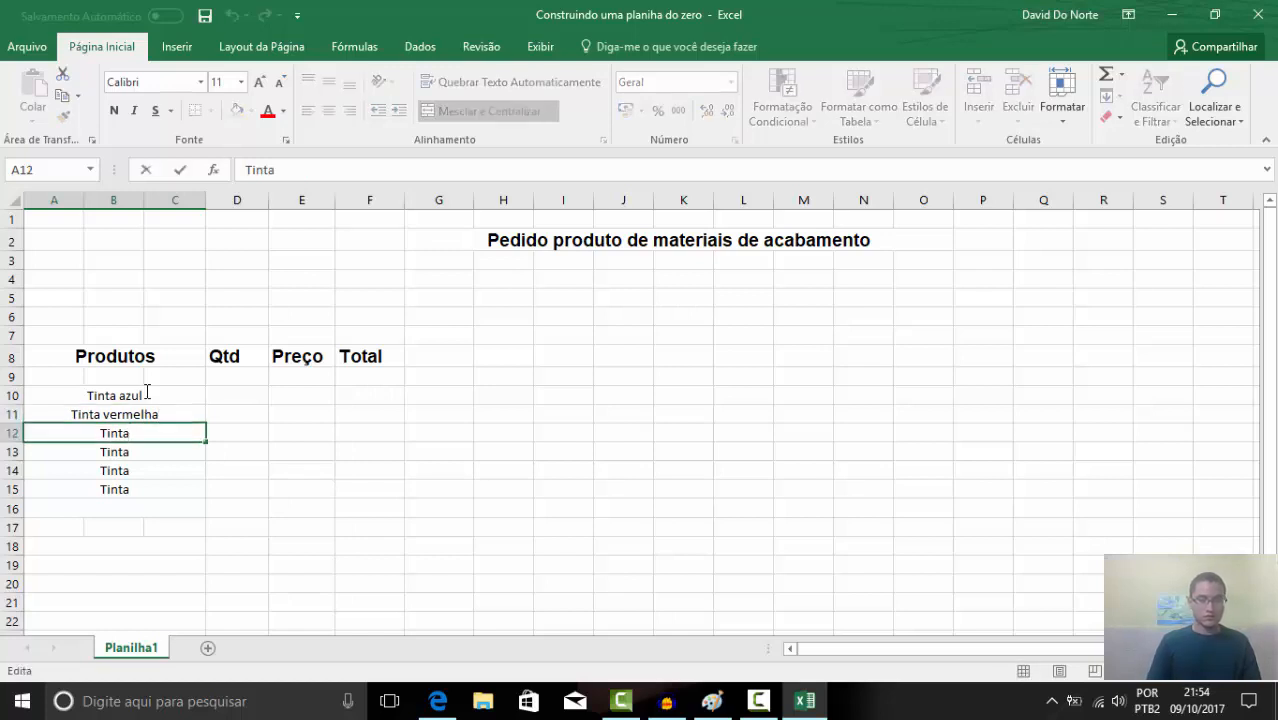
pyautogui.write('branca')
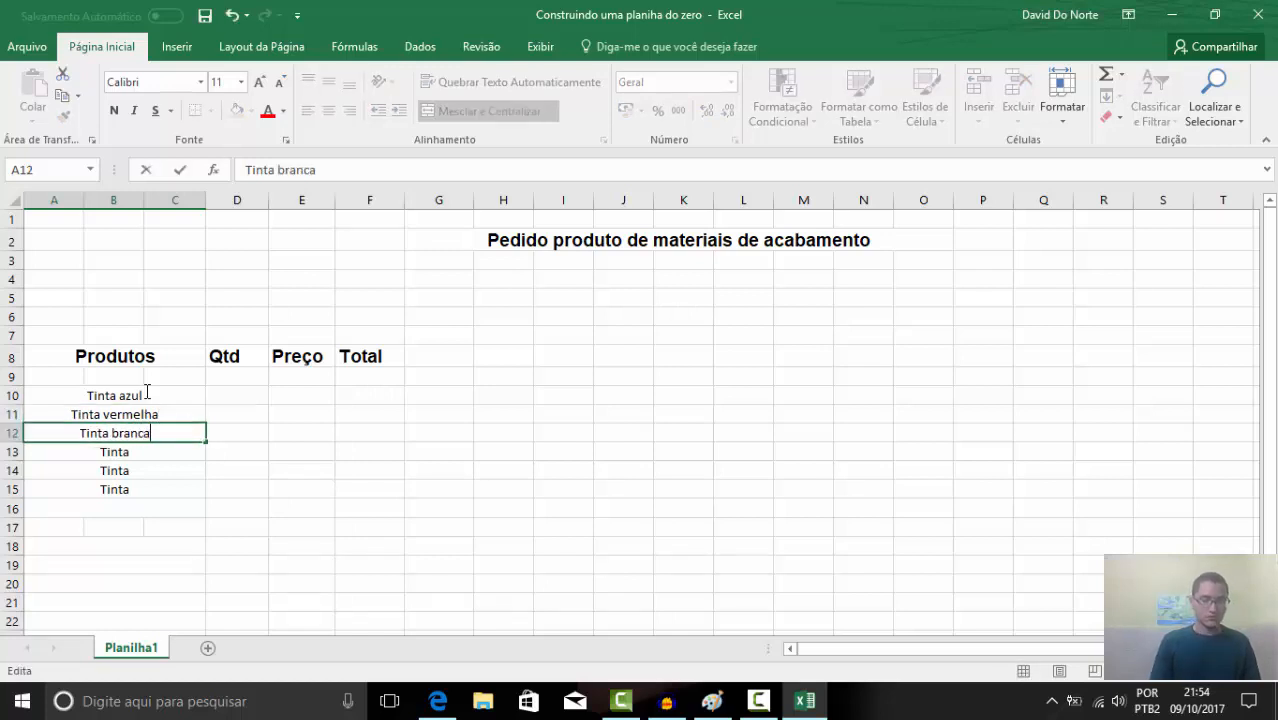
pyautogui.press('Return')
pyautogui.press('Down')
pyautogui.press('F2')
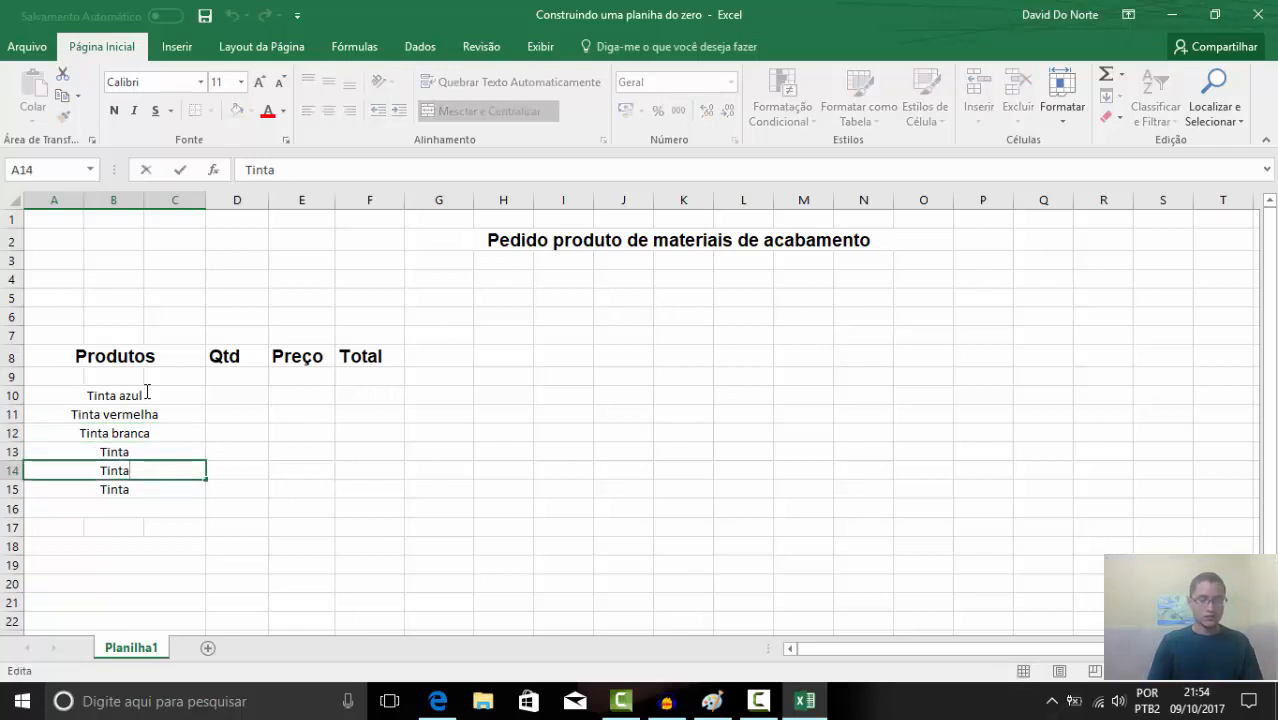
pyautogui.write('amarela')
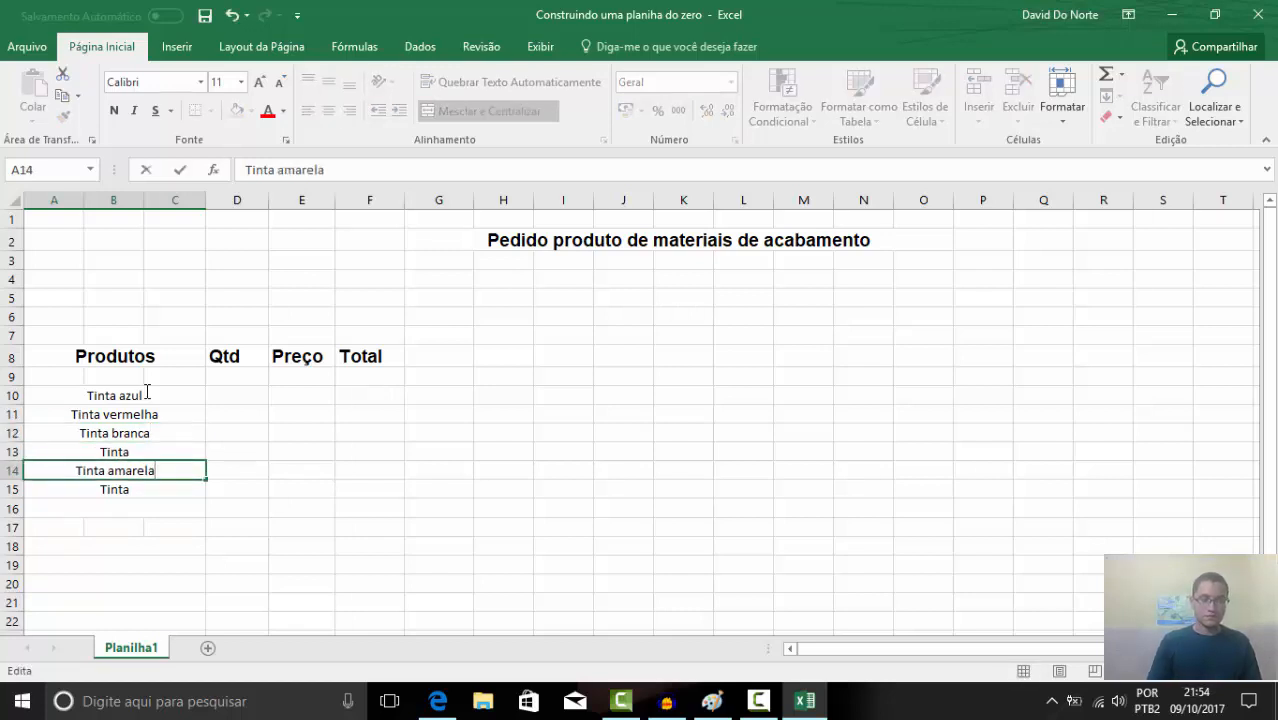
pyautogui.press('Return')
pyautogui.press('F2')
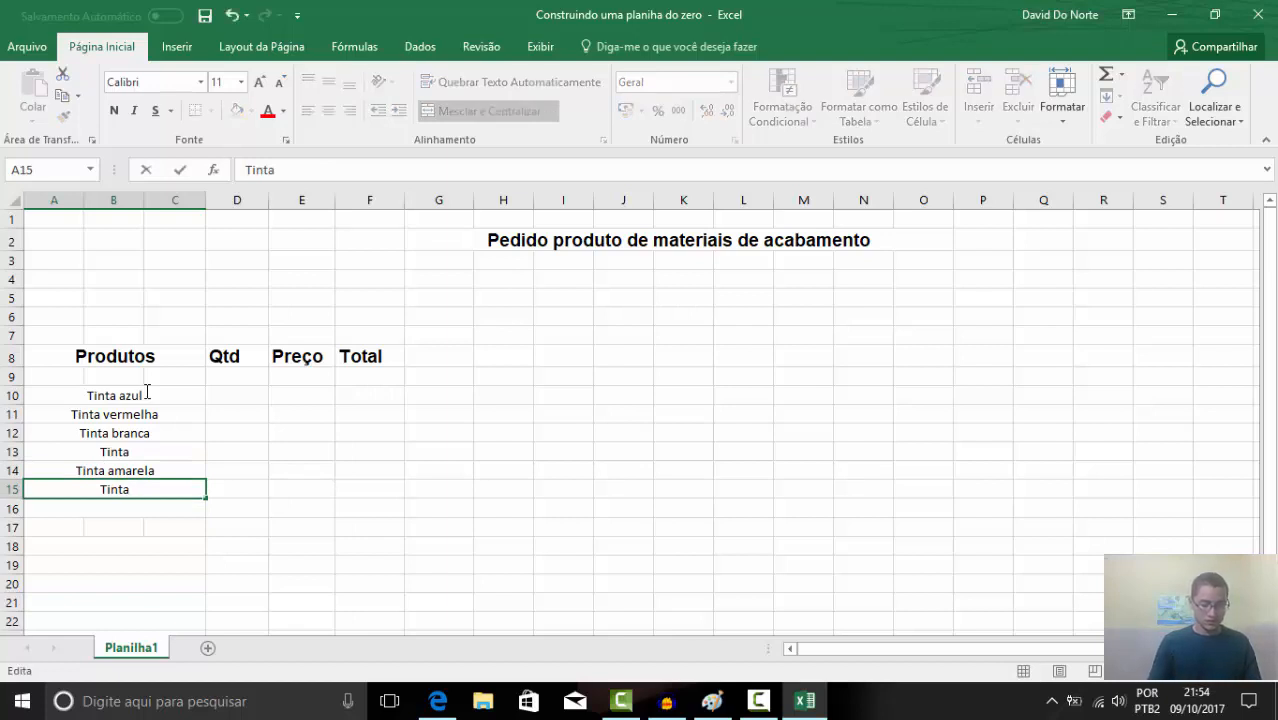
pyautogui.write('rosa')
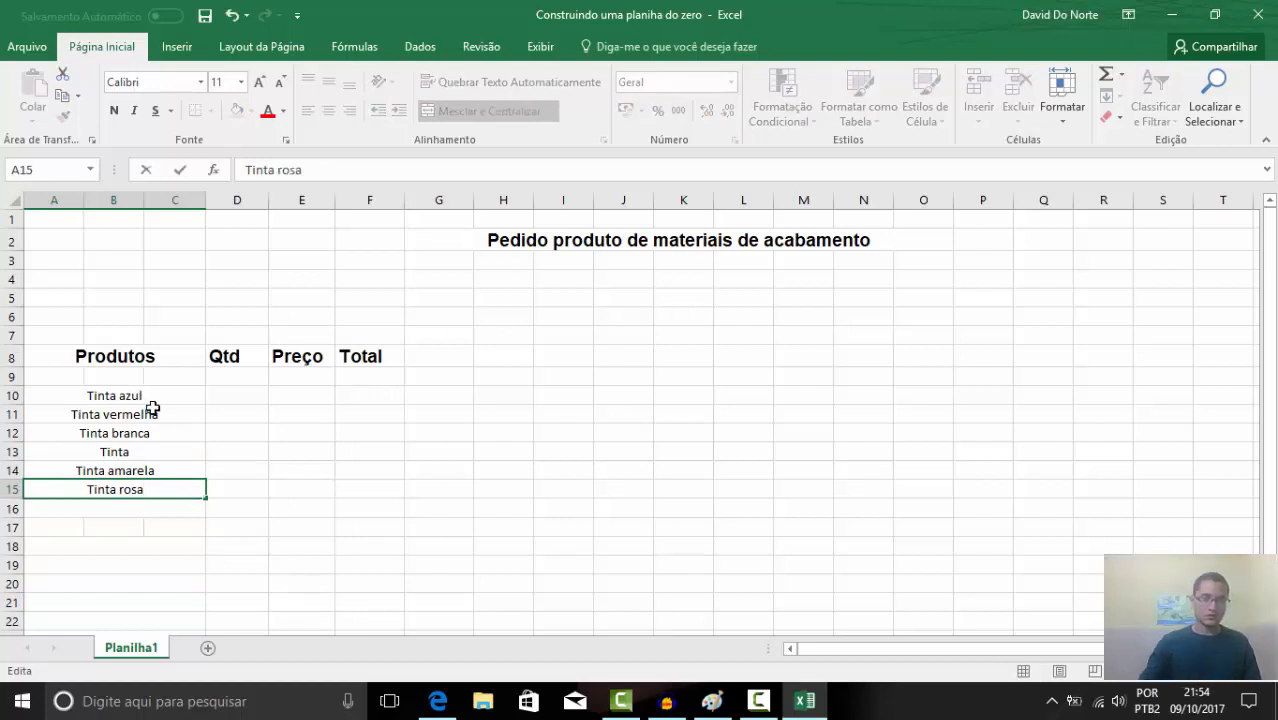
# Complete the remaining product entry in A13 as "Tinta preta"
pyautogui.click(145, 456)
pyautogui.doubleClick(147, 453)
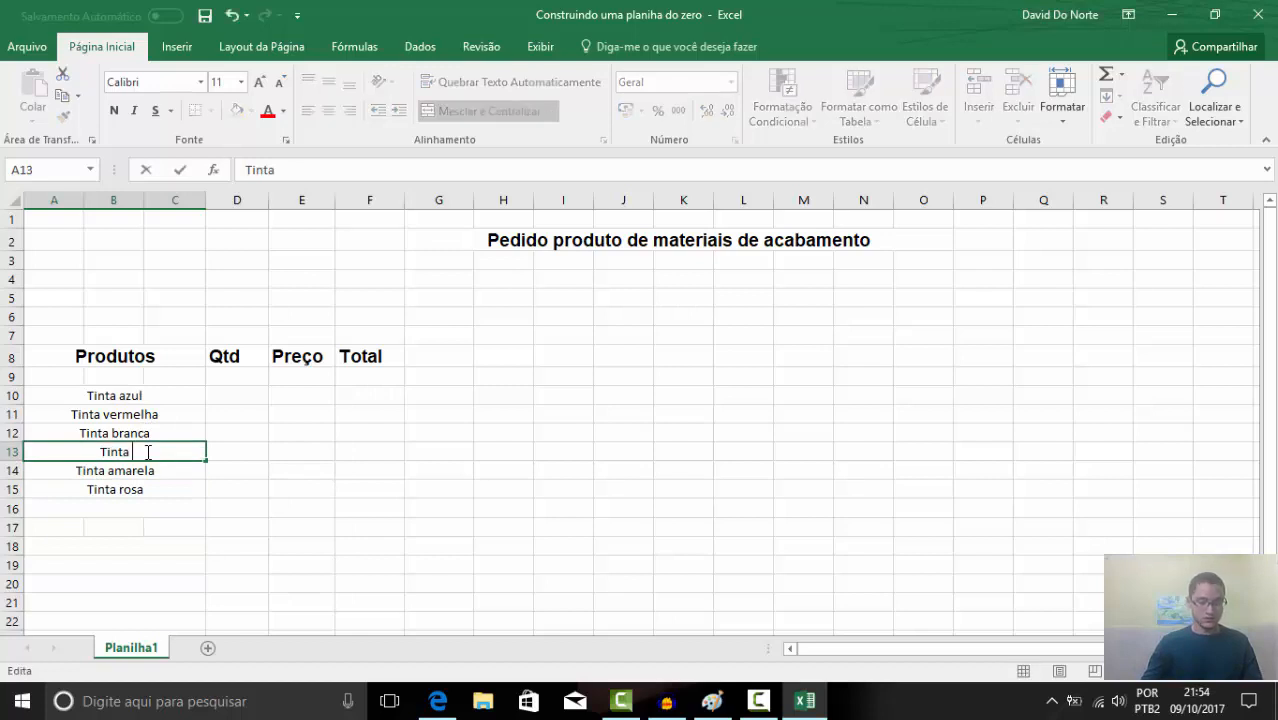
pyautogui.write('preta')
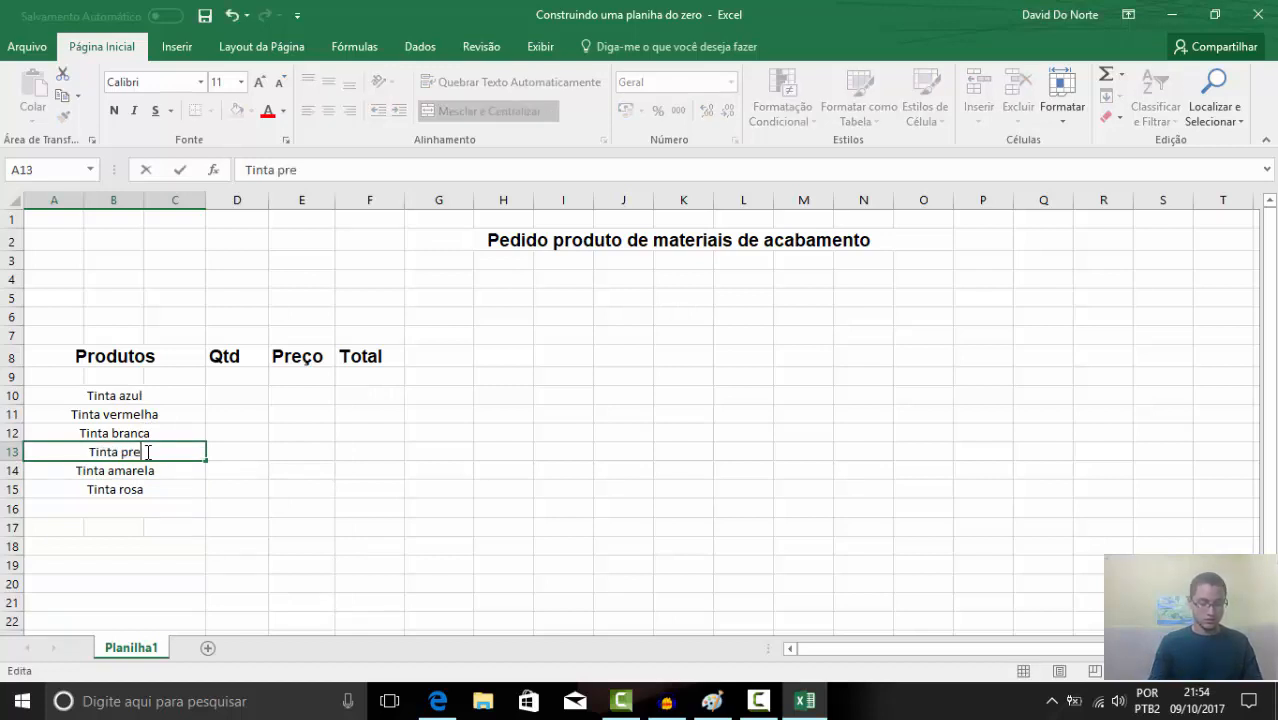
pyautogui.click(243, 472)
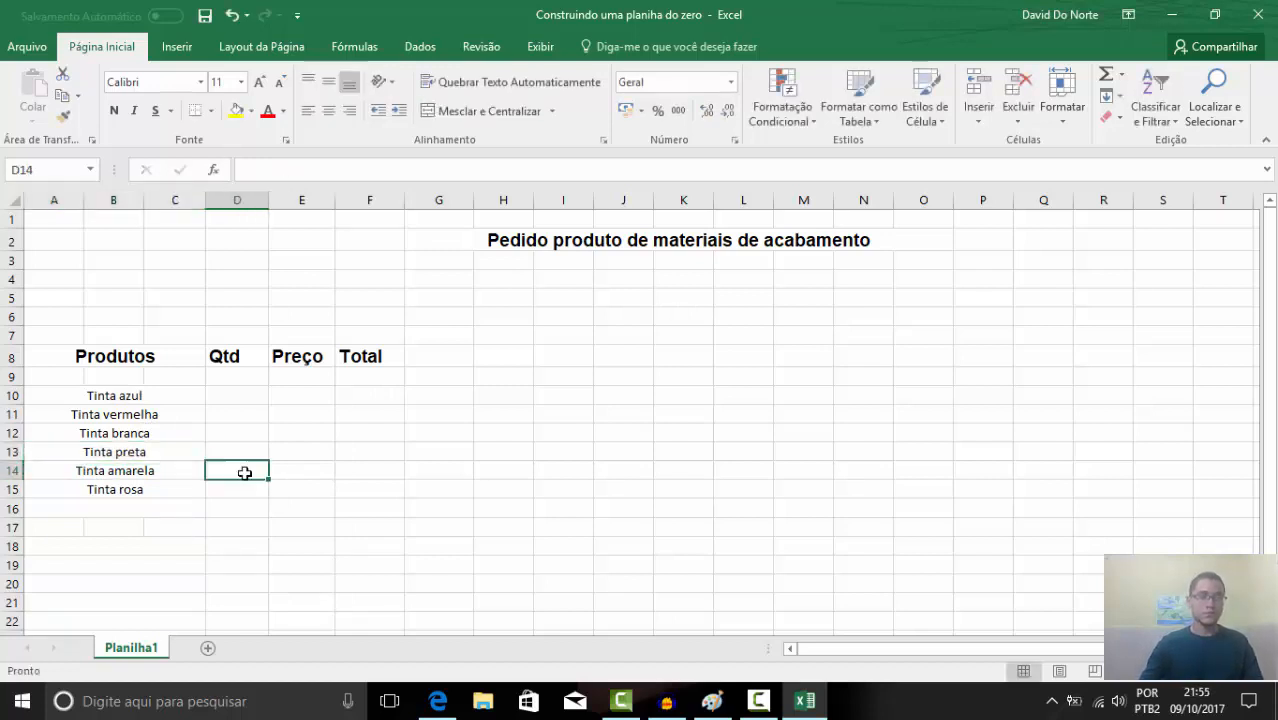
# Format the six product names in A10:A15 in Arial at size 12
pyautogui.moveTo(106, 394); pyautogui.dragTo(114, 491)
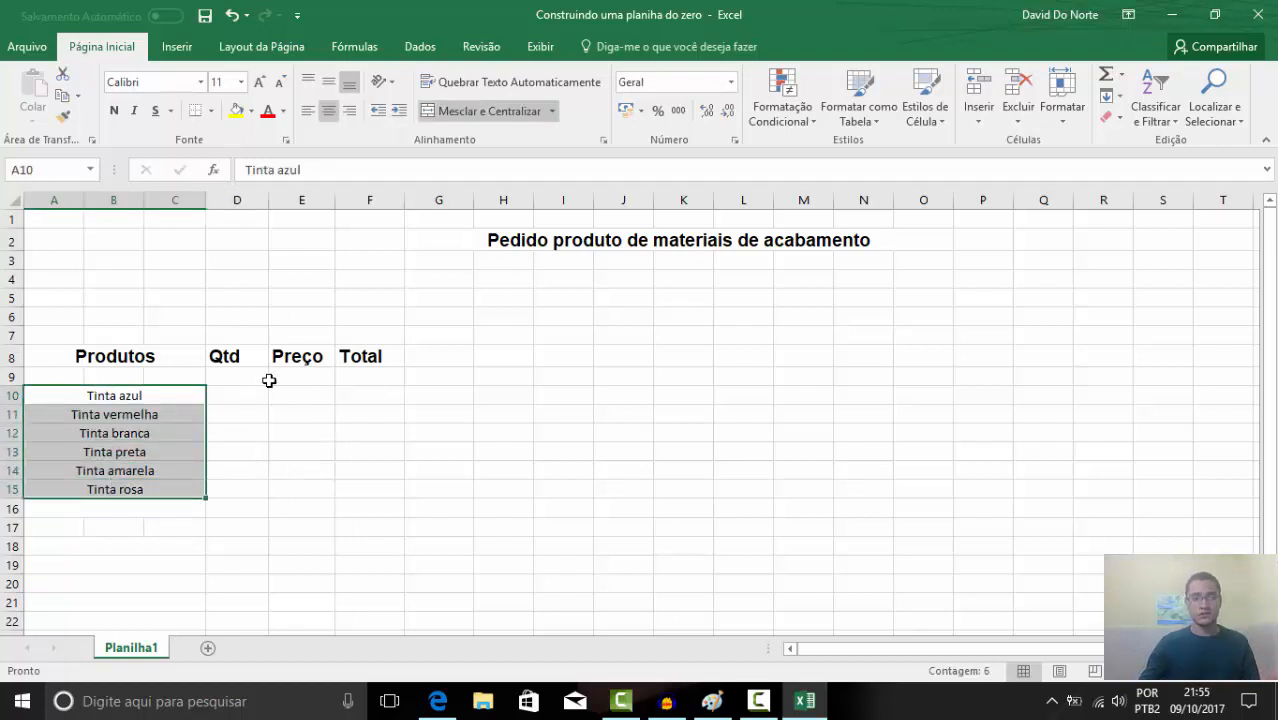
pyautogui.click(200, 82)
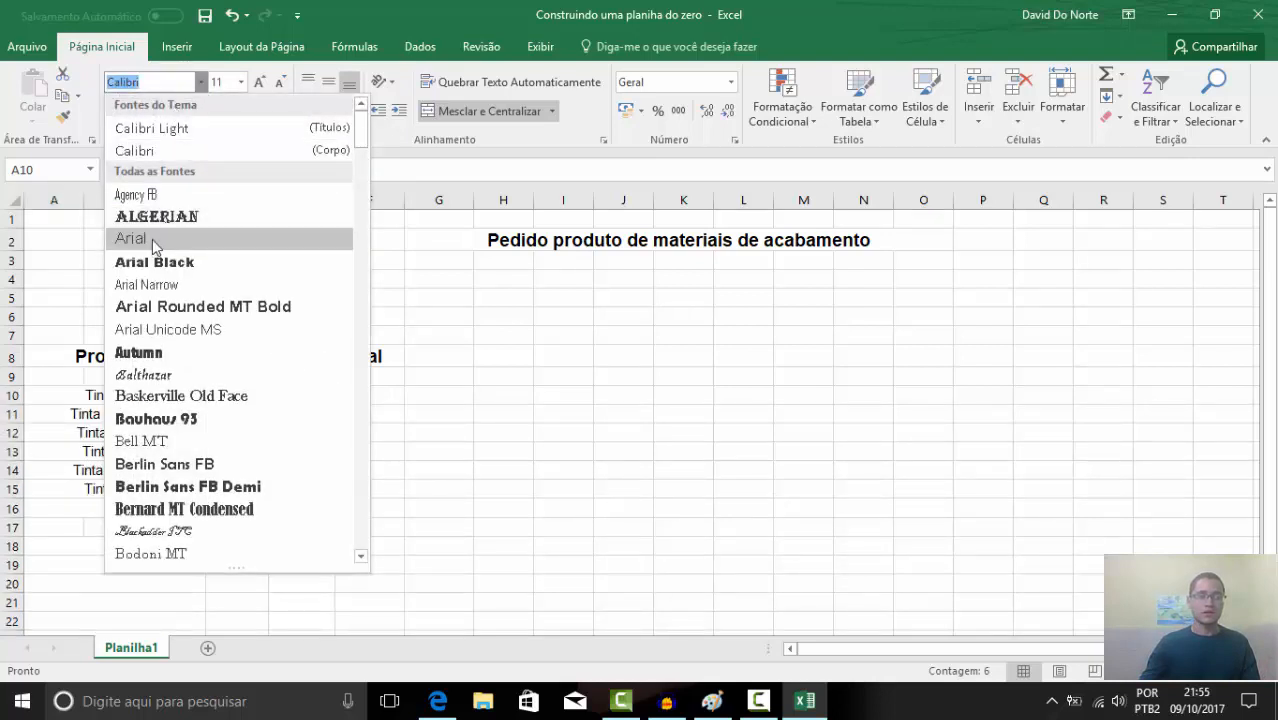
pyautogui.click(130, 237)
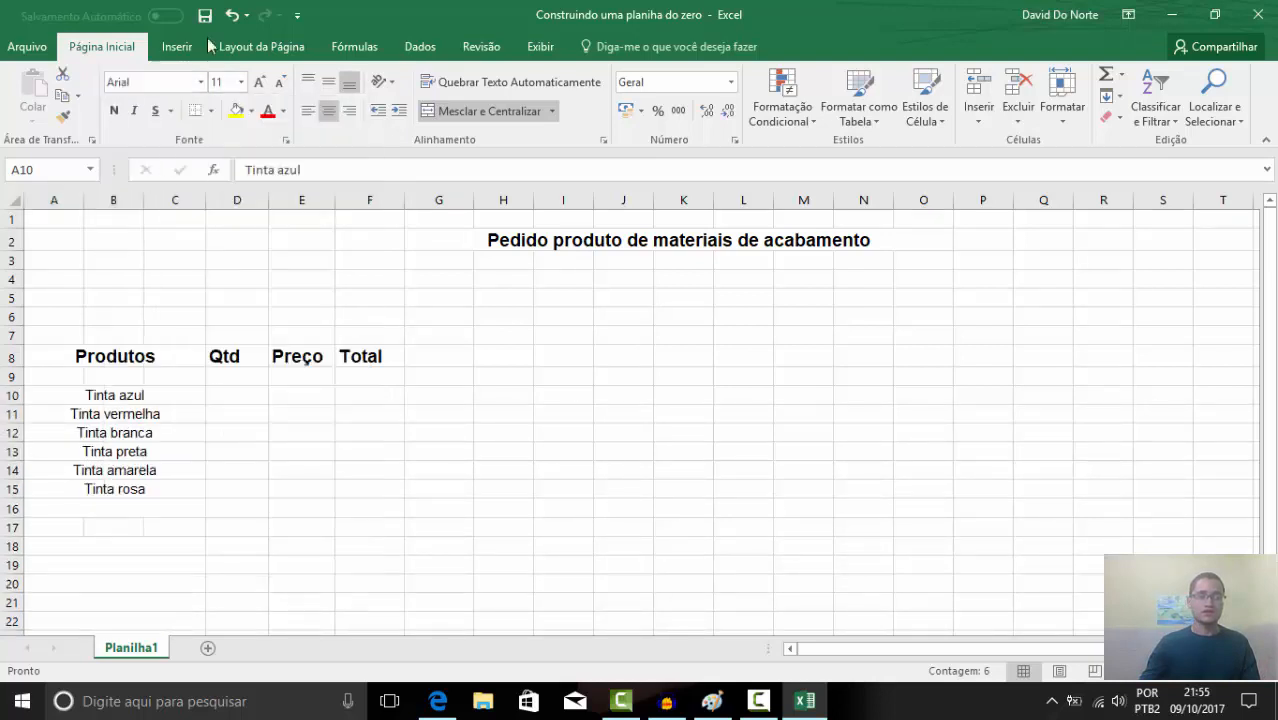
pyautogui.click(145, 82)
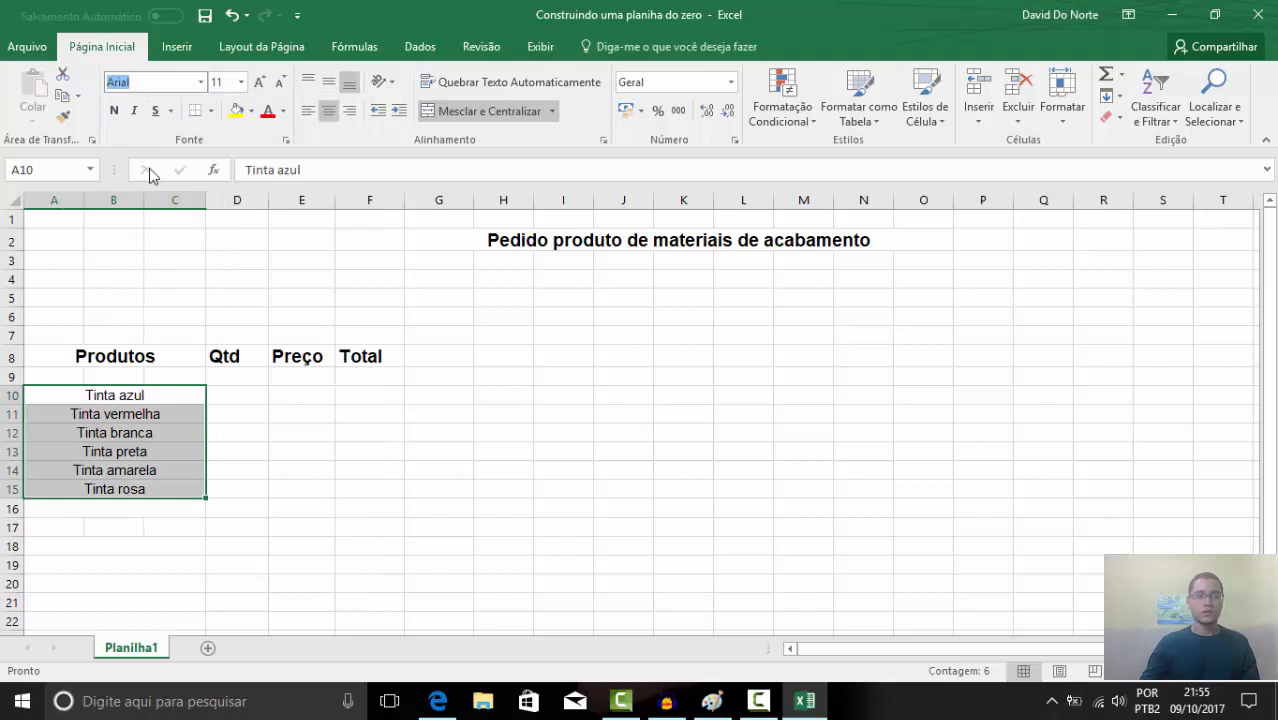
pyautogui.click(240, 83)
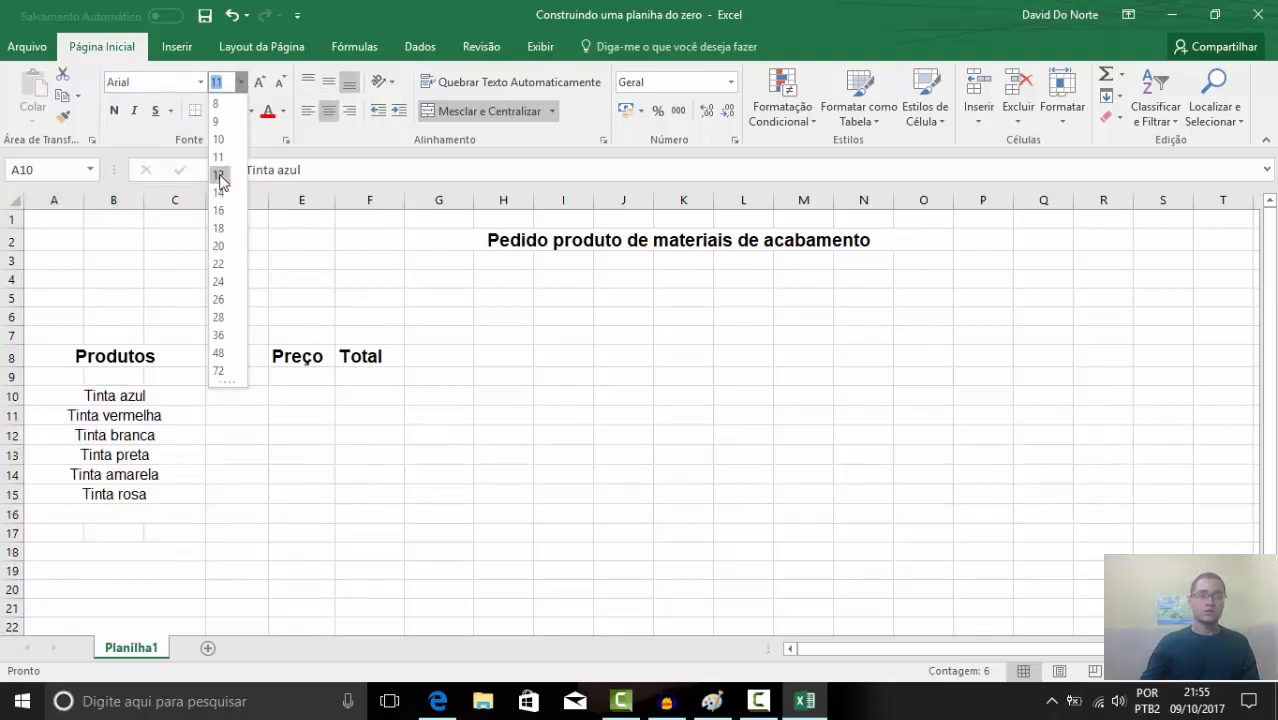
pyautogui.click(221, 176)
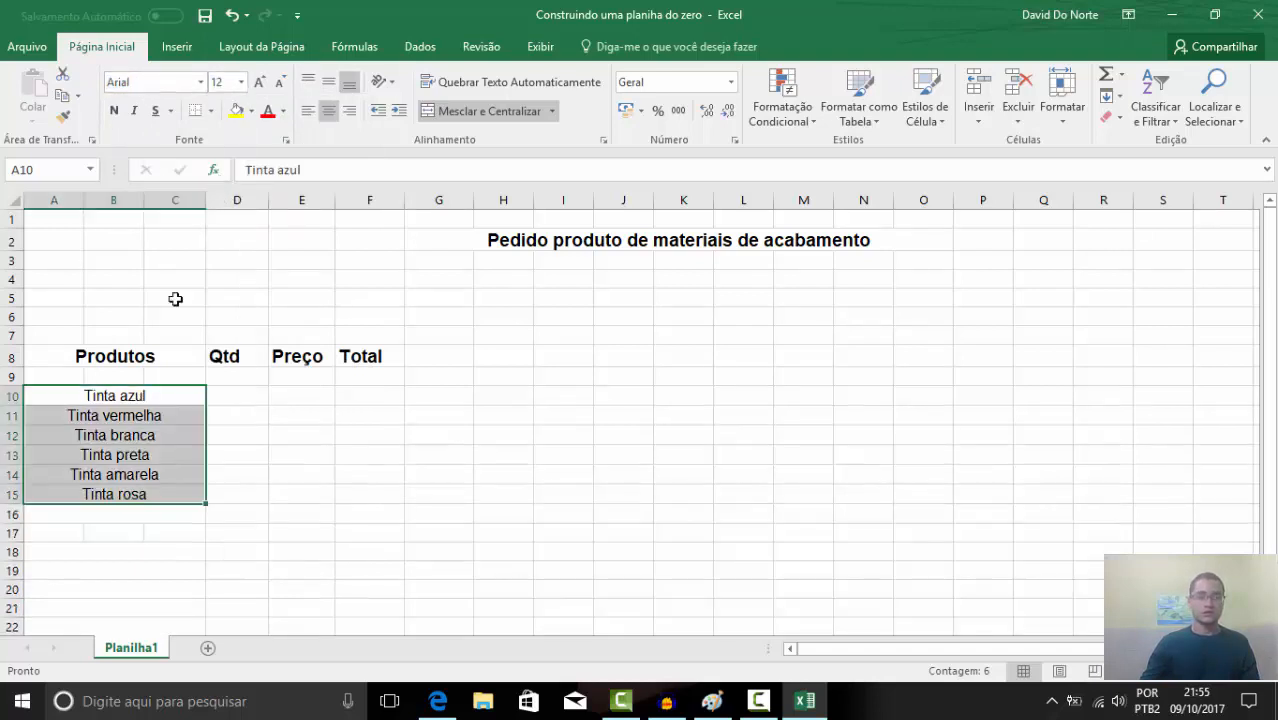
pyautogui.click(278, 482)
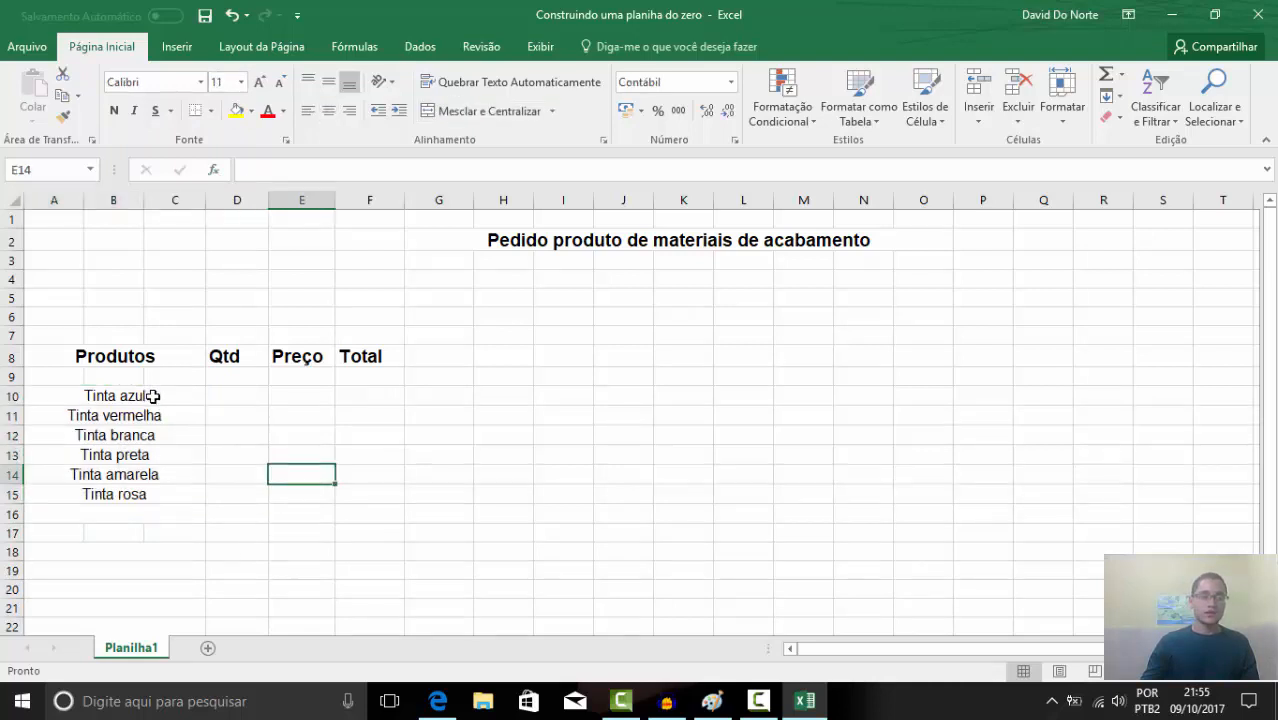
pyautogui.moveTo(153, 396); pyautogui.dragTo(188, 480)
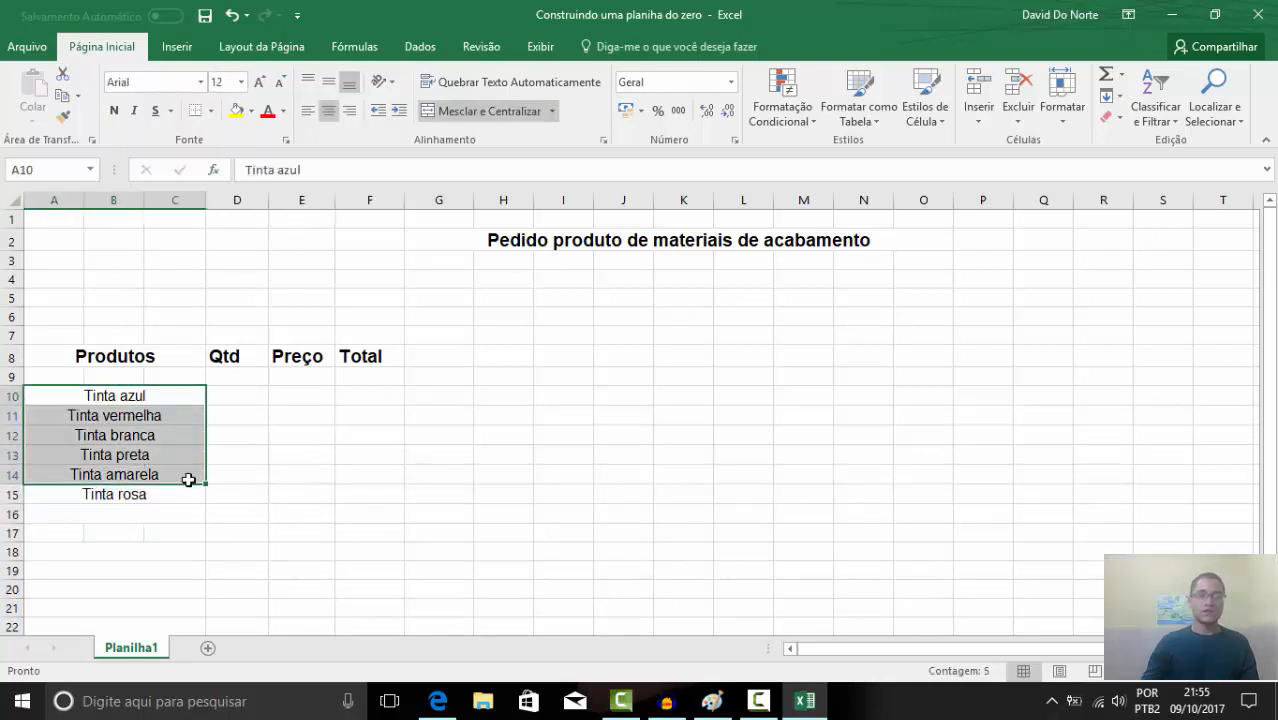
pyautogui.click(153, 396)
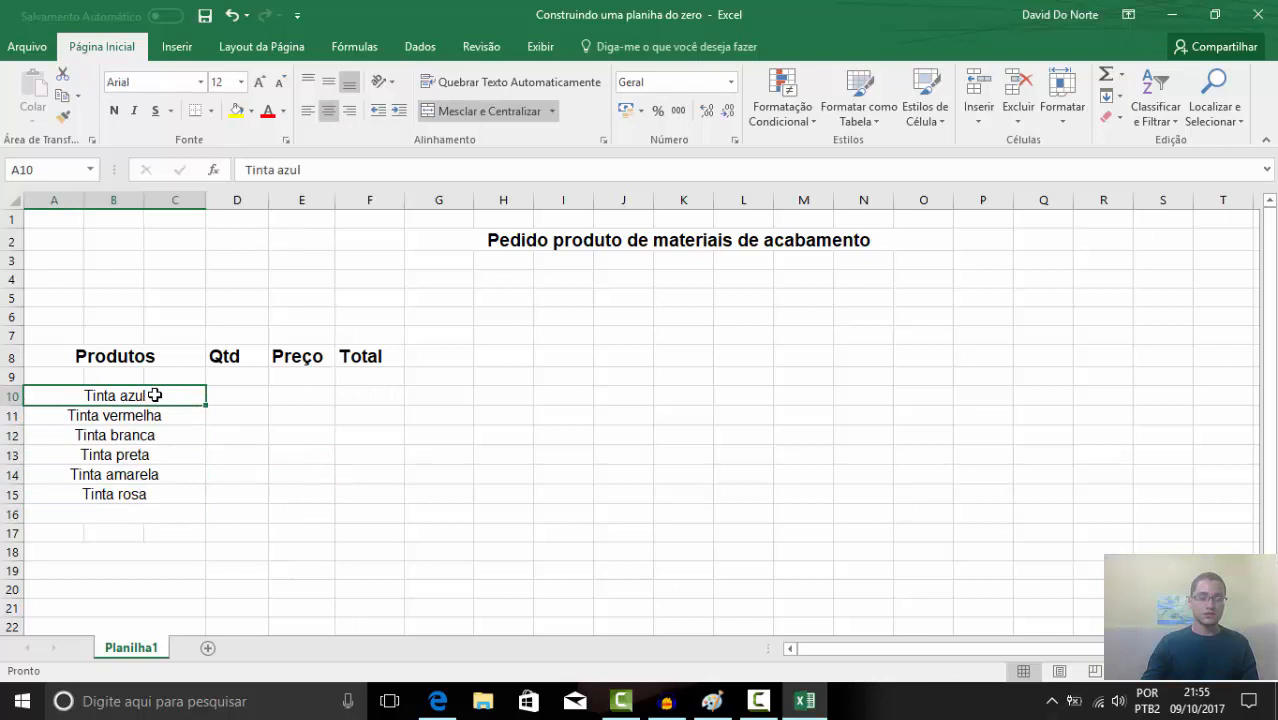
pyautogui.doubleClick(234, 395)
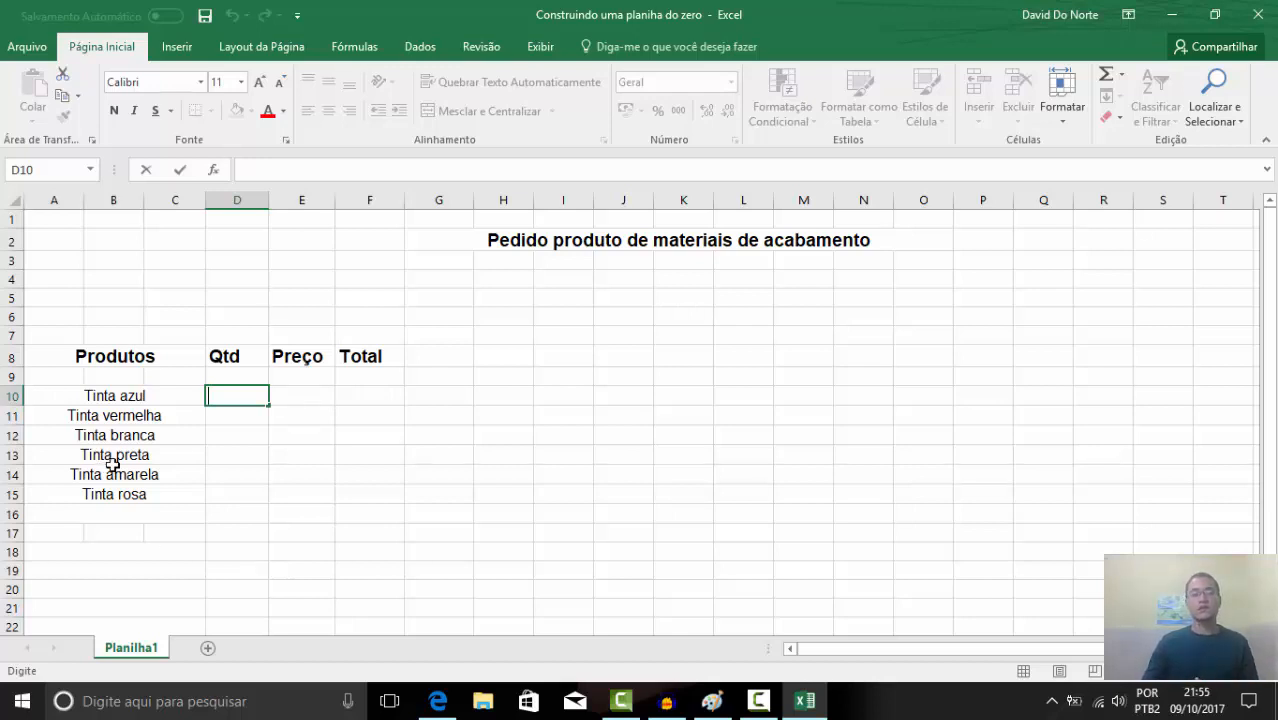
pyautogui.click(242, 416)
# Enter the quantities 3, 6 and 9 under Qtd in D10, D11 and D12
pyautogui.click(239, 393)
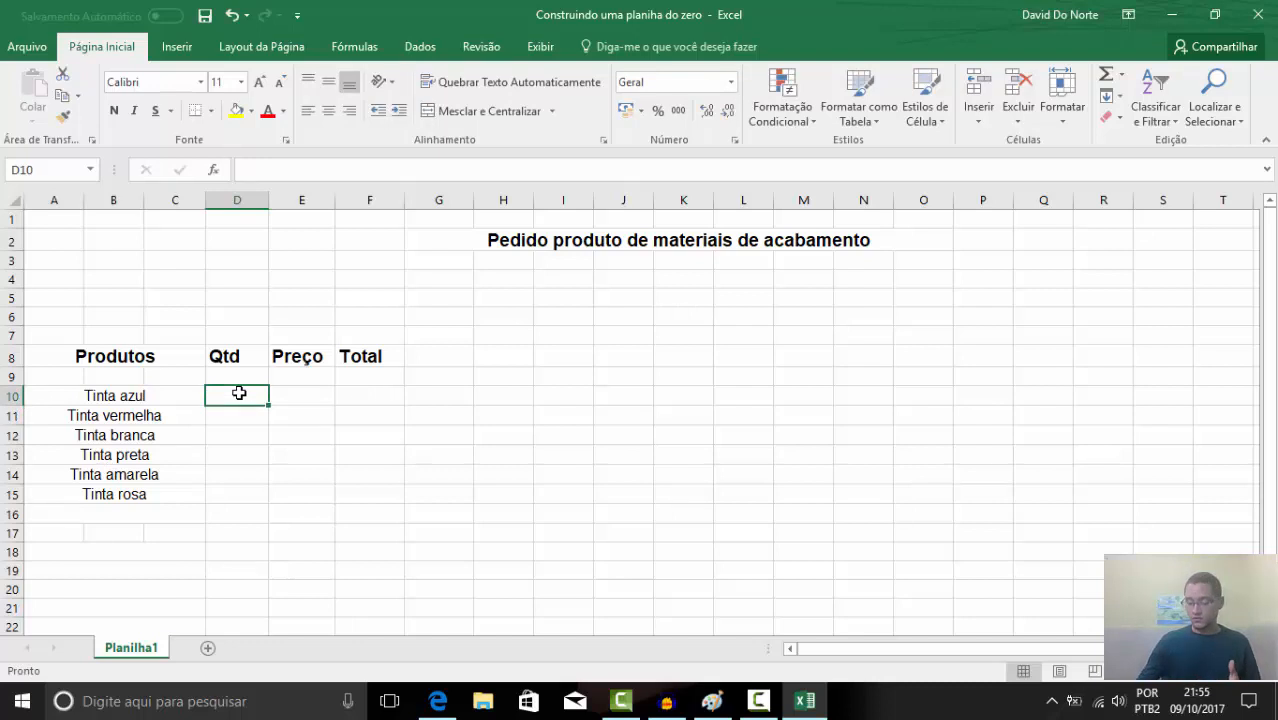
pyautogui.write('3')
pyautogui.press('Return')
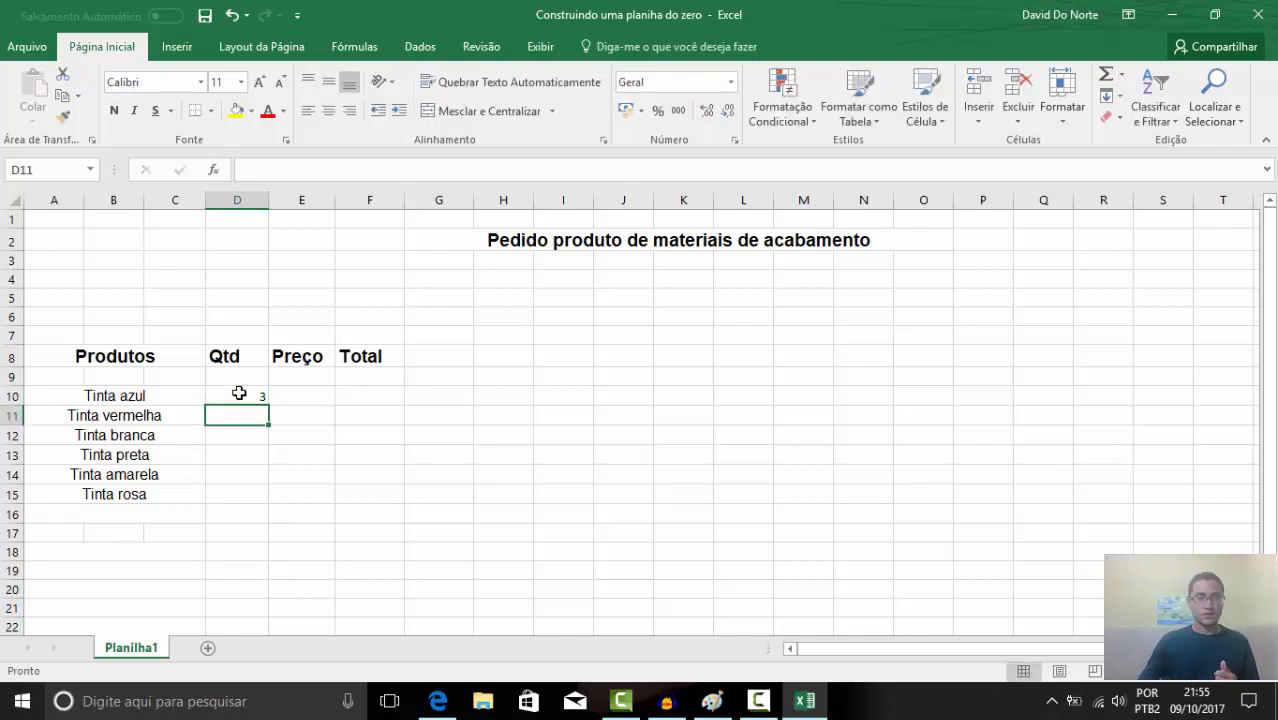
pyautogui.write('6')
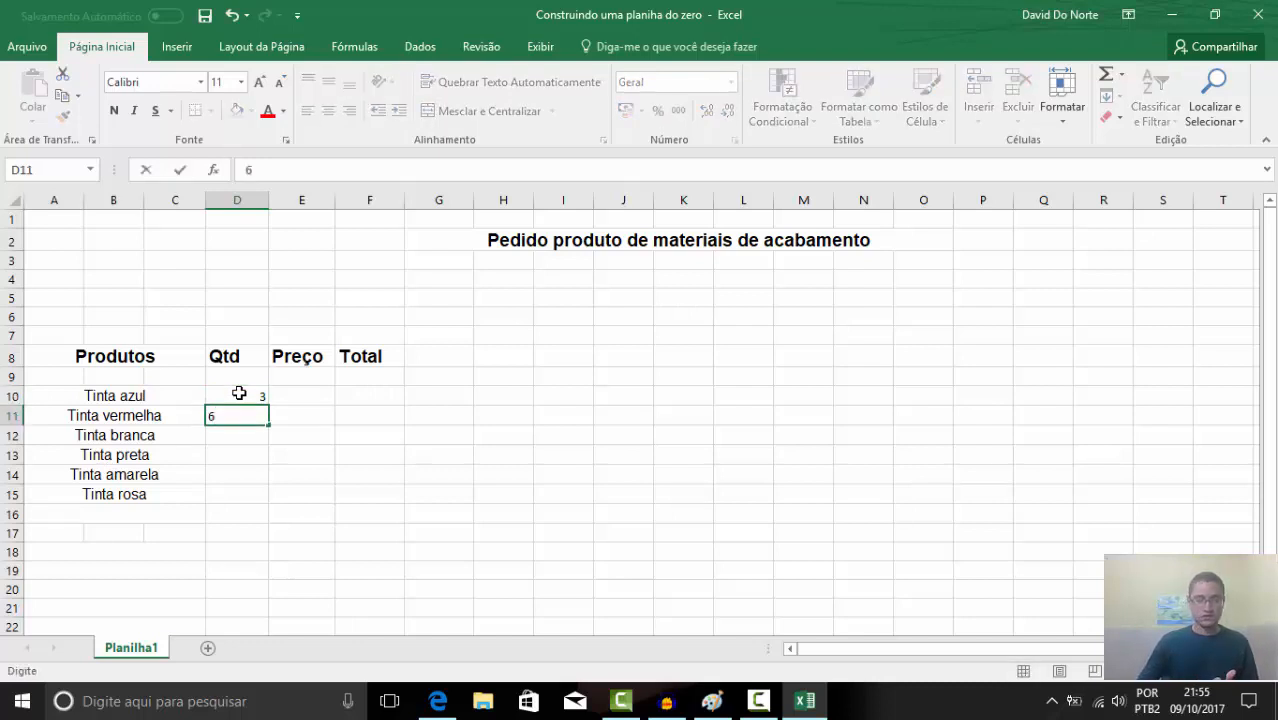
pyautogui.press('Return')
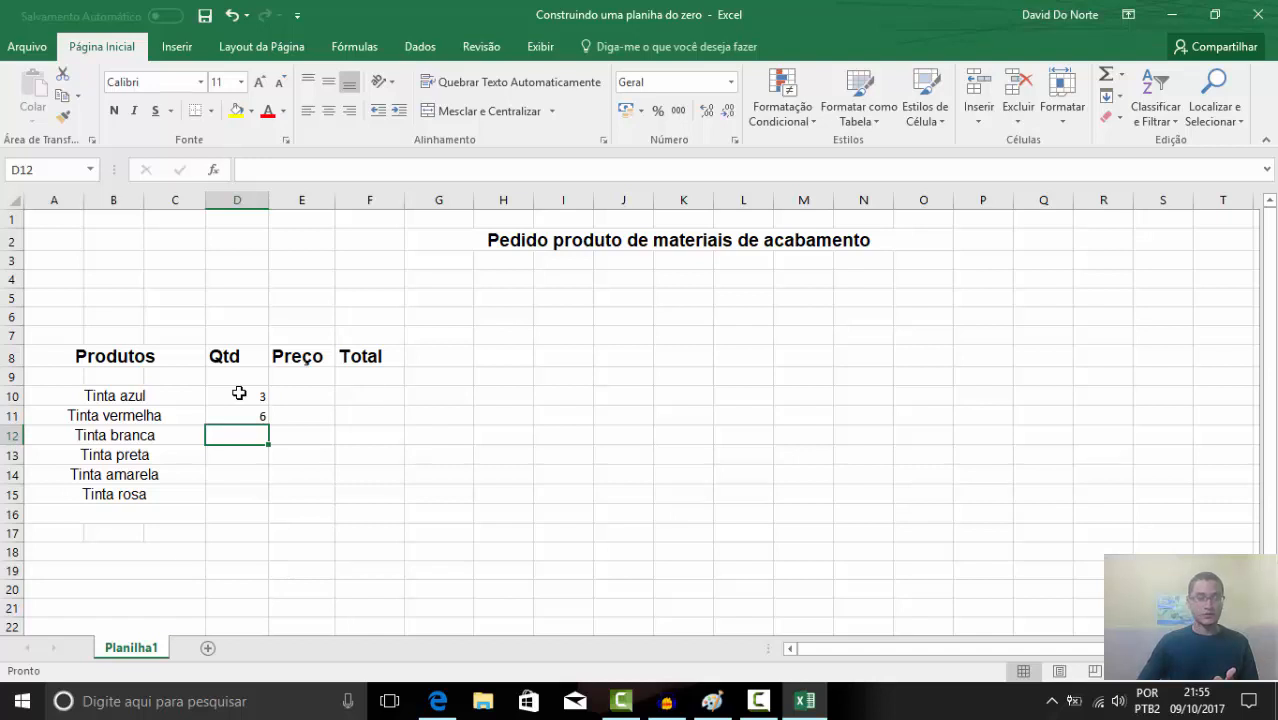
pyautogui.write('9')
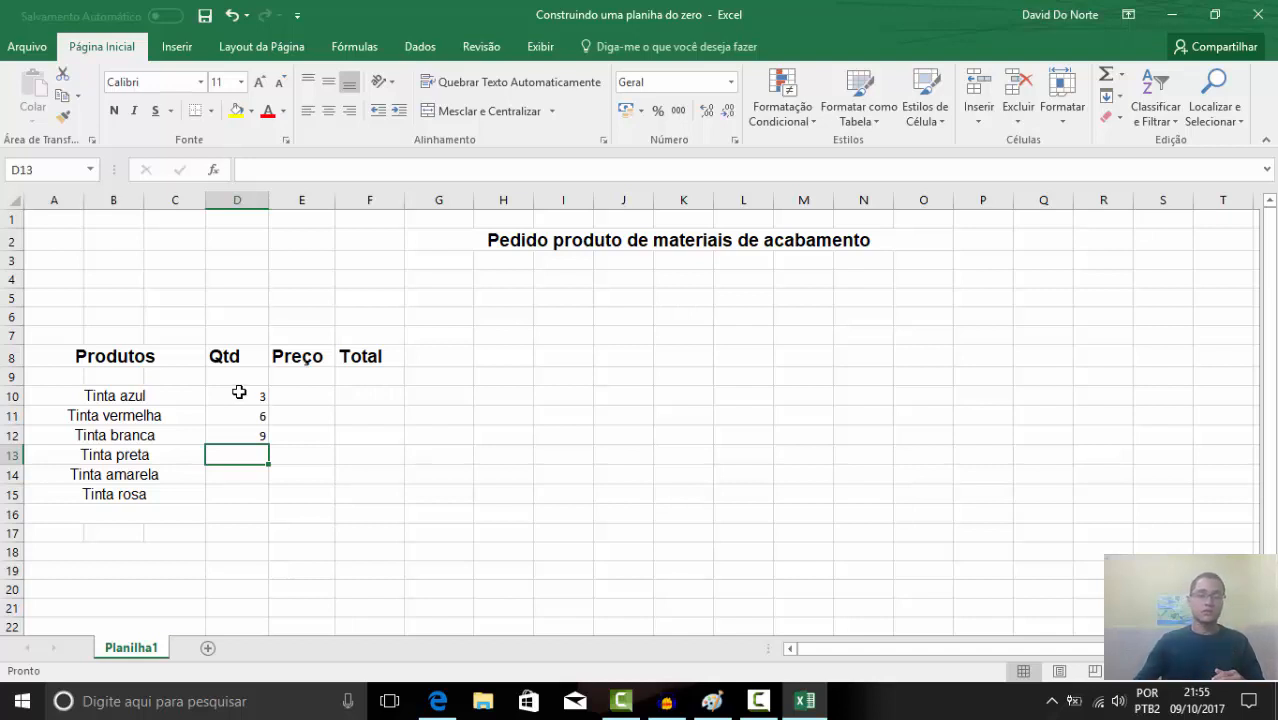
pyautogui.click(257, 396)
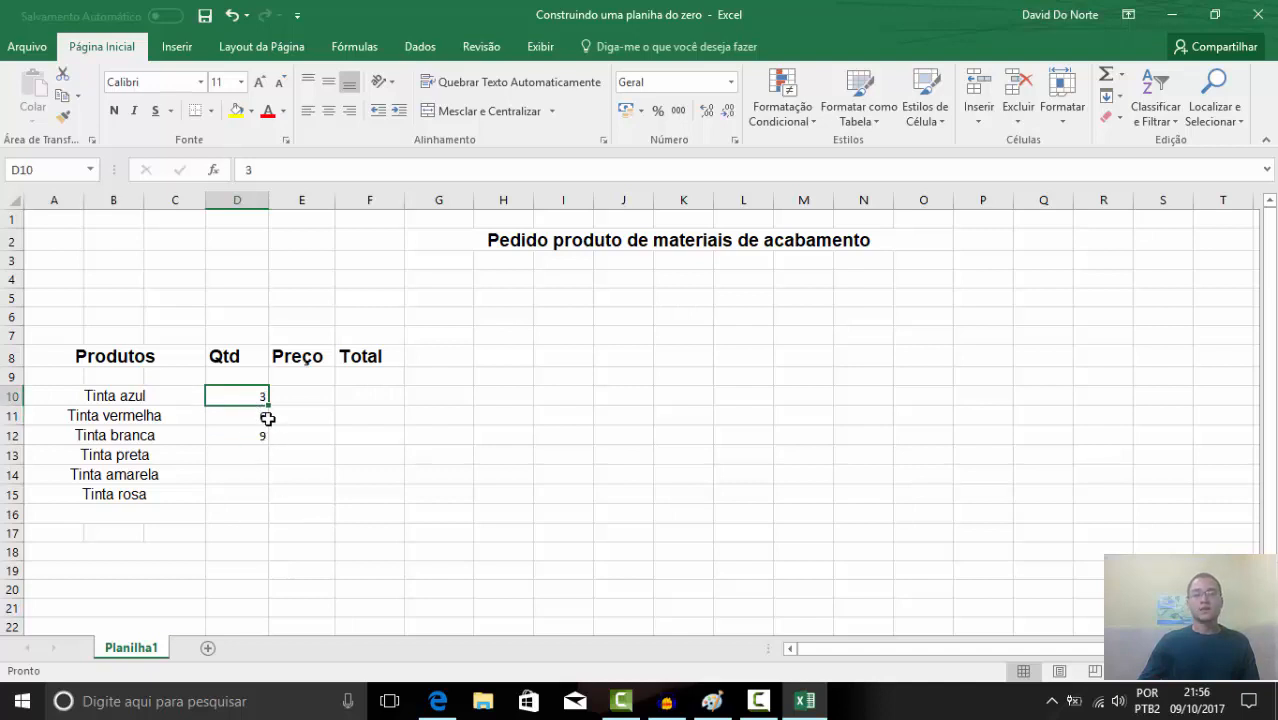
# Extend the quantity series in D10:D12 down to D15, filling 12, 15 and 18 for the remaining products
pyautogui.moveTo(258, 395); pyautogui.dragTo(265, 441)
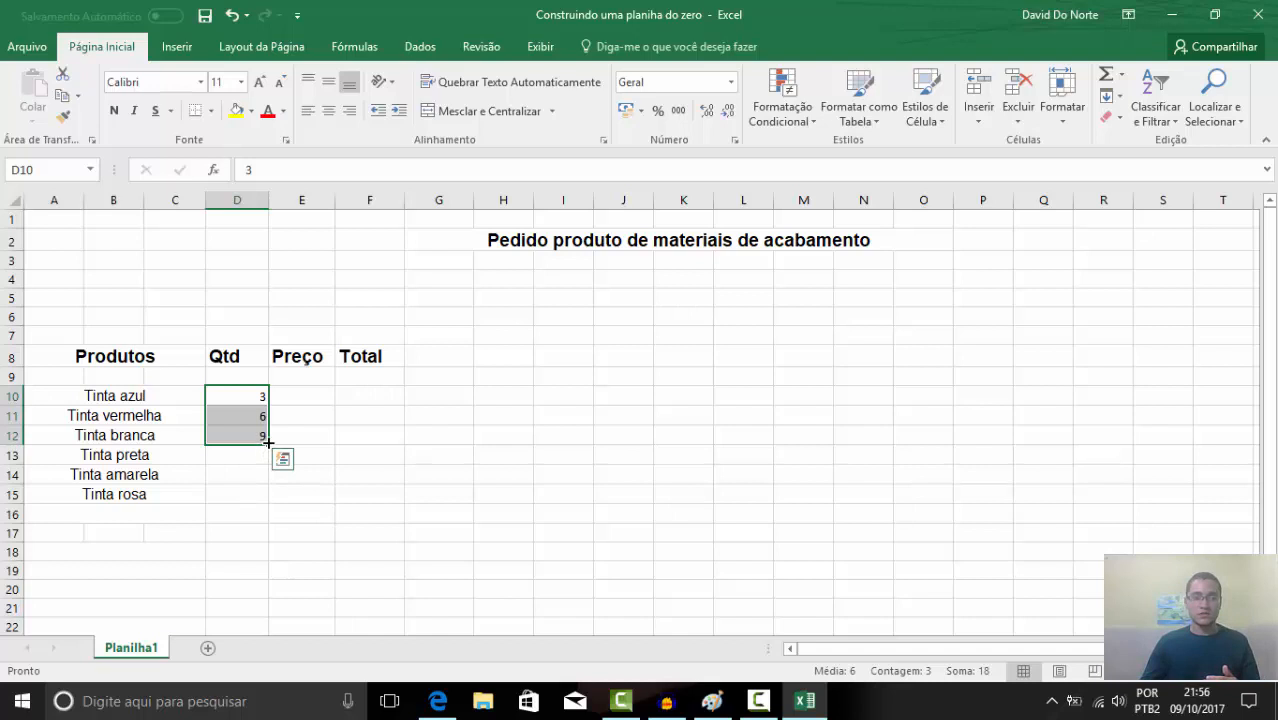
pyautogui.moveTo(268, 442); pyautogui.dragTo(268, 448)
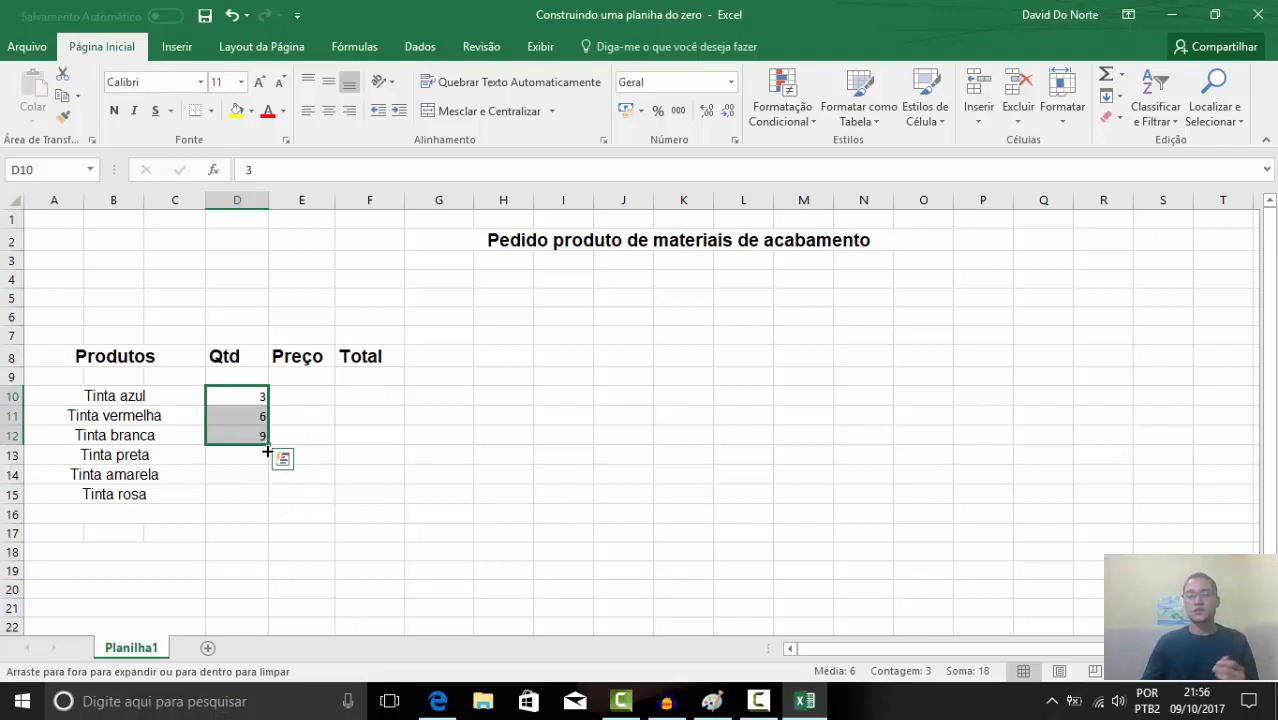
pyautogui.moveTo(268, 445); pyautogui.dragTo(266, 500)
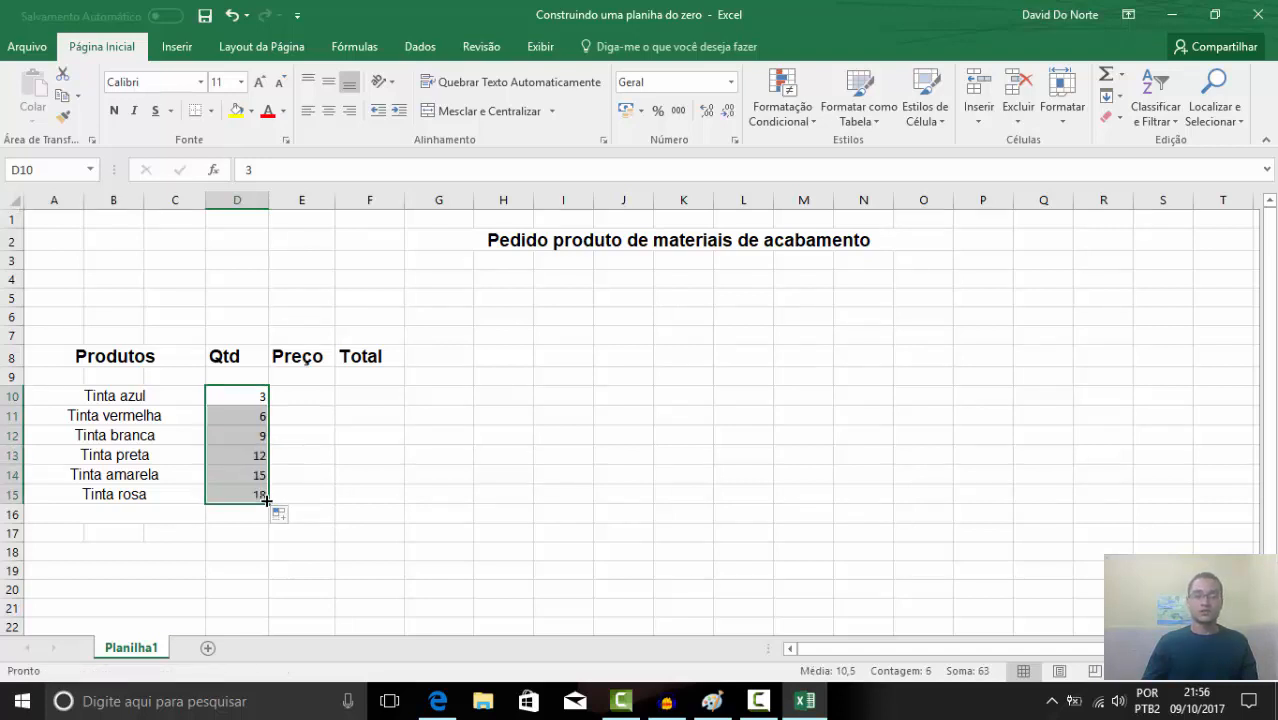
pyautogui.click(205, 540)
pyautogui.click(252, 462)
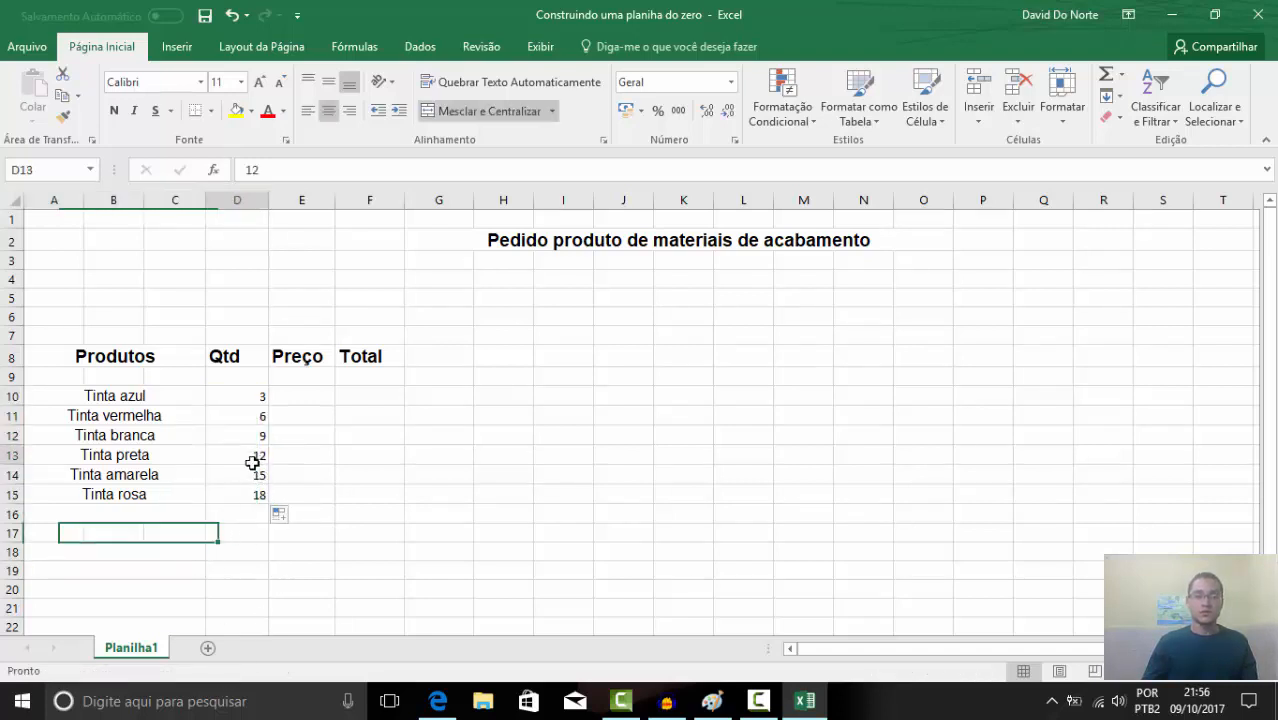
pyautogui.click(252, 436)
pyautogui.click(252, 455)
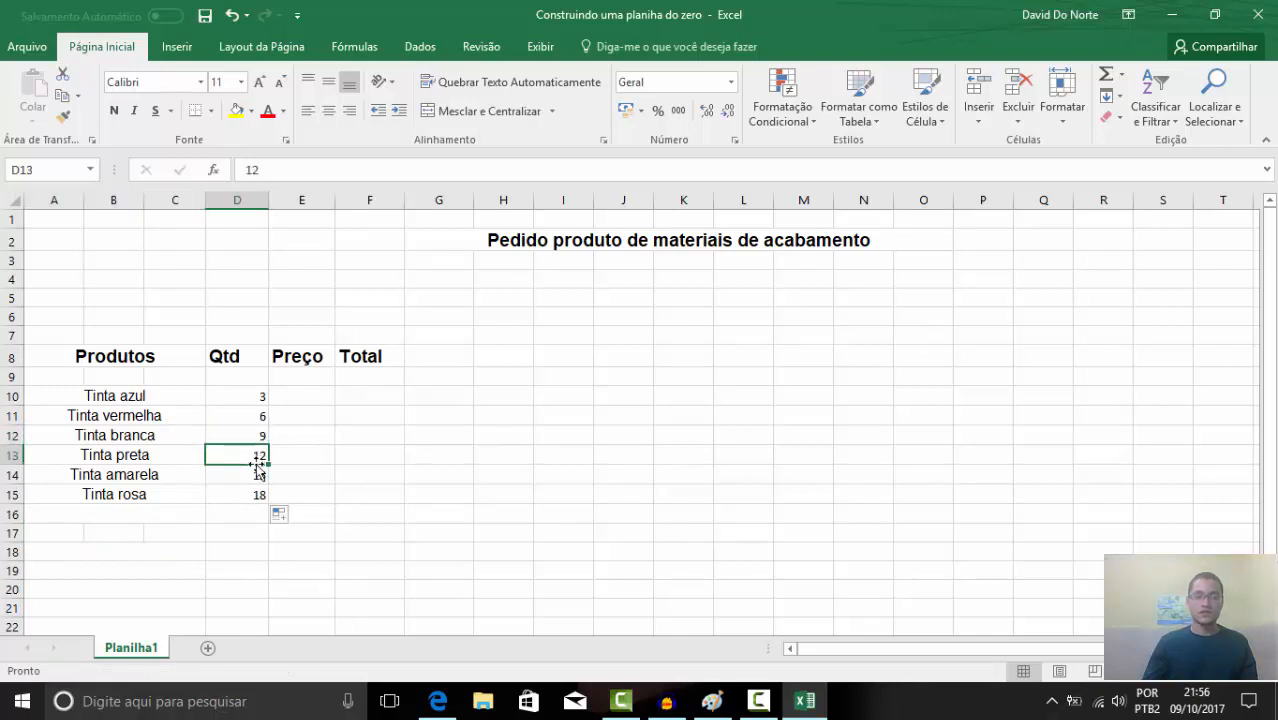
pyautogui.click(257, 475)
pyautogui.click(257, 493)
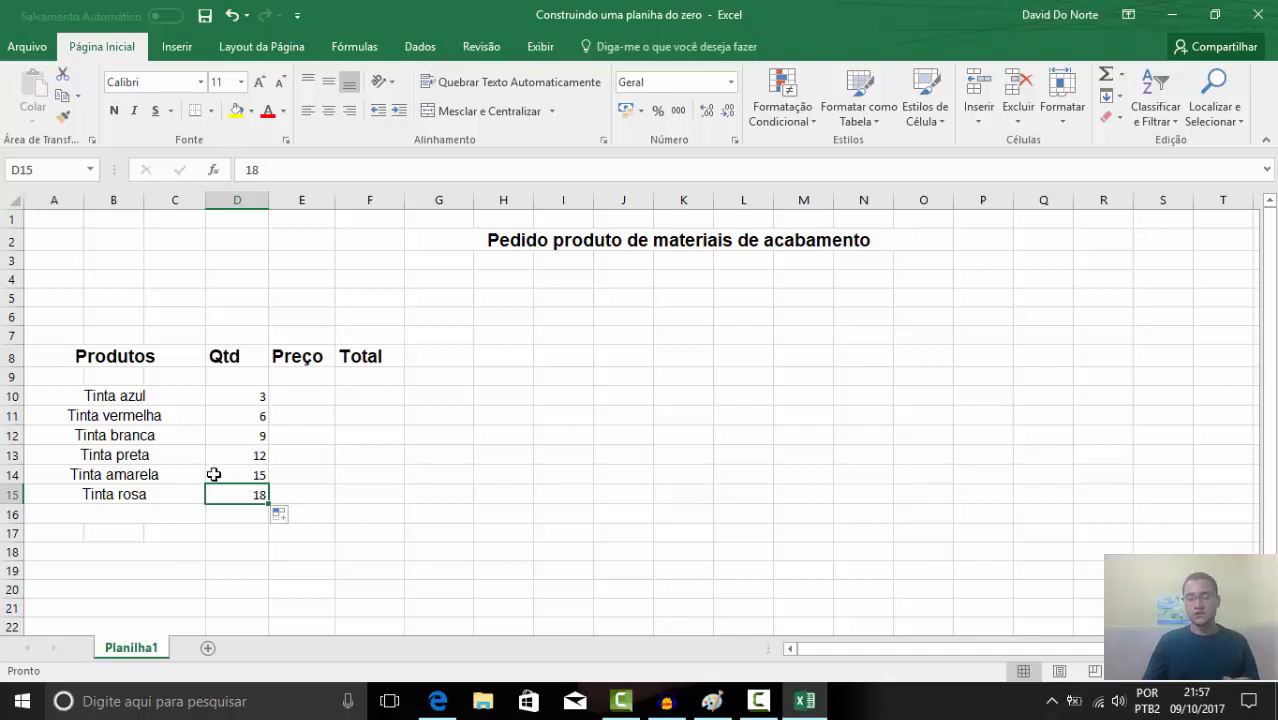
# Enter the prices 13,99, 15,99 and 16,99 under Preço in E10, E11 and E12
pyautogui.click(305, 399)
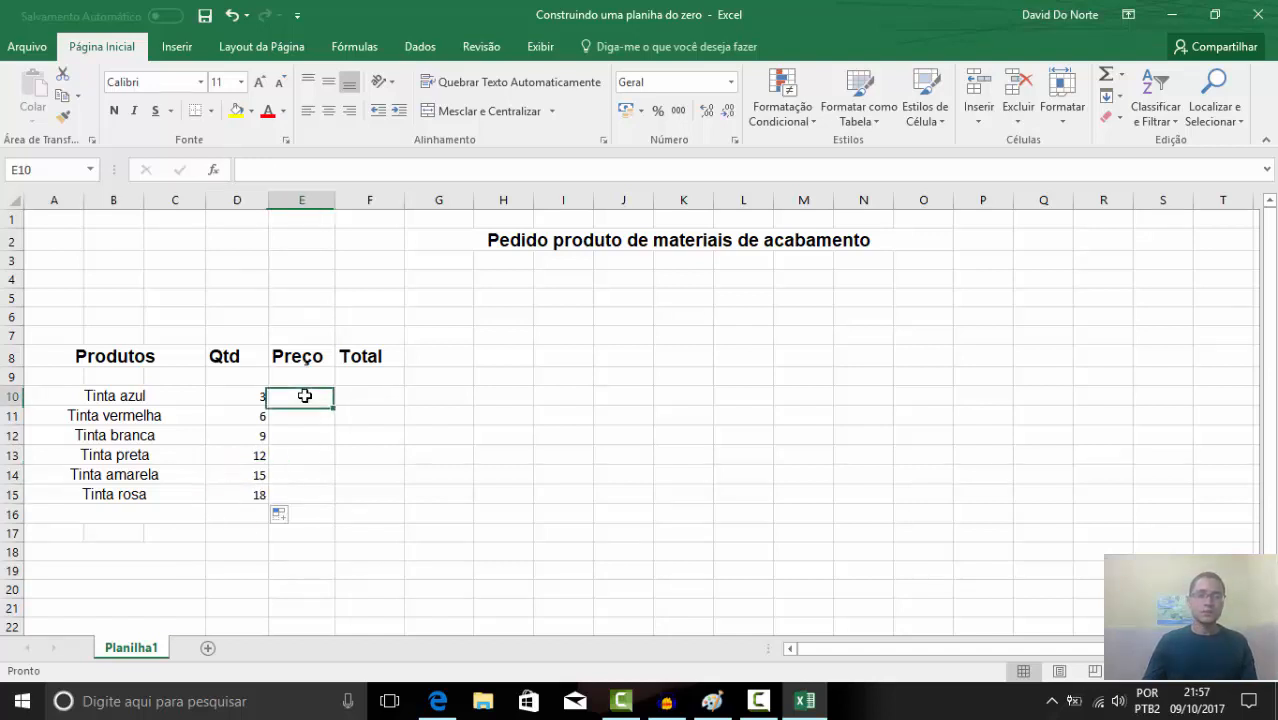
pyautogui.doubleClick(303, 395)
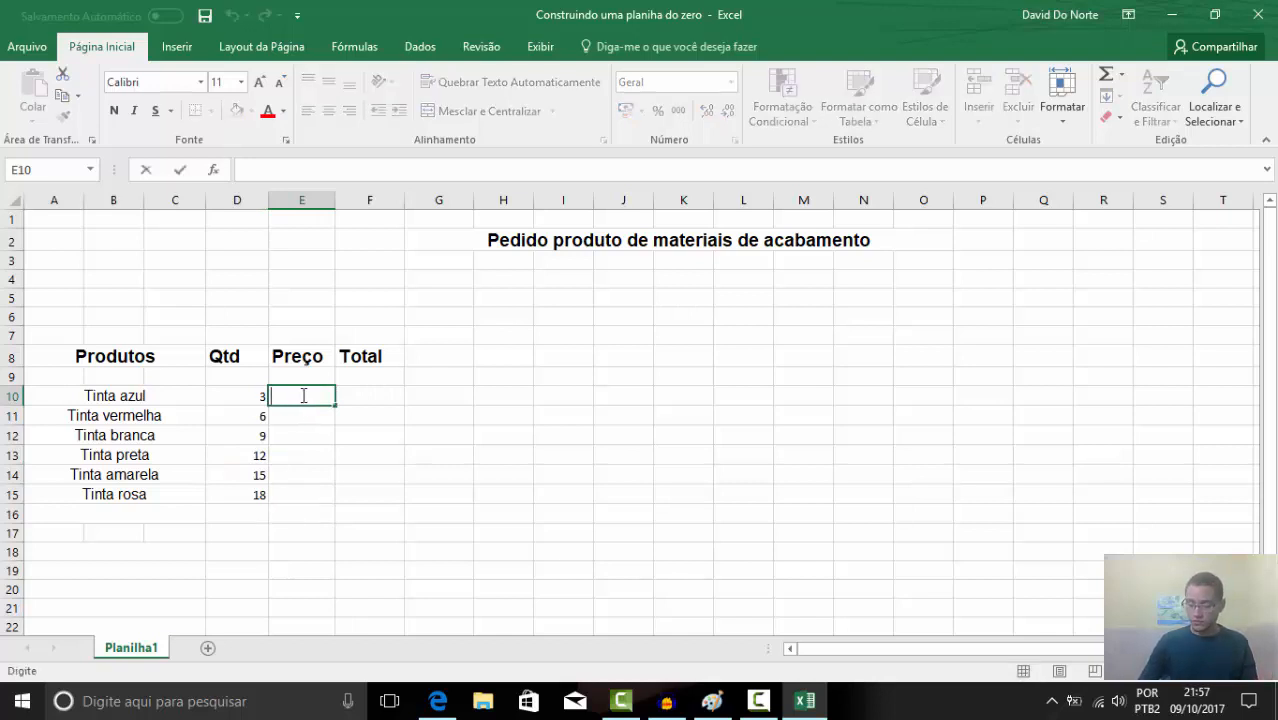
pyautogui.write('13,99')
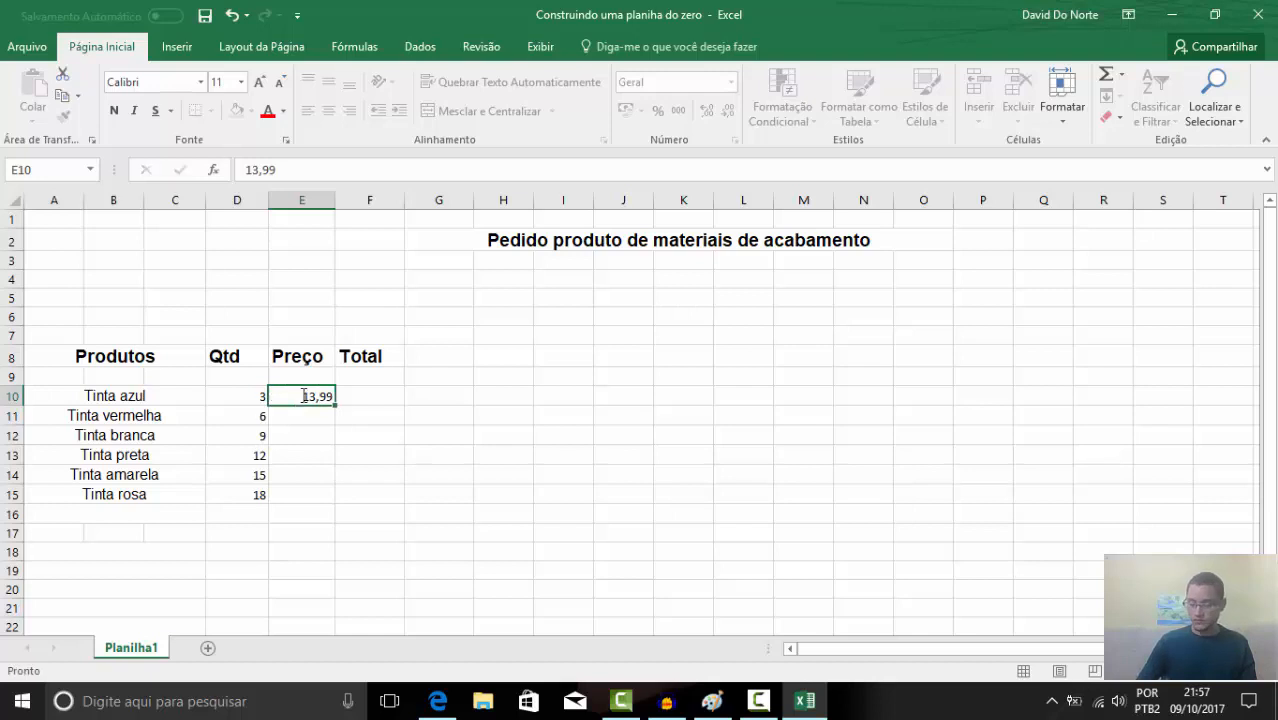
pyautogui.press('Return')
pyautogui.write('15,99')
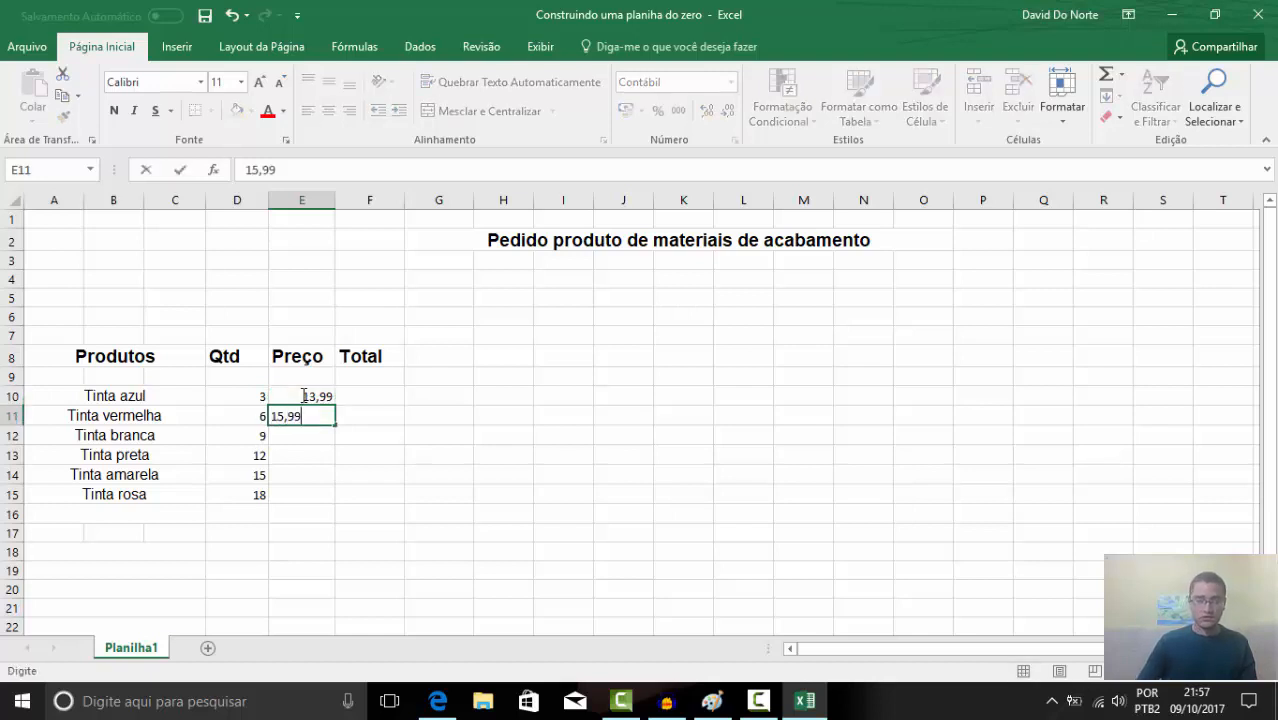
pyautogui.press('Return')
pyautogui.write('16,99')
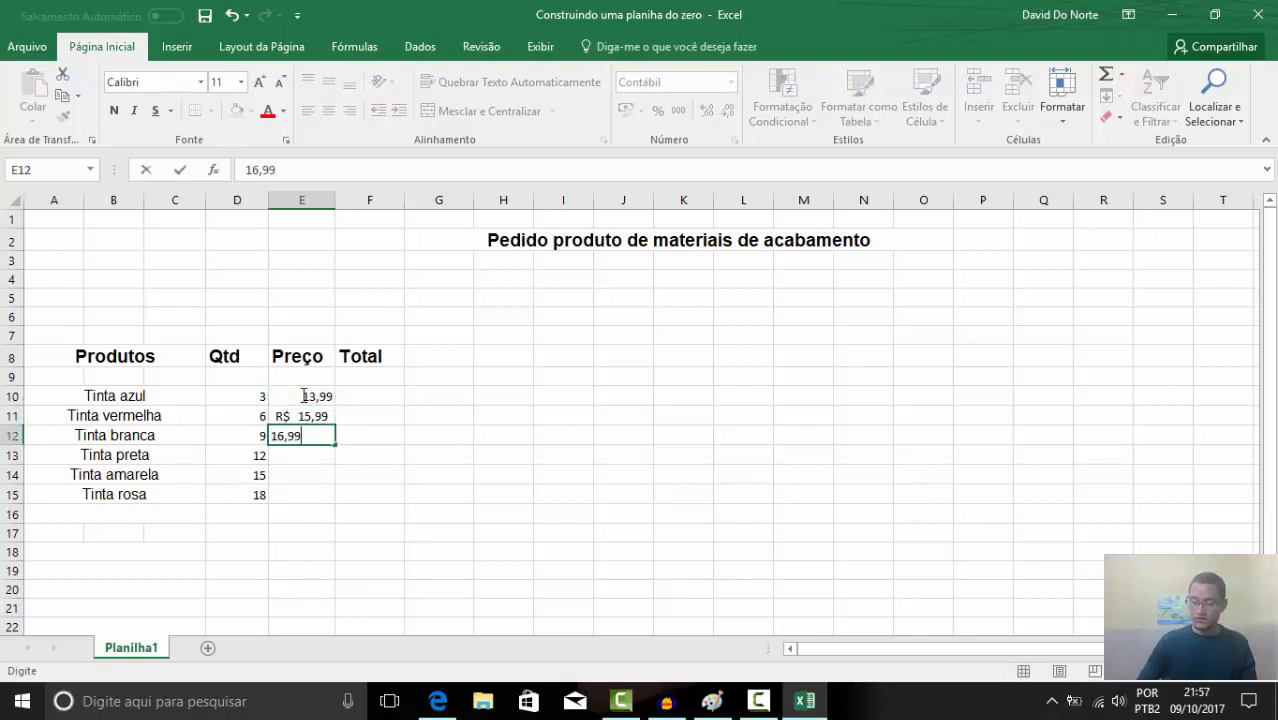
pyautogui.press('Return')
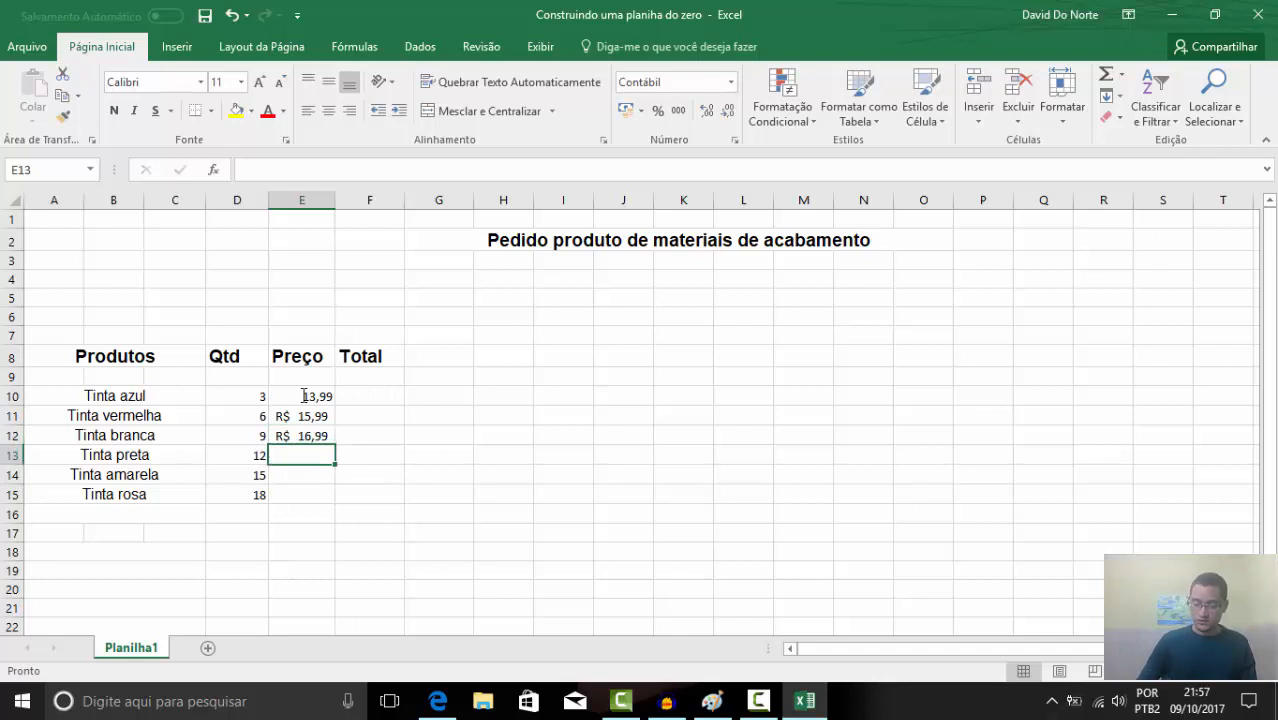
# Enter the remaining prices 14,58, 25,99 and 45,9 in E13, E14 and E15
pyautogui.write('14,')
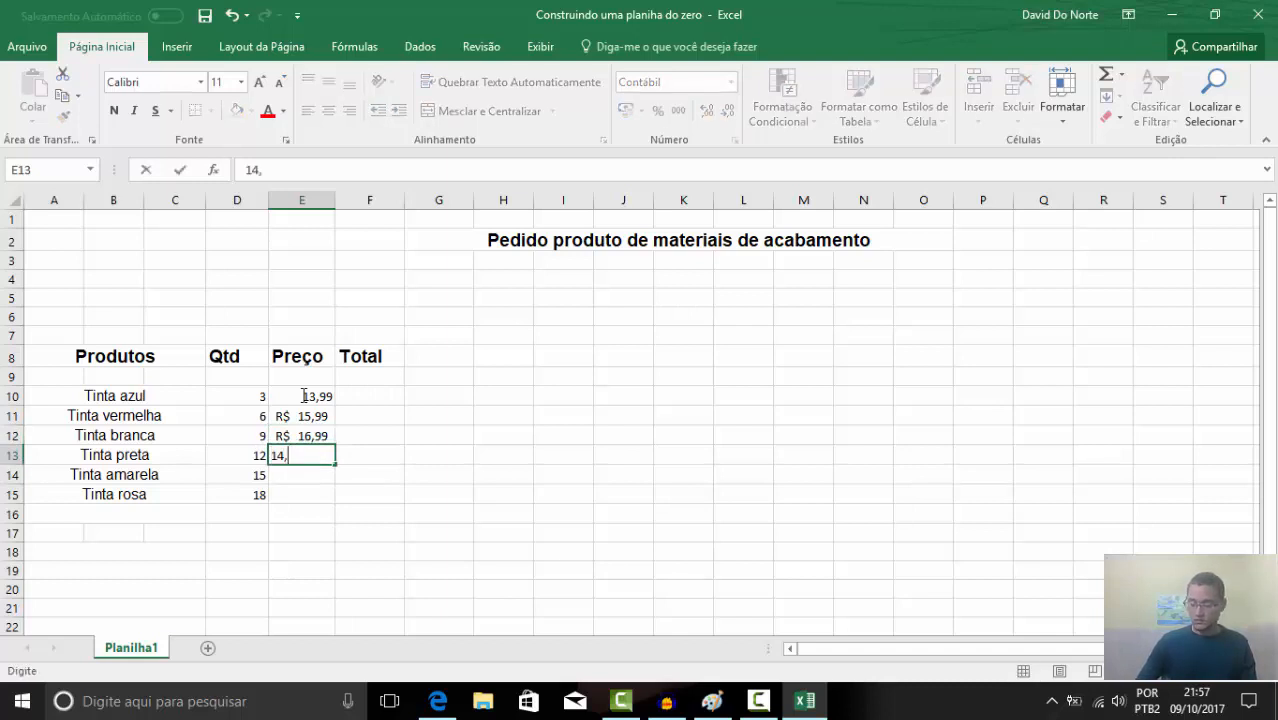
pyautogui.write('58')
pyautogui.press('Return')
pyautogui.write('25')
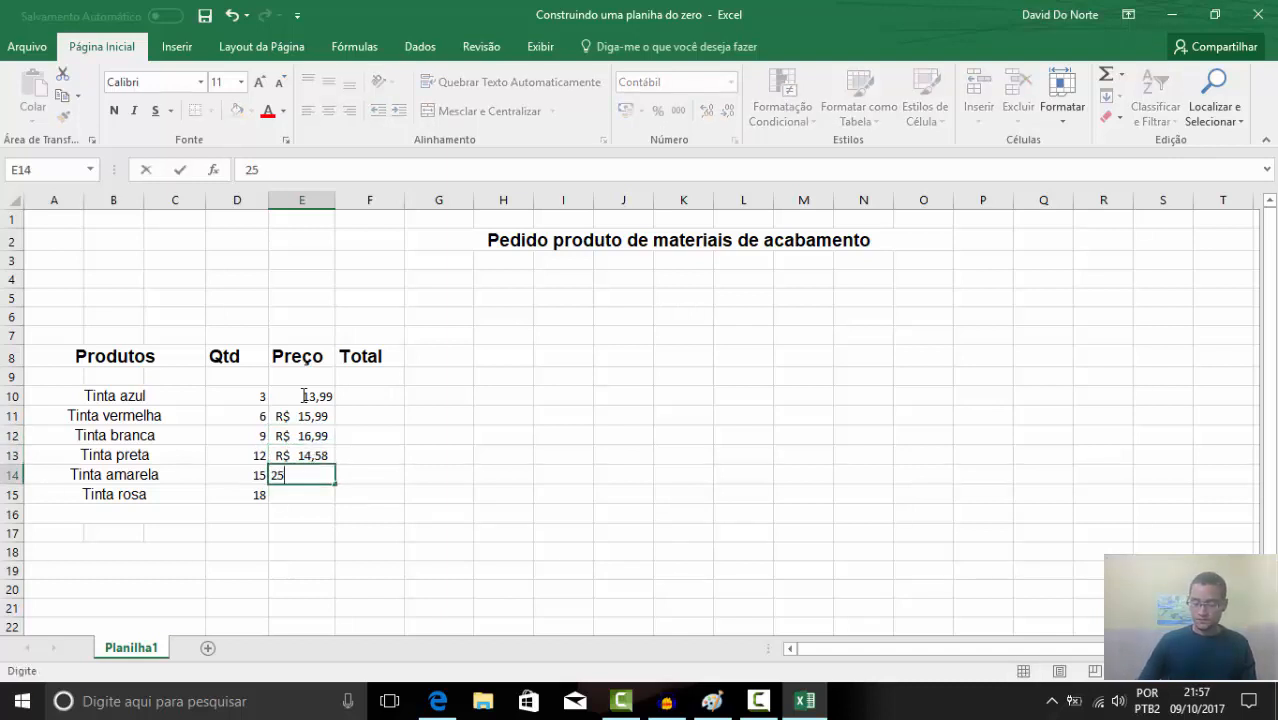
pyautogui.write(',99')
pyautogui.press('Return')
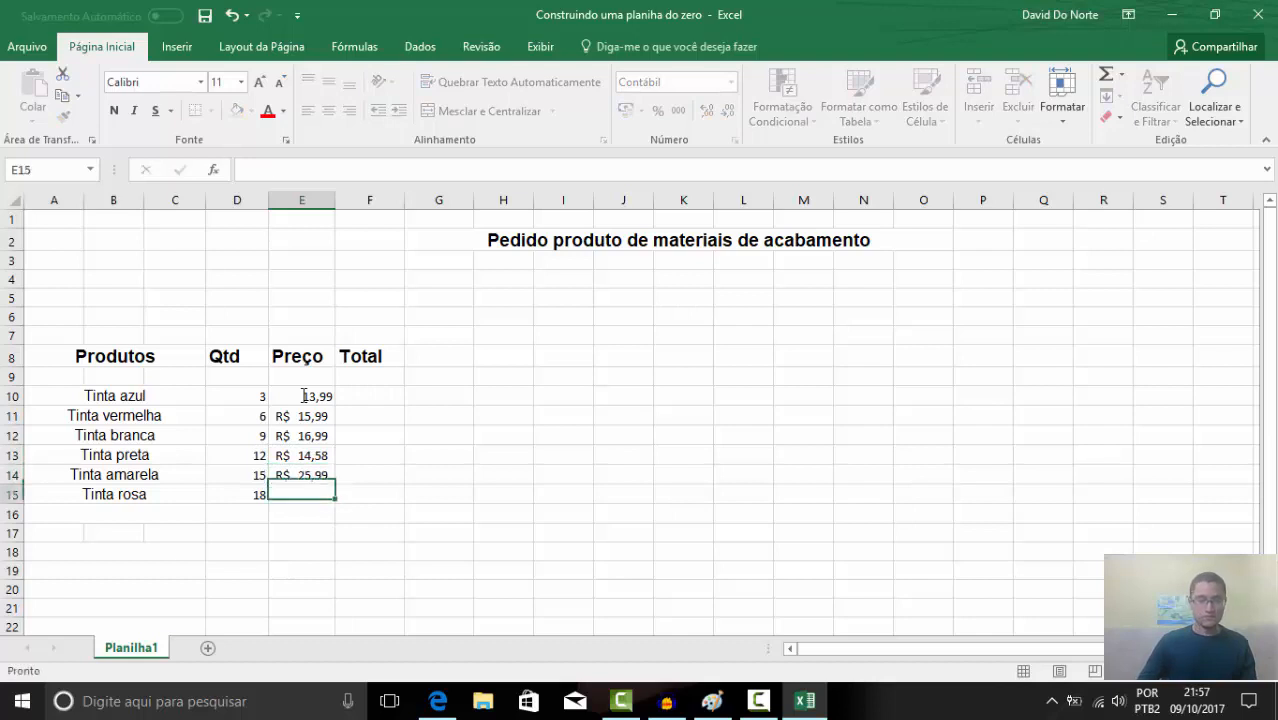
pyautogui.write('45,9')
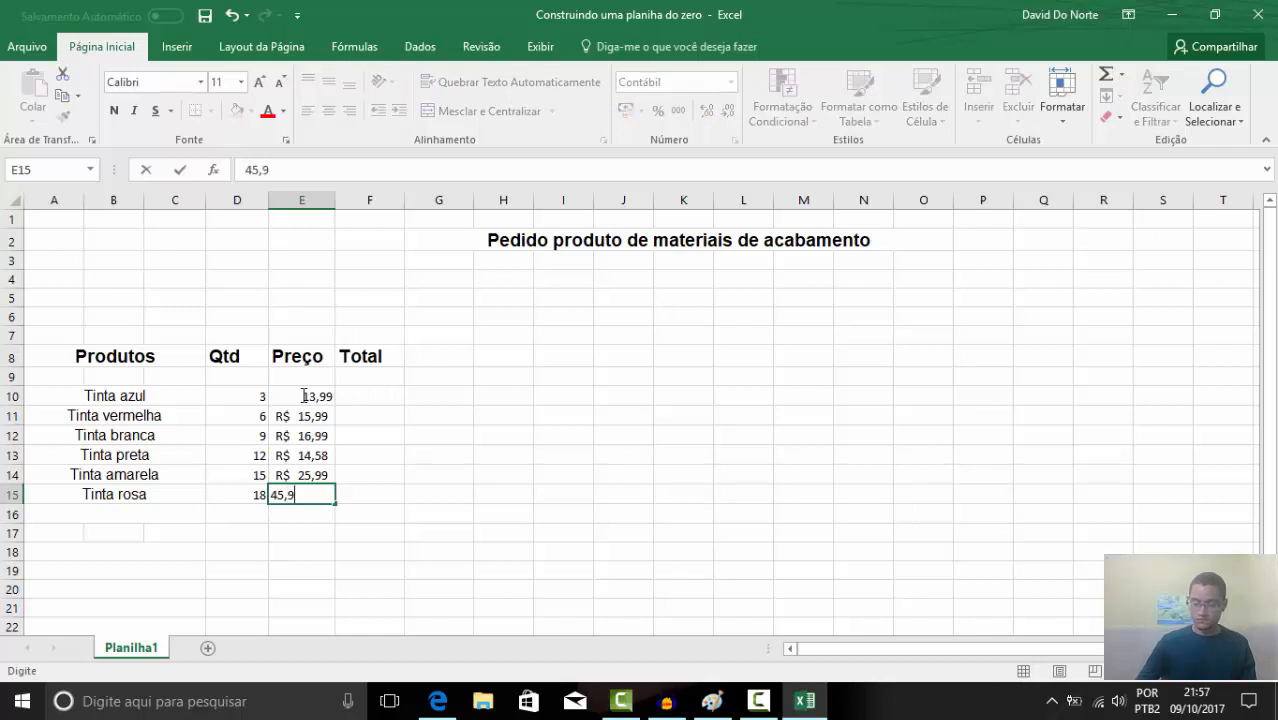
pyautogui.press('Return')
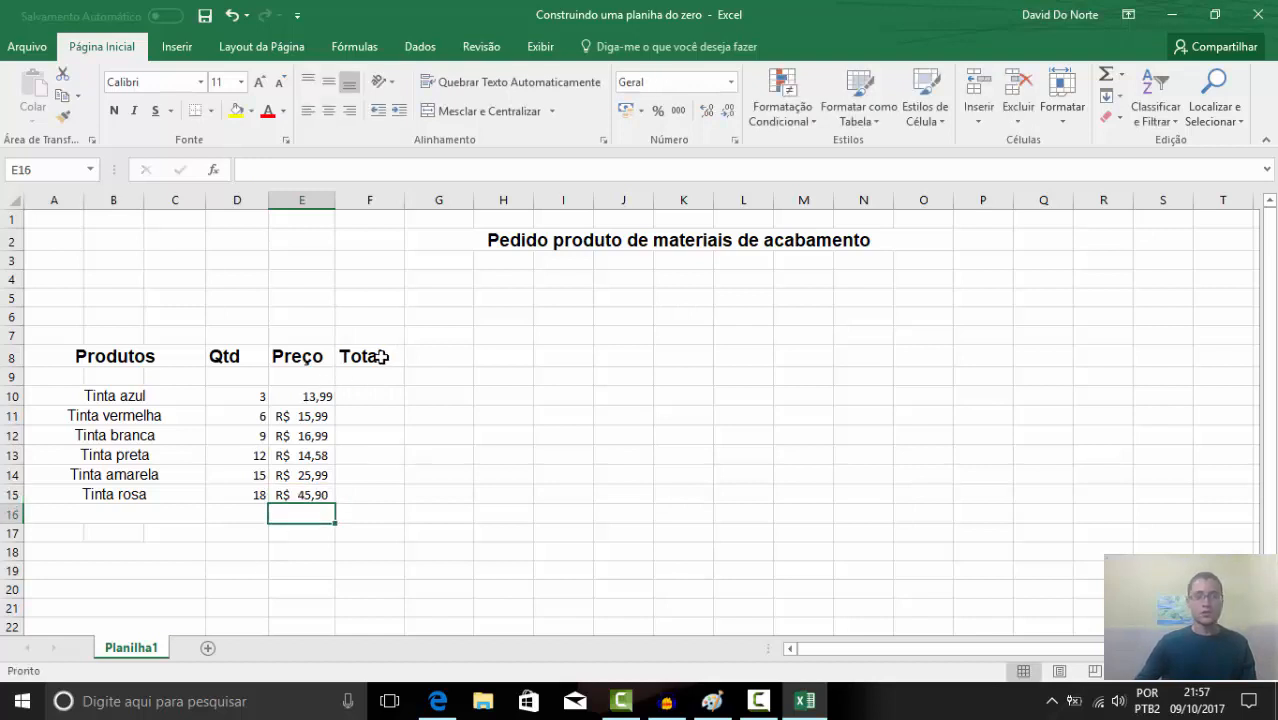
# Centre the six prices in E10:E15 horizontally
pyautogui.moveTo(316, 396); pyautogui.dragTo(317, 488)
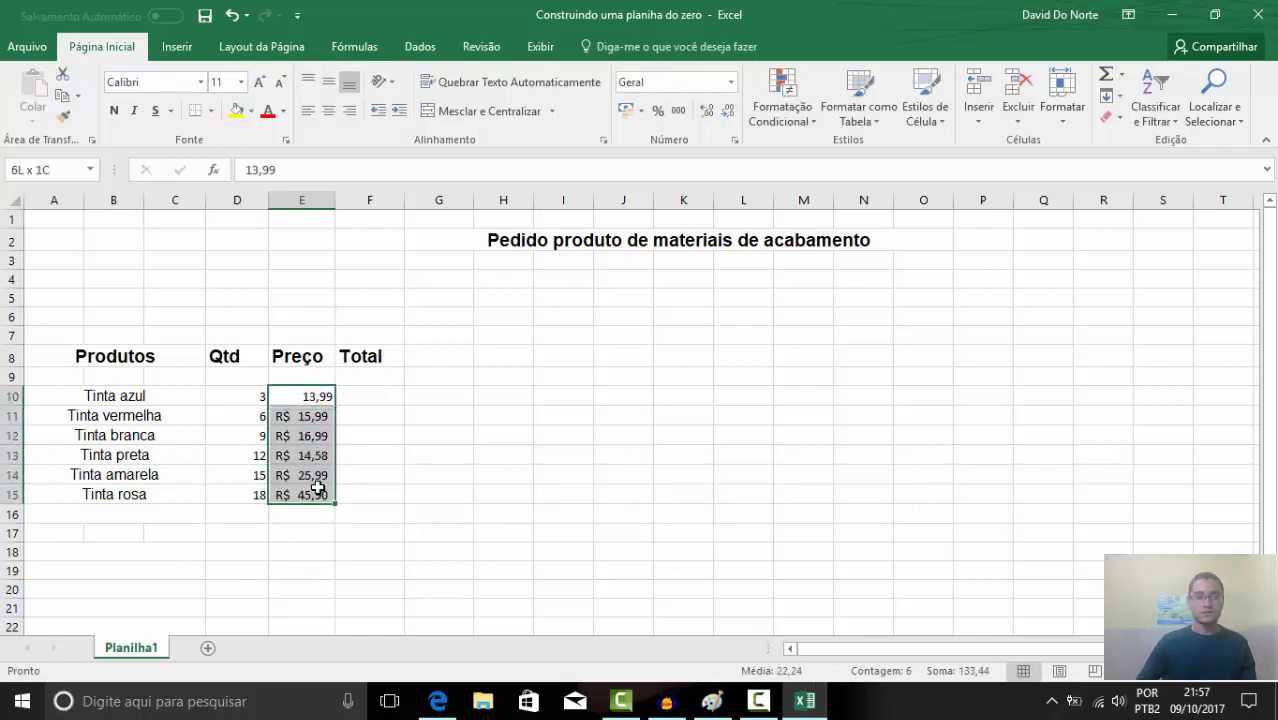
pyautogui.click(328, 110)
pyautogui.click(376, 416)
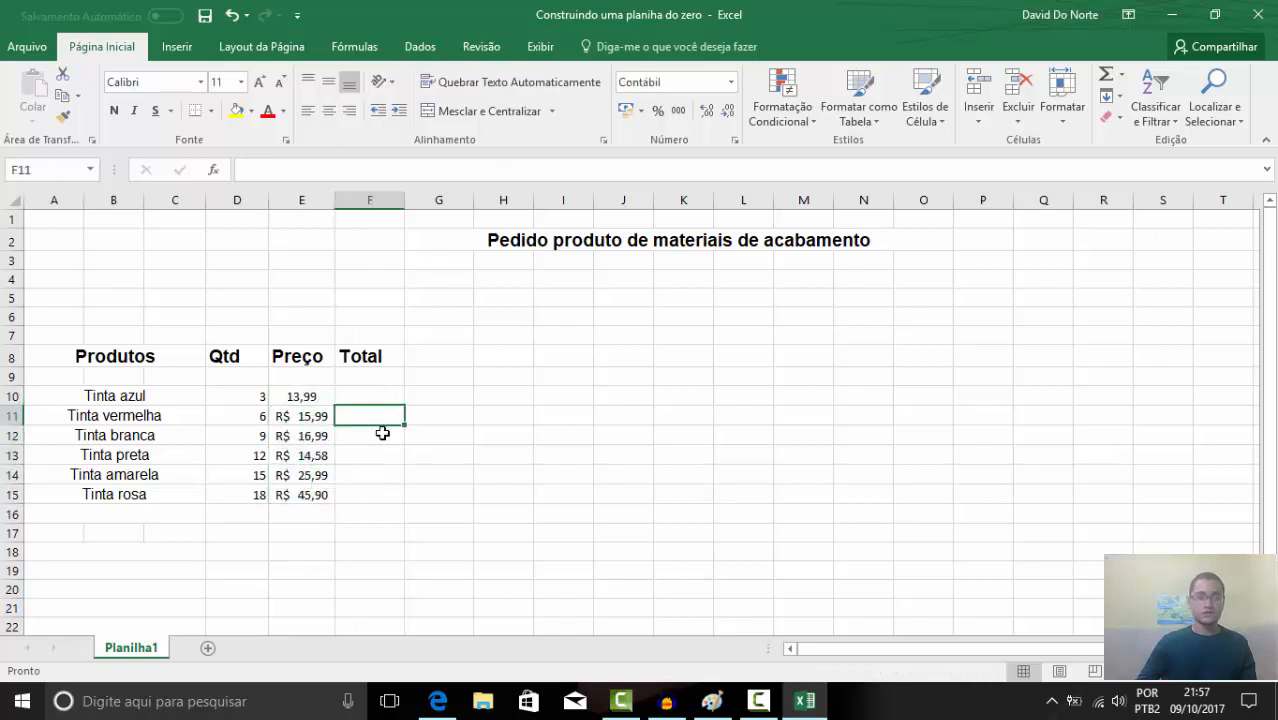
# Apply the Contábil number format with the R$ symbol to all prices in E10:E15
pyautogui.click(316, 400)
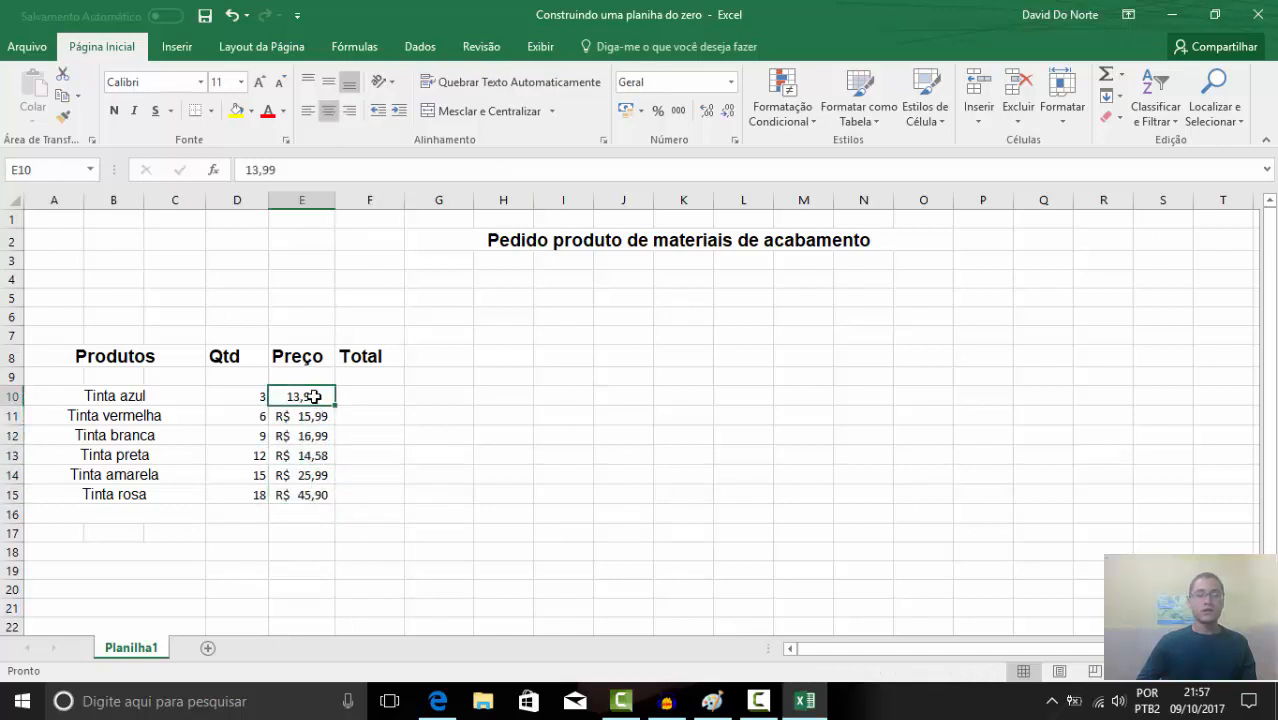
pyautogui.click(284, 419)
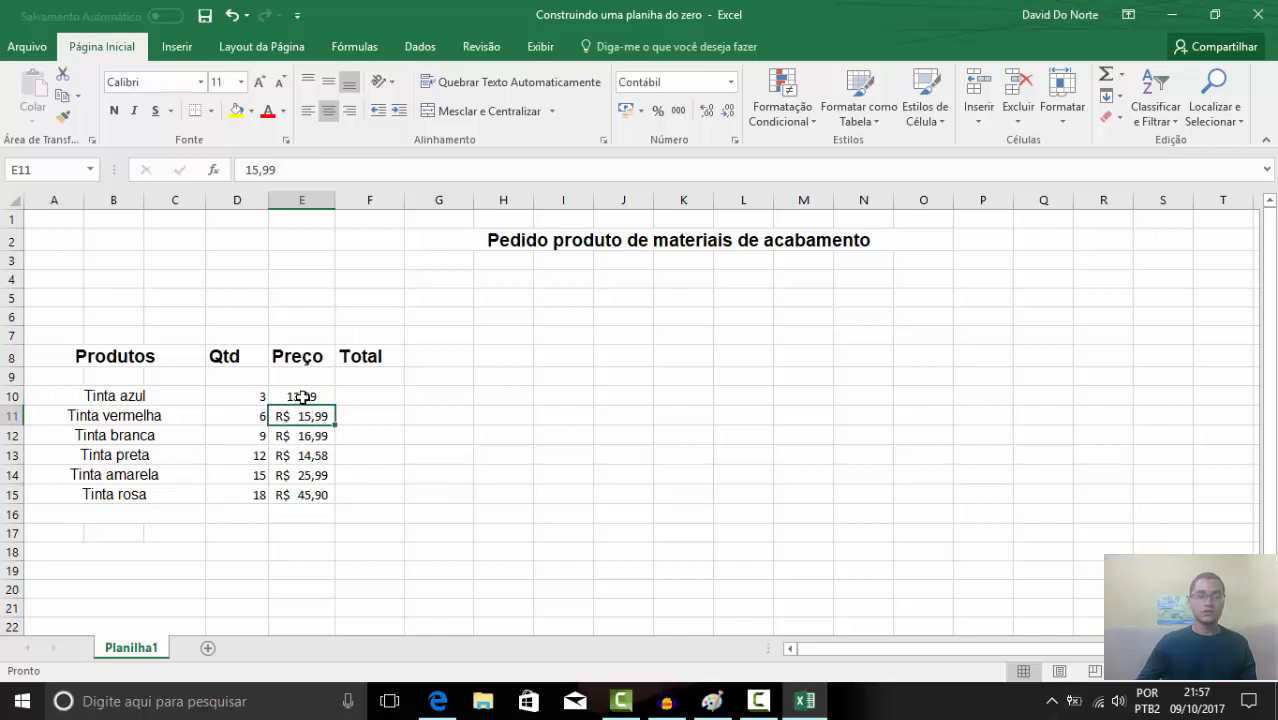
pyautogui.moveTo(305, 397); pyautogui.dragTo(310, 494)
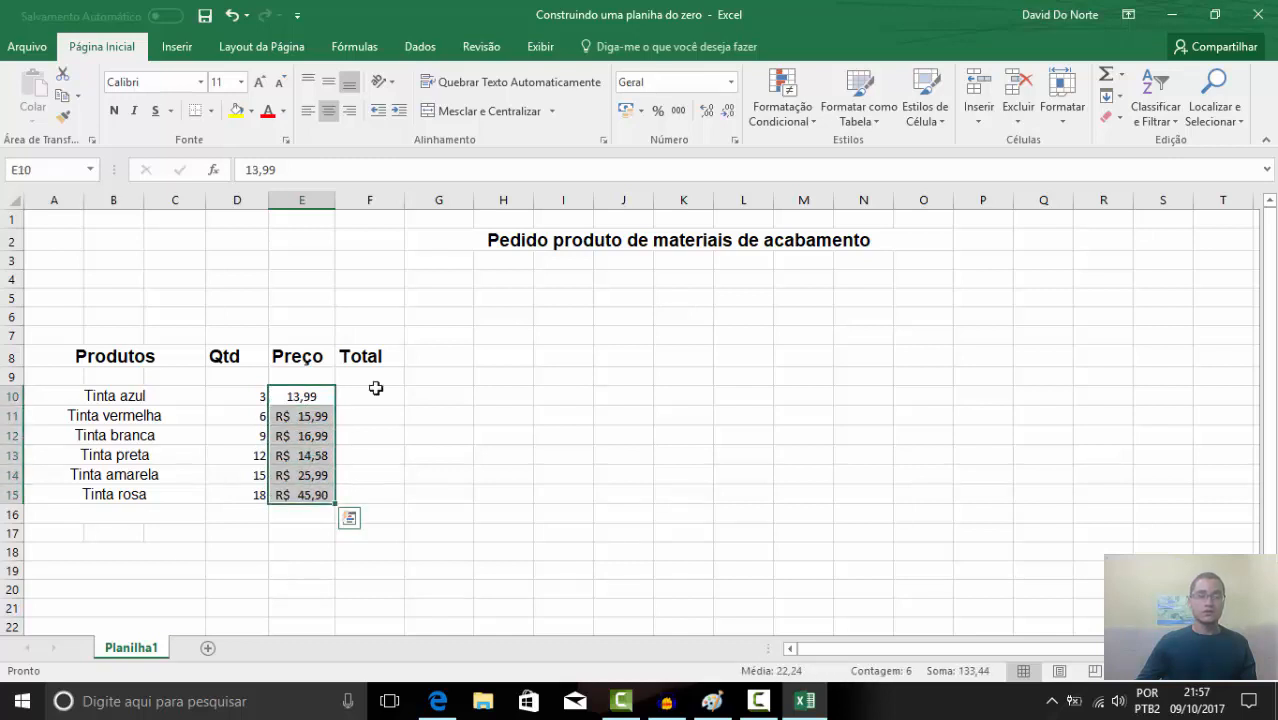
pyautogui.click(626, 110)
pyautogui.click(303, 417)
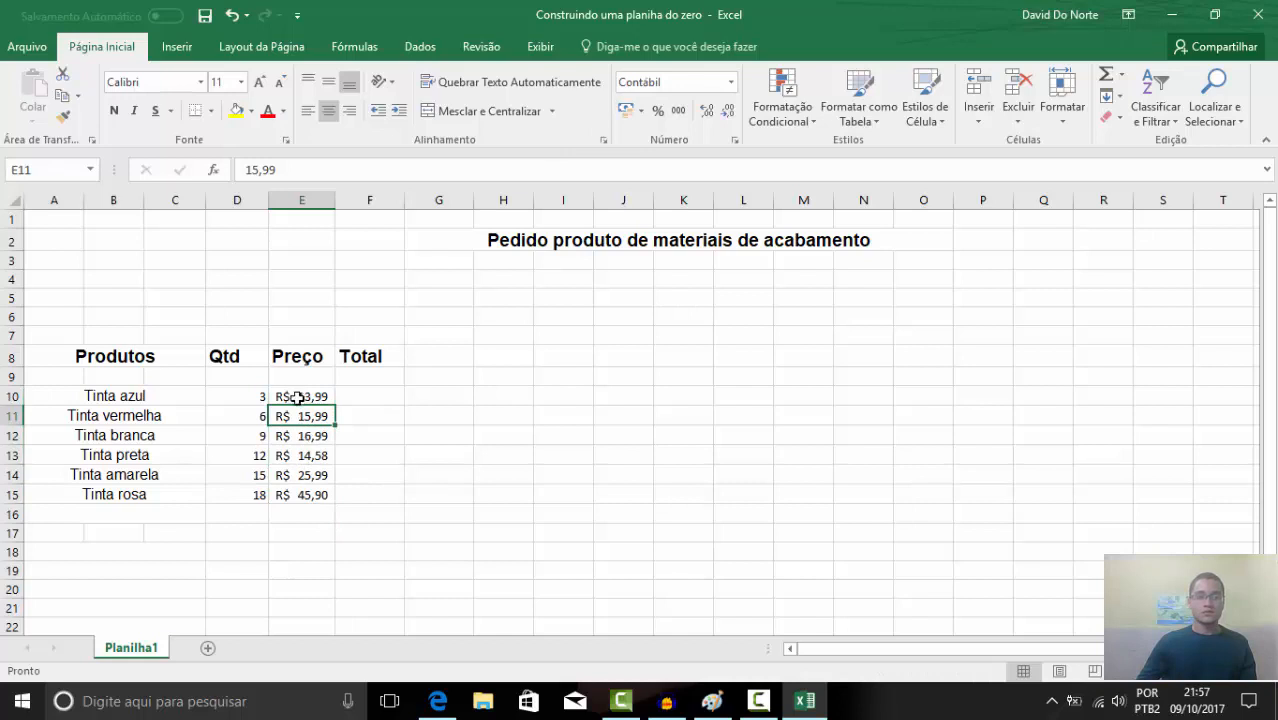
# Switch the prices in E10:E15 to the Geral number format, and restore the Contábil format with R$
pyautogui.moveTo(300, 397); pyautogui.dragTo(309, 490)
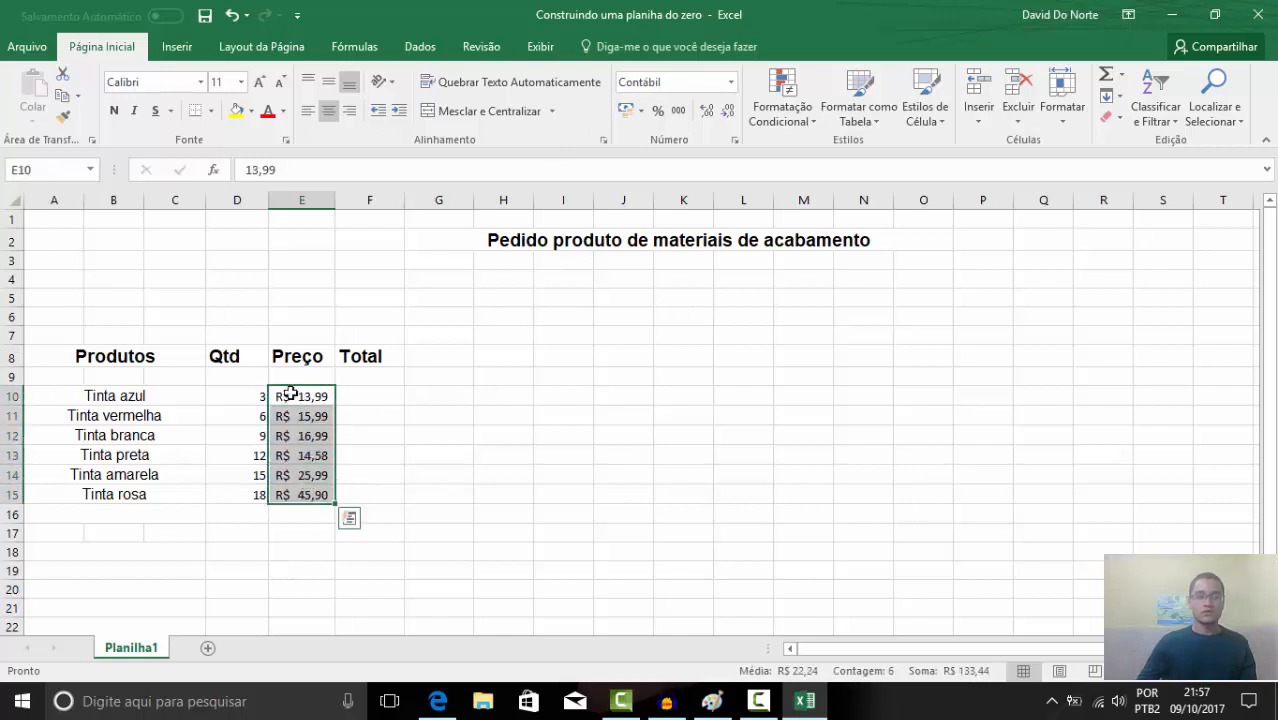
pyautogui.click(625, 112)
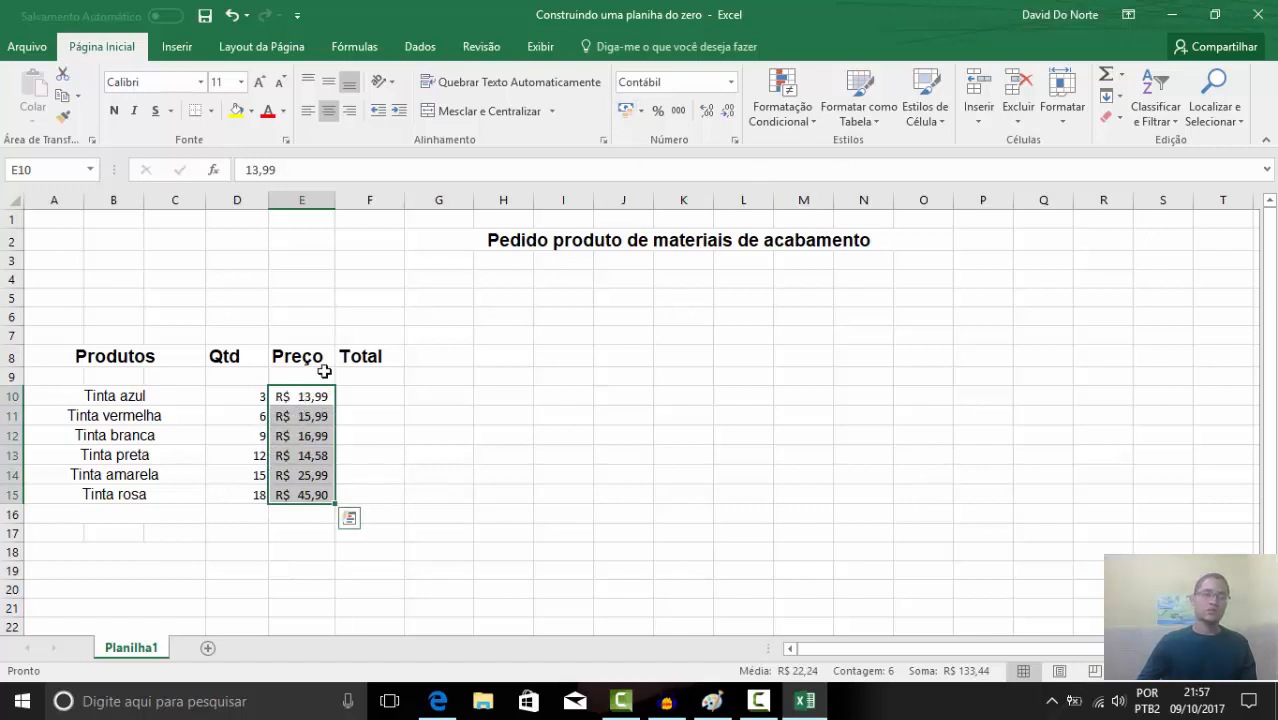
pyautogui.click(733, 83)
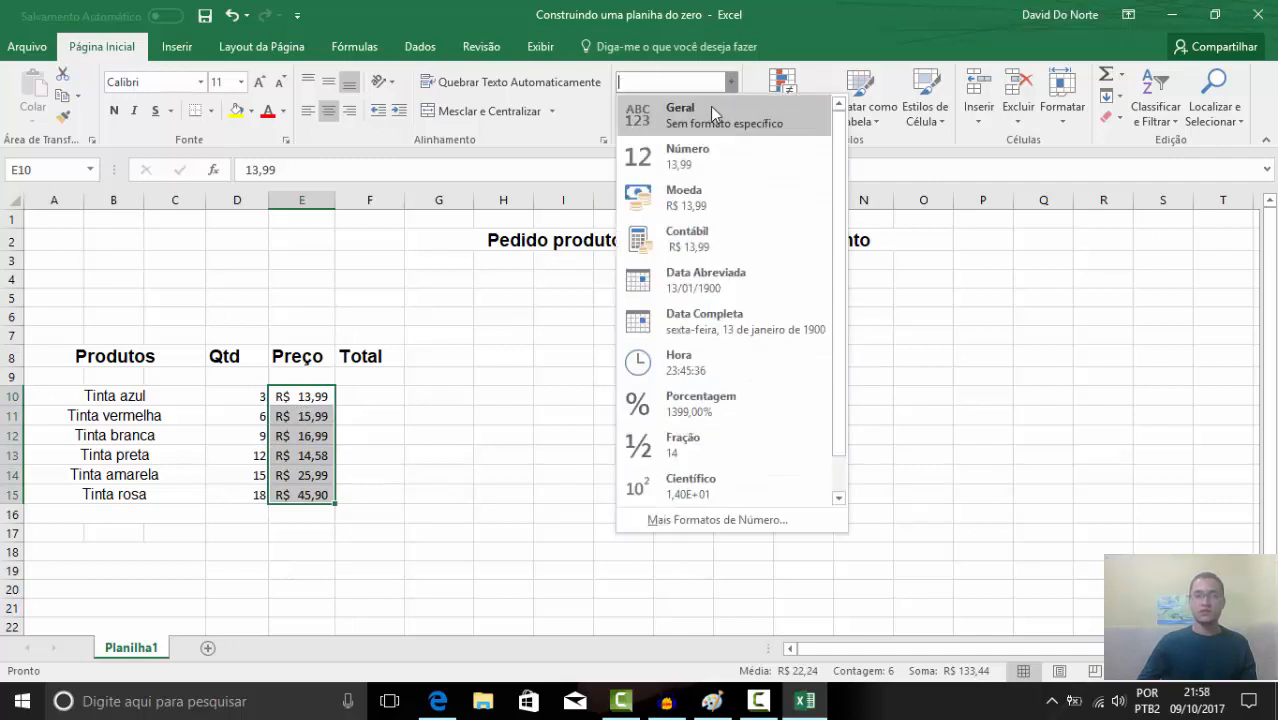
pyautogui.click(657, 118)
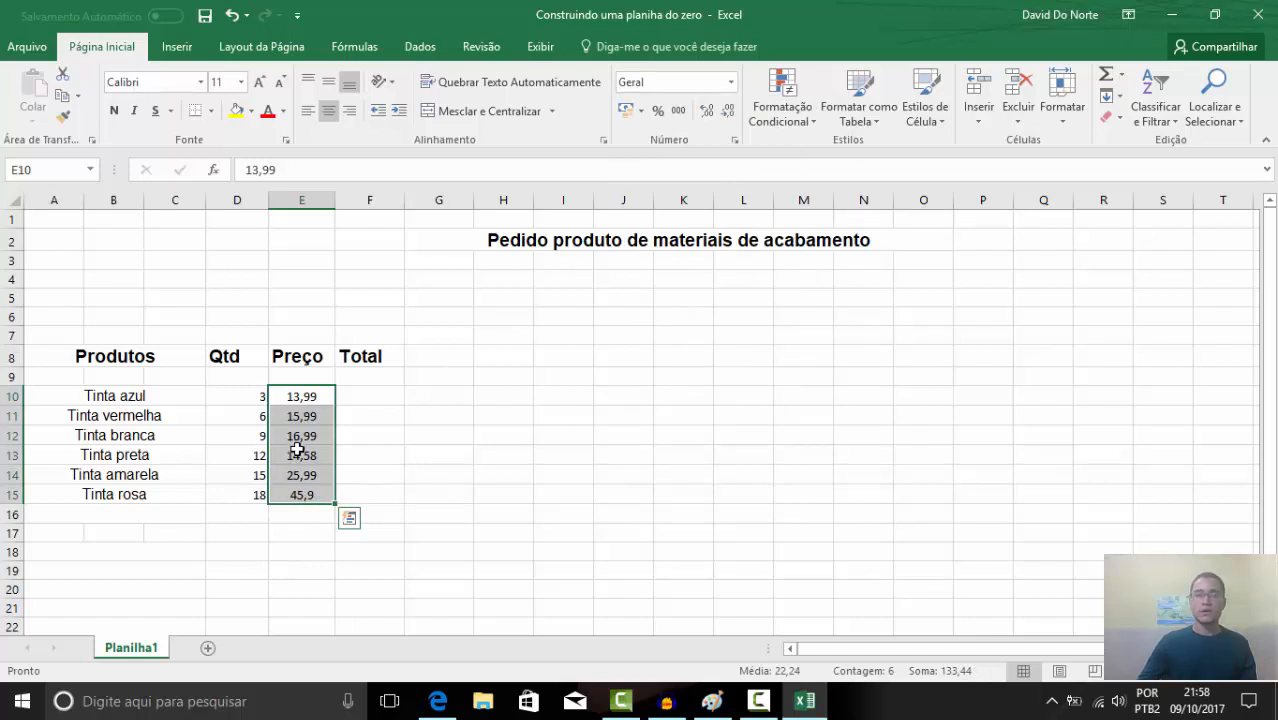
pyautogui.click(626, 116)
pyautogui.moveTo(371, 440); pyautogui.dragTo(370, 458)
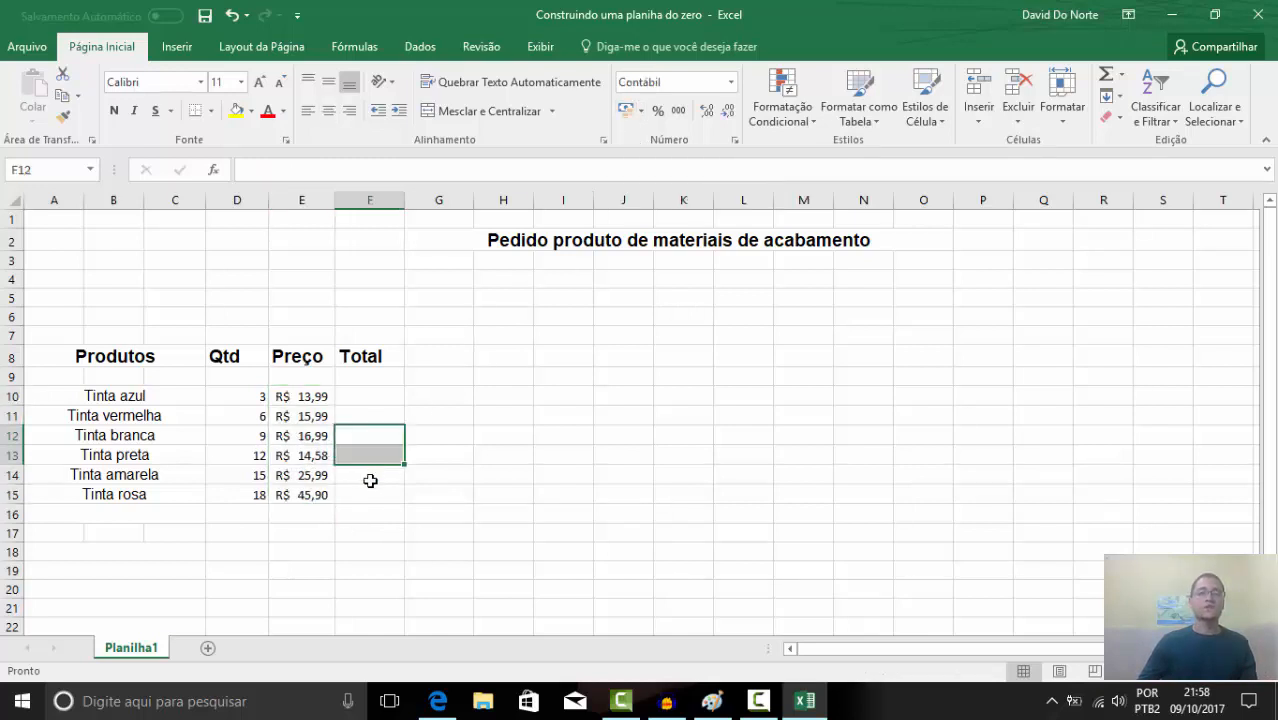
pyautogui.doubleClick(356, 397)
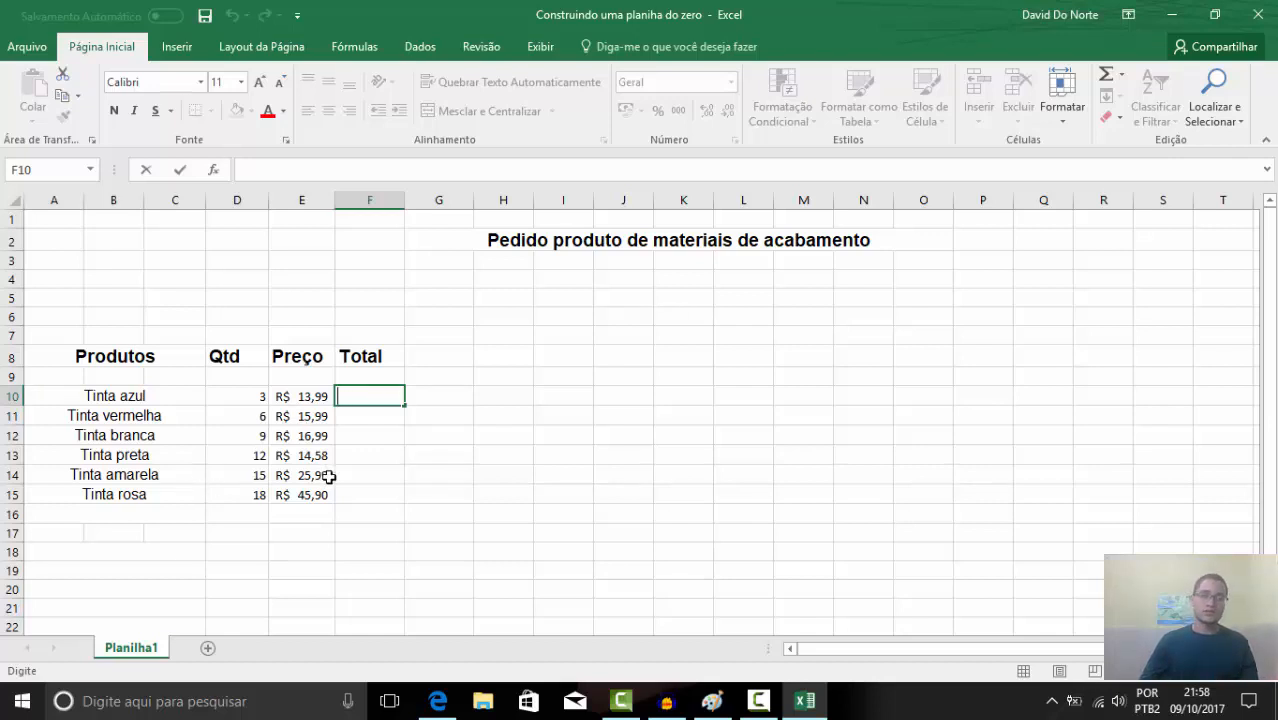
pyautogui.click(357, 435)
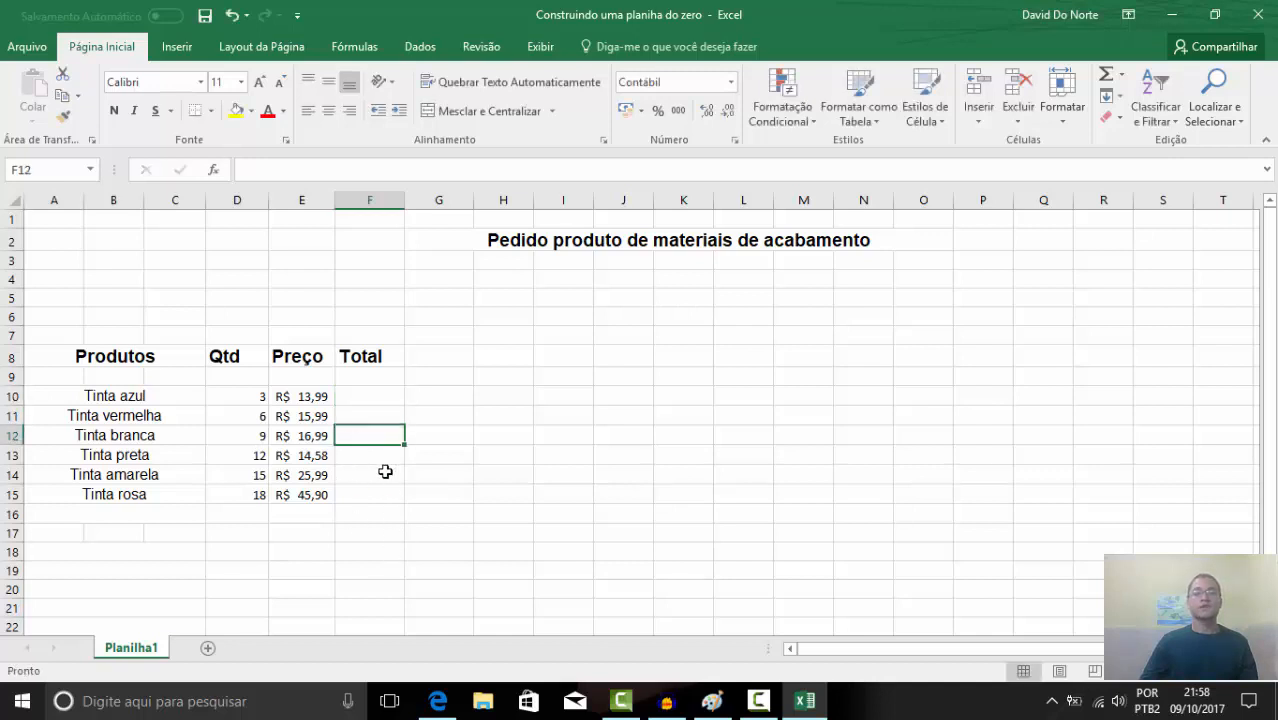
pyautogui.click(357, 397)
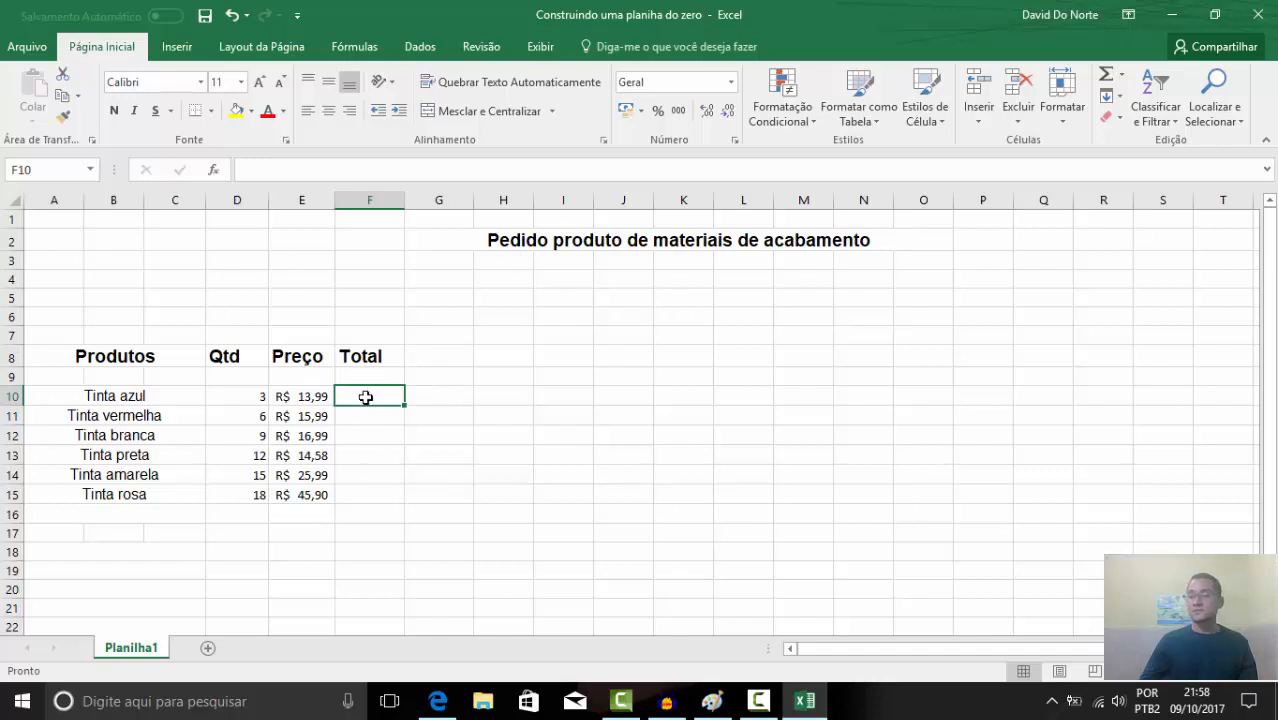
# Switch to Paint and draw a plus sign, a minus sign and an asterisk in a row on the blank canvas
pyautogui.click(720, 702)
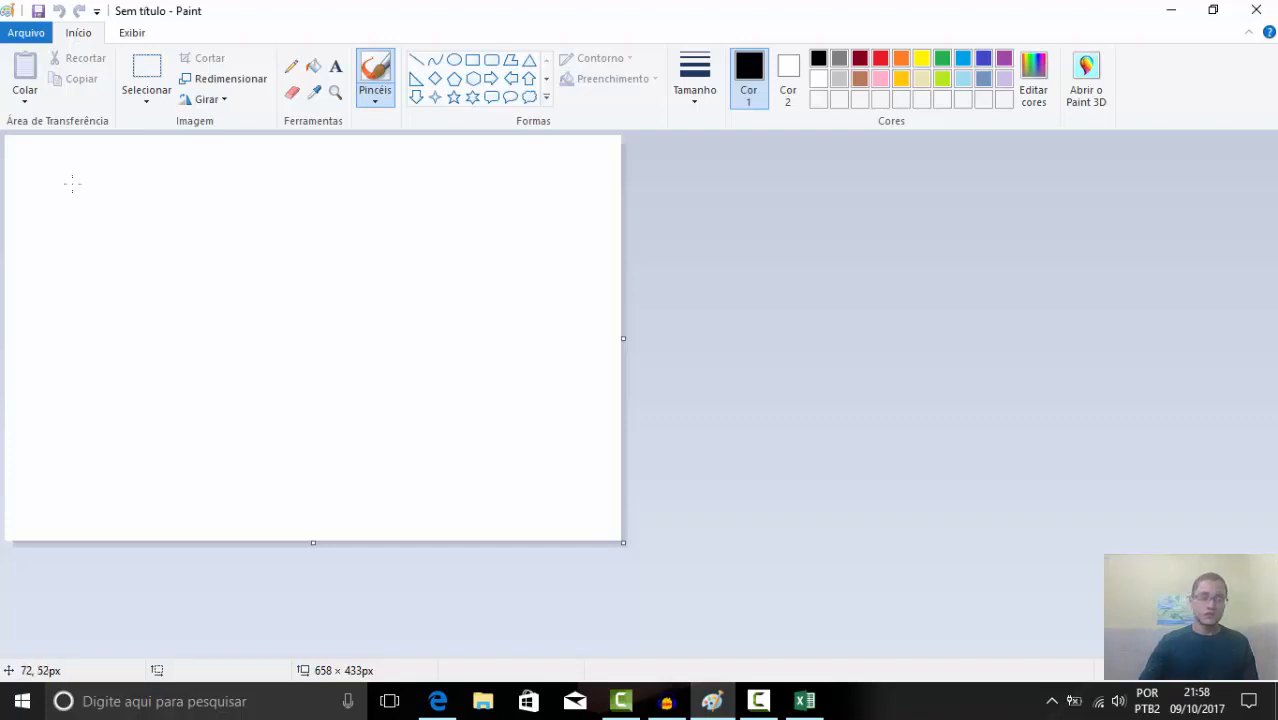
pyautogui.moveTo(57, 175)
pyautogui.mouseDown()
pyautogui.moveTo(59, 241)
pyautogui.moveTo(84, 213)
pyautogui.moveTo(201, 213)
pyautogui.mouseUp()
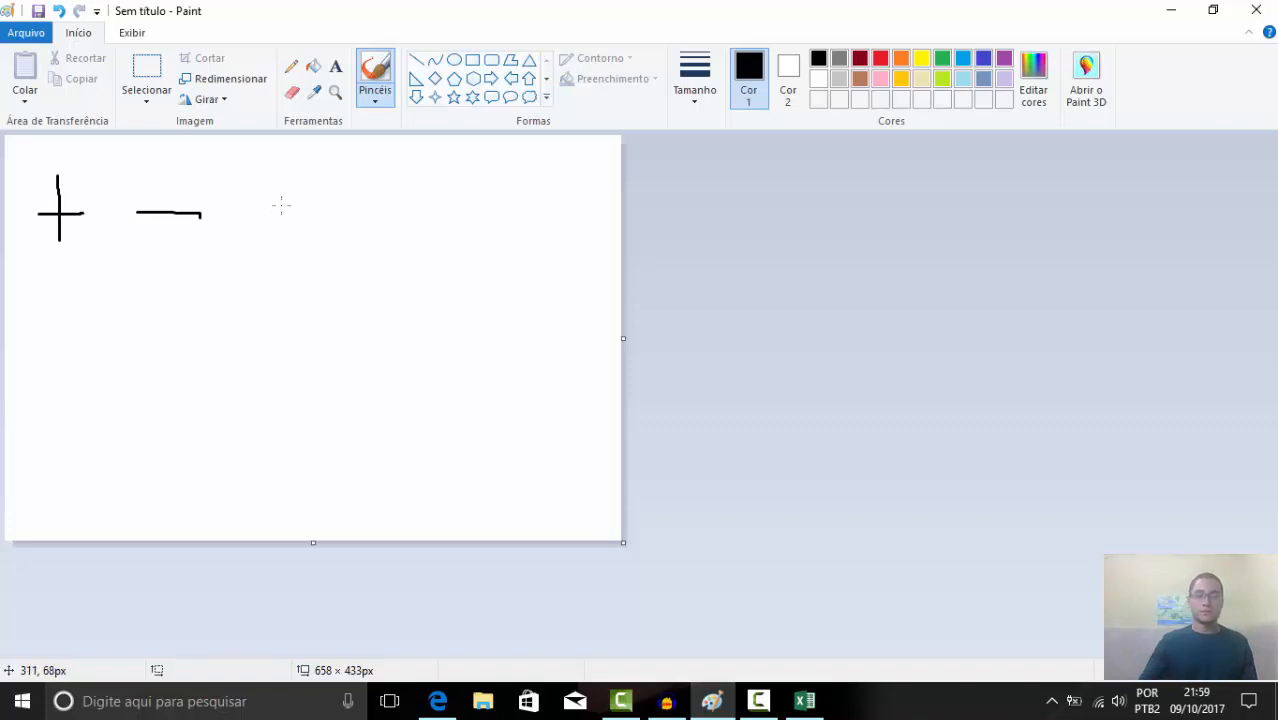
pyautogui.moveTo(306, 193); pyautogui.dragTo(234, 242)
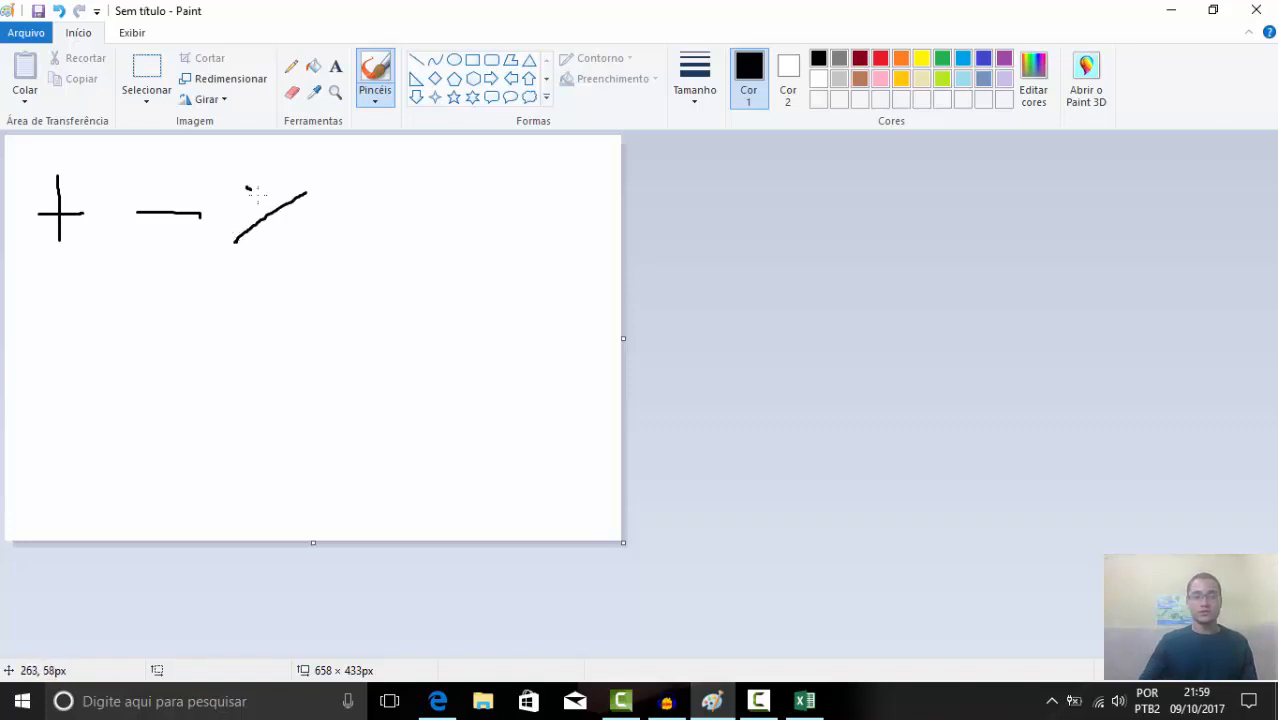
pyautogui.moveTo(247, 187)
pyautogui.mouseDown()
pyautogui.moveTo(284, 240)
pyautogui.moveTo(328, 224)
pyautogui.moveTo(276, 196)
pyautogui.moveTo(269, 256)
pyautogui.mouseUp()
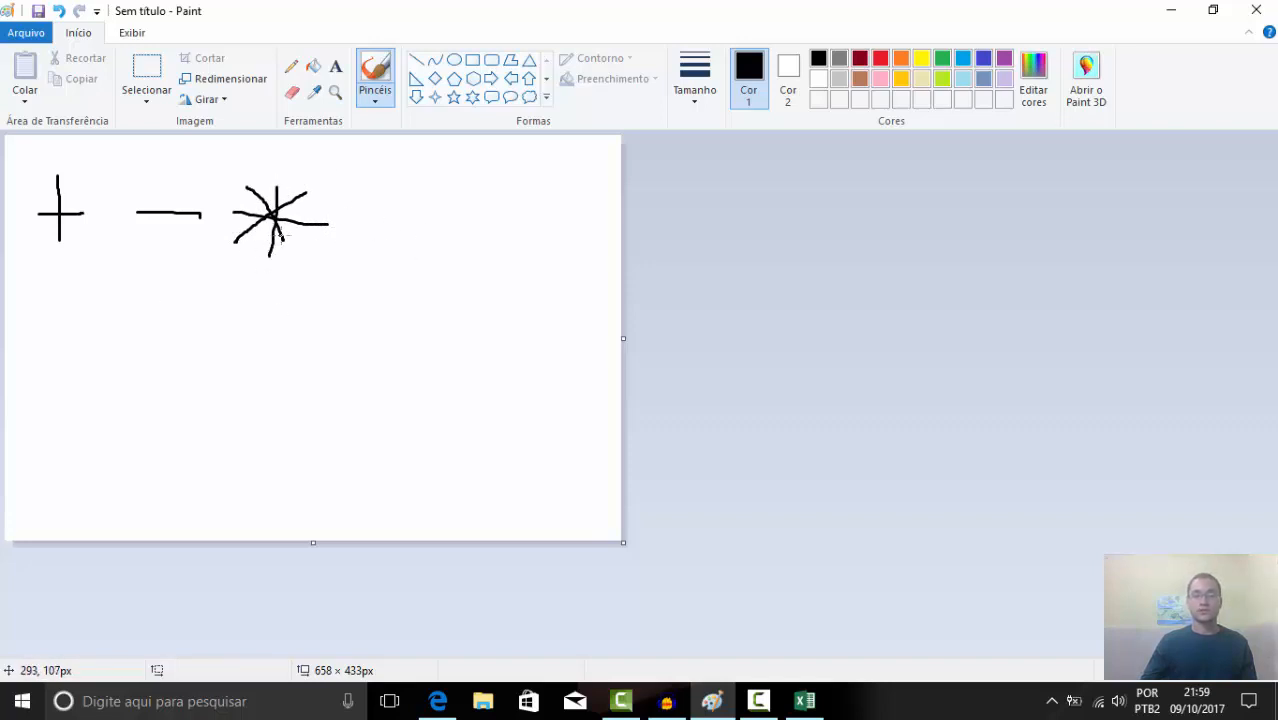
# Add a finishing stroke to the asterisk, draw a forward slash beside it, and minimise Paint to return to Excel
pyautogui.moveTo(279, 236); pyautogui.dragTo(290, 247)
pyautogui.moveTo(447, 191); pyautogui.dragTo(402, 247)
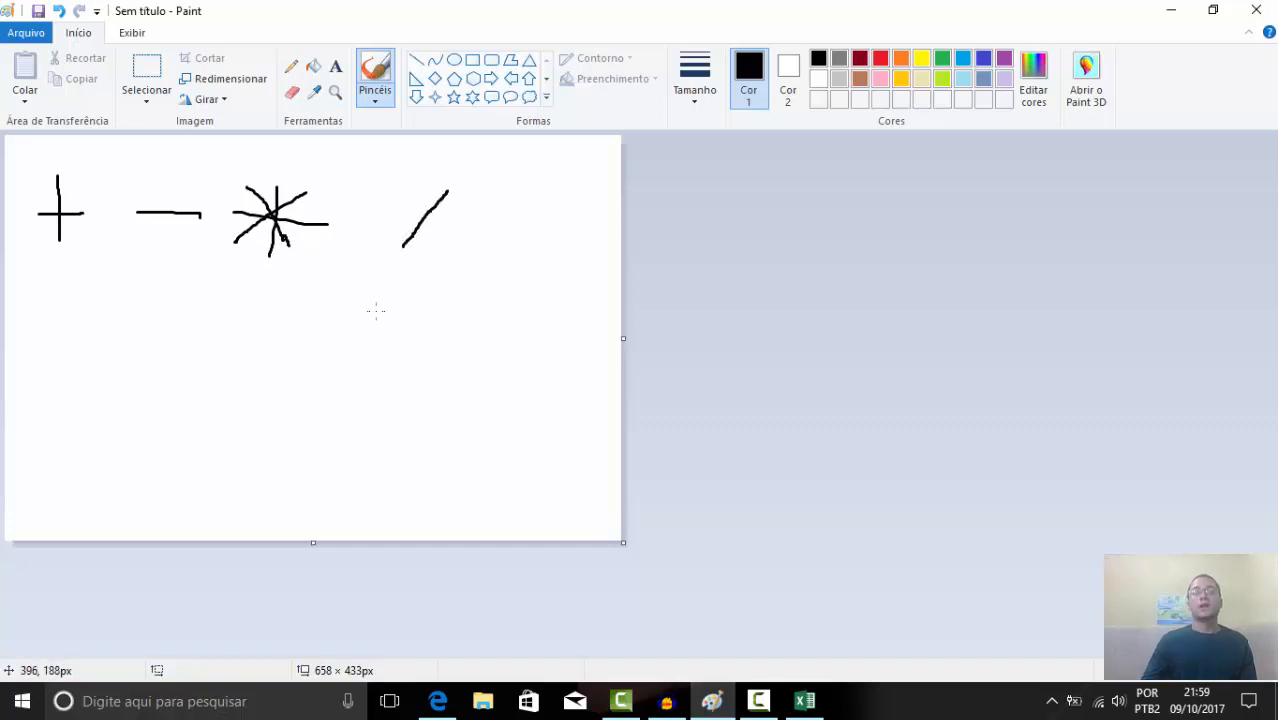
pyautogui.click(1168, 9)
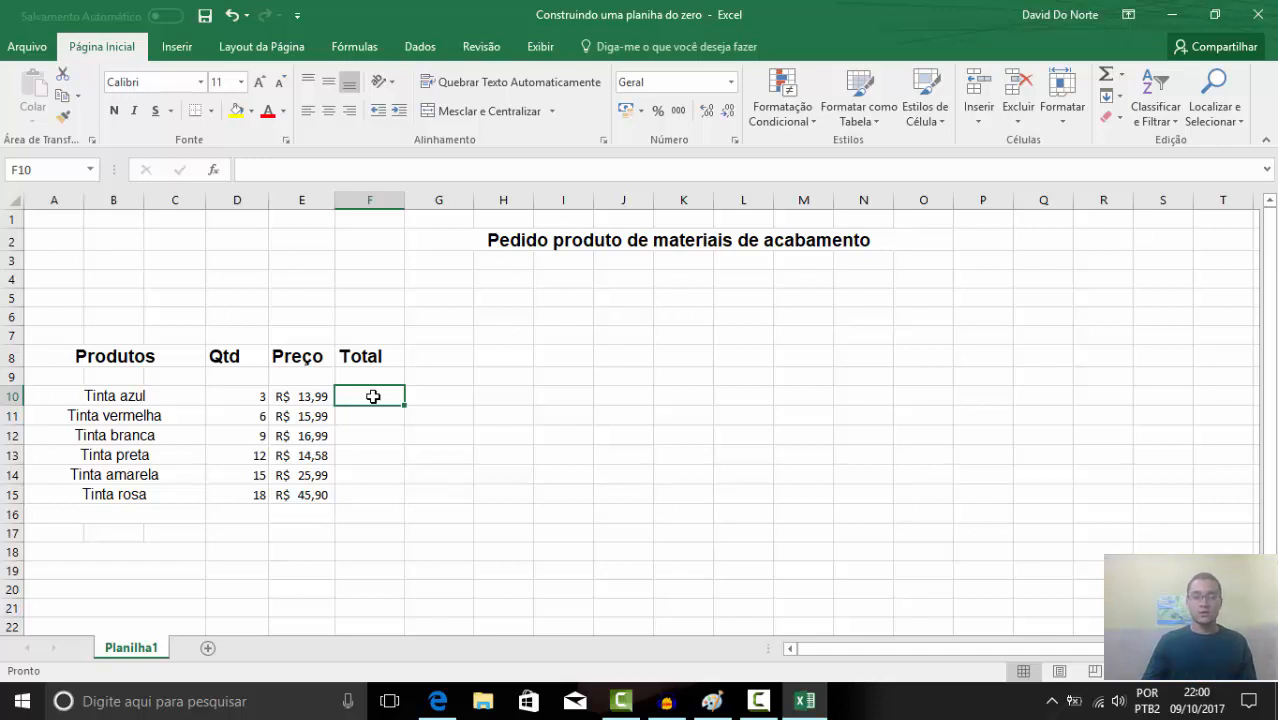
# Enter the formula =13,99+3 in F10 as the total for Tinta azul
pyautogui.doubleClick(362, 398)
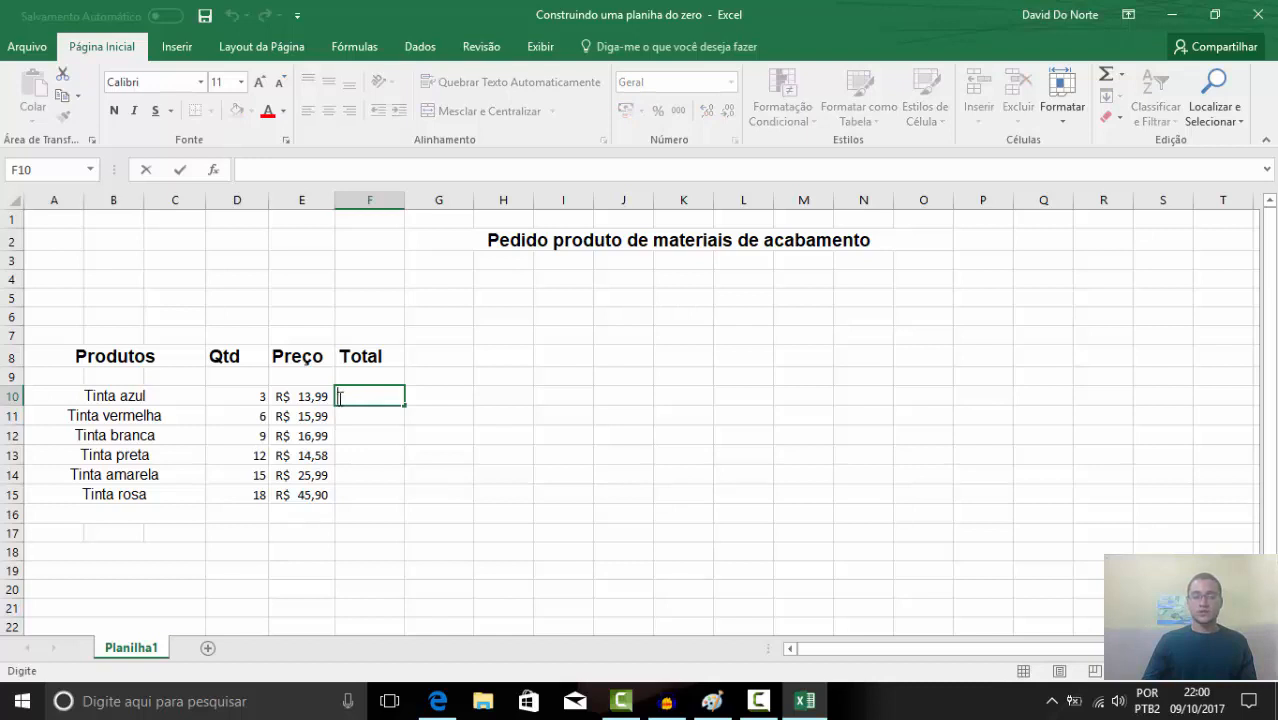
pyautogui.write('=')
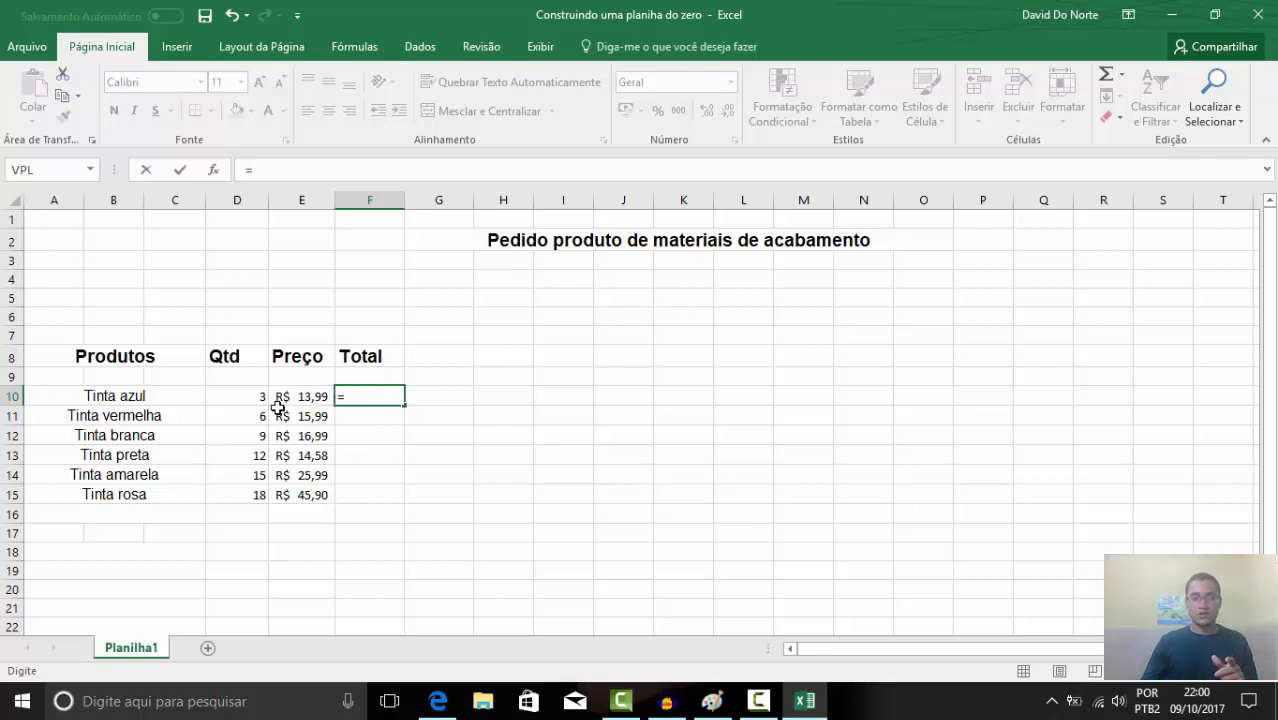
pyautogui.write('1')
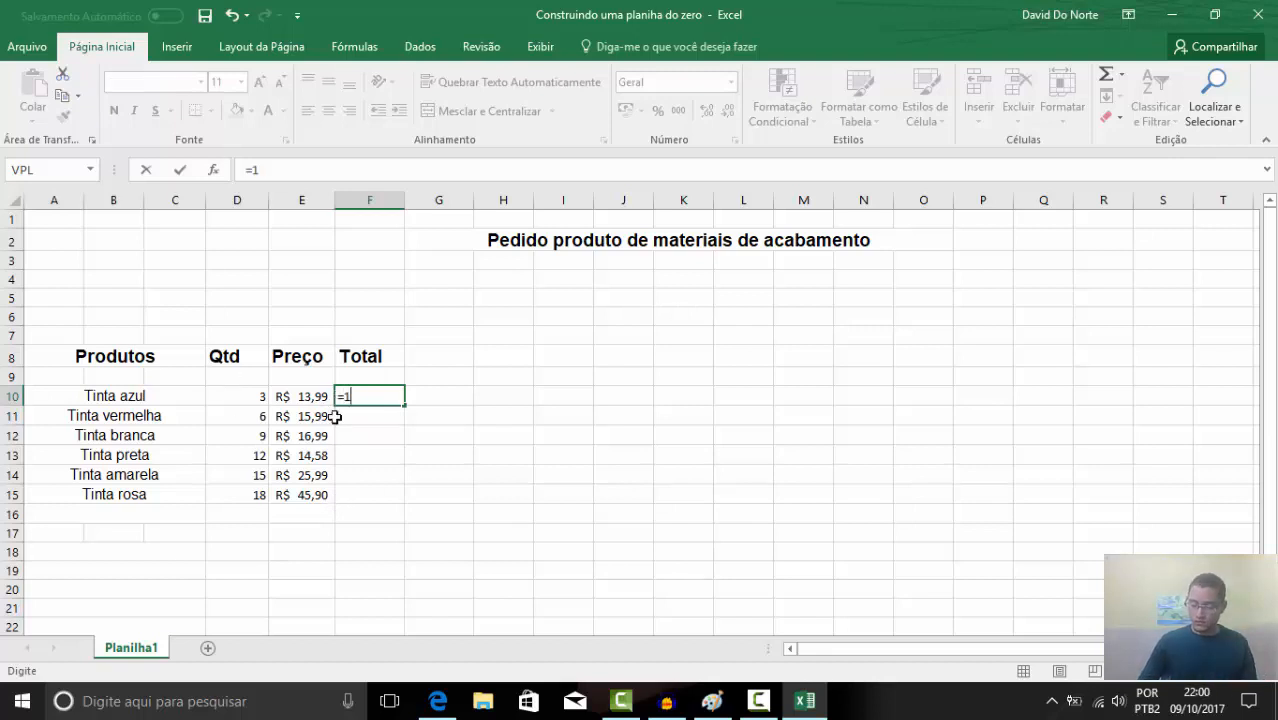
pyautogui.write('3,99')
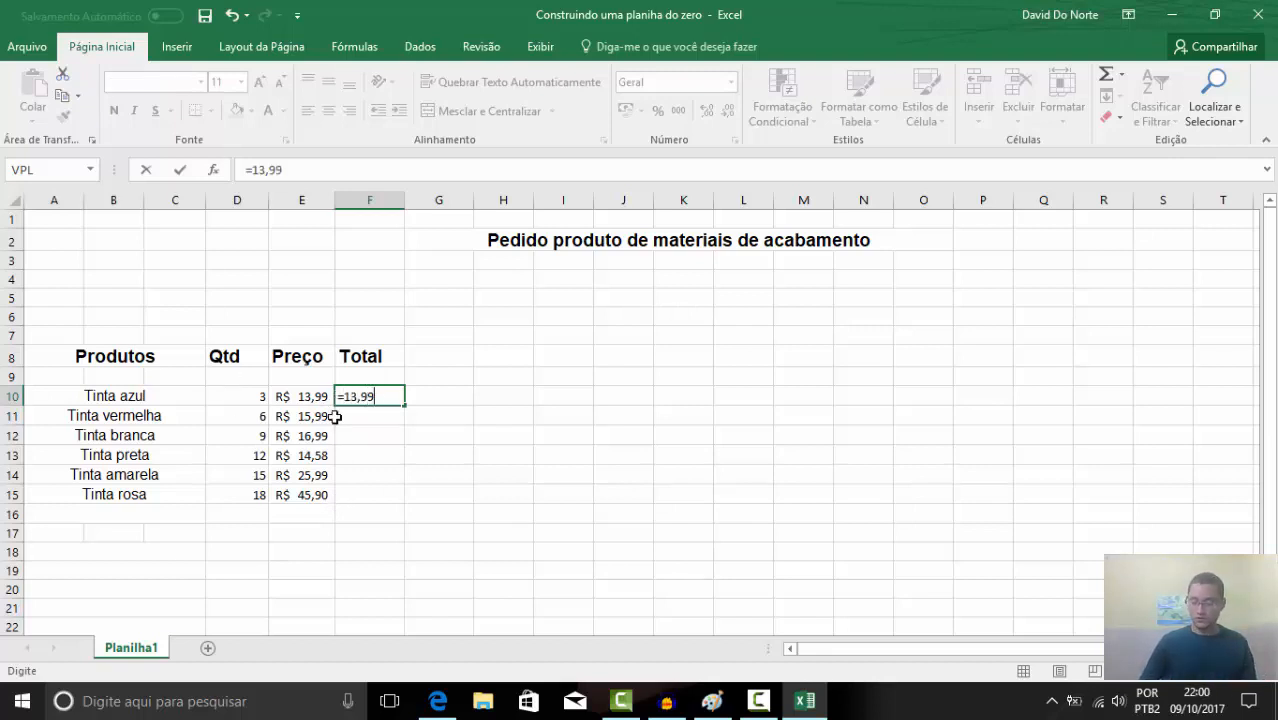
pyautogui.write('+3')
pyautogui.press('Return')
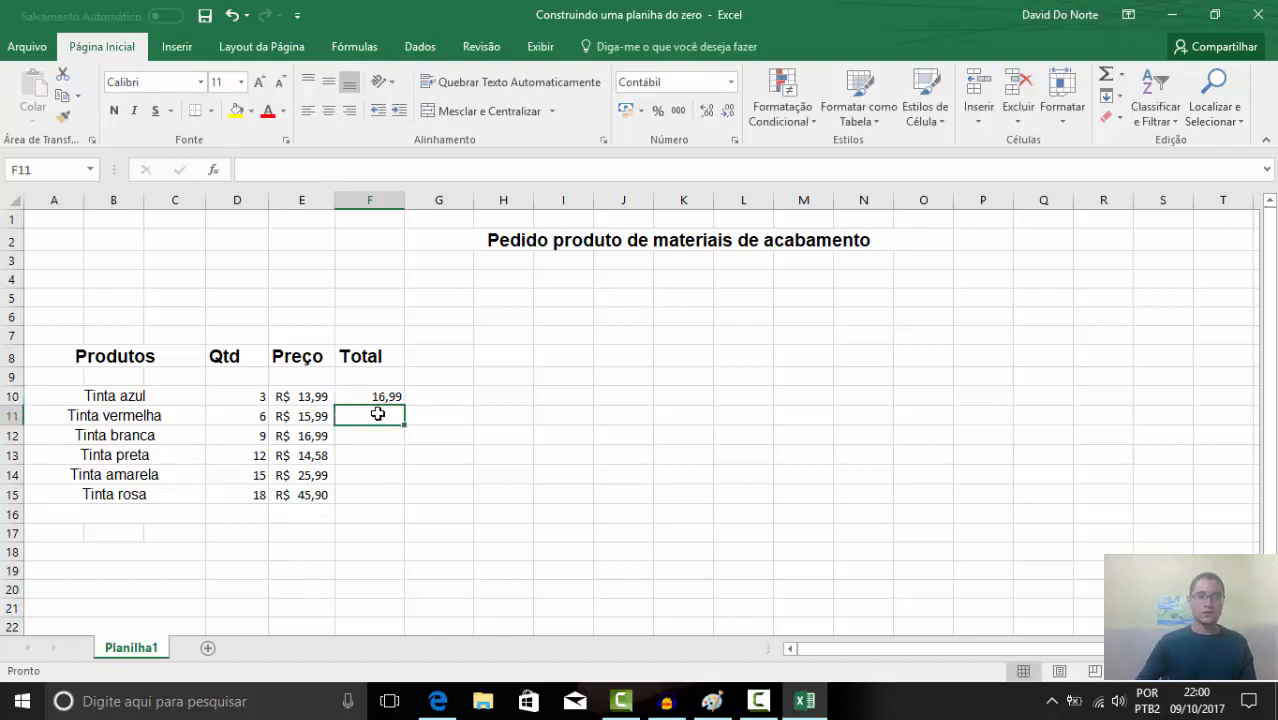
pyautogui.doubleClick(379, 414)
pyautogui.write('15,99')
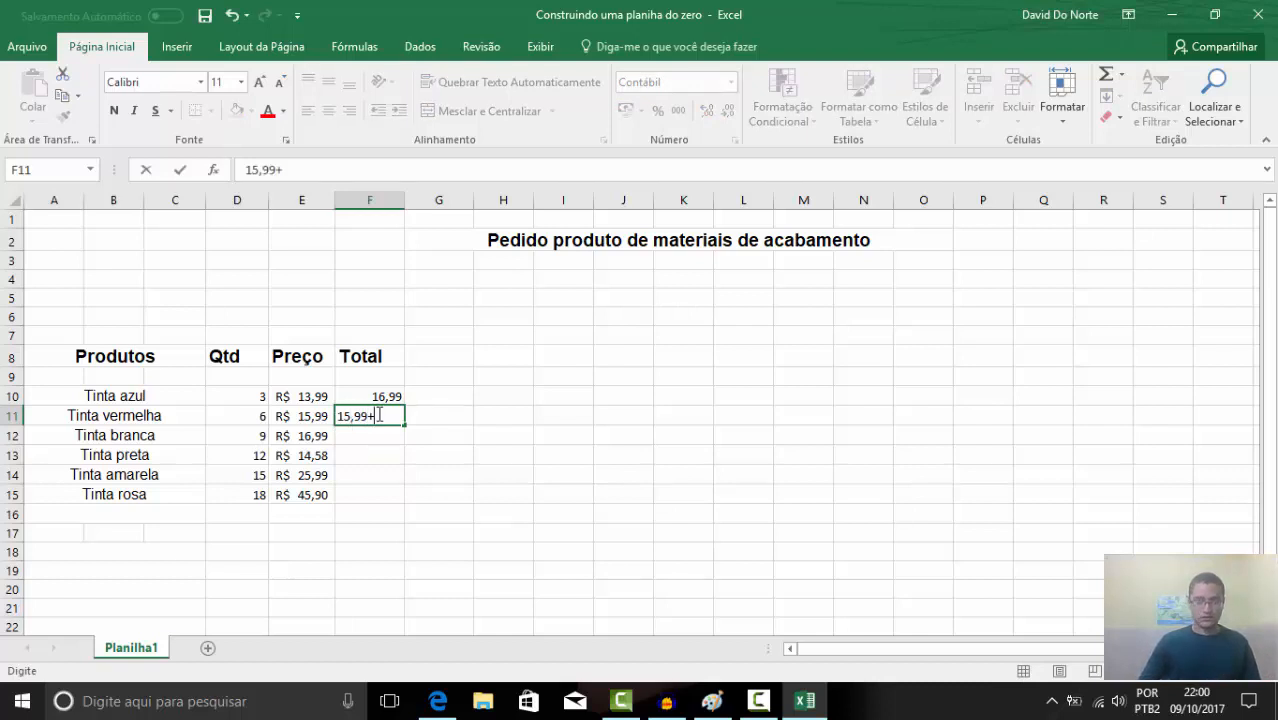
pyautogui.write('+')
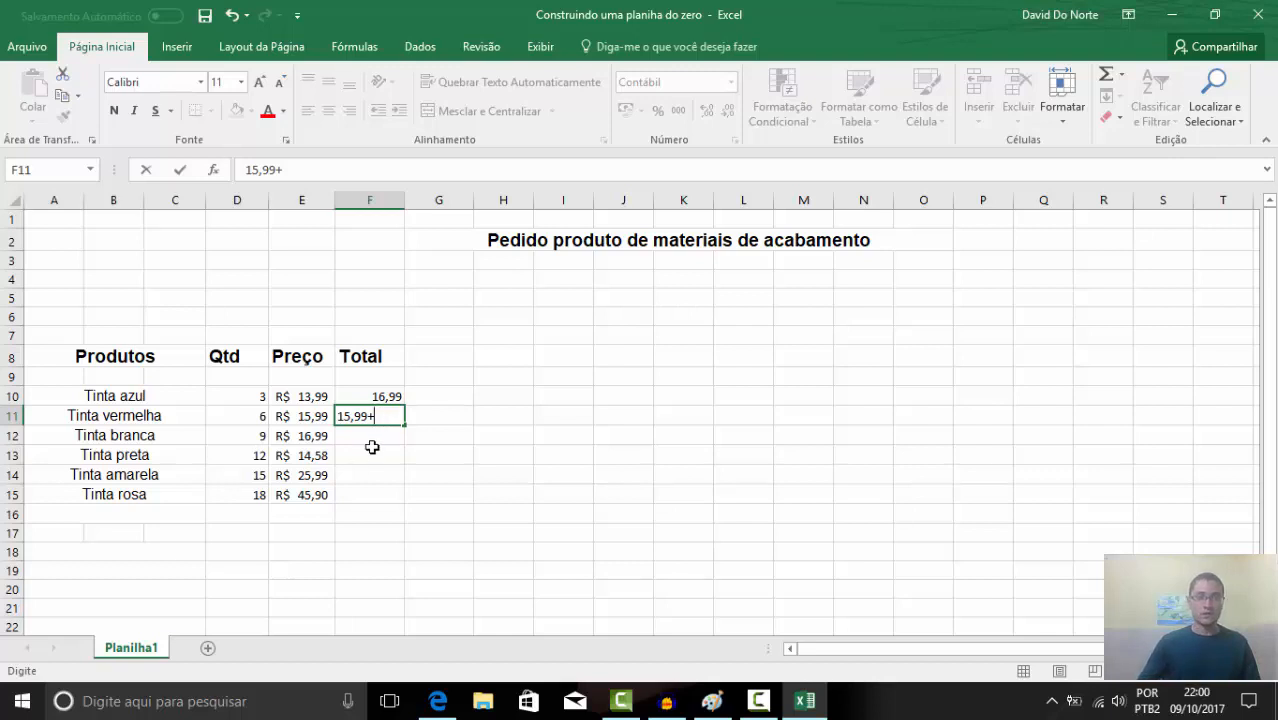
pyautogui.moveTo(383, 416); pyautogui.dragTo(327, 437)
pyautogui.press('BackSpace')
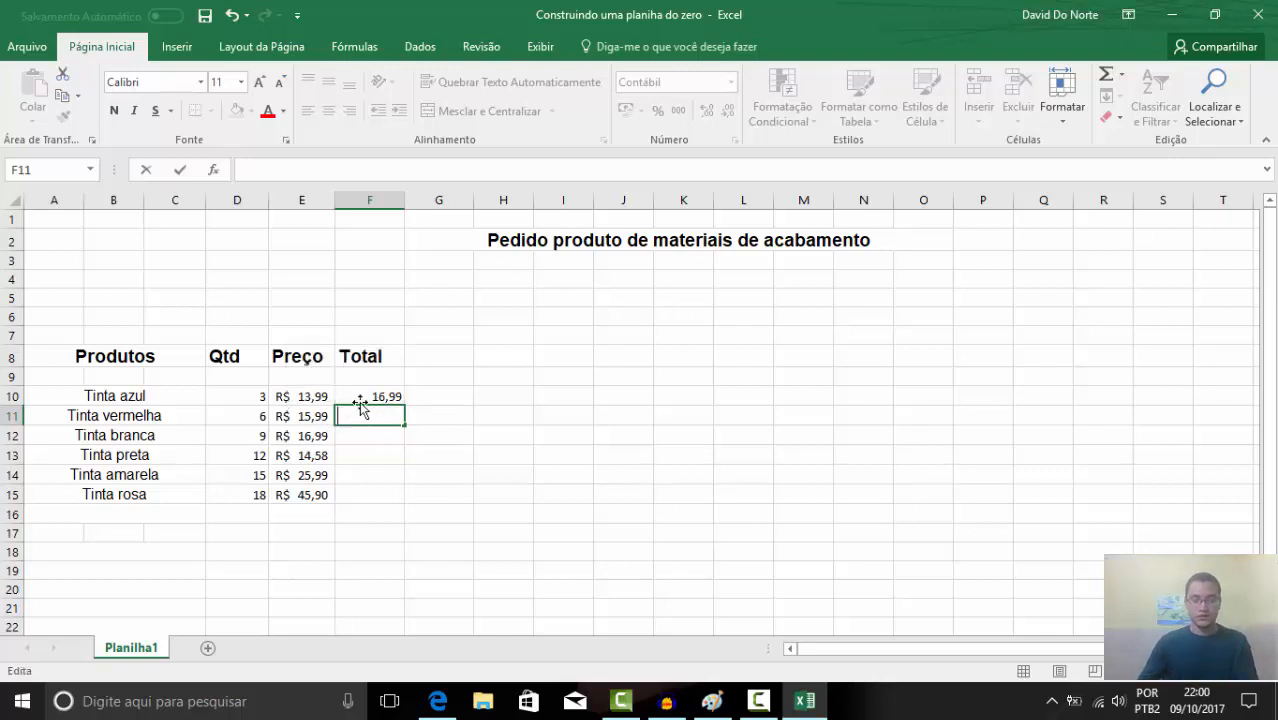
# Replace the plus sign in the F10 formula with the multiplication operator, making it =13,99*3
pyautogui.doubleClick(390, 397)
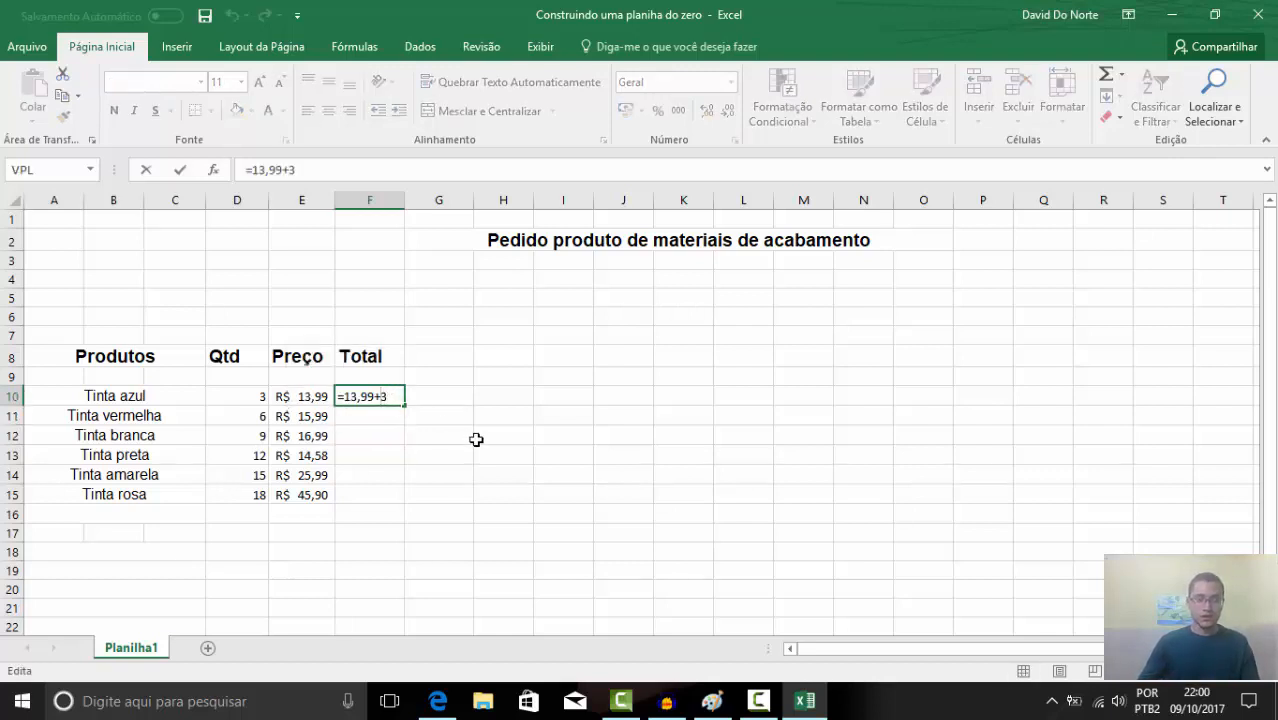
pyautogui.press('BackSpace')
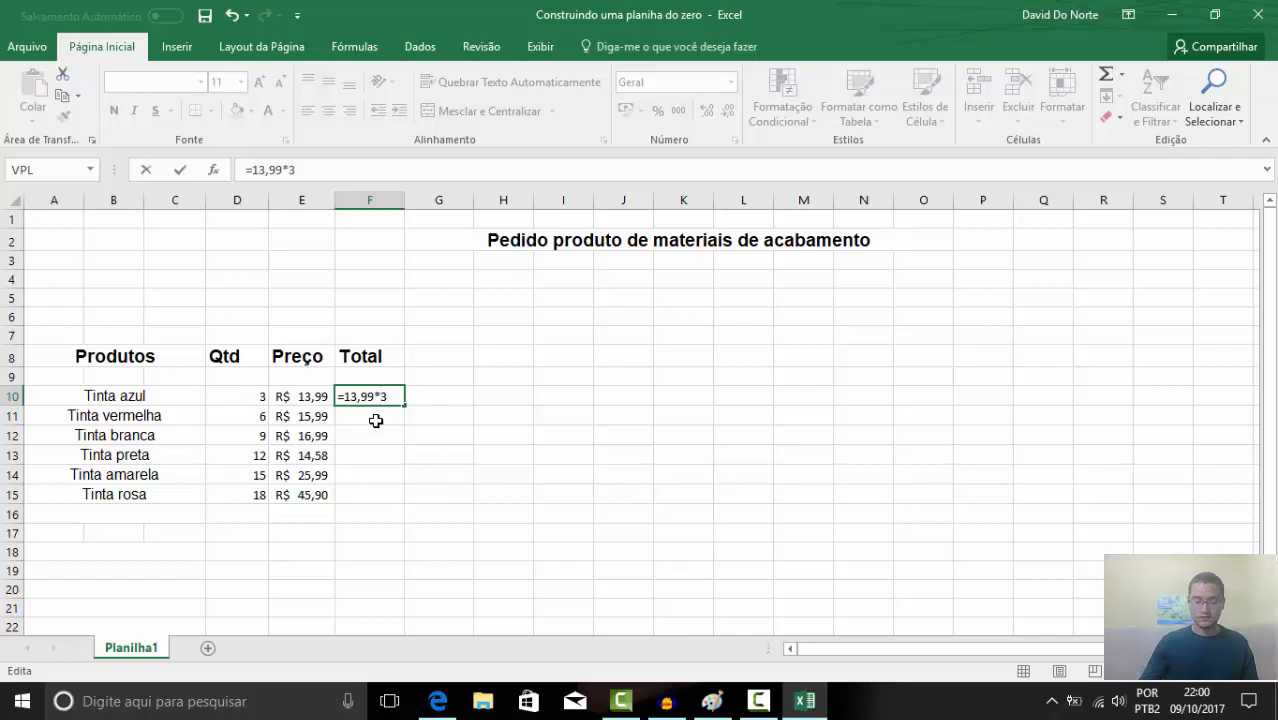
pyautogui.press('Return')
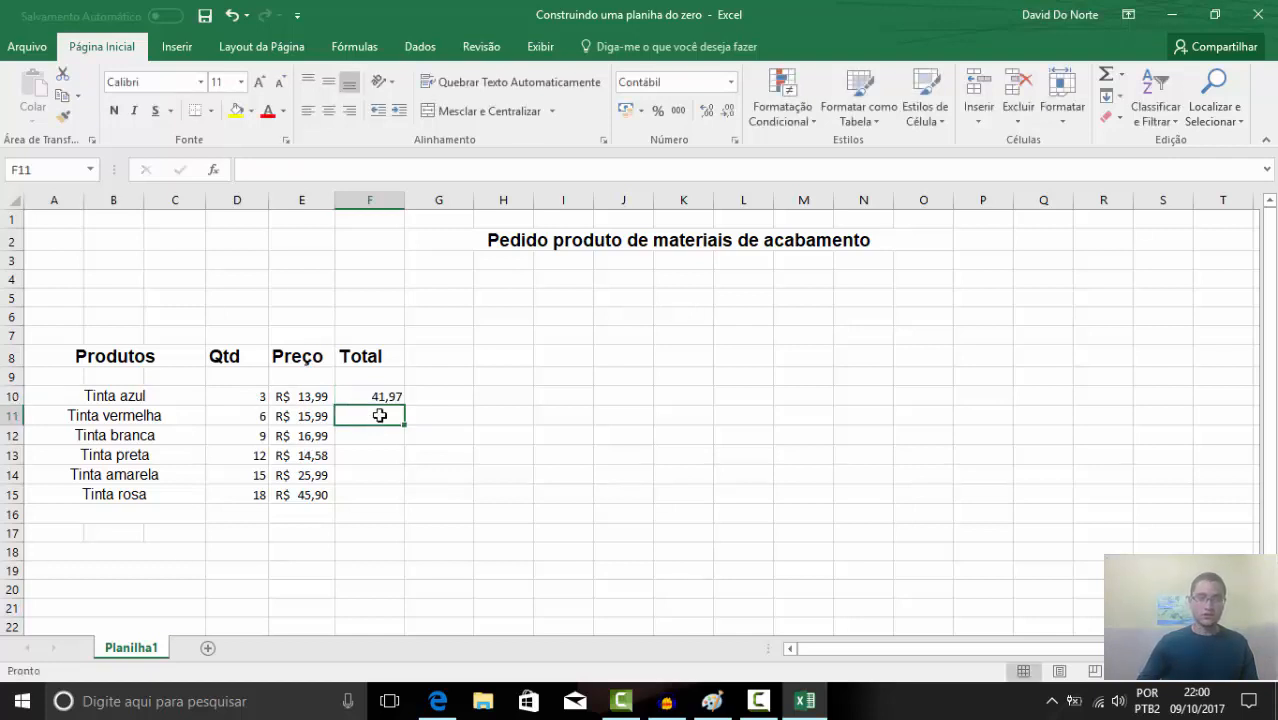
# Enter the formula =15,99*6 in F11 as the total for Tinta vermelha
pyautogui.write('=')
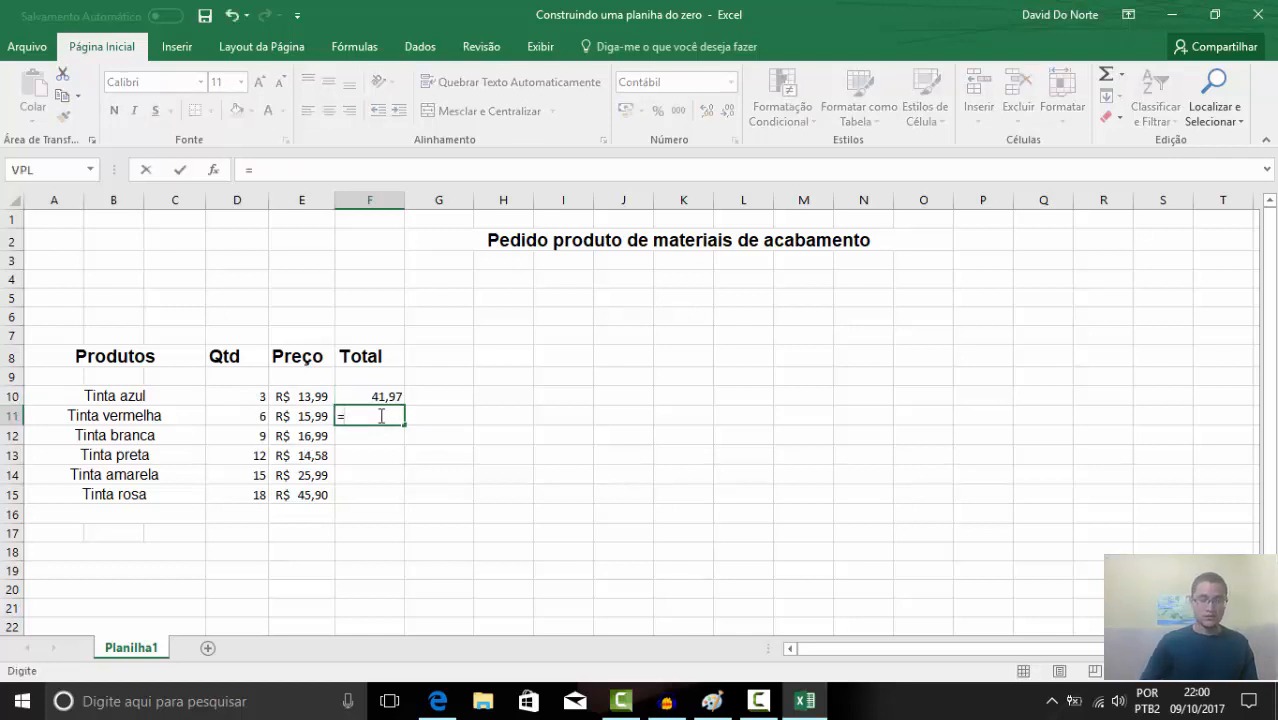
pyautogui.write('15,99')
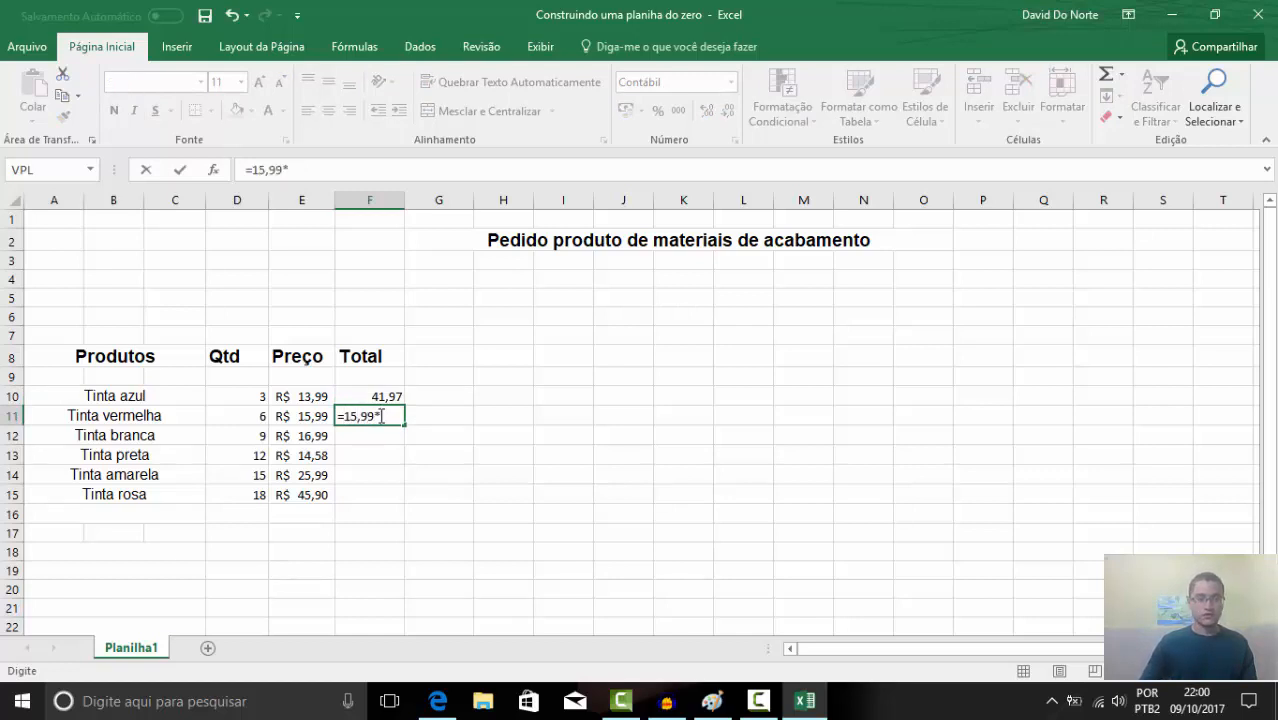
pyautogui.write('*6')
pyautogui.press('Return')
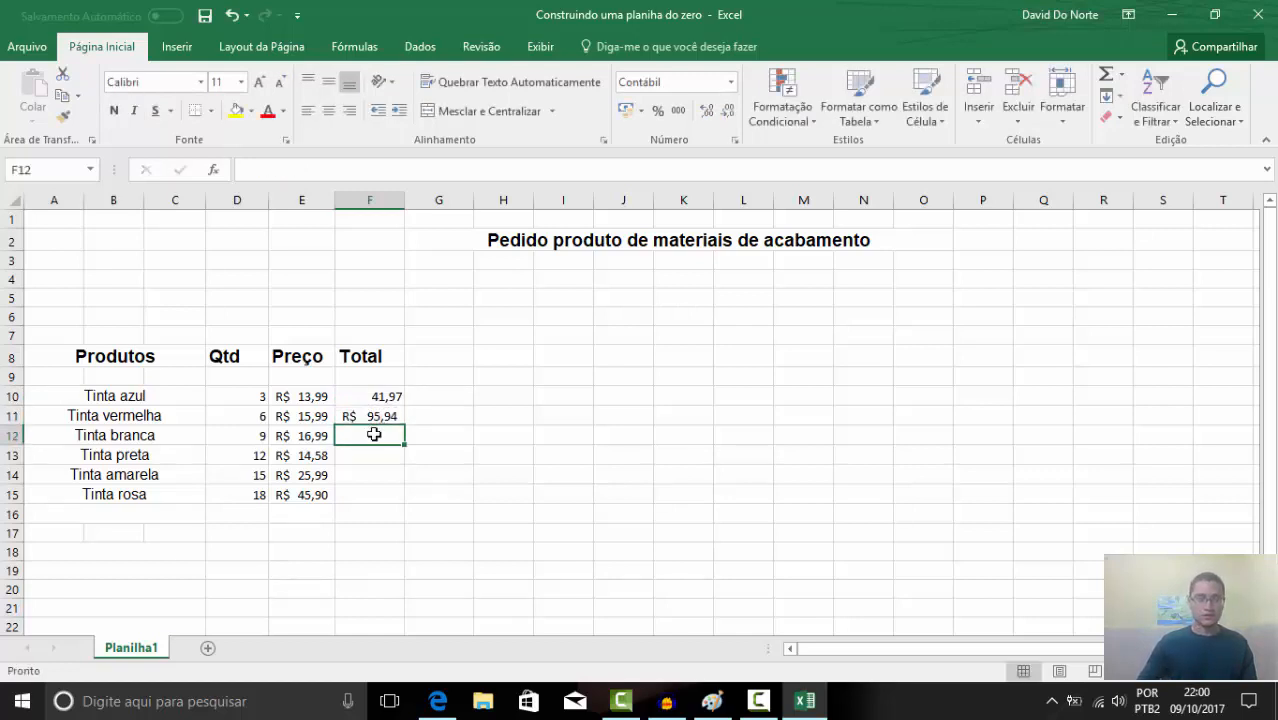
# Enter 16,99*9 in F12 for Tinta branca, and correct it to the formula =16,99*9
pyautogui.doubleClick(376, 435)
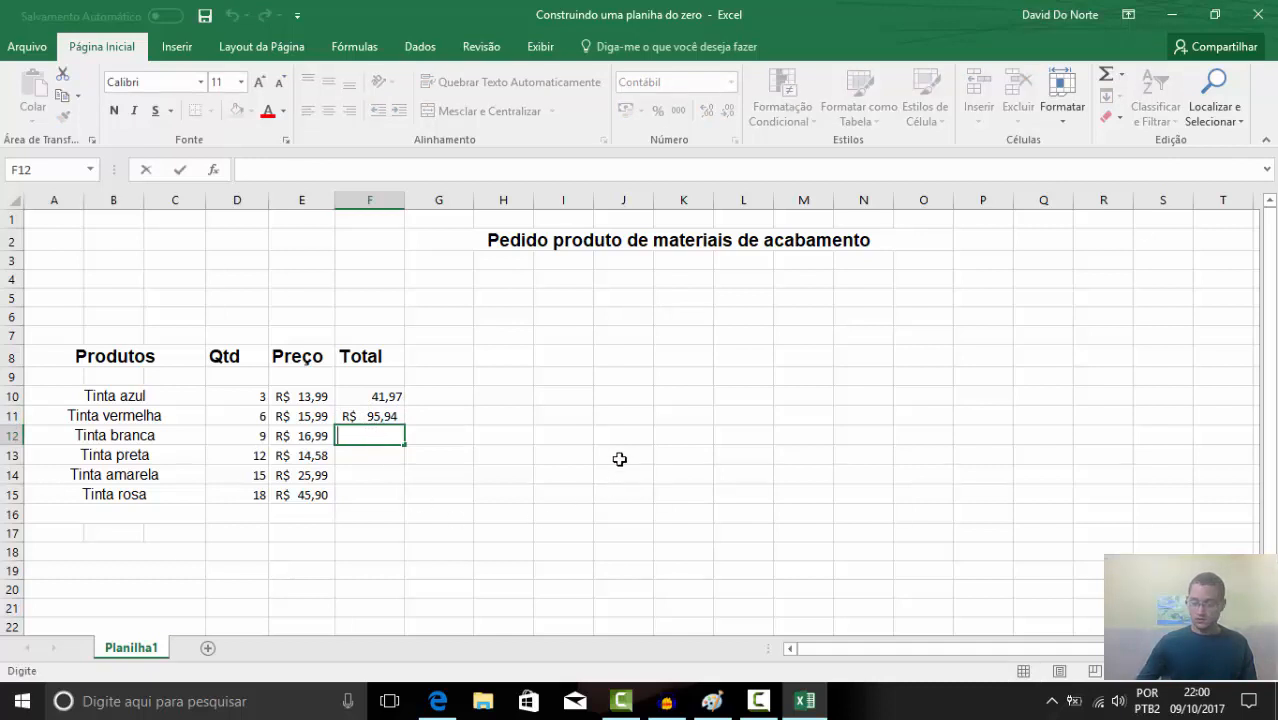
pyautogui.write('16,99')
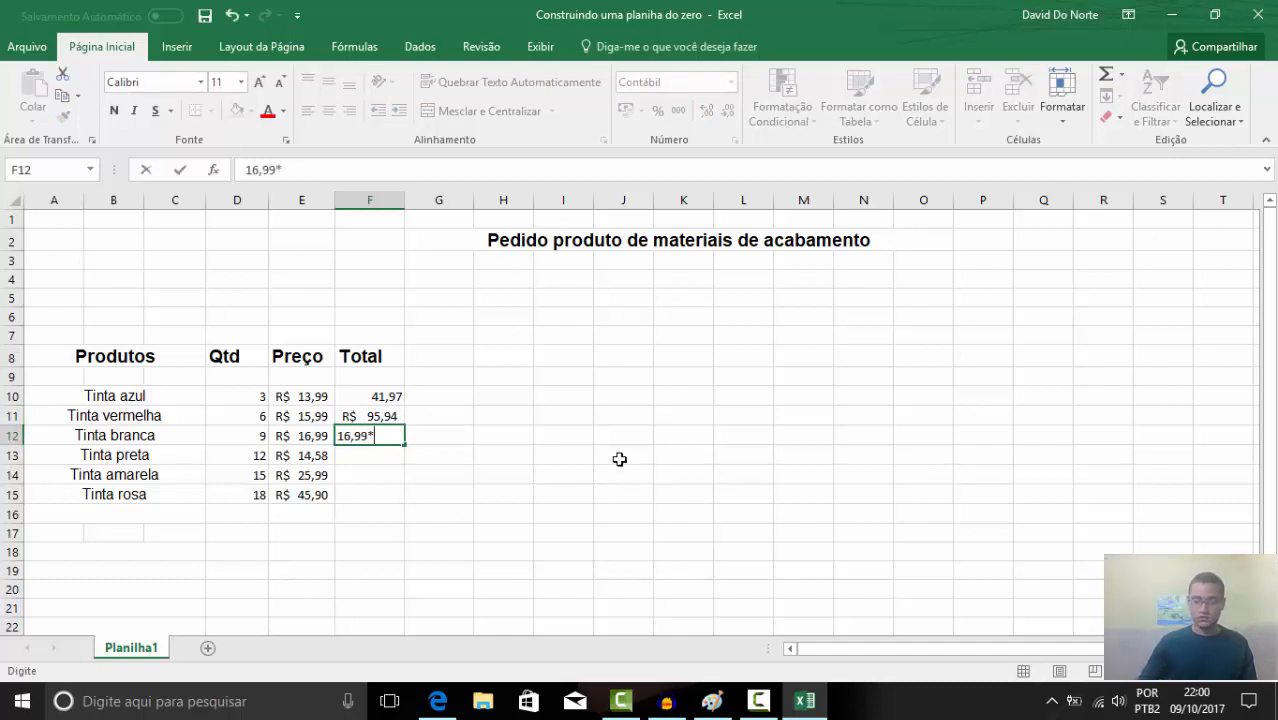
pyautogui.write('*9')
pyautogui.press('Return')
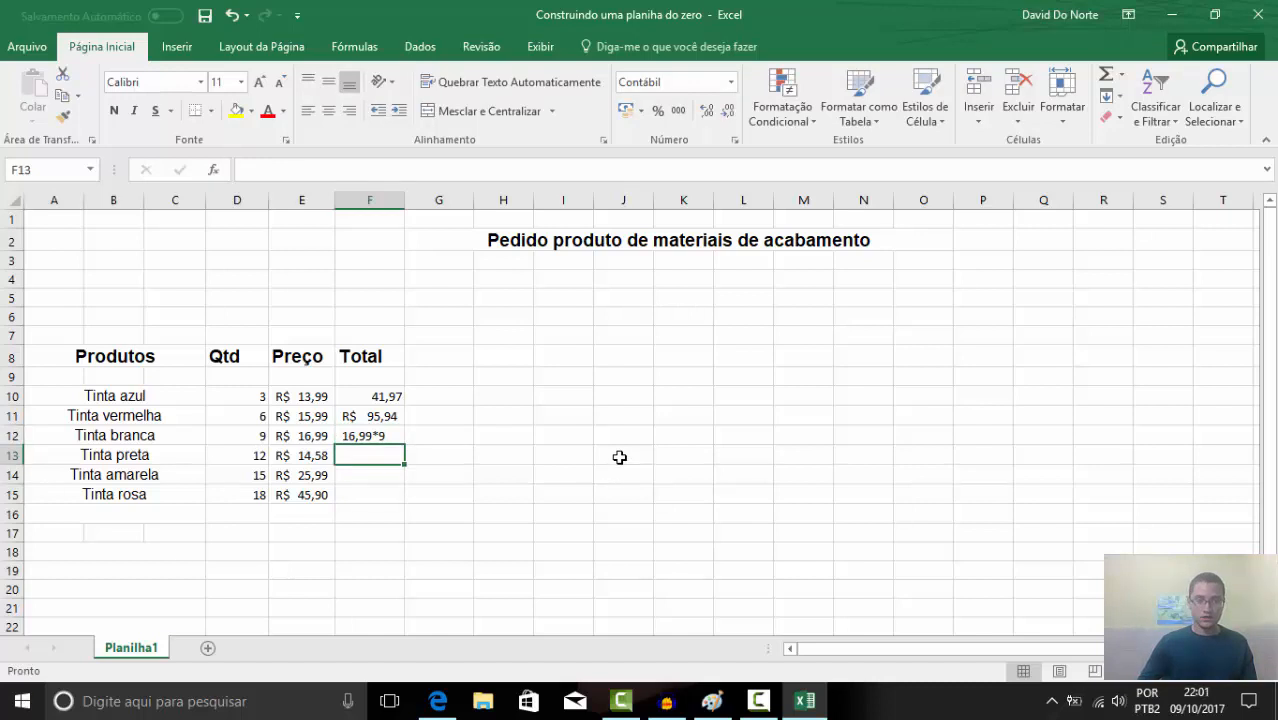
pyautogui.doubleClick(358, 435)
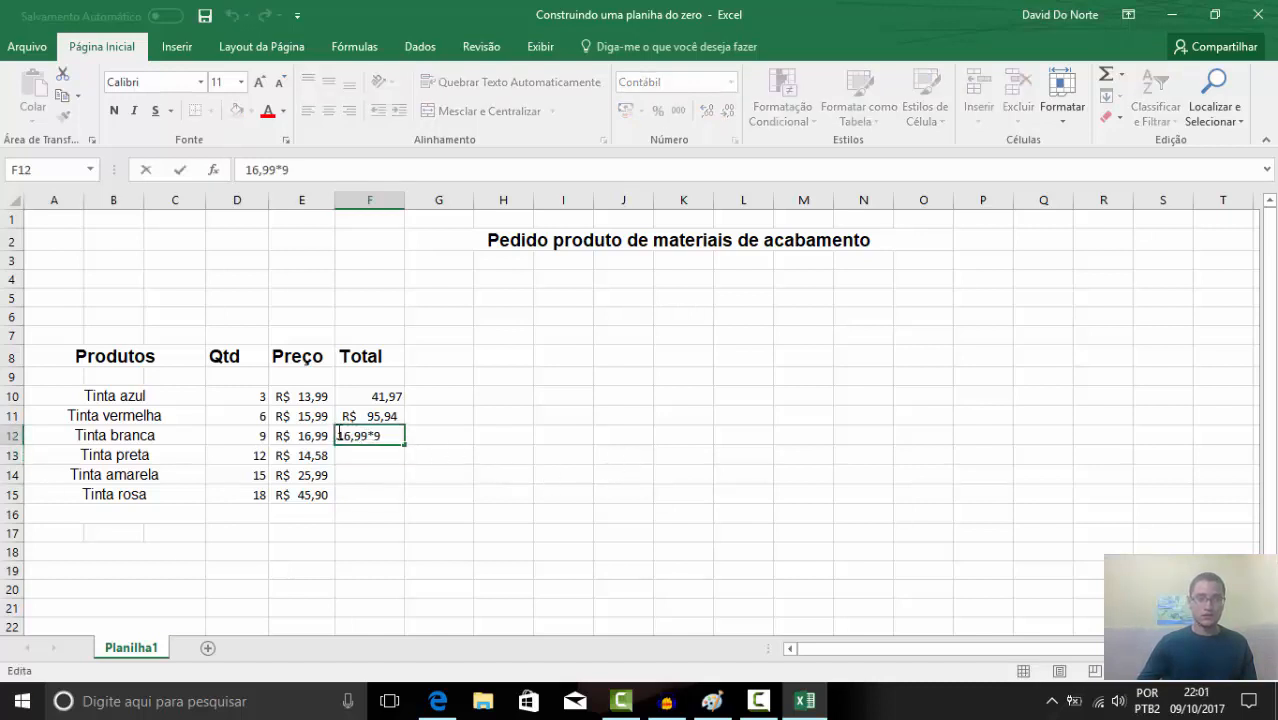
pyautogui.press('Home')
pyautogui.write('=')
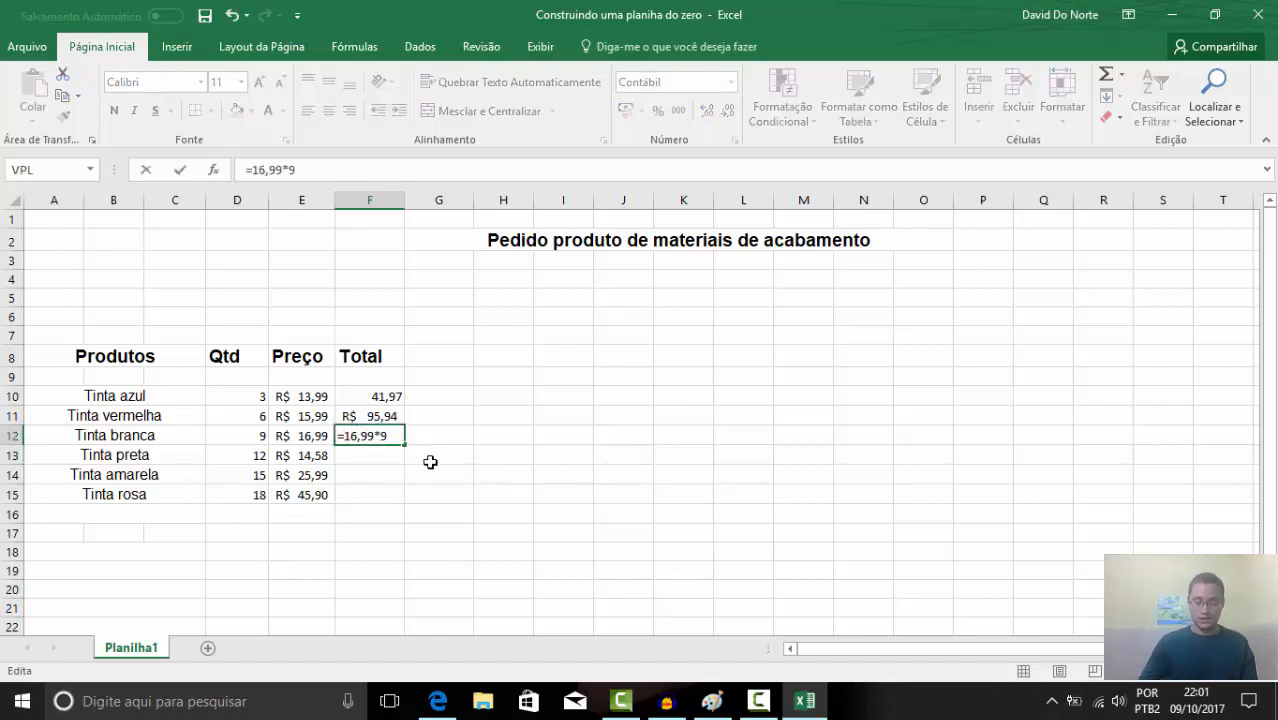
pyautogui.press('Return')
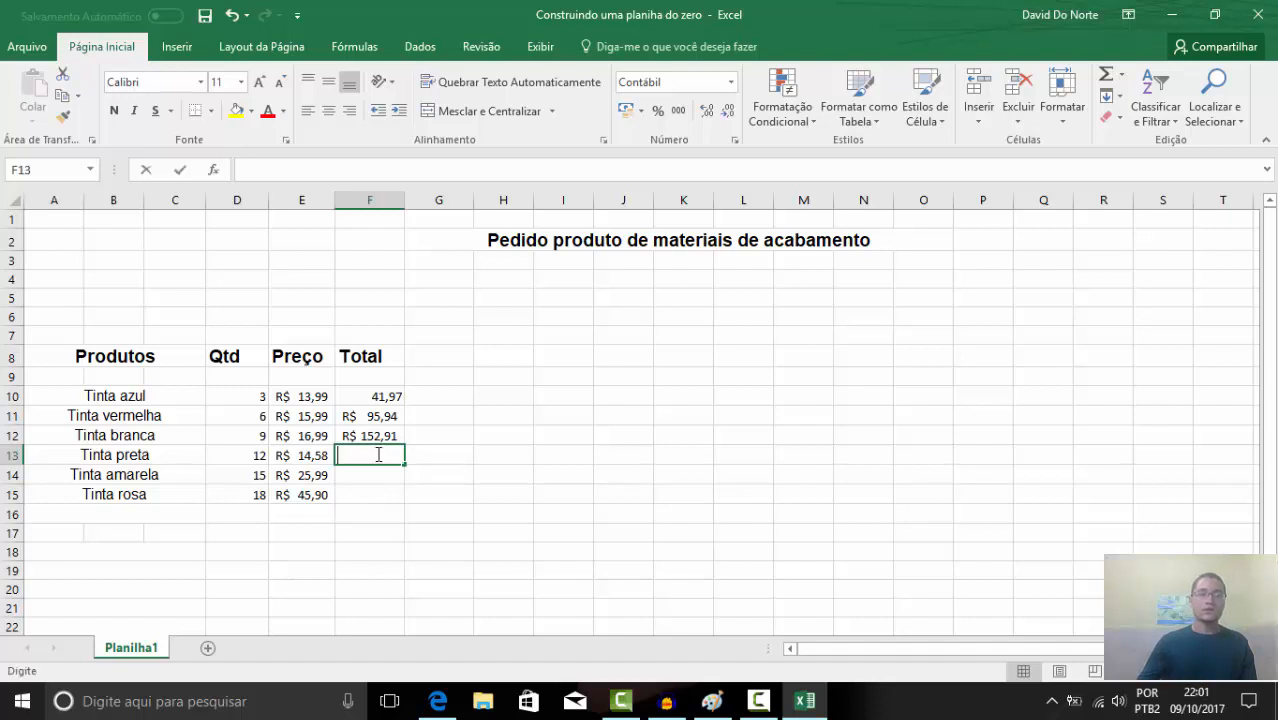
# Enter the formula =14,58*12 in F13 as the total for Tinta preta
pyautogui.write('=')
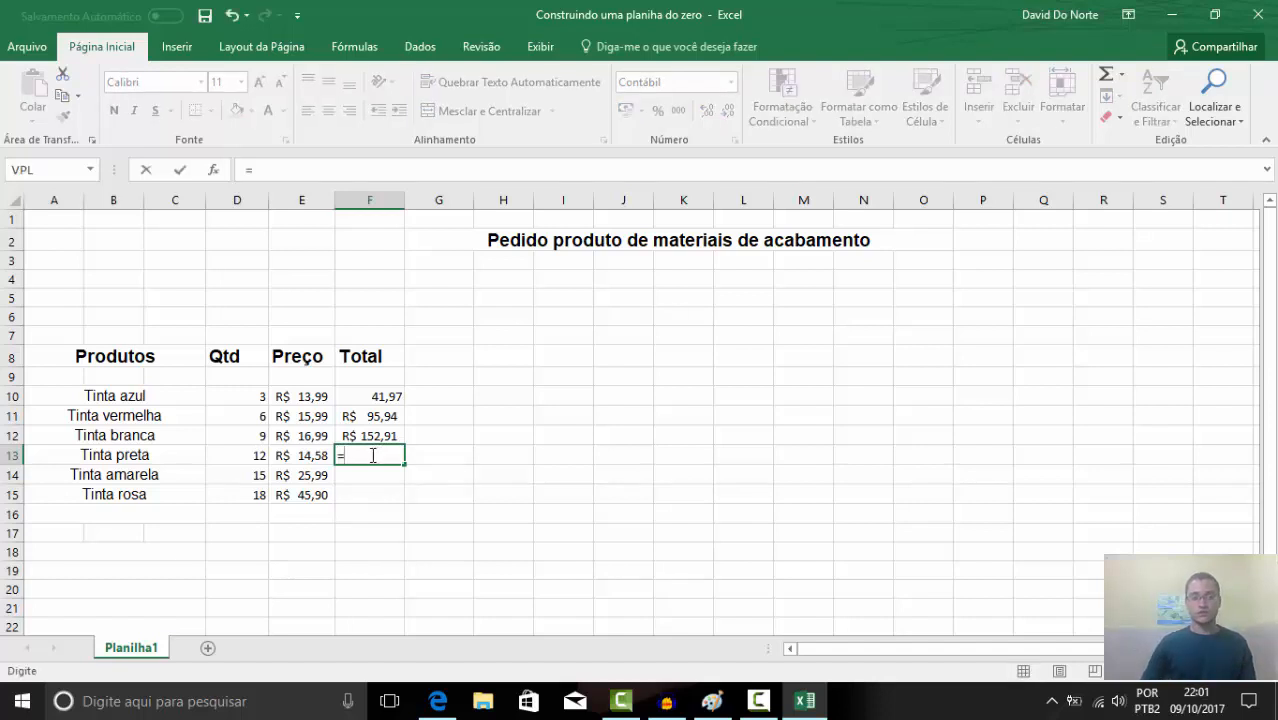
pyautogui.write('14,8')
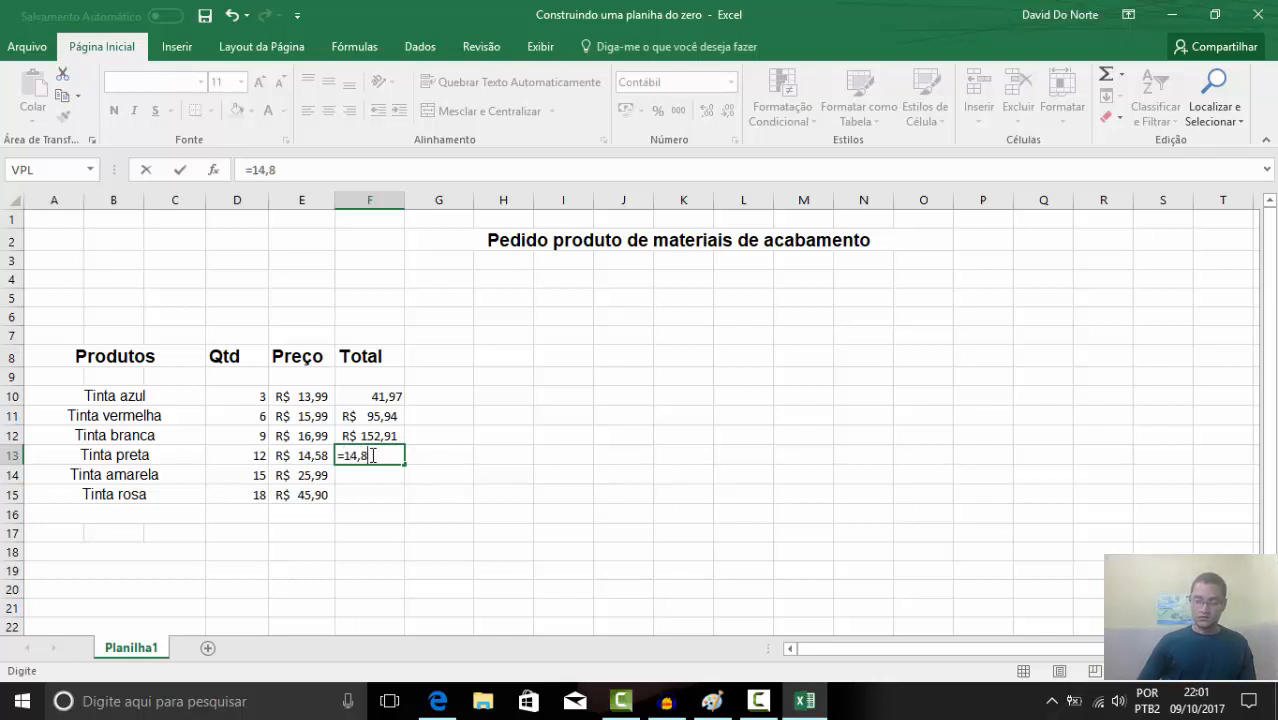
pyautogui.press('BackSpace')
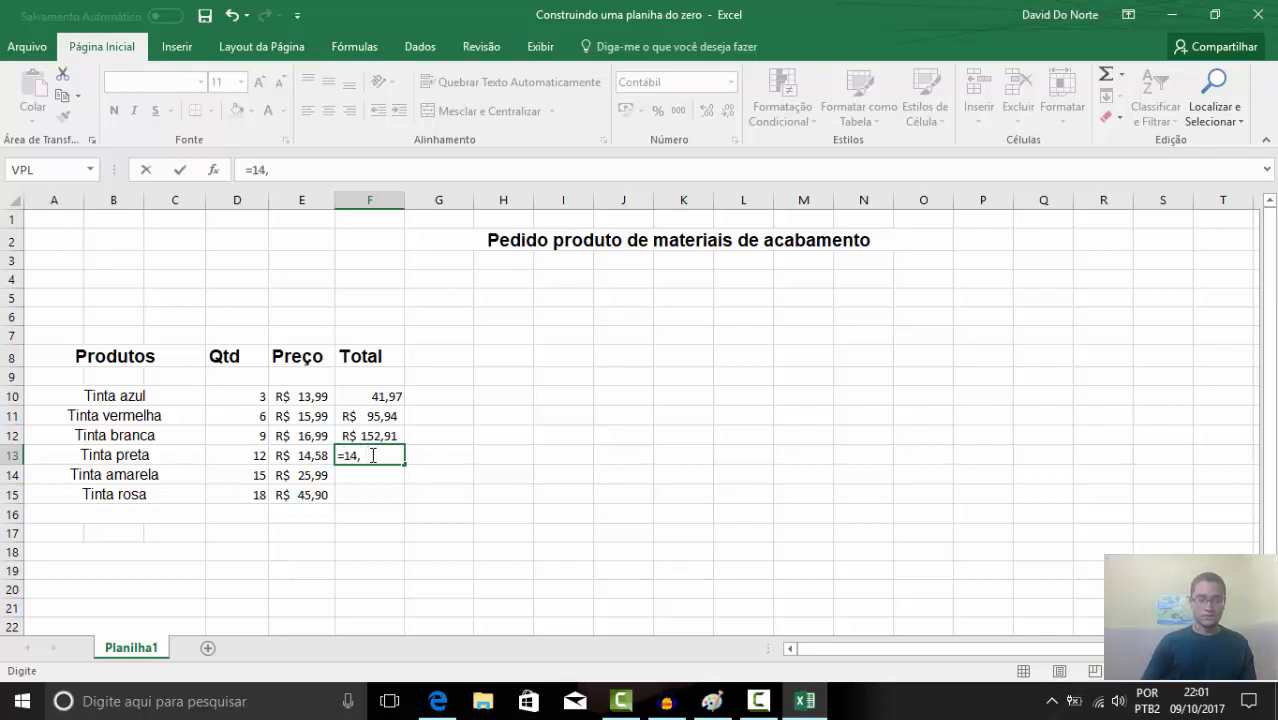
pyautogui.write('58')
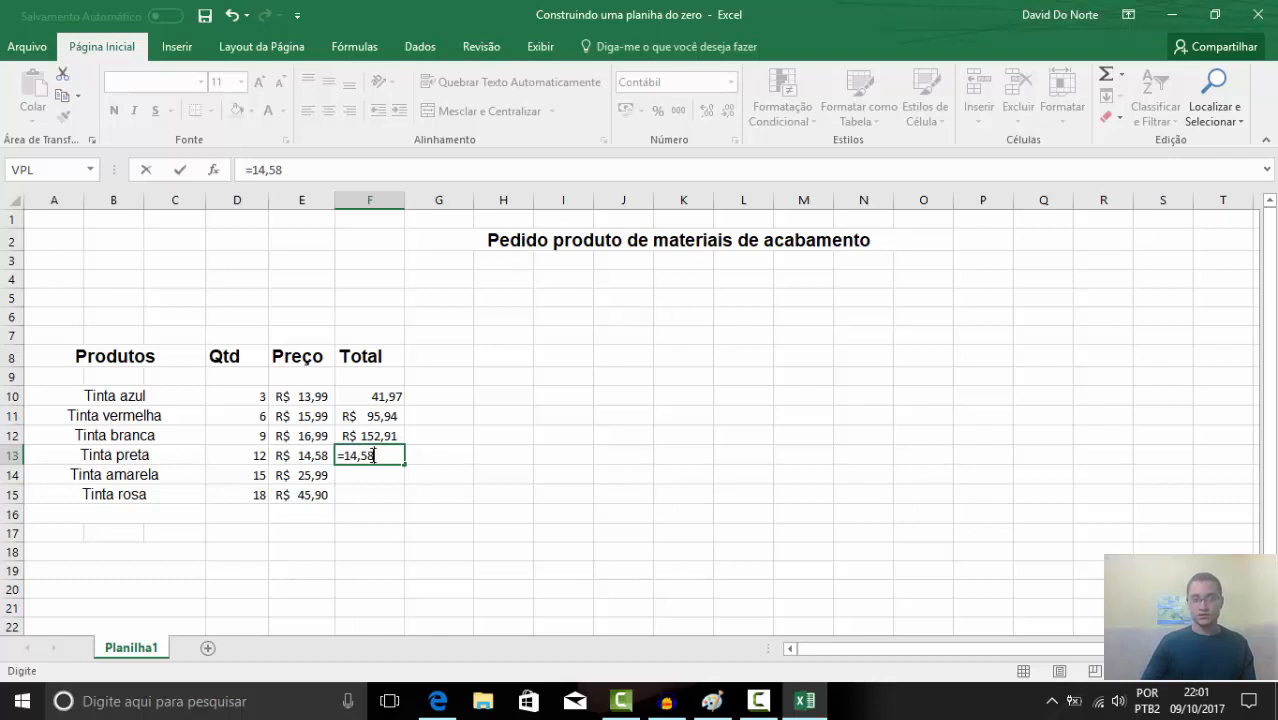
pyautogui.write('*12')
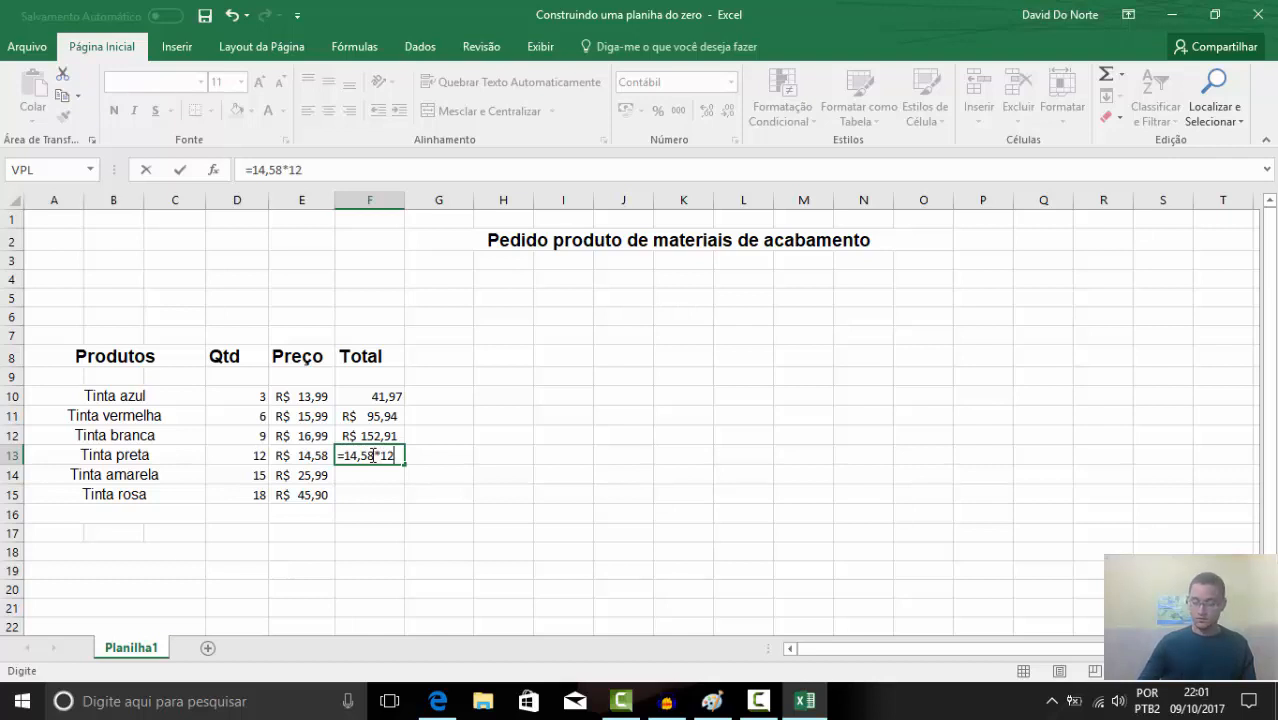
pyautogui.press('Return')
# Enter the formula =25,99*15 in F14 as the total for Tinta amarela
pyautogui.doubleClick(366, 474)
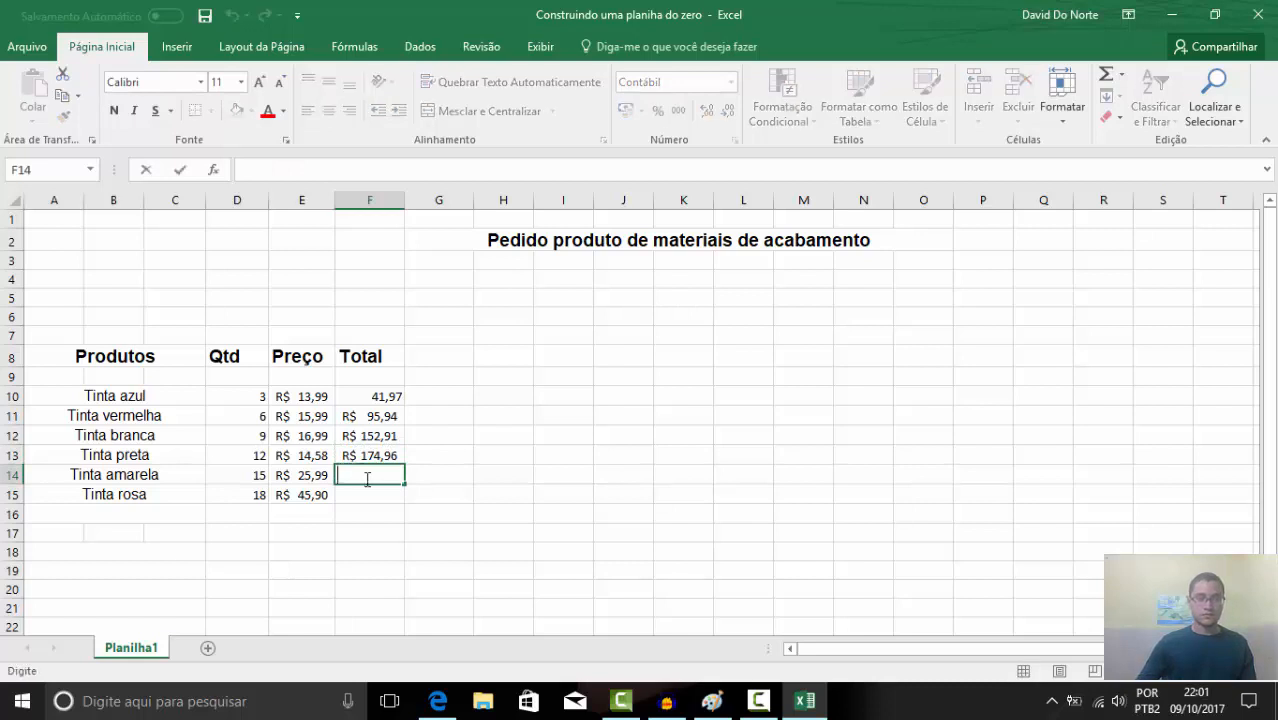
pyautogui.write('=')
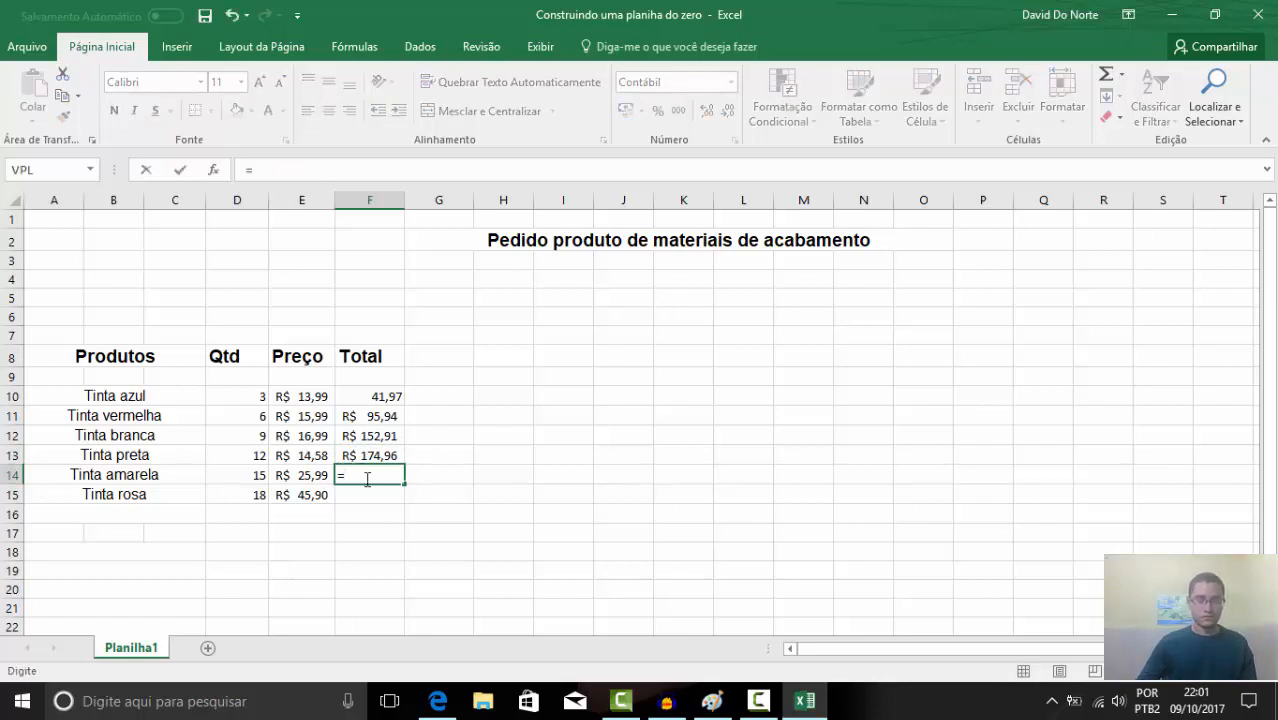
pyautogui.write('25,99')
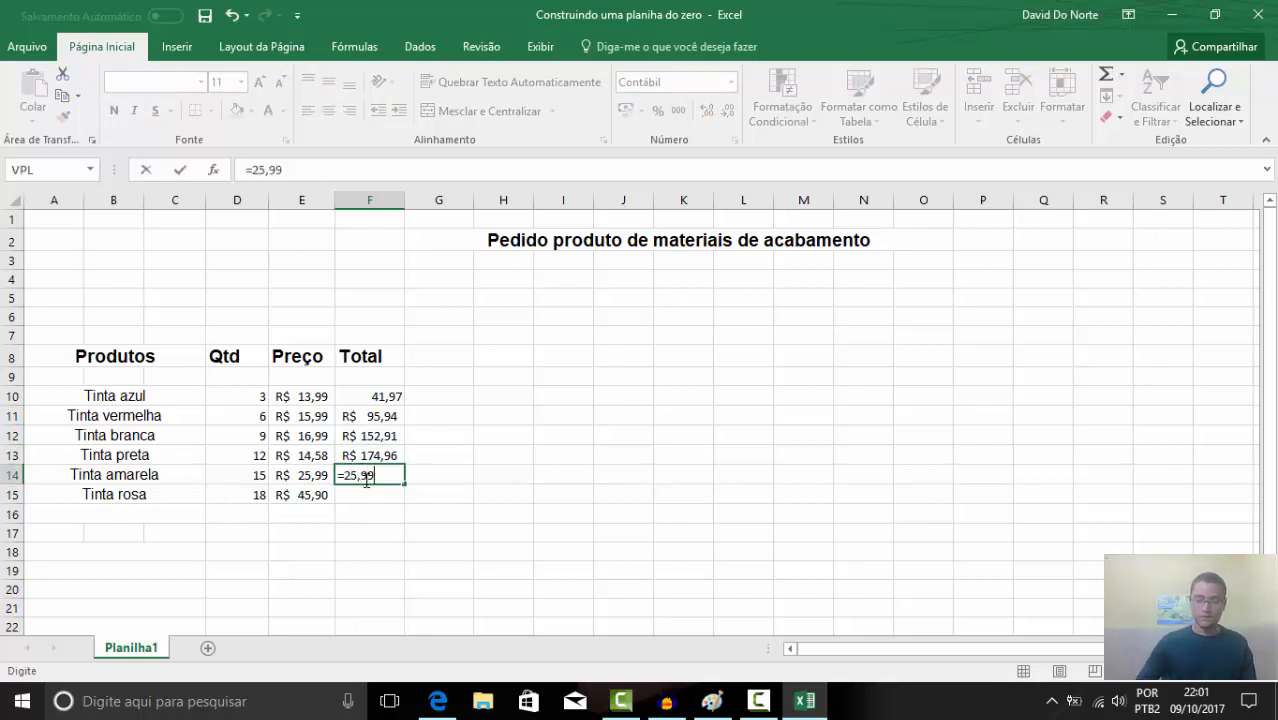
pyautogui.write('*15')
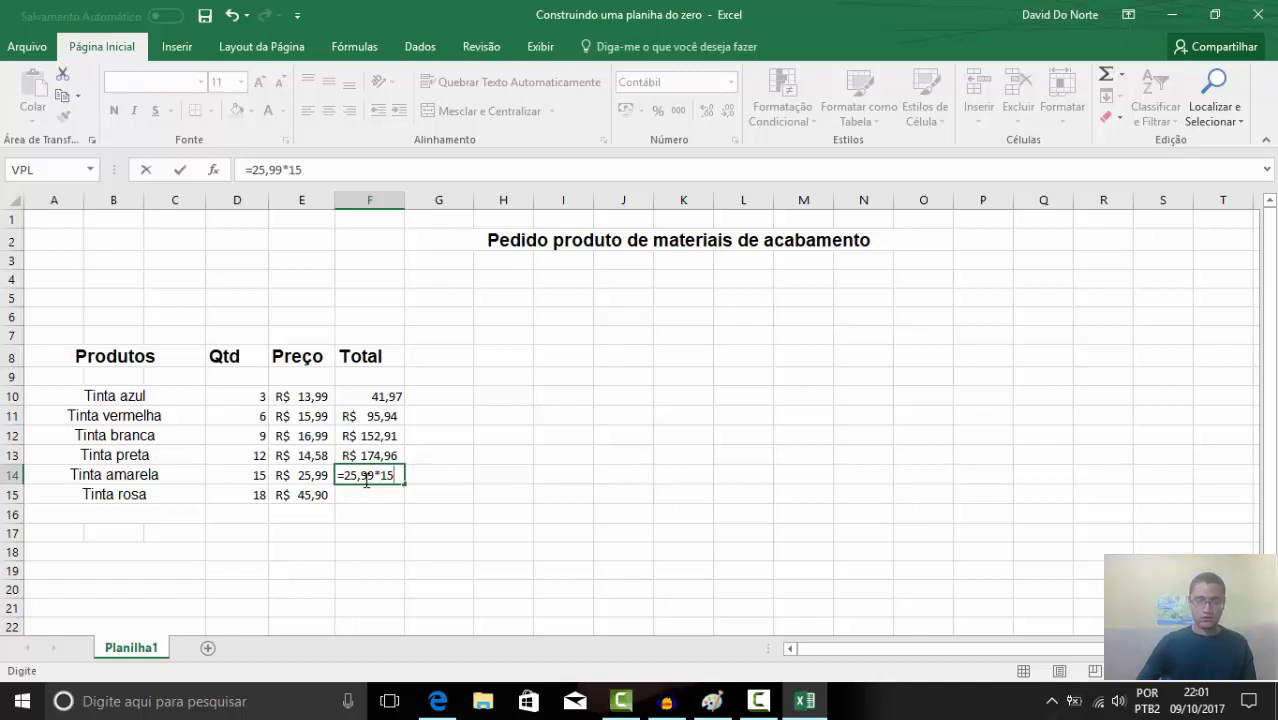
pyautogui.press('Return')
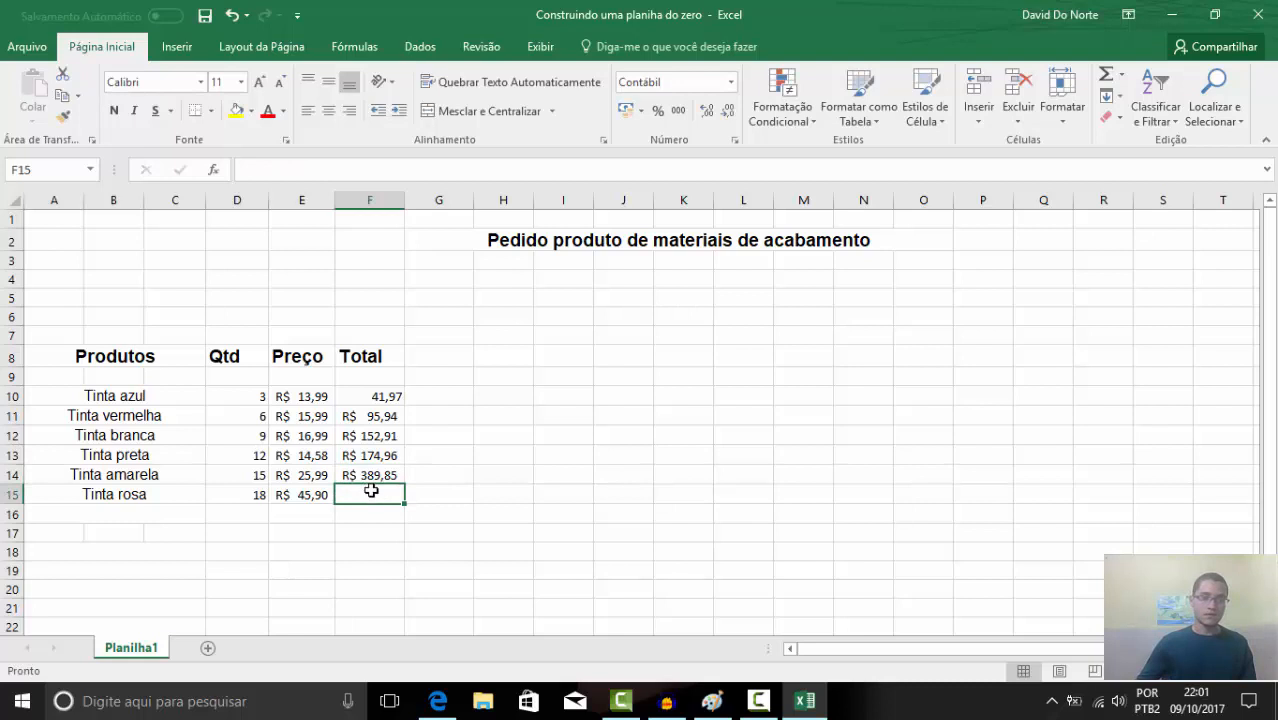
# Enter 45,90*18 in F15 for Tinta rosa, and correct it to the formula =45,90*18
pyautogui.doubleClick(370, 490)
pyautogui.write('45,90*')
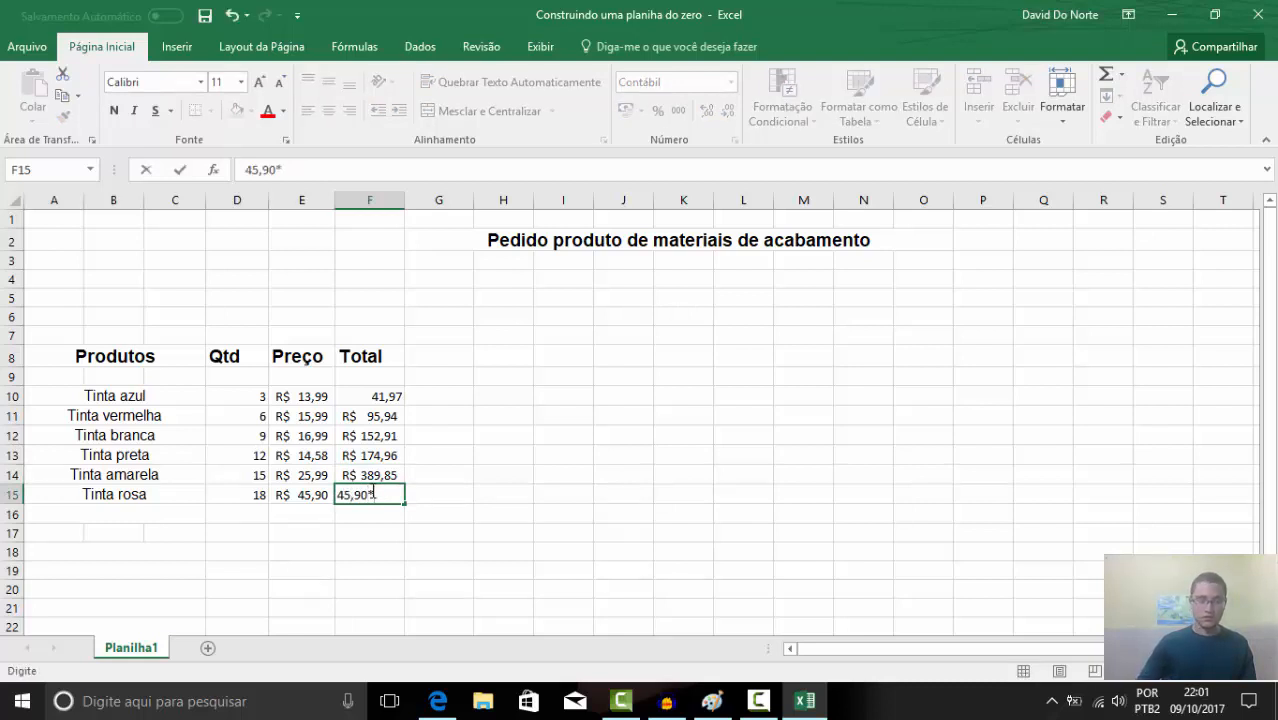
pyautogui.write('18')
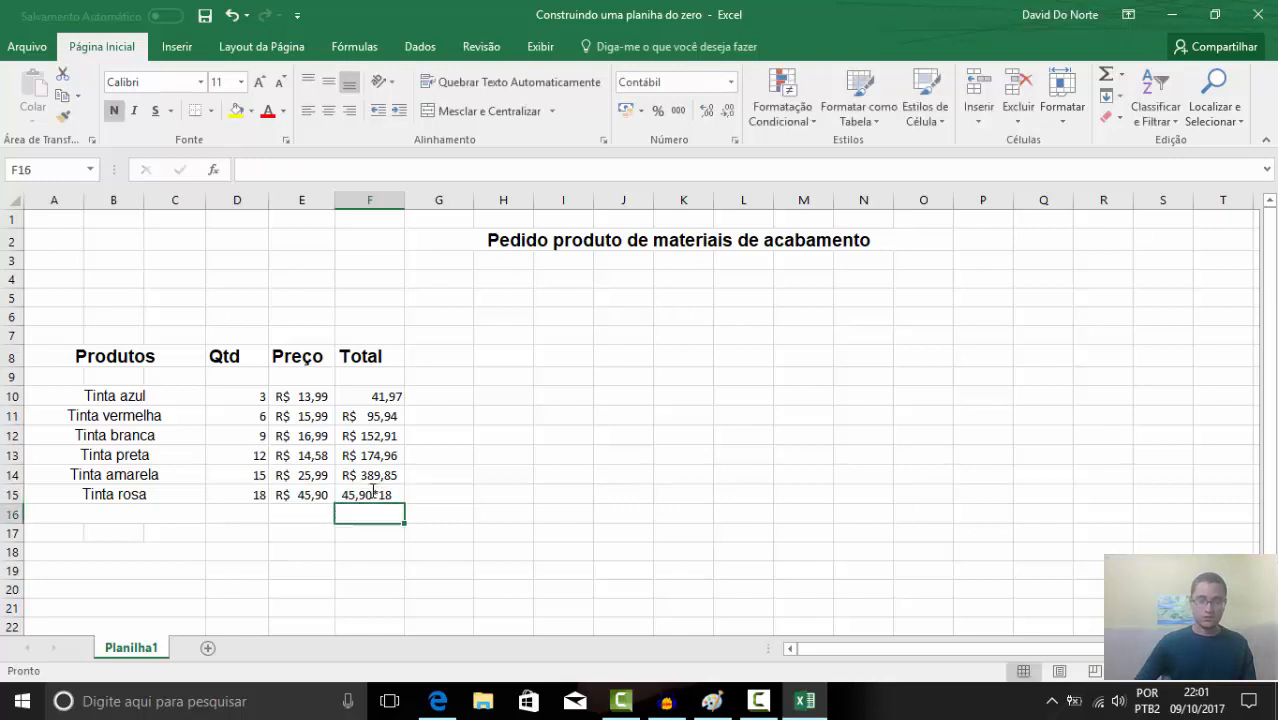
pyautogui.press('Return')
pyautogui.doubleClick(354, 494)
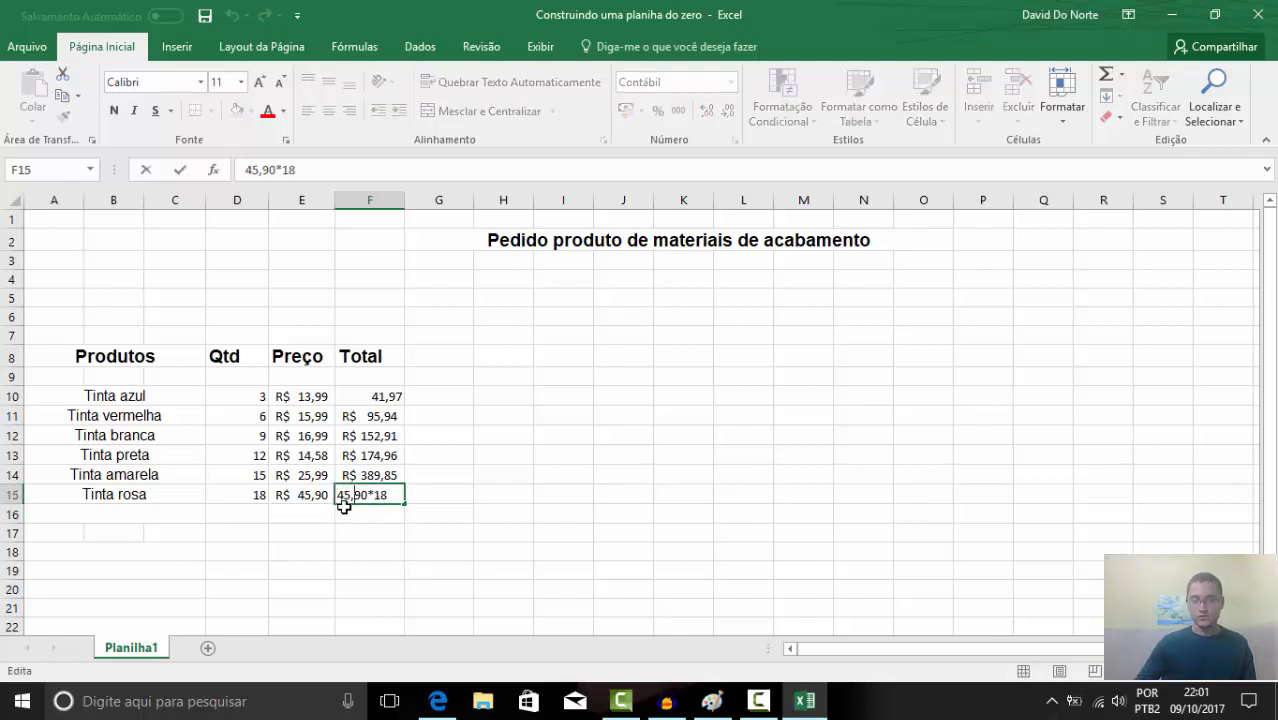
pyautogui.click(339, 495)
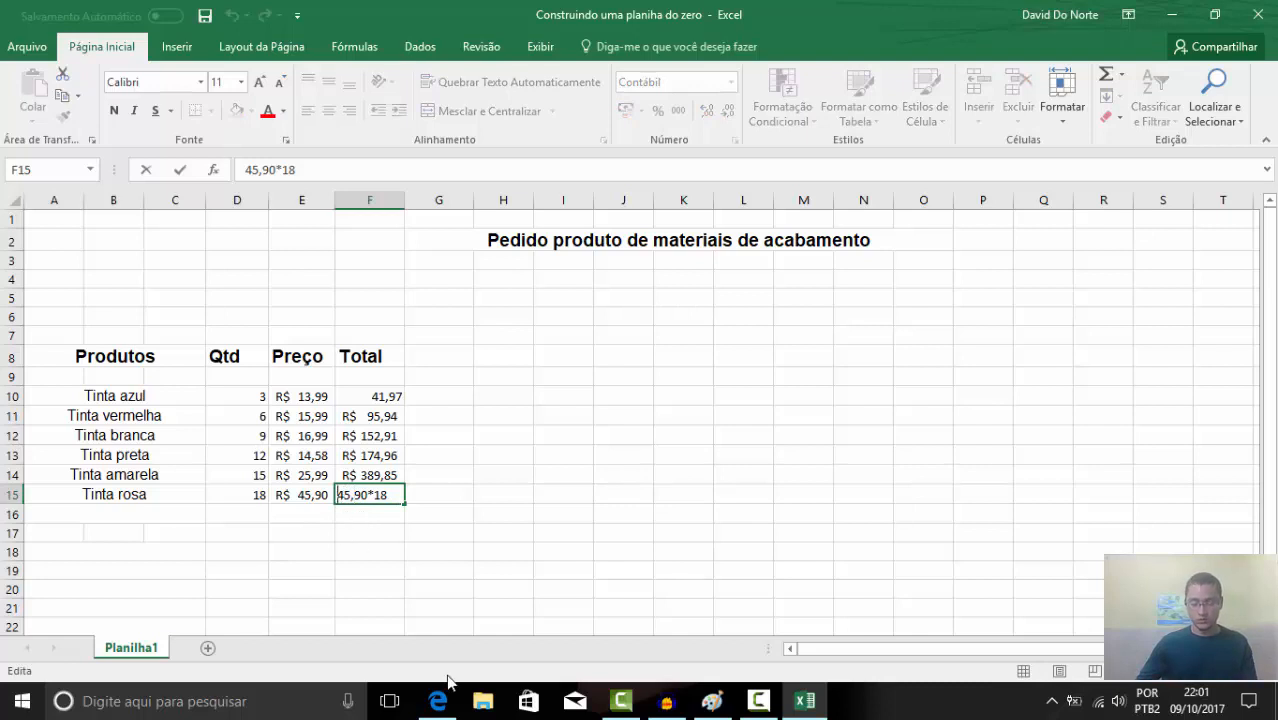
pyautogui.write('=')
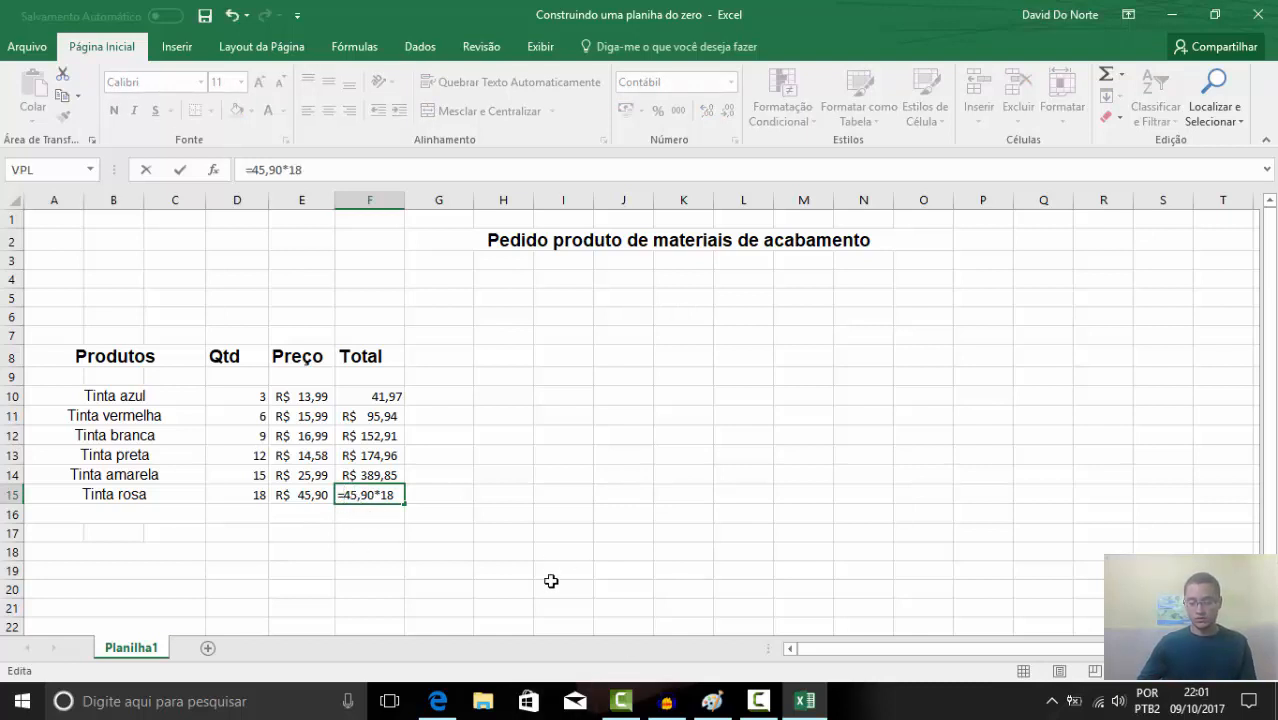
pyautogui.press('Return')
pyautogui.click(376, 495)
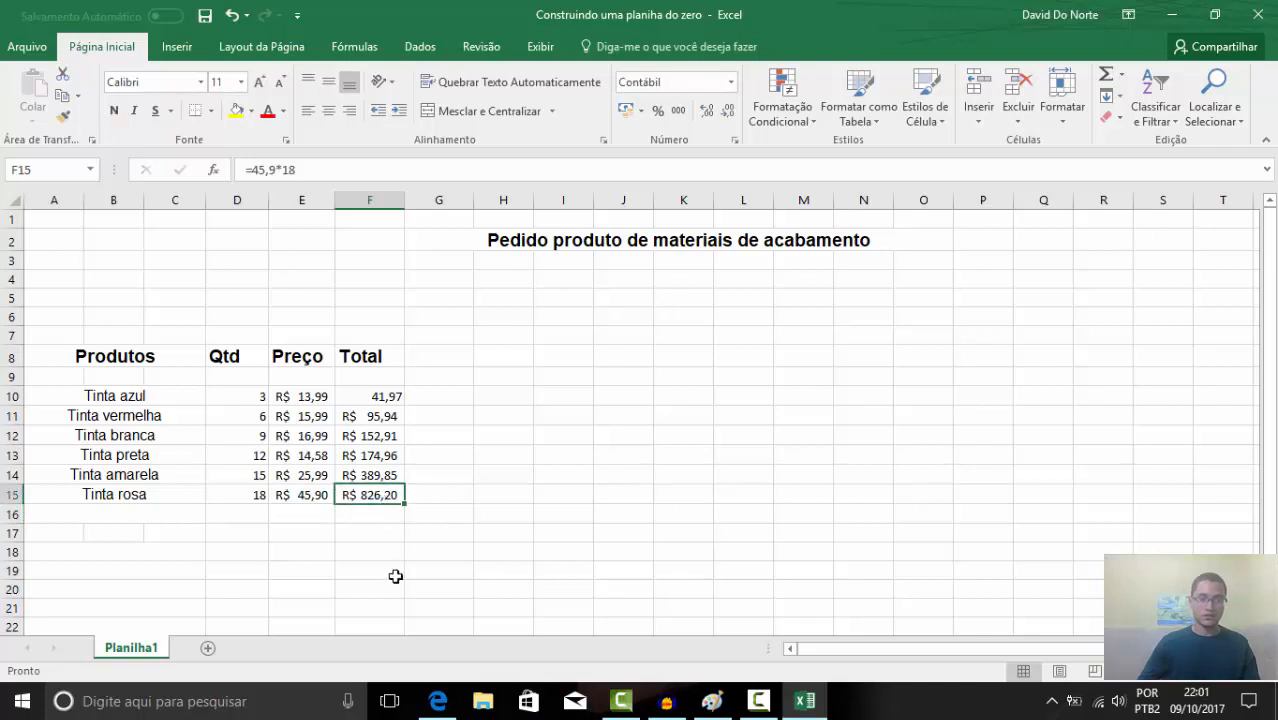
# Apply the R$ accounting number format to the totals in F10:F15
pyautogui.moveTo(374, 398); pyautogui.dragTo(374, 492)
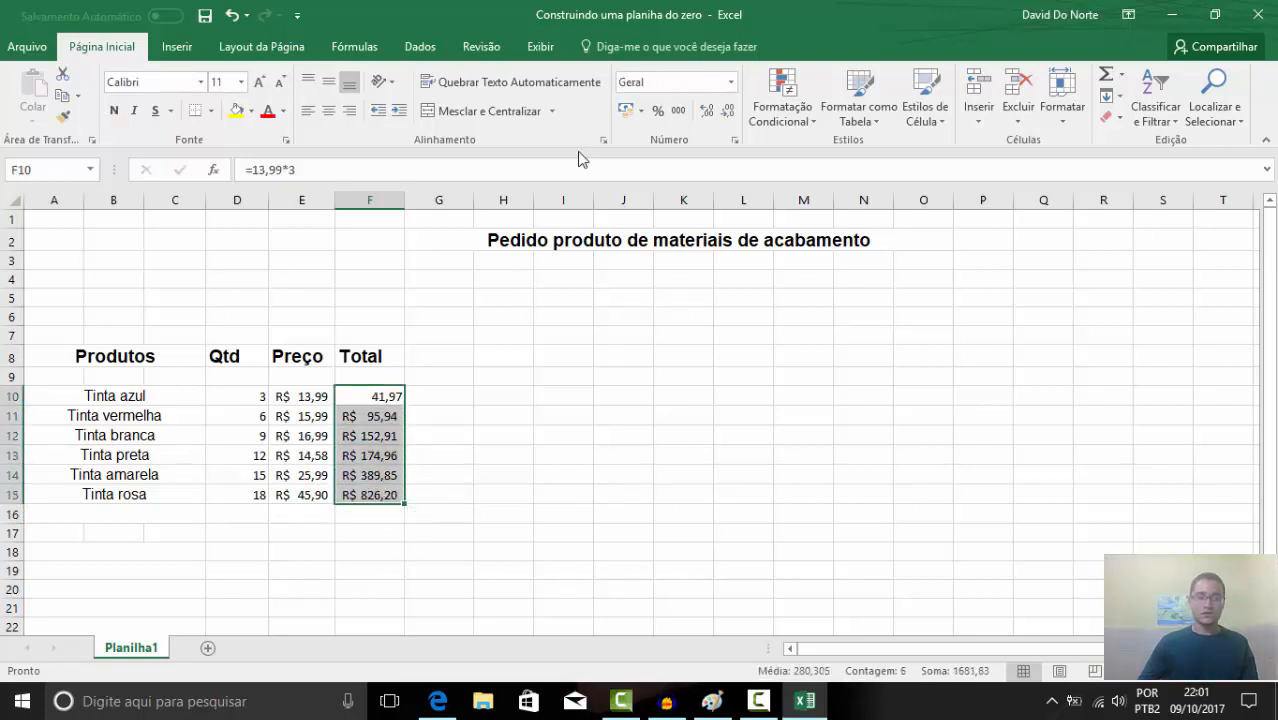
pyautogui.click(625, 111)
pyautogui.click(375, 477)
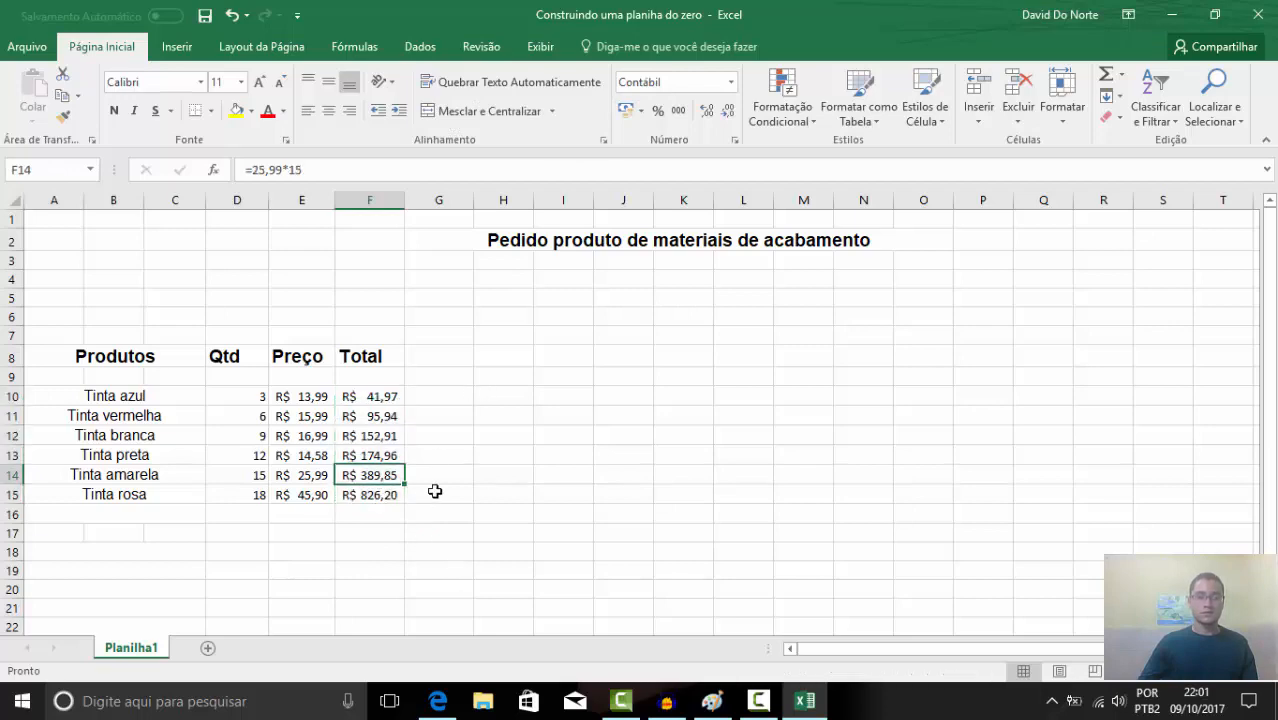
pyautogui.click(418, 521)
pyautogui.scroll(-3, 431, 477)
pyautogui.scroll(2, 431, 477)
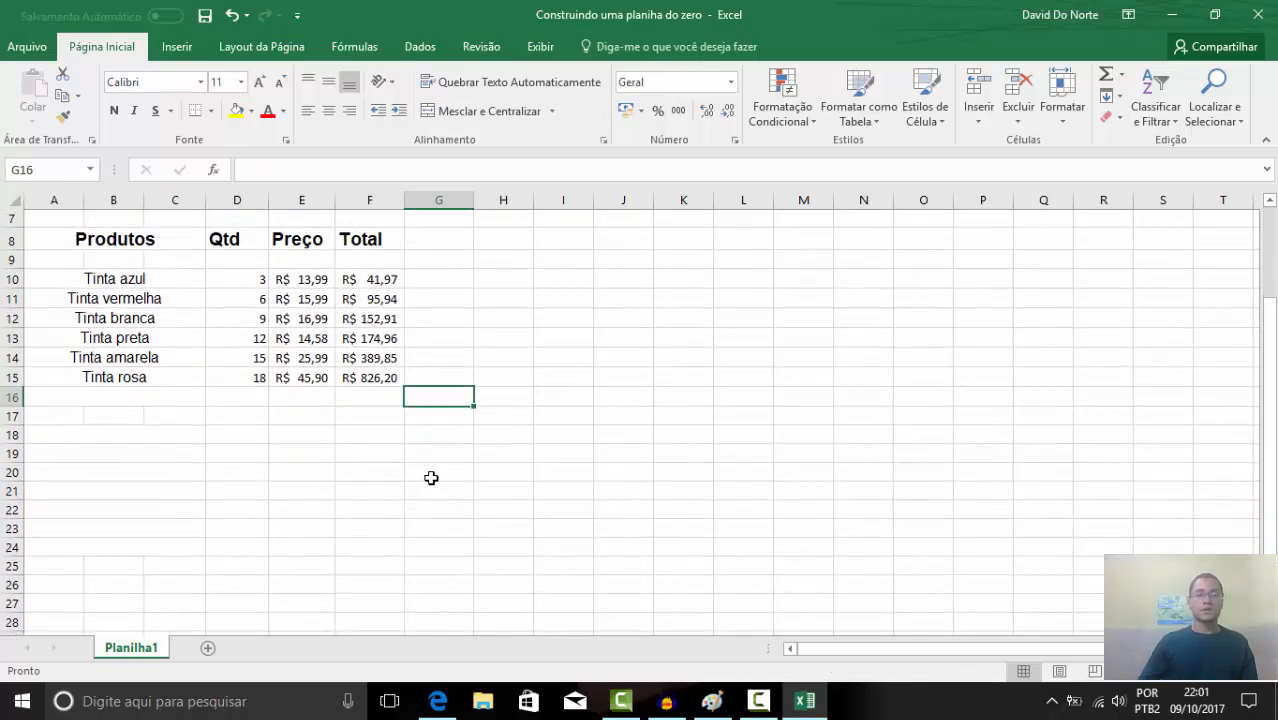
# Copy the Total heading from F8 into G8 to head a second total column
pyautogui.click(373, 337)
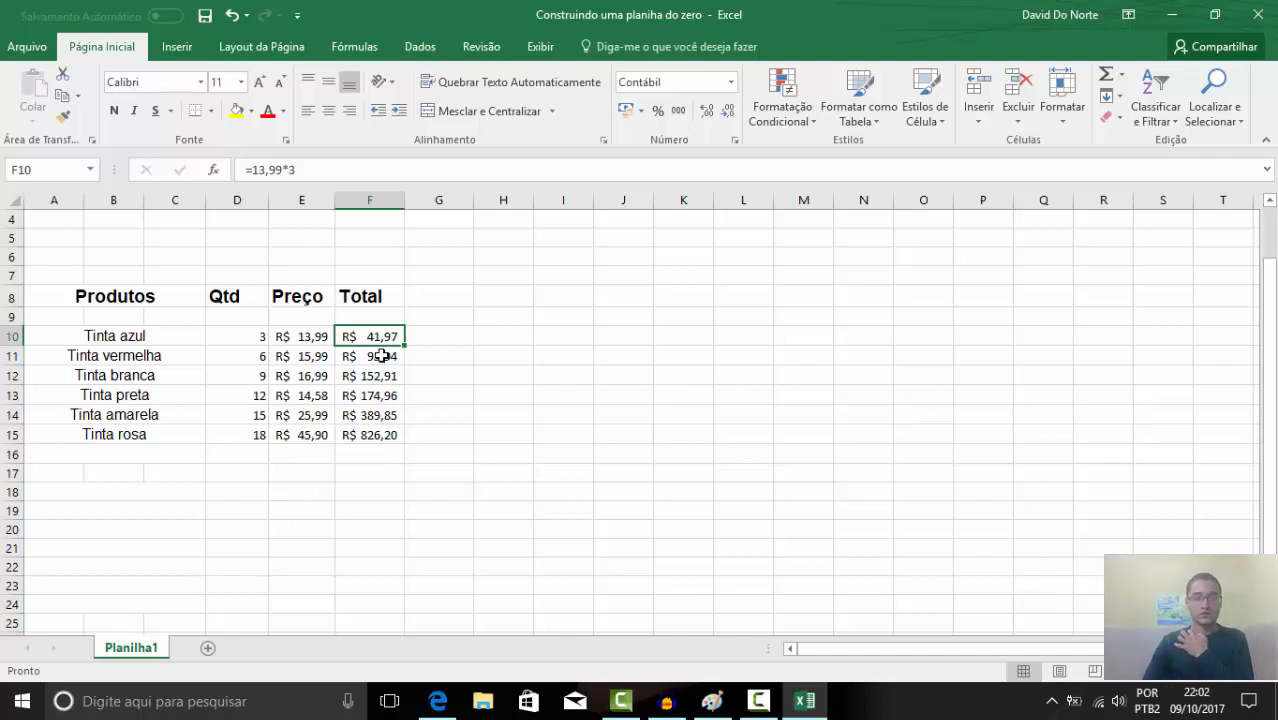
pyautogui.click(447, 339)
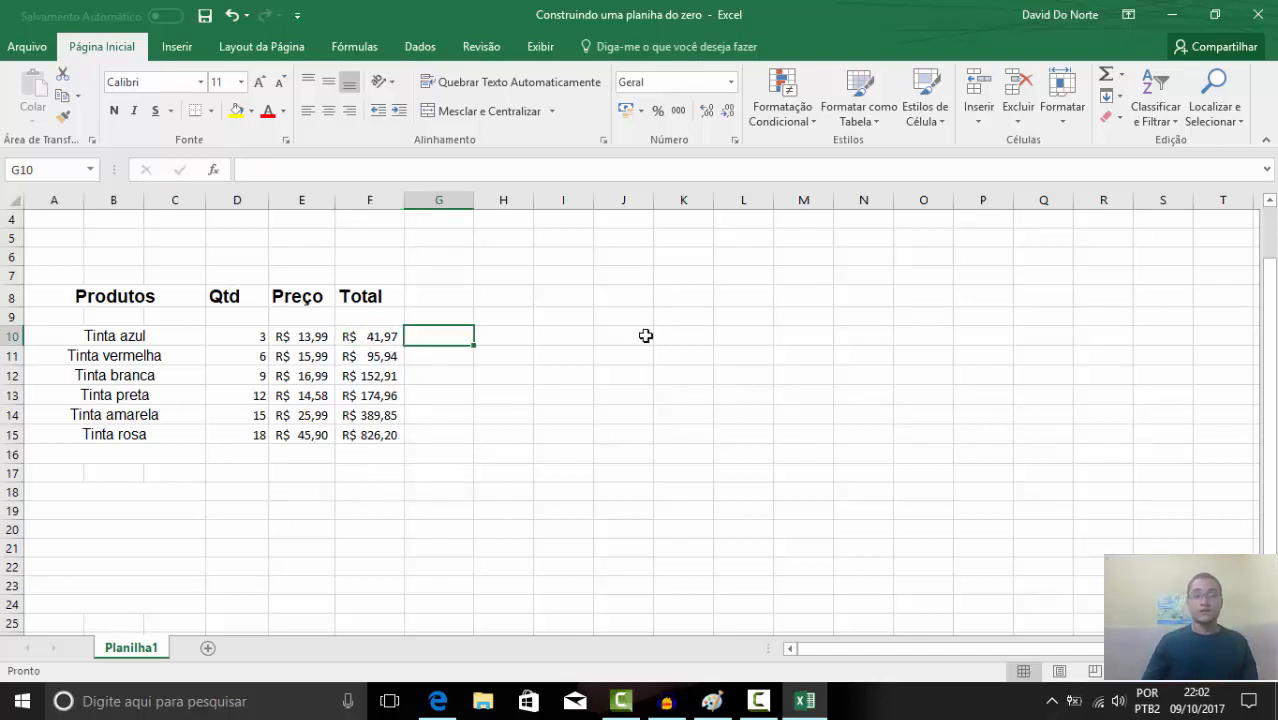
pyautogui.click(364, 296)
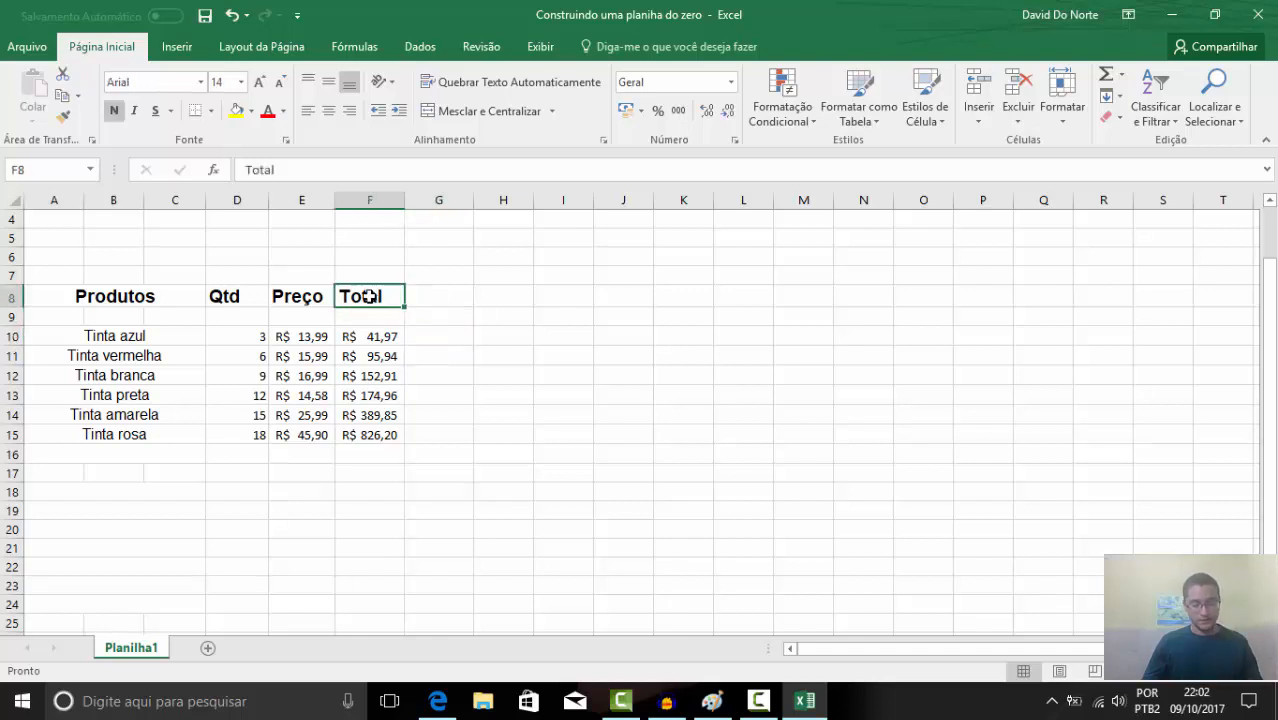
pyautogui.hotkey('ctrl', 'c')
pyautogui.click(441, 296)
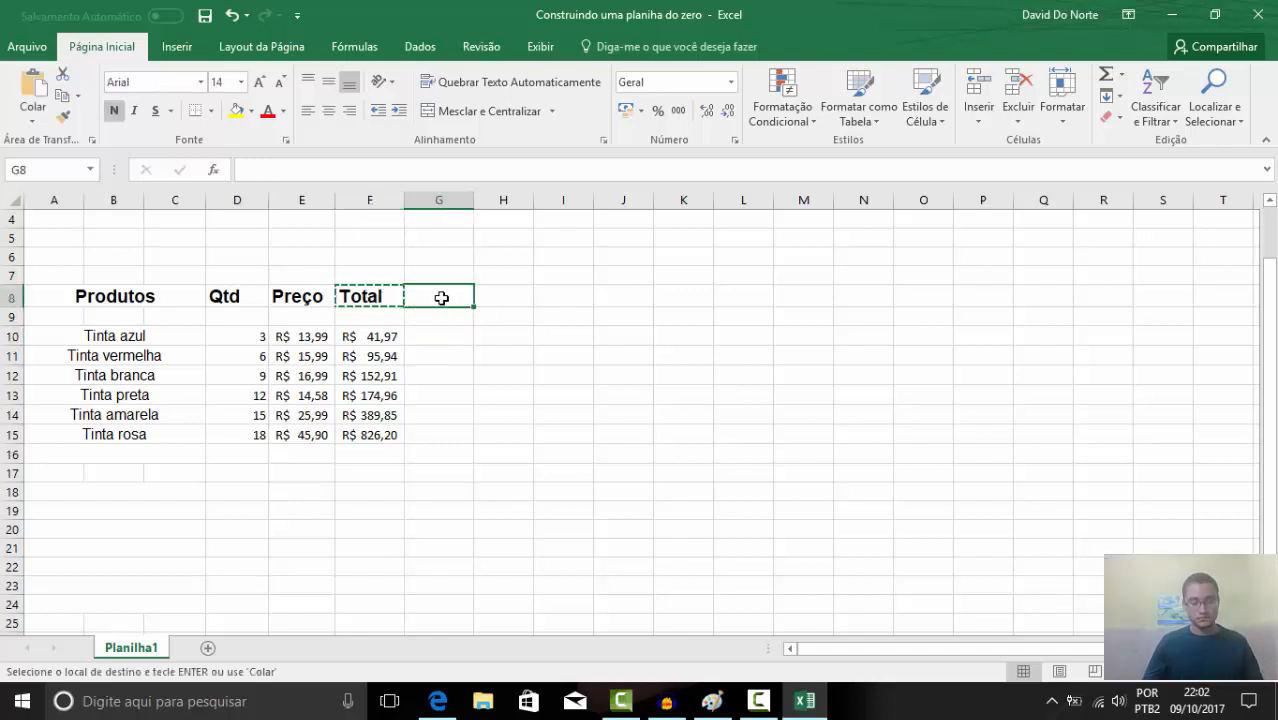
pyautogui.hotkey('ctrl', 'v')
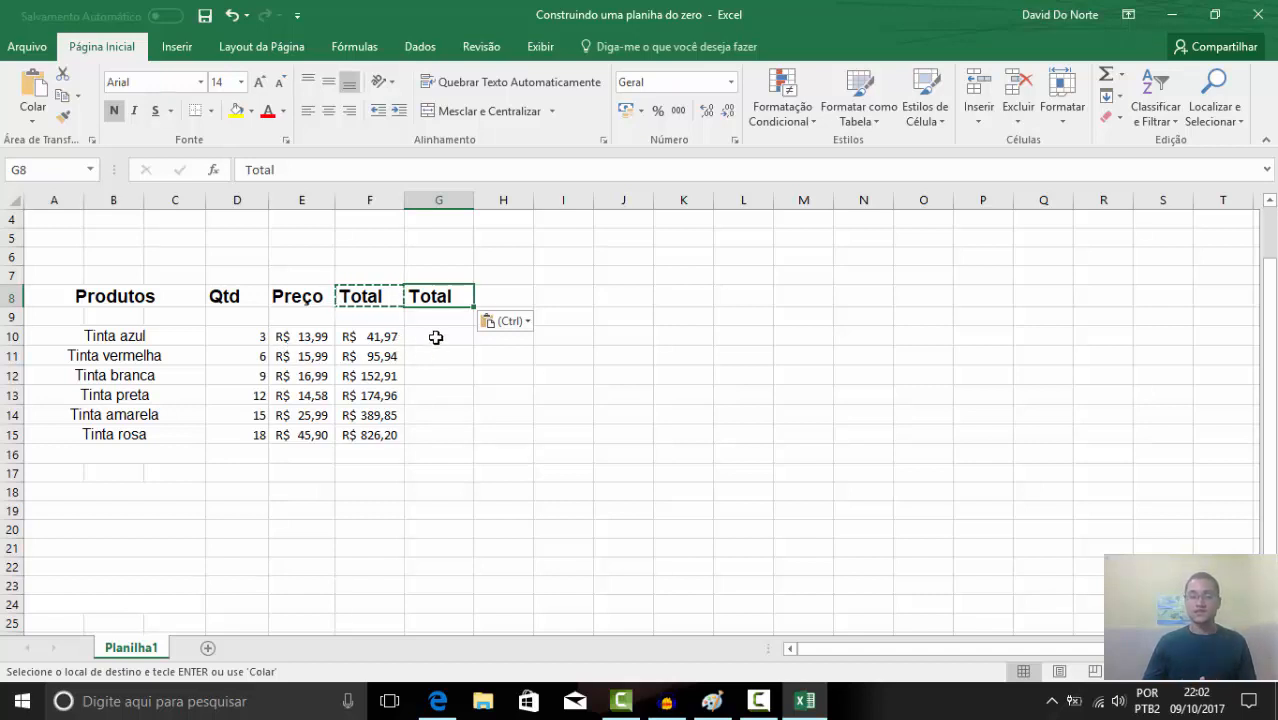
# Enter the formula =D10*E10 in G10, multiplying Tinta azul's quantity by its price through cell references
pyautogui.doubleClick(434, 333)
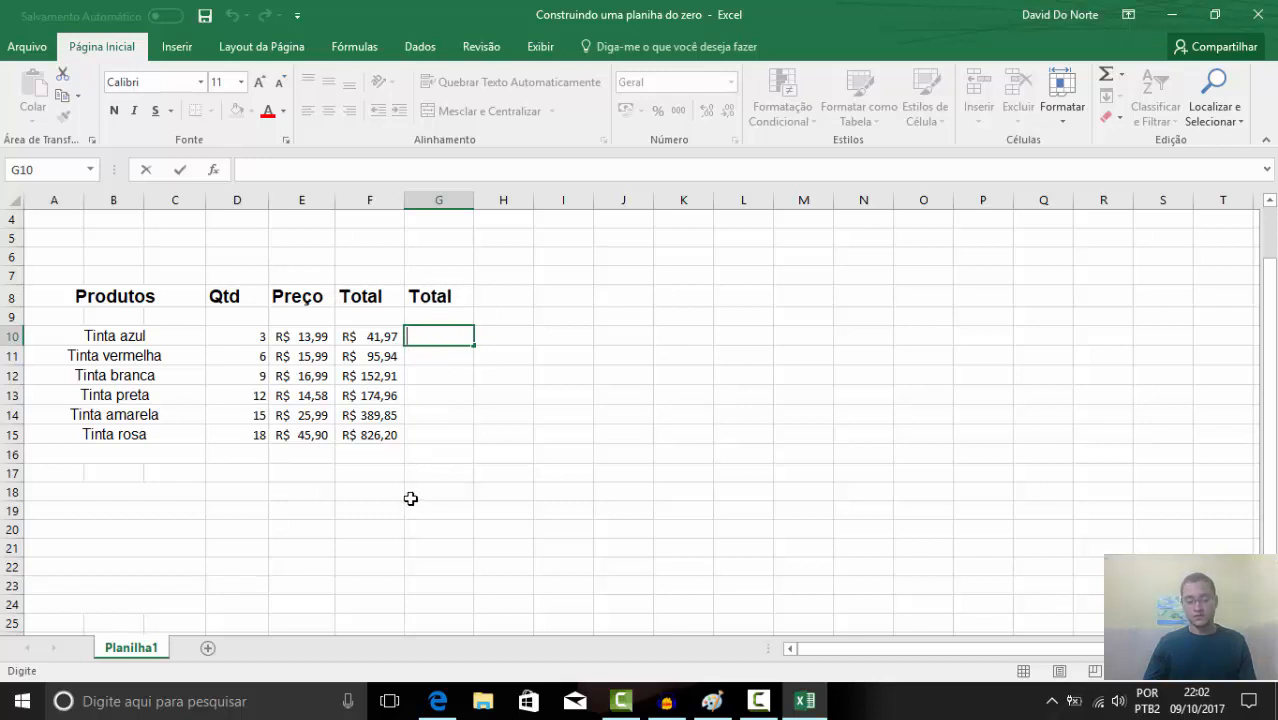
pyautogui.write('=')
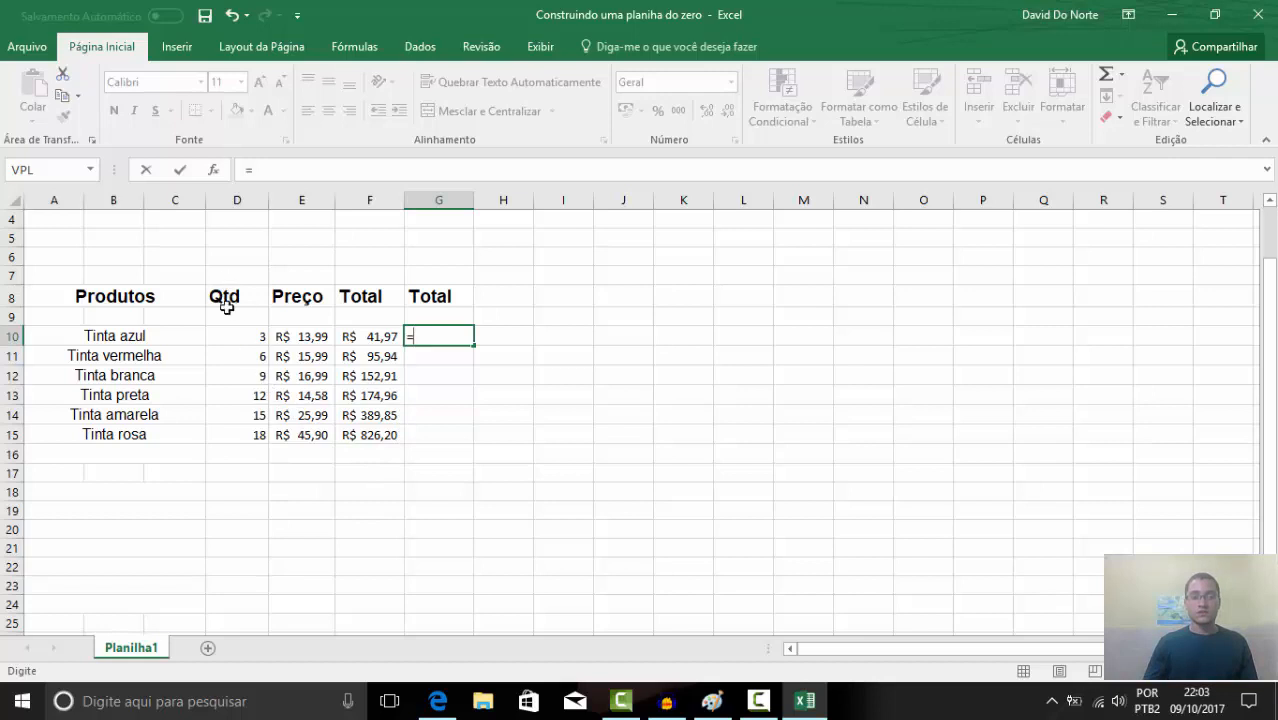
pyautogui.click(235, 336)
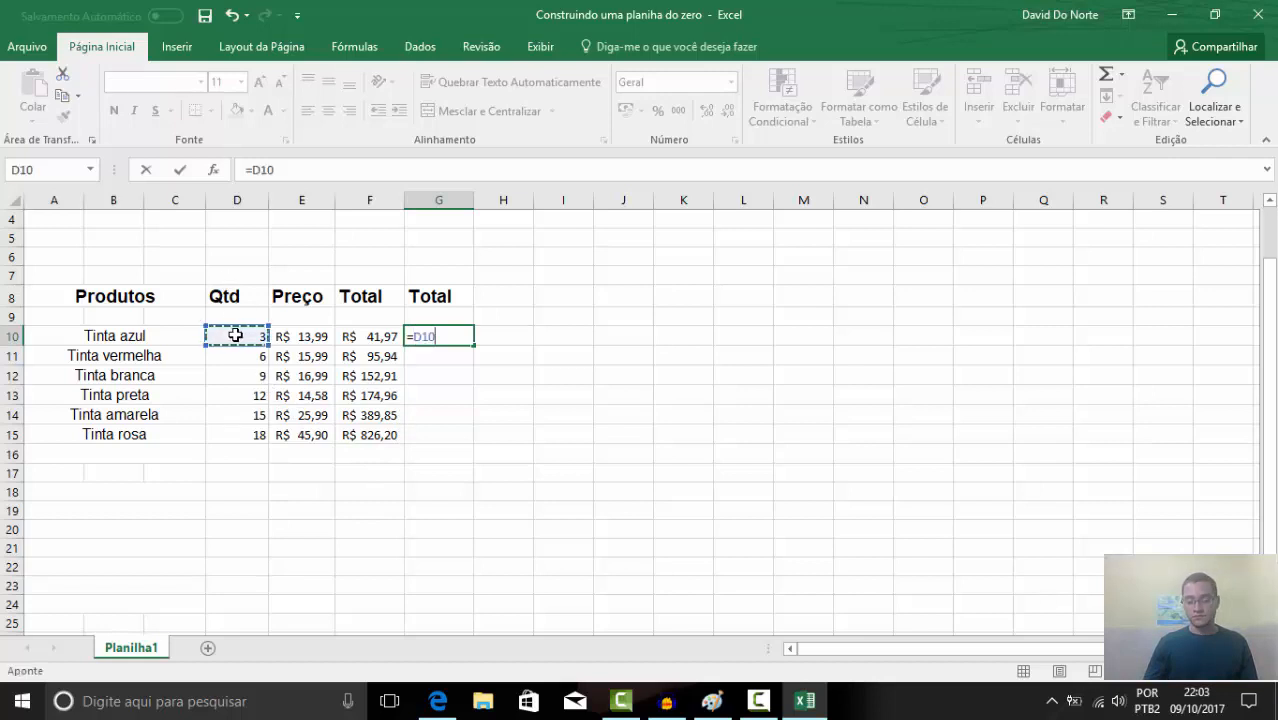
pyautogui.write('*')
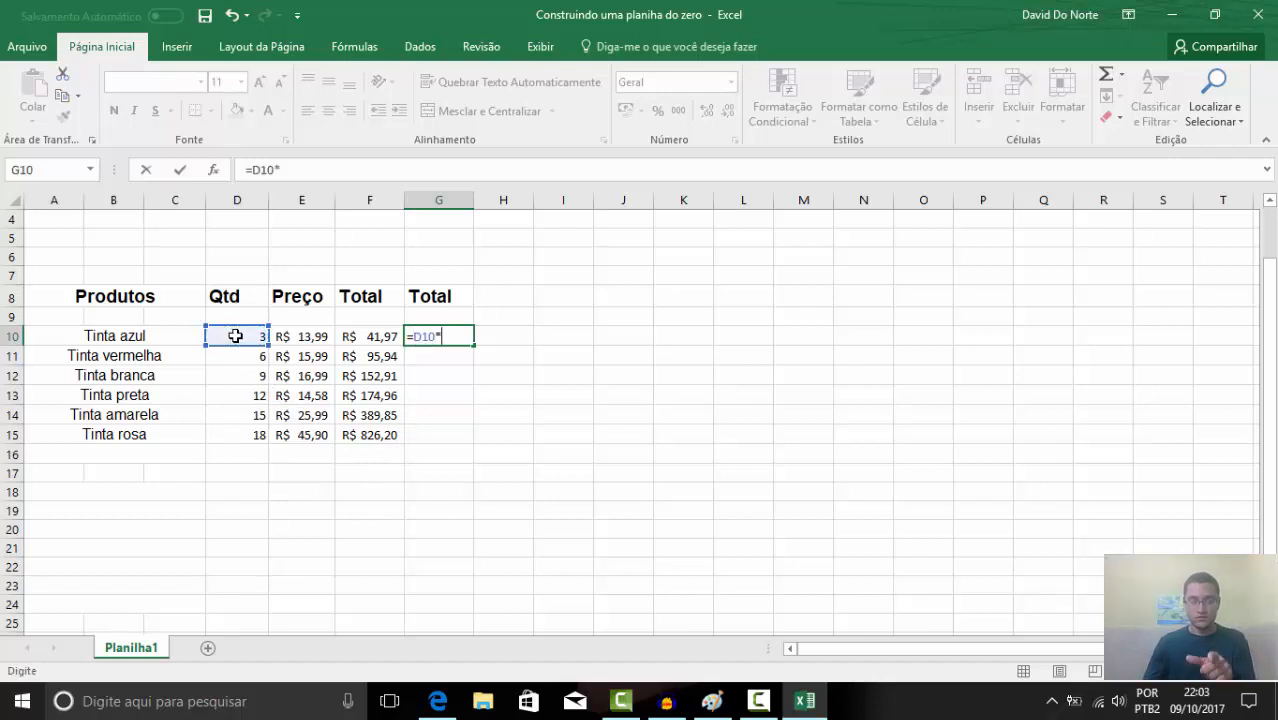
pyautogui.click(298, 338)
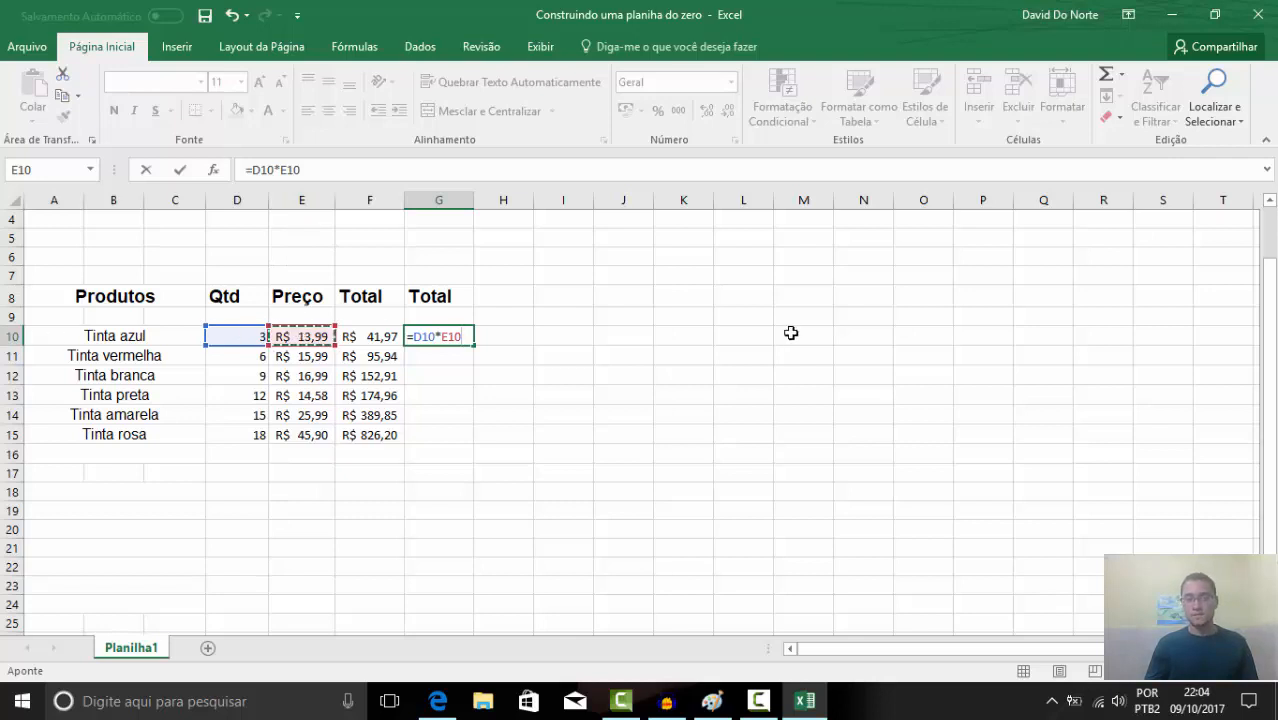
pyautogui.press('Return')
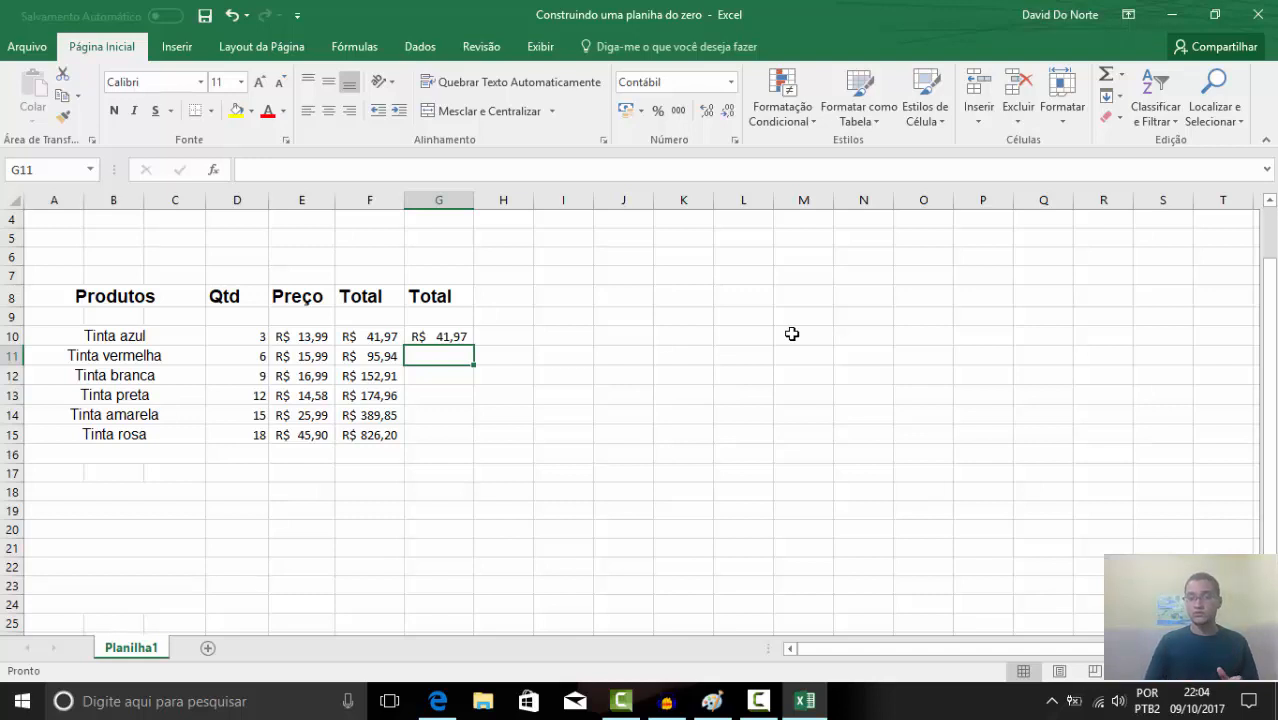
pyautogui.click(448, 336)
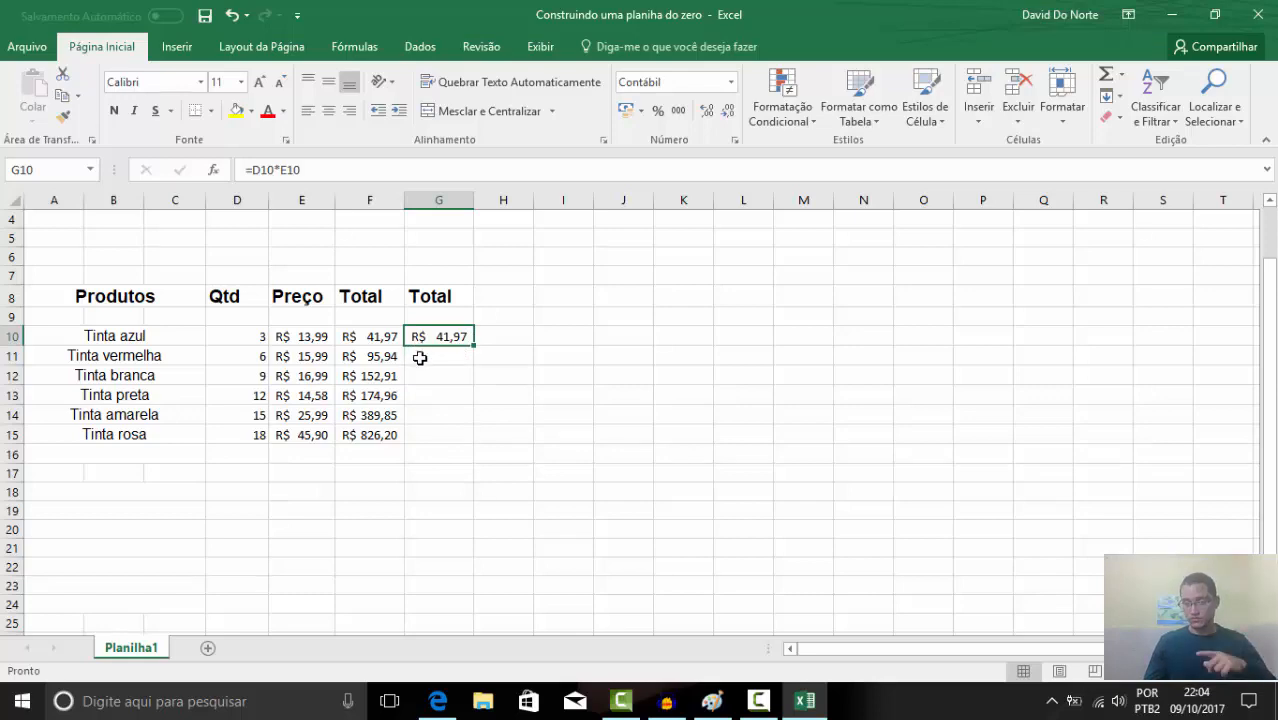
# Switch to Paint and undo all the brush strokes of the plus, minus, asterisk and slash symbols
pyautogui.click(708, 703)
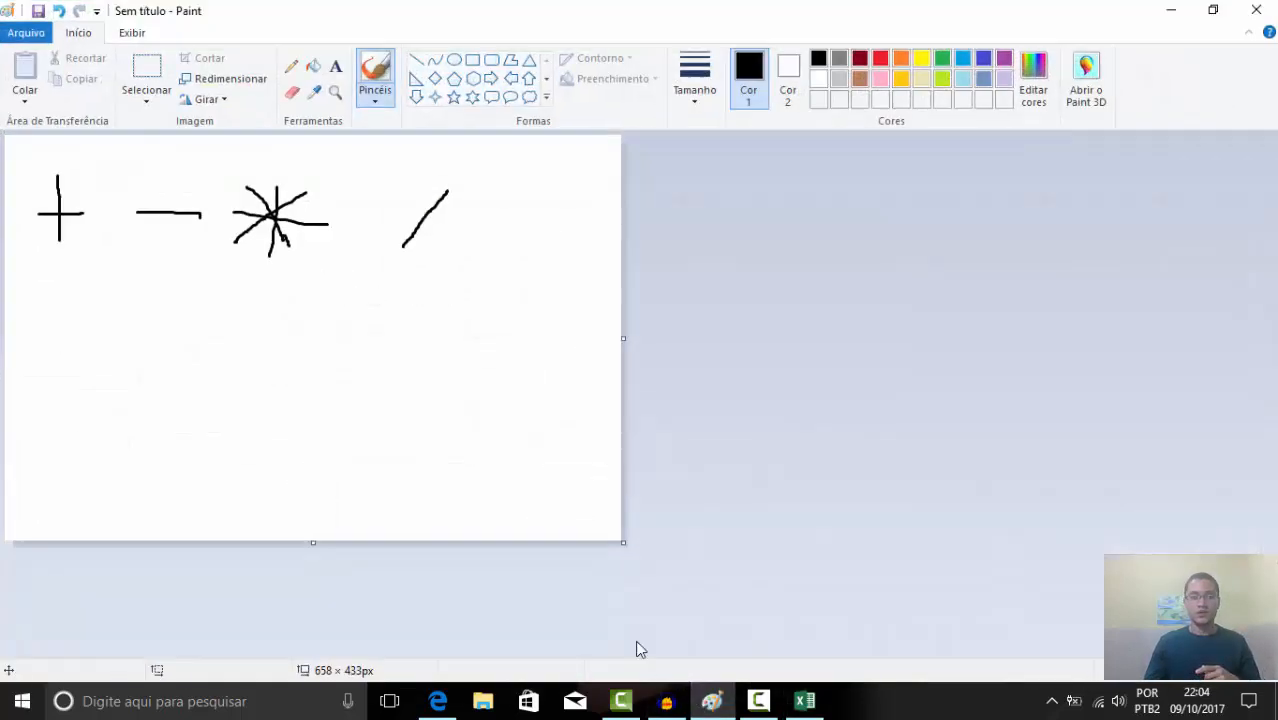
pyautogui.hotkey('ctrl', 'z')
pyautogui.hotkey('ctrl', 'z')
pyautogui.hotkey('ctrl', 'z')
pyautogui.hotkey('ctrl', 'z')
pyautogui.hotkey('ctrl', 'z')
pyautogui.hotkey('ctrl', 'z')
pyautogui.hotkey('ctrl', 'z')
pyautogui.hotkey('ctrl', 'z')
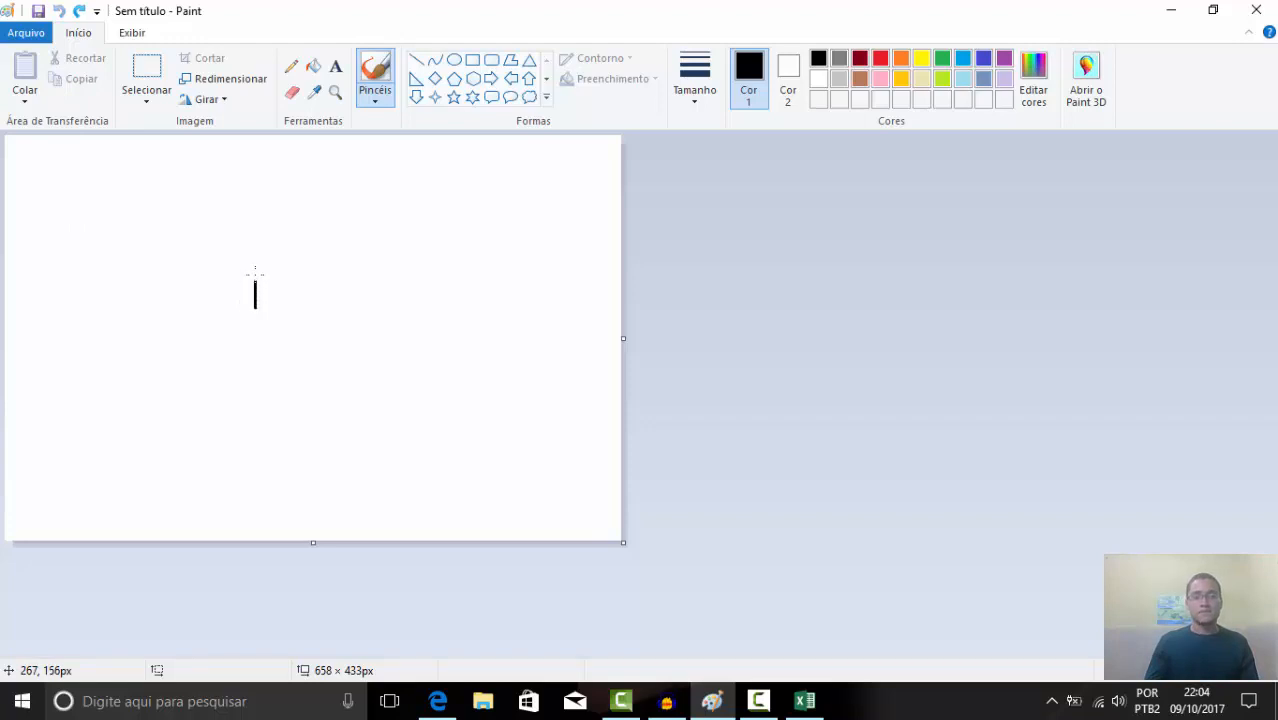
# Draw four black brush arrows around the canvas's middle-left area, pointing up, right, down and left
pyautogui.moveTo(244, 238)
pyautogui.mouseDown()
pyautogui.moveTo(269, 229)
pyautogui.moveTo(272, 240)
pyautogui.mouseUp()
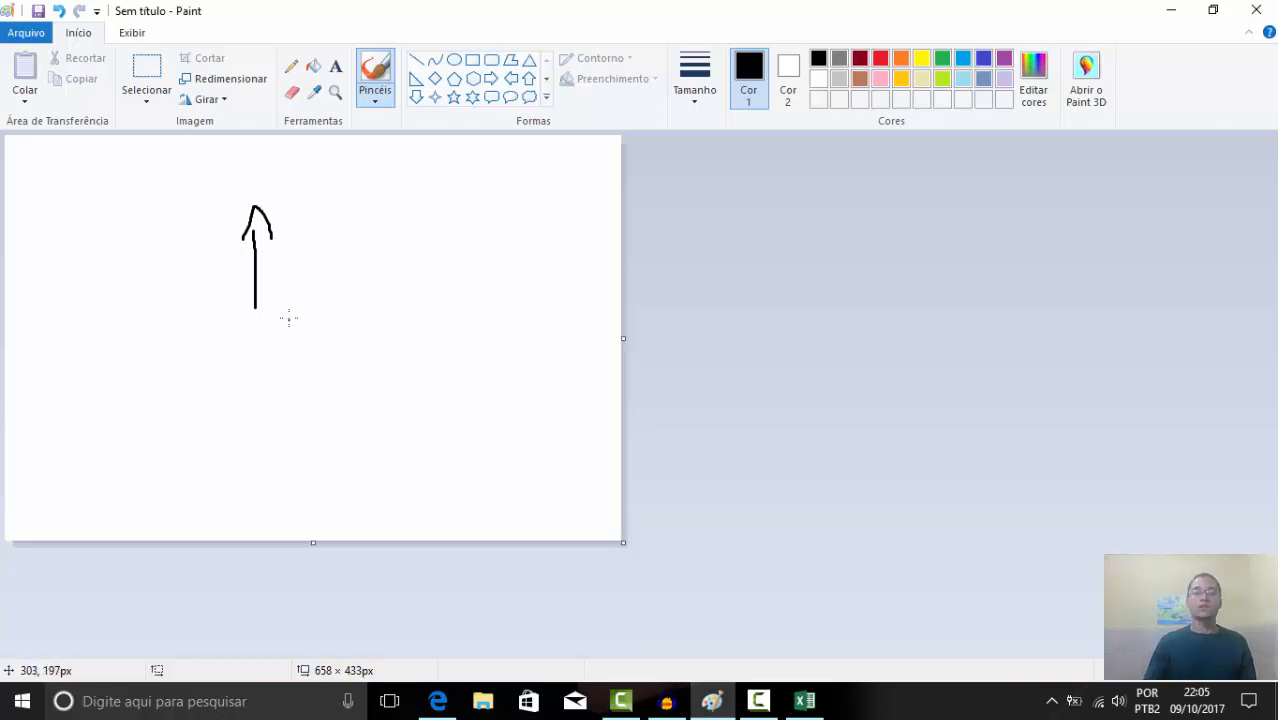
pyautogui.moveTo(288, 313)
pyautogui.mouseDown()
pyautogui.moveTo(352, 312)
pyautogui.moveTo(382, 329)
pyautogui.moveTo(357, 337)
pyautogui.mouseUp()
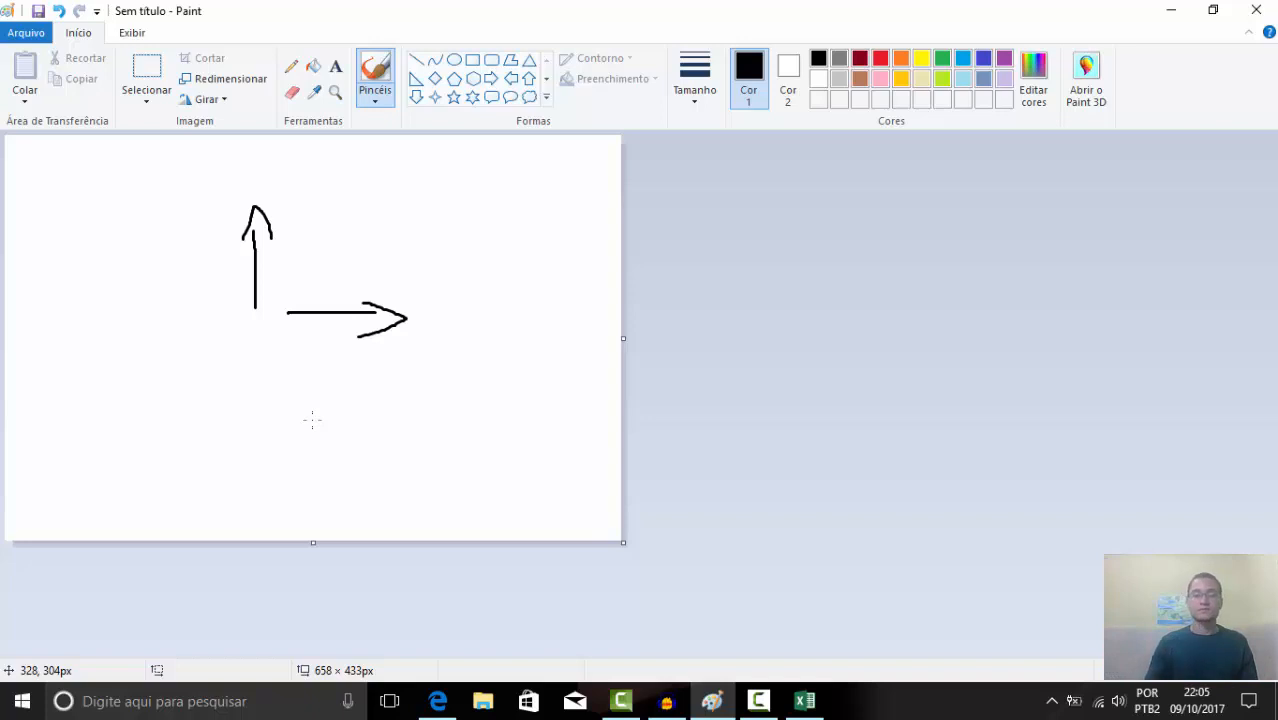
pyautogui.moveTo(253, 348); pyautogui.dragTo(266, 426)
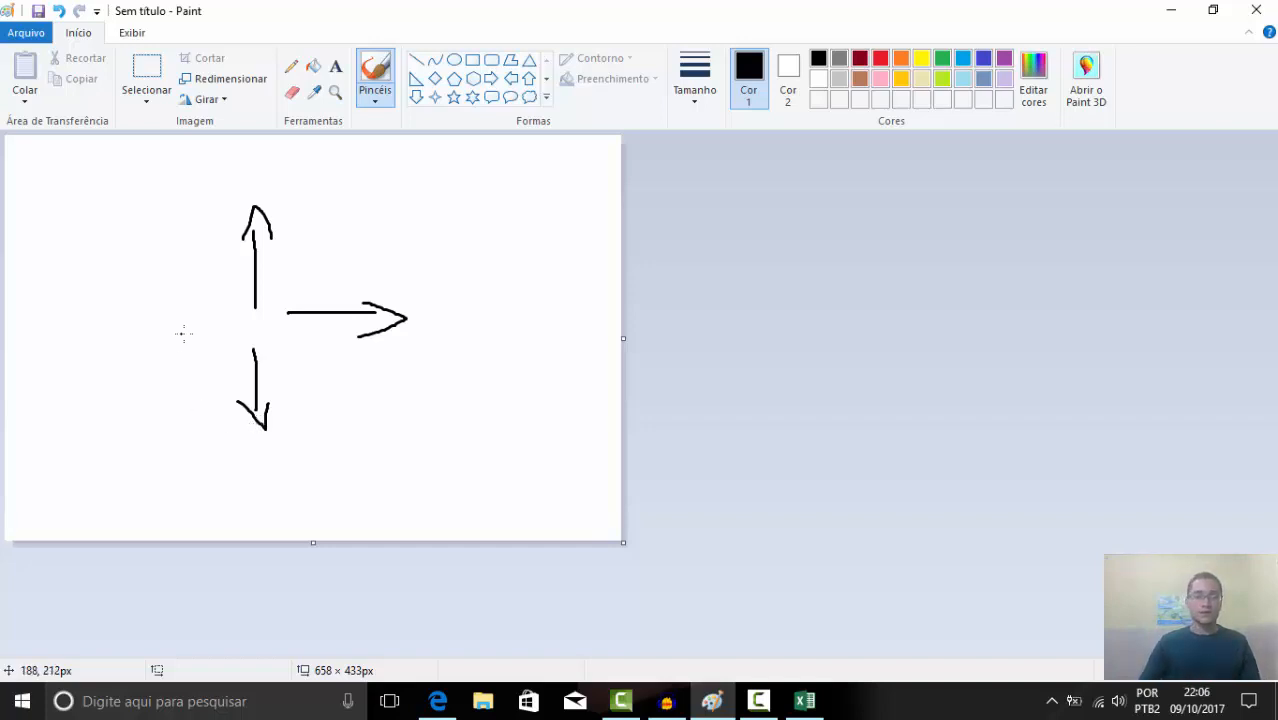
pyautogui.moveTo(220, 323)
pyautogui.mouseDown()
pyautogui.moveTo(62, 318)
pyautogui.moveTo(115, 334)
pyautogui.mouseUp()
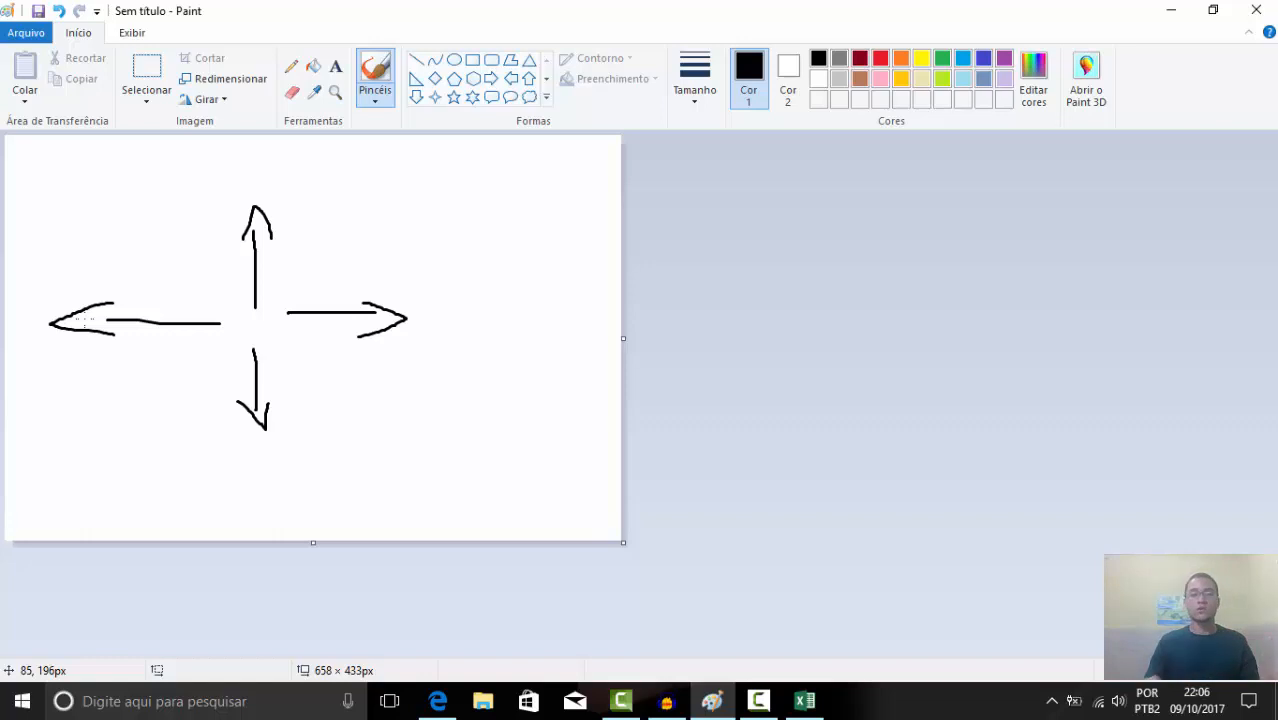
# Switch back to Excel and fill the G10 formula down through G15 for the remaining products
pyautogui.click(808, 701)
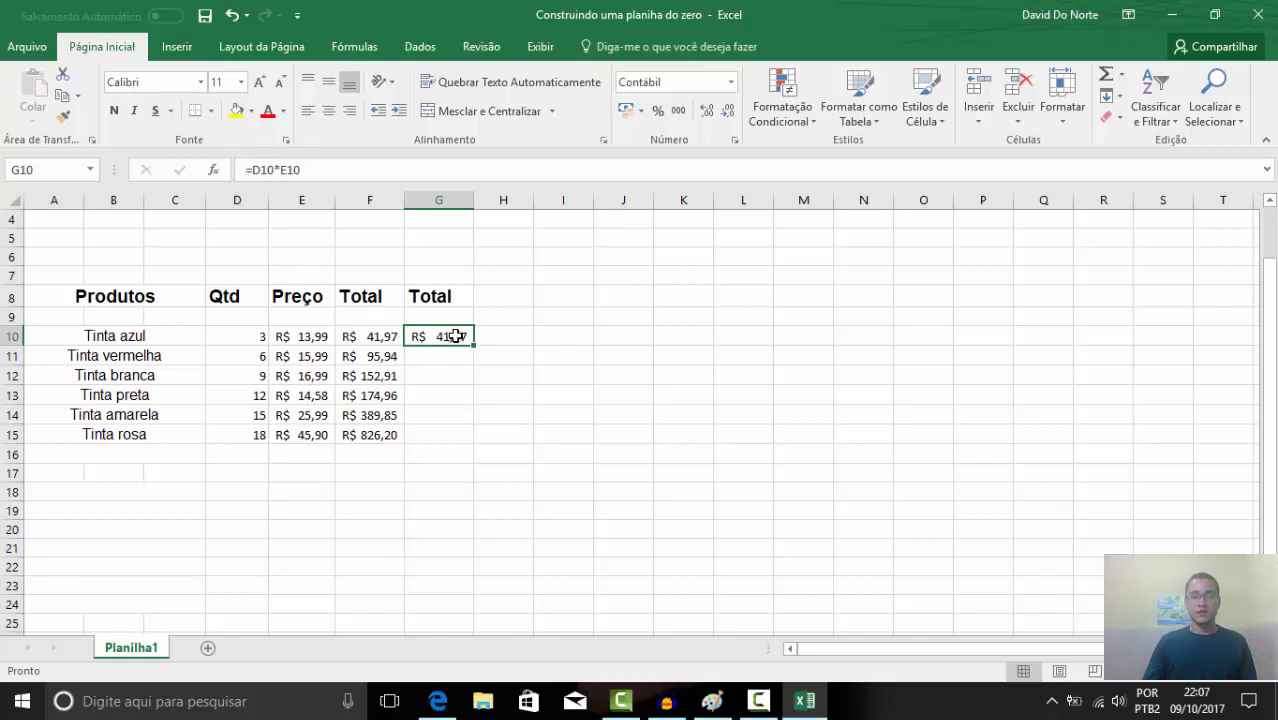
pyautogui.moveTo(472, 343); pyautogui.dragTo(481, 446)
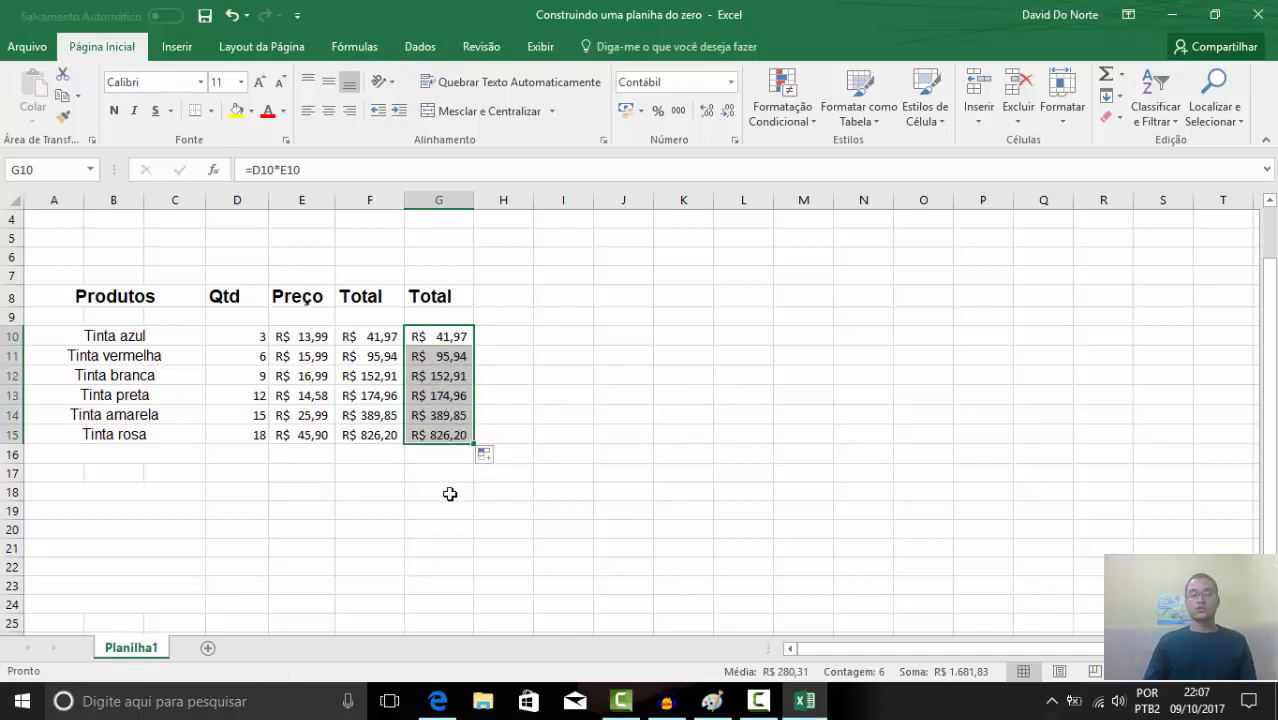
pyautogui.click(414, 476)
pyautogui.moveTo(435, 440); pyautogui.dragTo(384, 396)
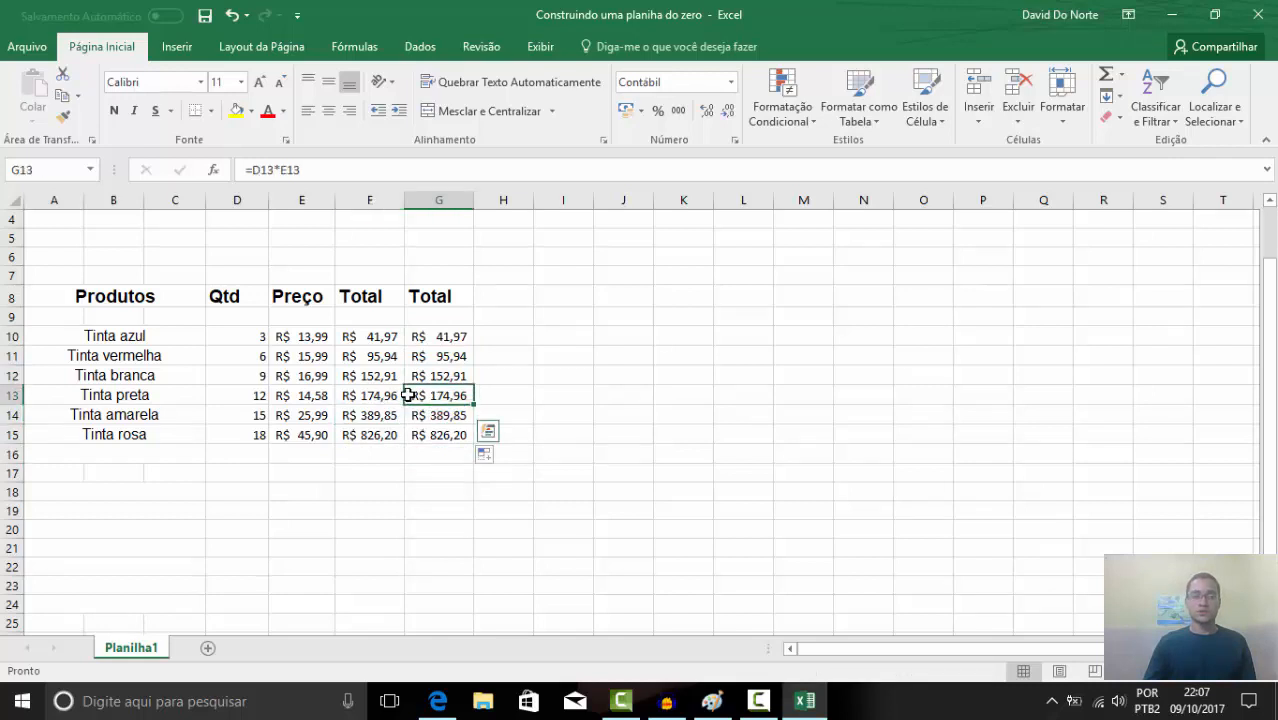
pyautogui.click(537, 459)
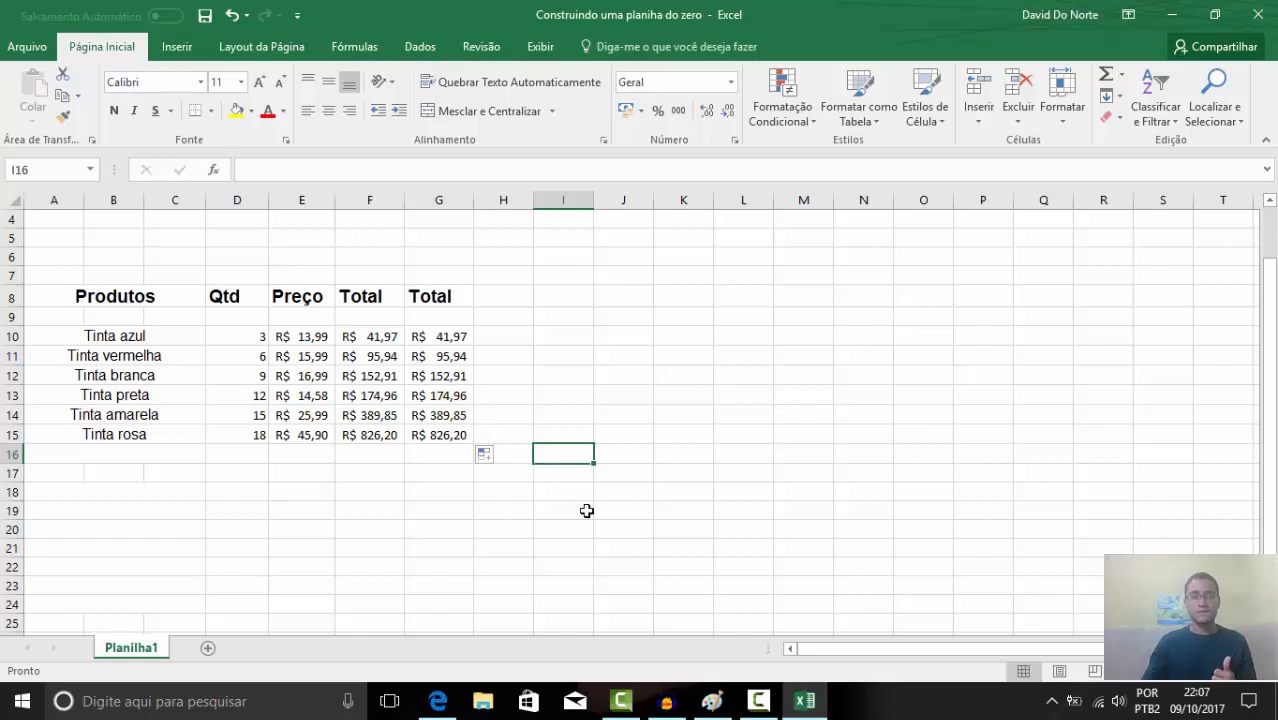
# Examine the filled formulas in G10 and G11, the D11 and E11 cells they multiply, and the range G10:G15
pyautogui.click(448, 356)
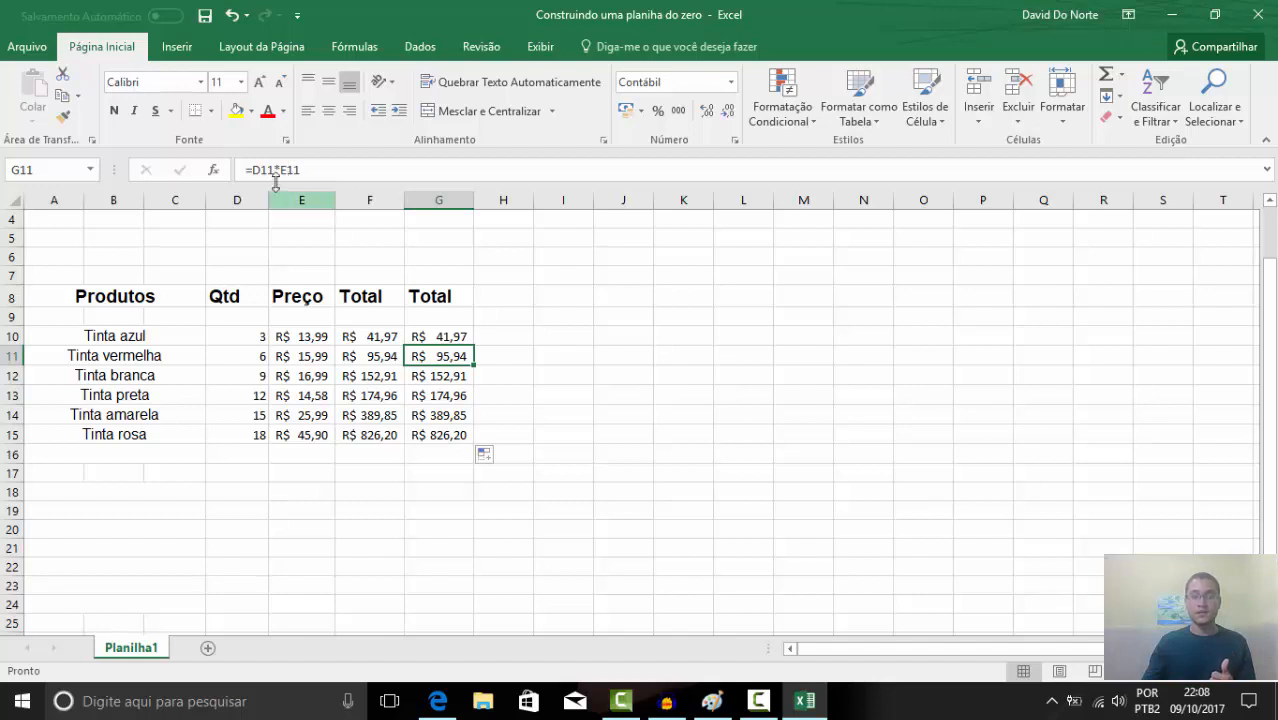
pyautogui.click(440, 337)
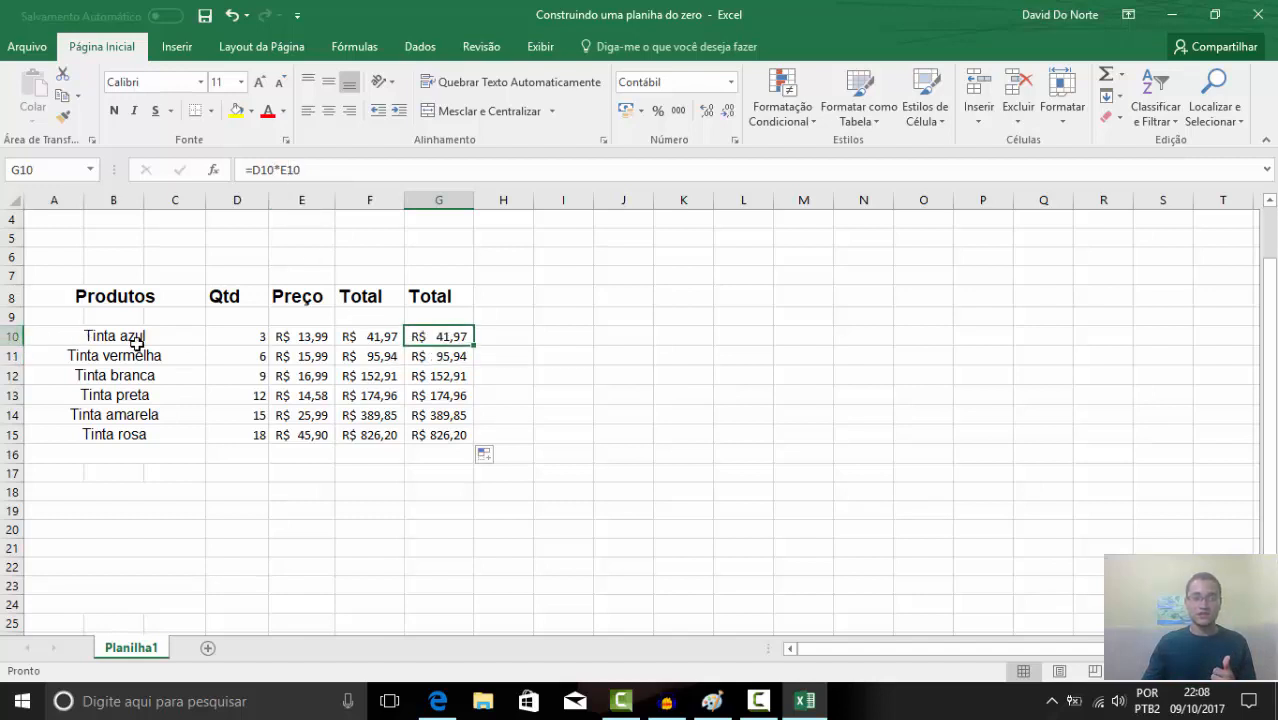
pyautogui.click(448, 356)
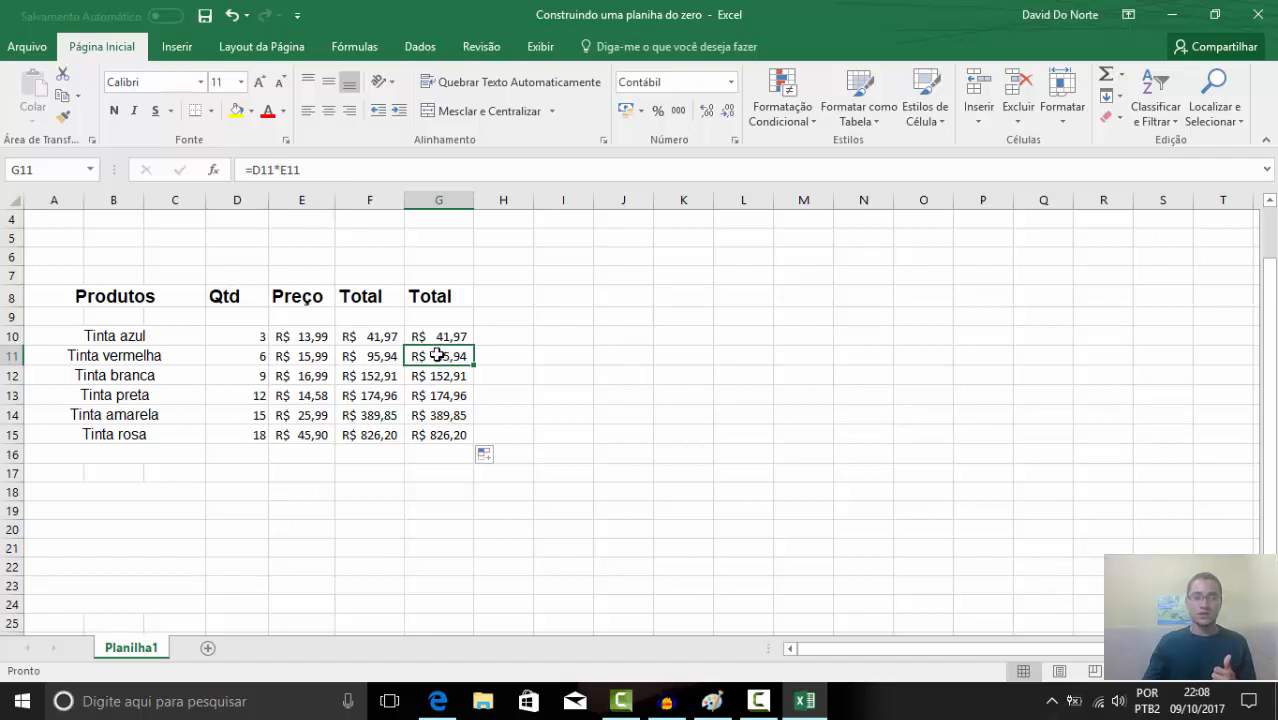
pyautogui.click(250, 356)
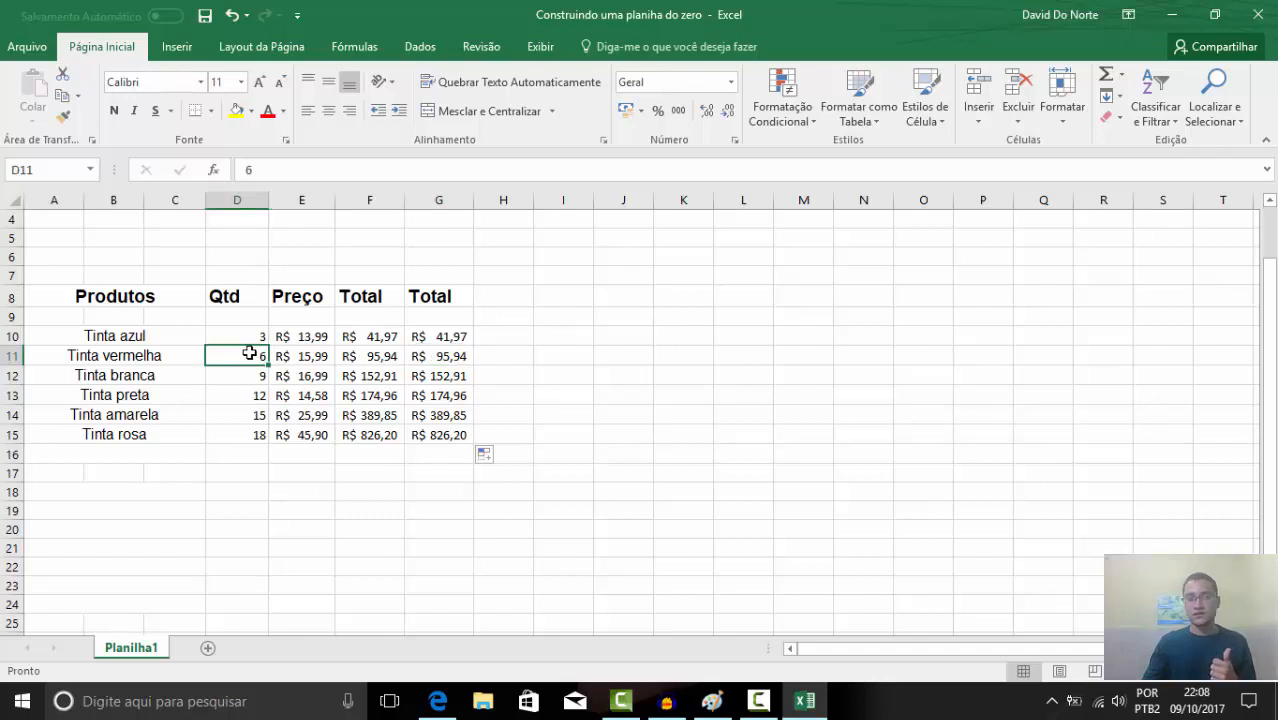
pyautogui.click(312, 356)
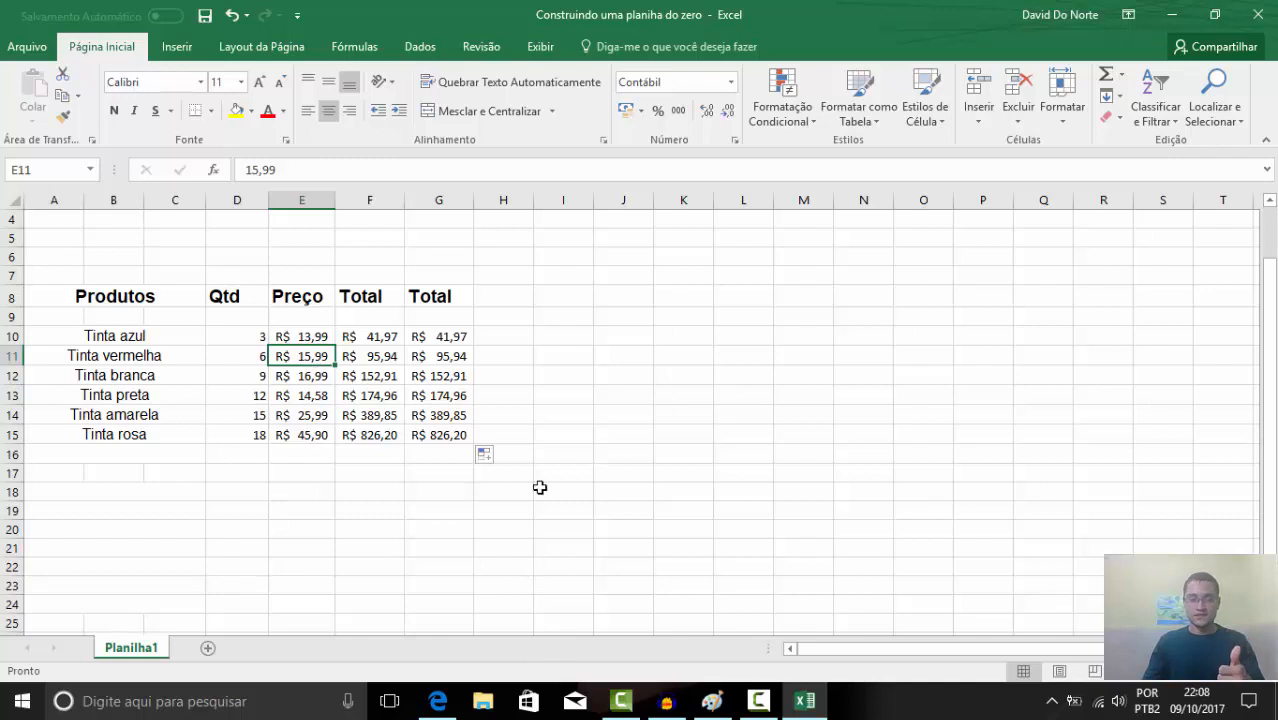
pyautogui.moveTo(455, 340); pyautogui.dragTo(454, 436)
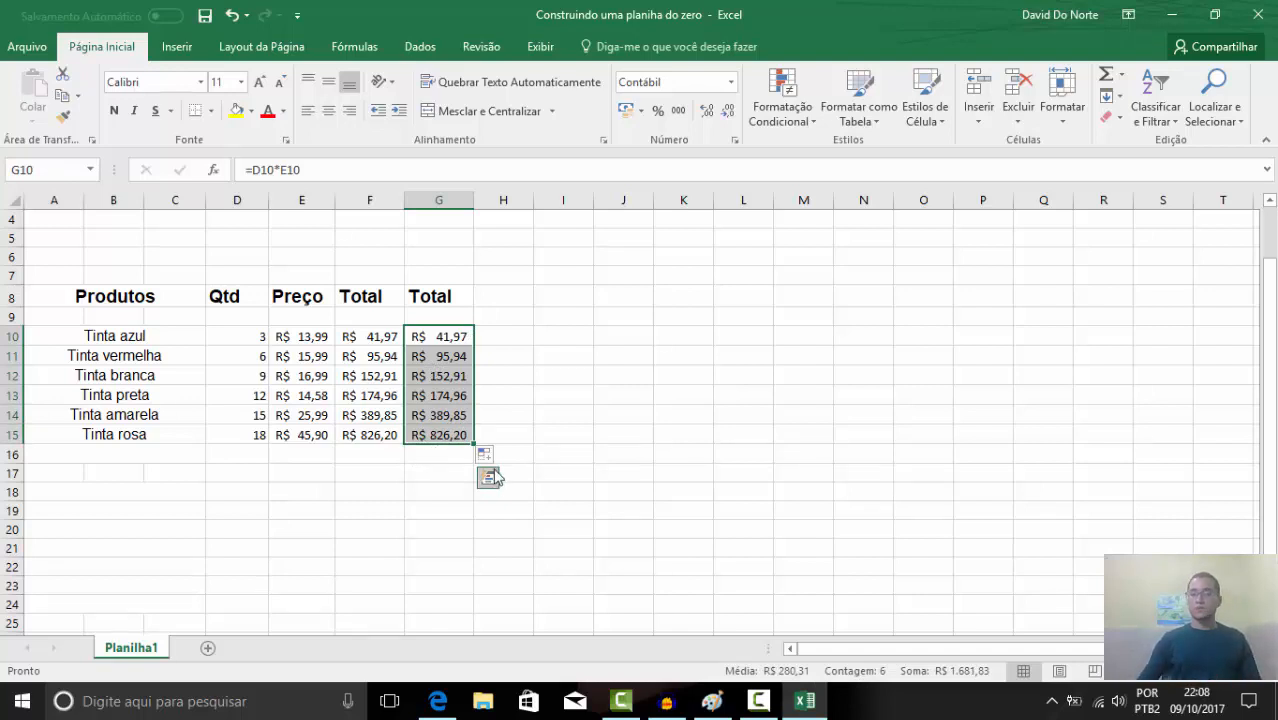
# Merge and center cells A17:C17 below the product list and enter the label Total
pyautogui.doubleClick(125, 473)
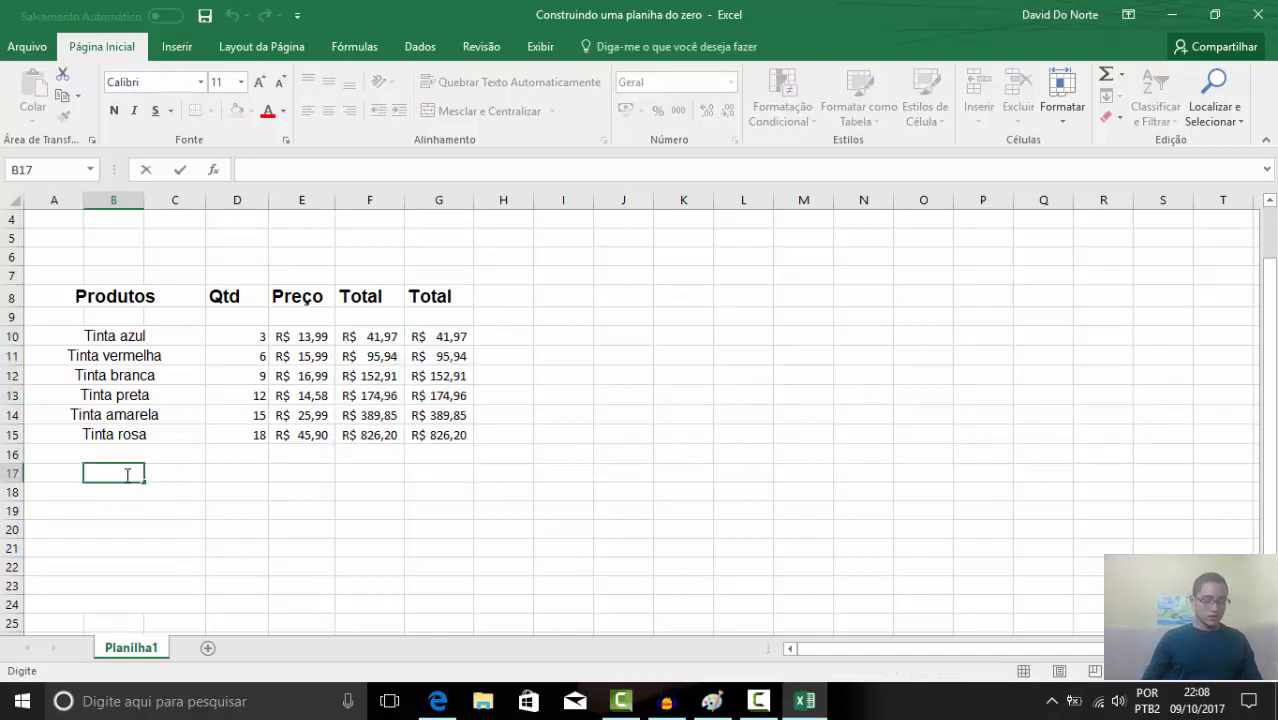
pyautogui.click(189, 474)
pyautogui.moveTo(189, 474); pyautogui.dragTo(50, 473)
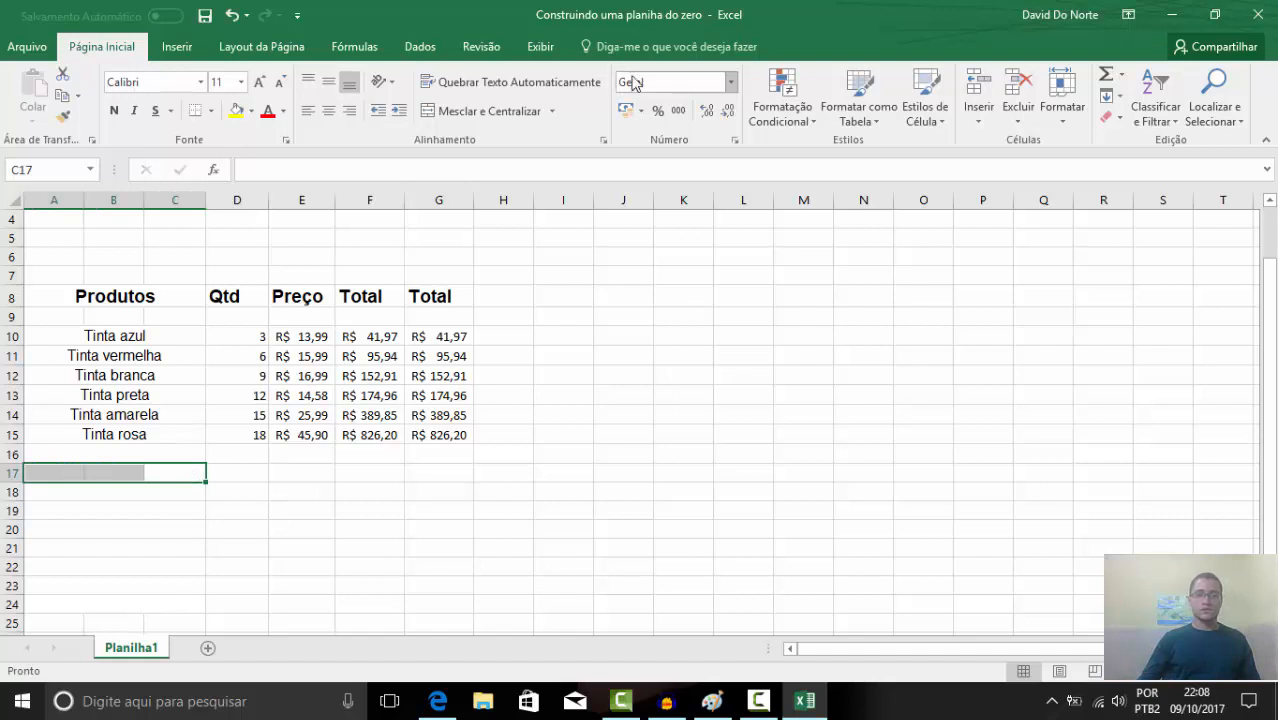
pyautogui.click(482, 113)
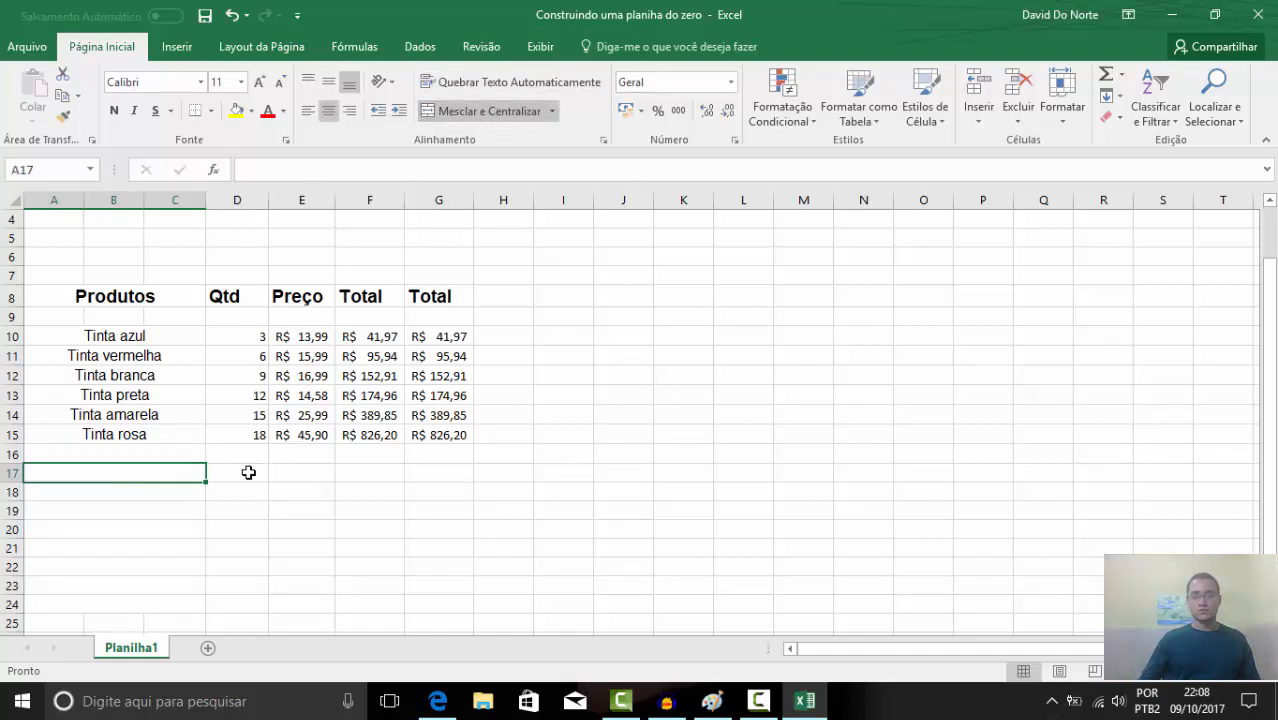
pyautogui.write('T')
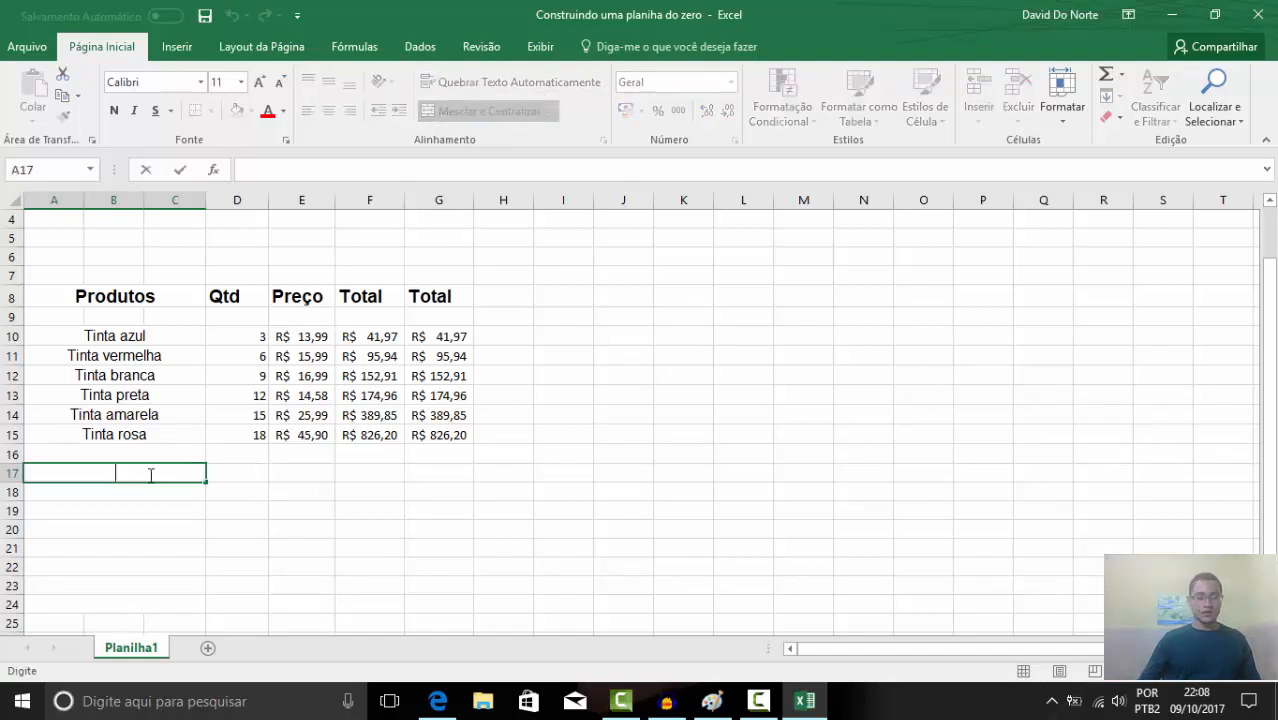
pyautogui.write('otal')
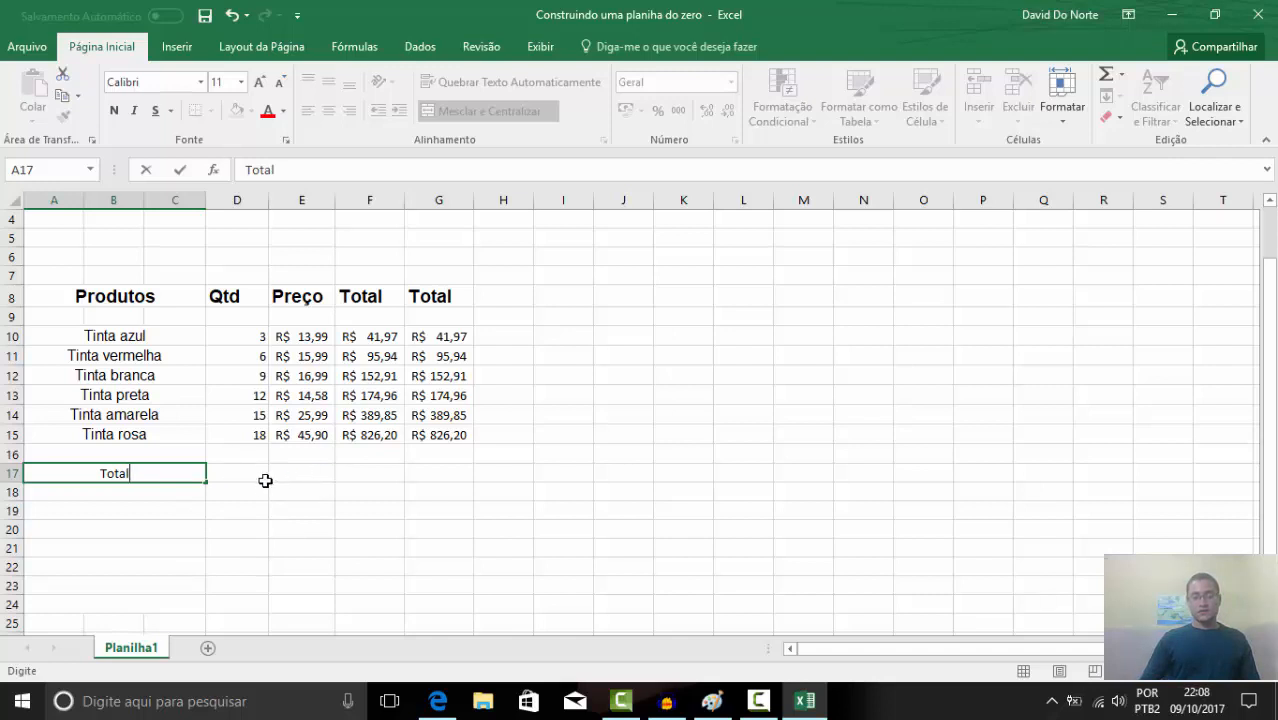
pyautogui.press('Tab')
# Try to total the product values in G17 with the plain range formula =G10:G15
pyautogui.press('Tab')
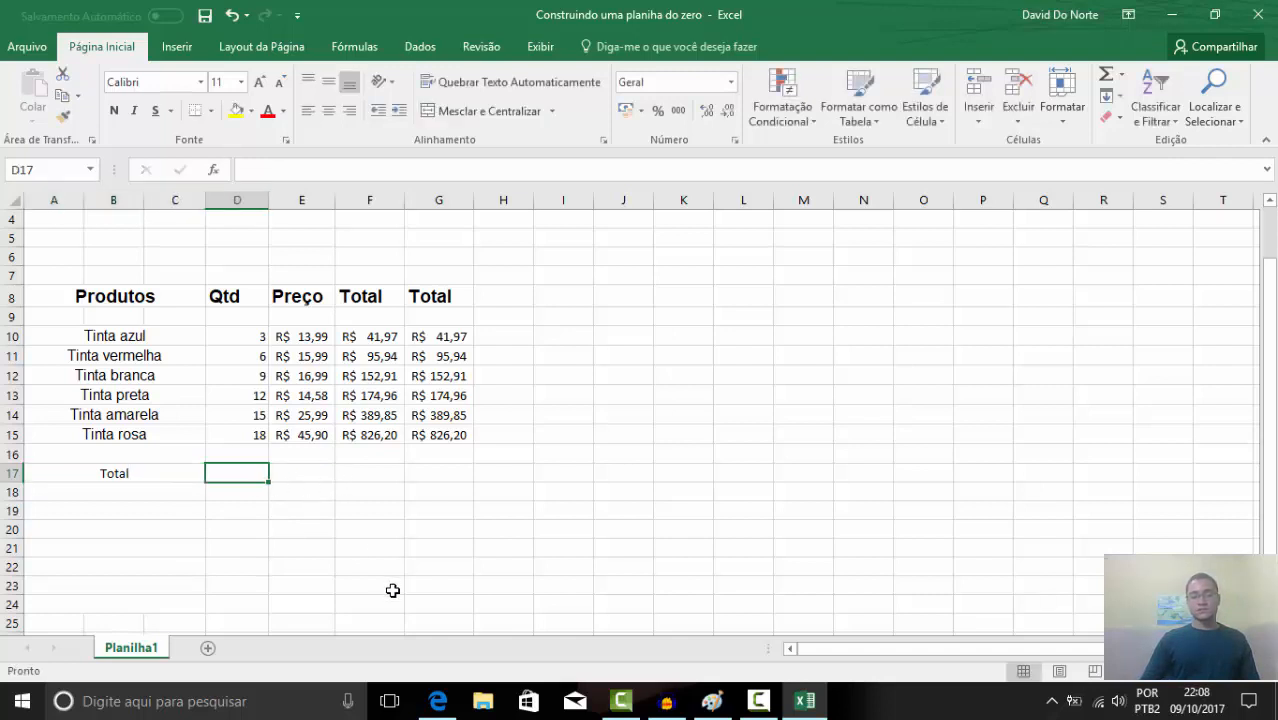
pyautogui.press('Tab')
pyautogui.press('Tab')
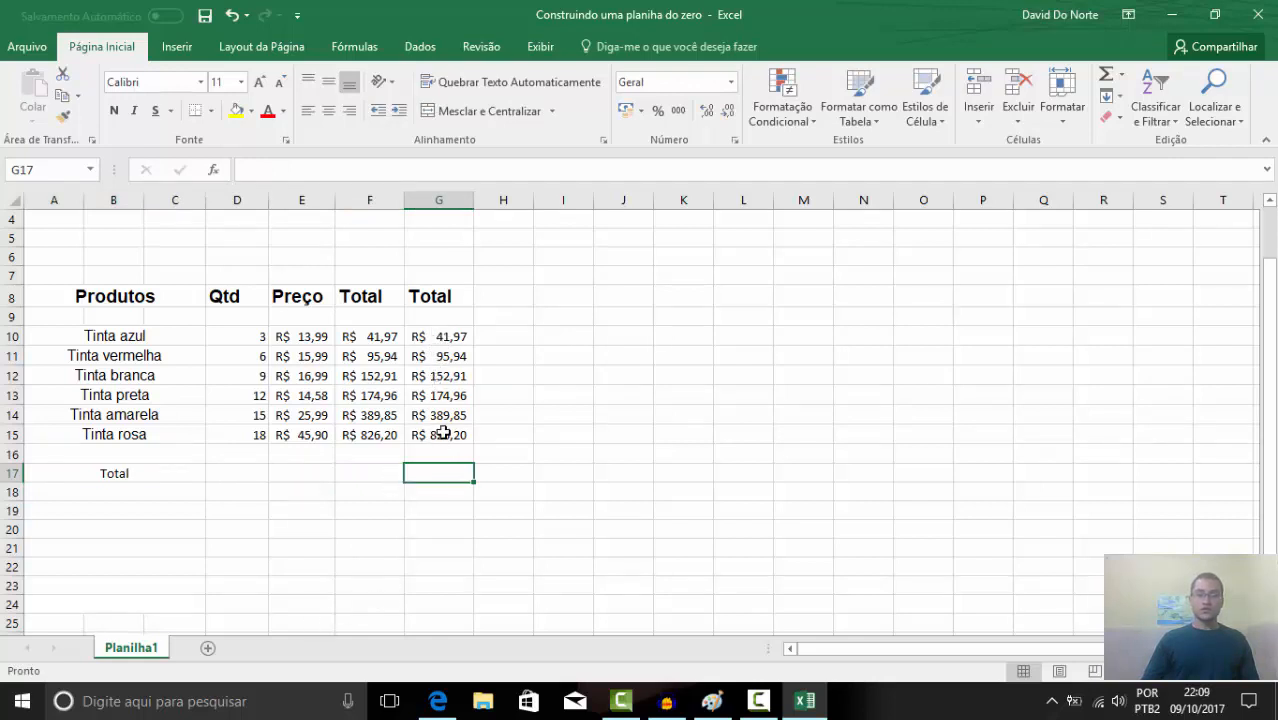
pyautogui.write('=')
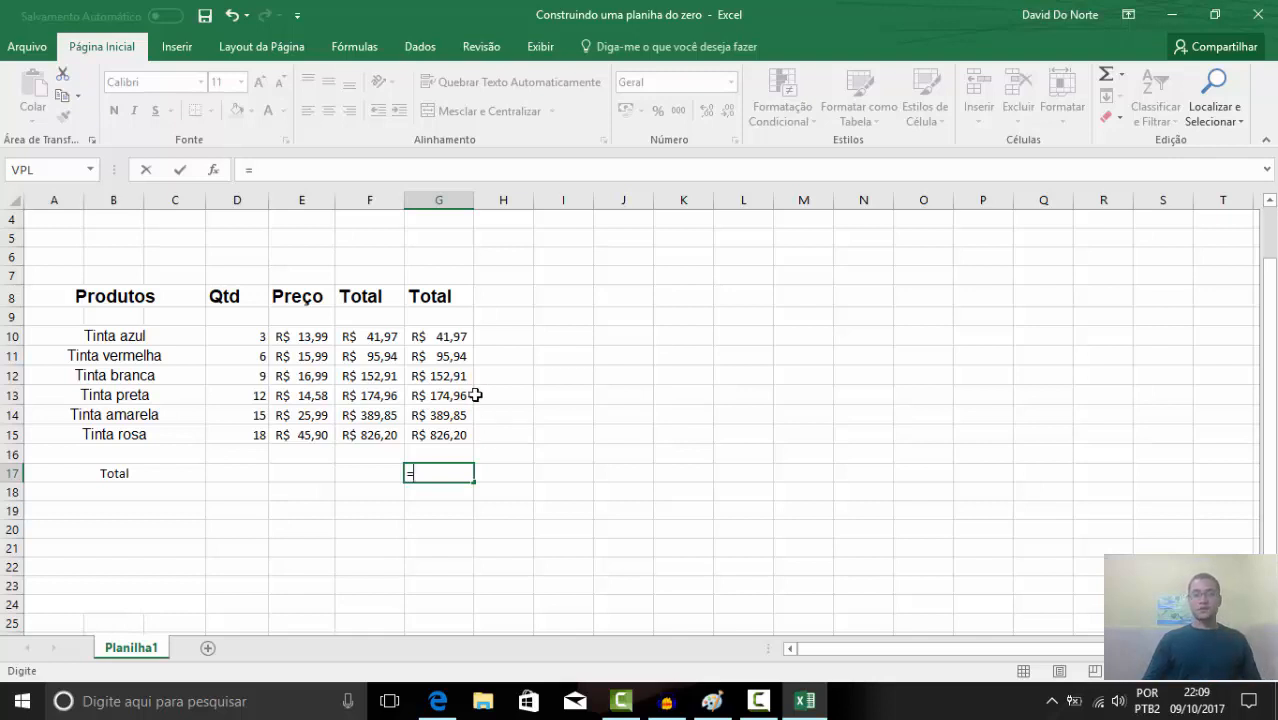
pyautogui.moveTo(445, 341); pyautogui.dragTo(442, 431)
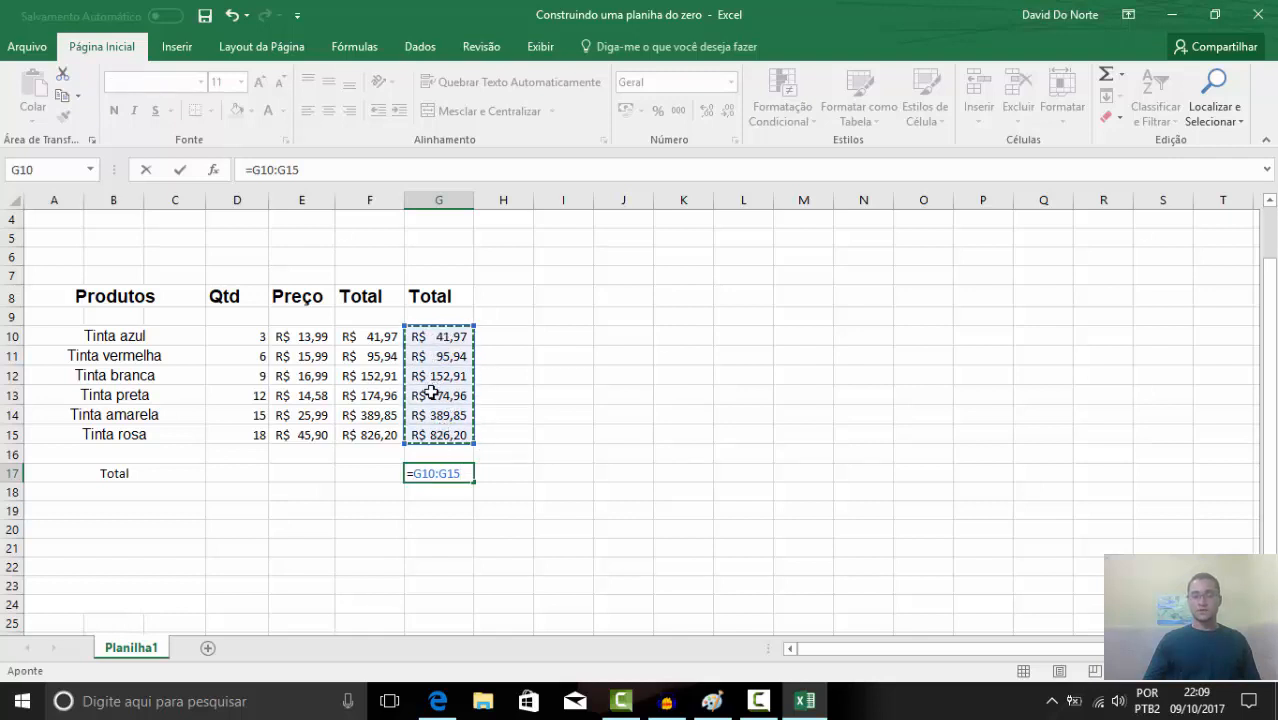
pyautogui.press('Return')
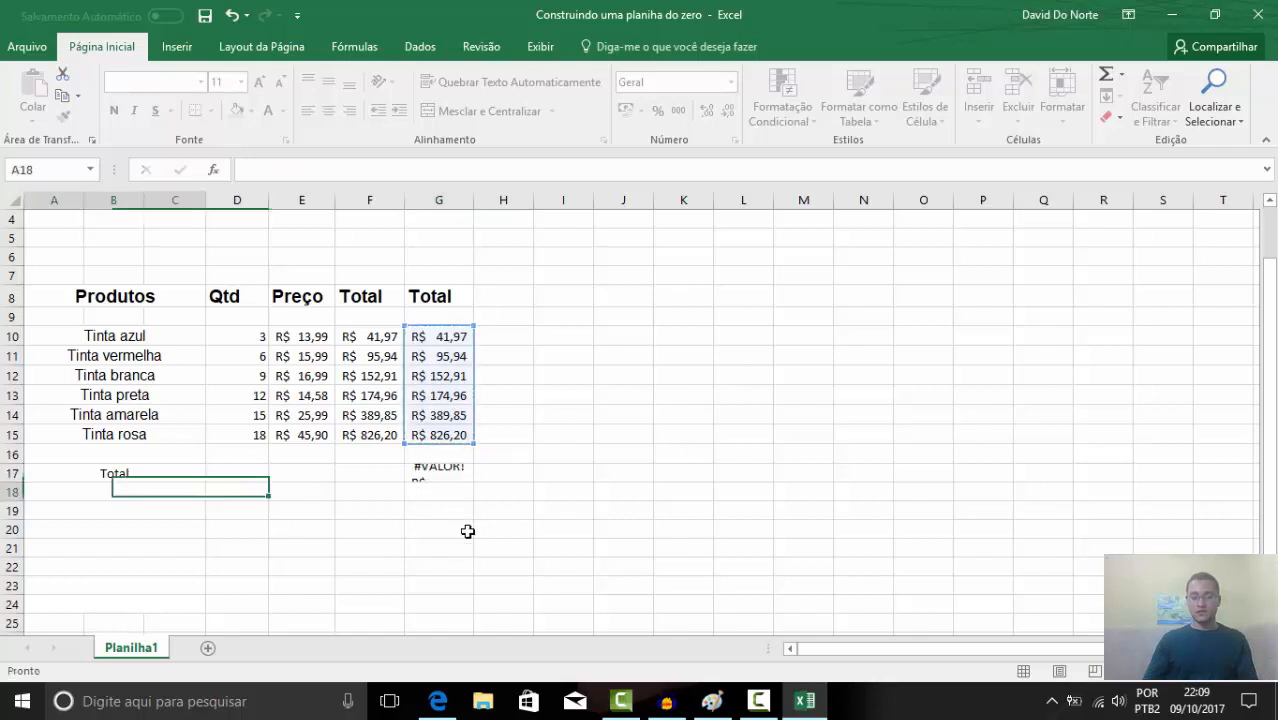
# Widen column G slightly and replace the G17 formula with =SOMA(G10:G15)
pyautogui.click(442, 473)
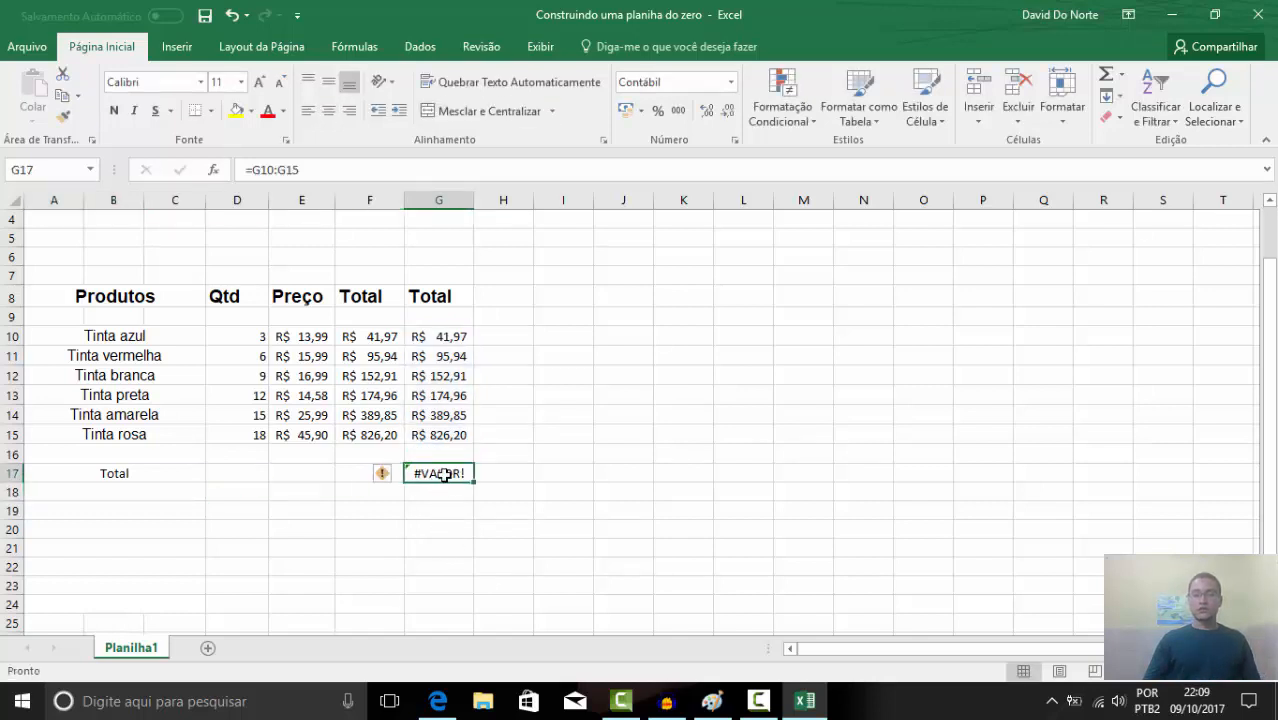
pyautogui.moveTo(474, 203); pyautogui.dragTo(482, 200)
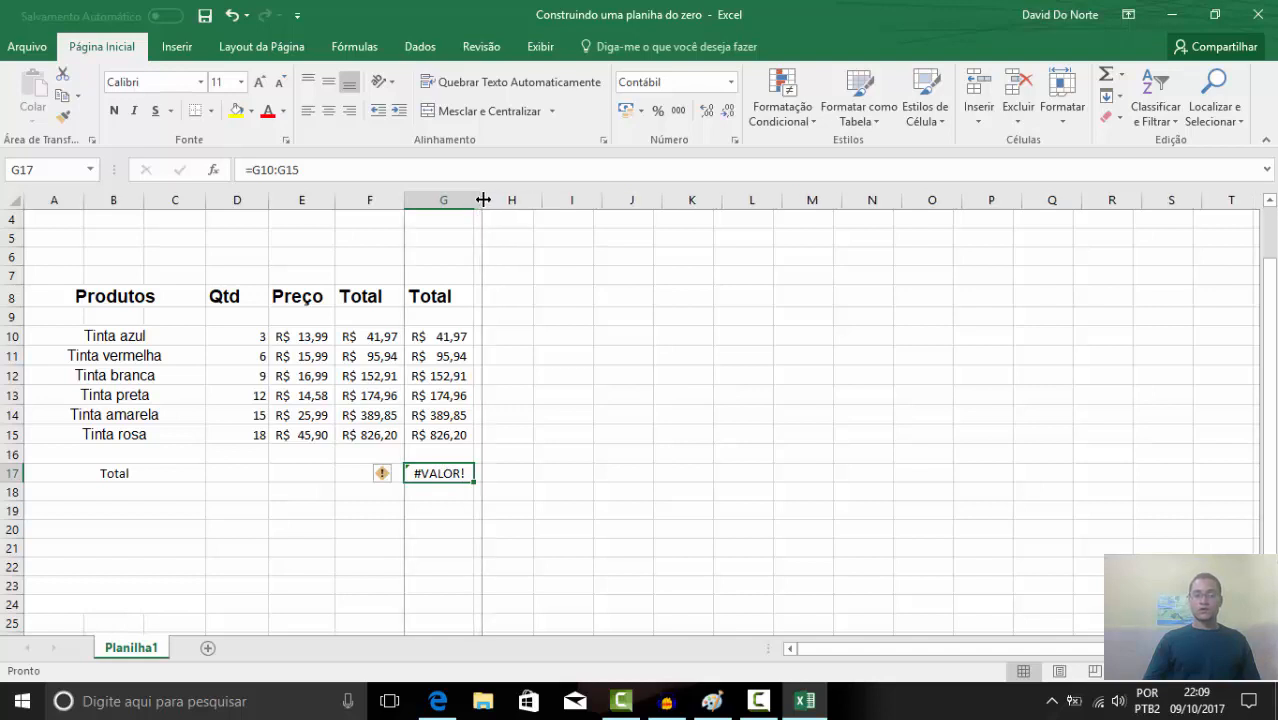
pyautogui.doubleClick(446, 474)
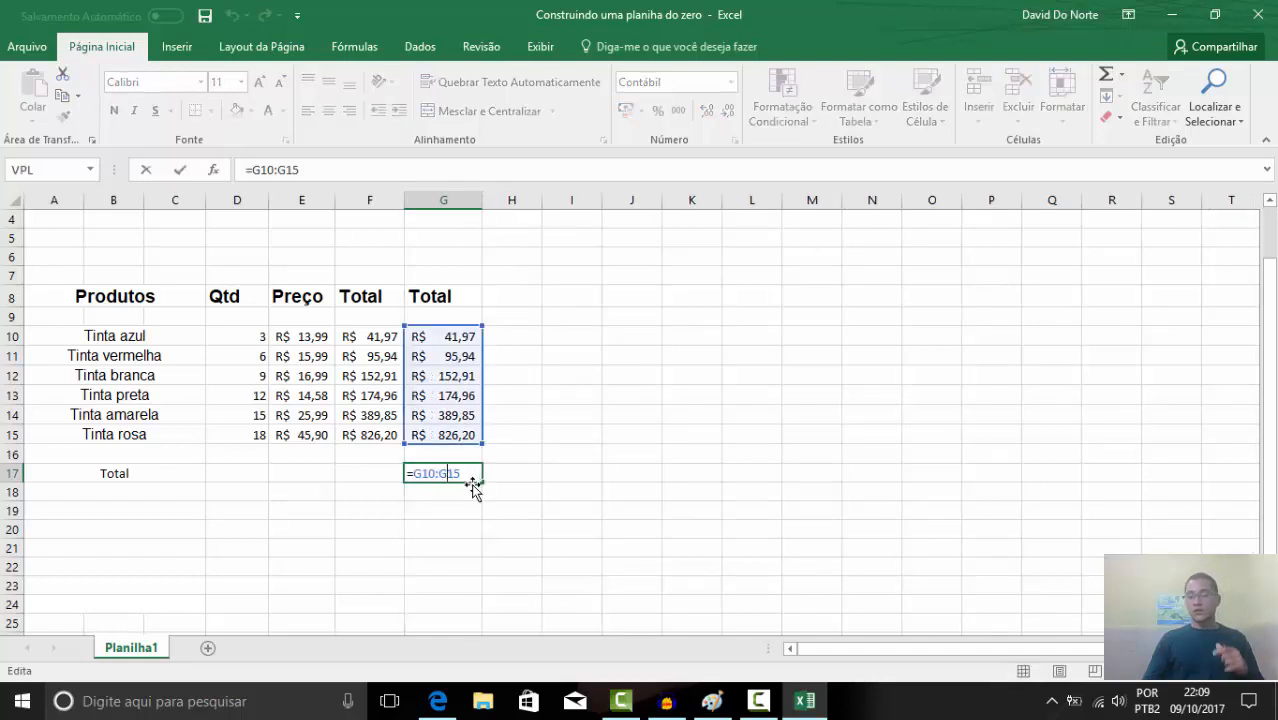
pyautogui.moveTo(460, 473); pyautogui.dragTo(431, 474)
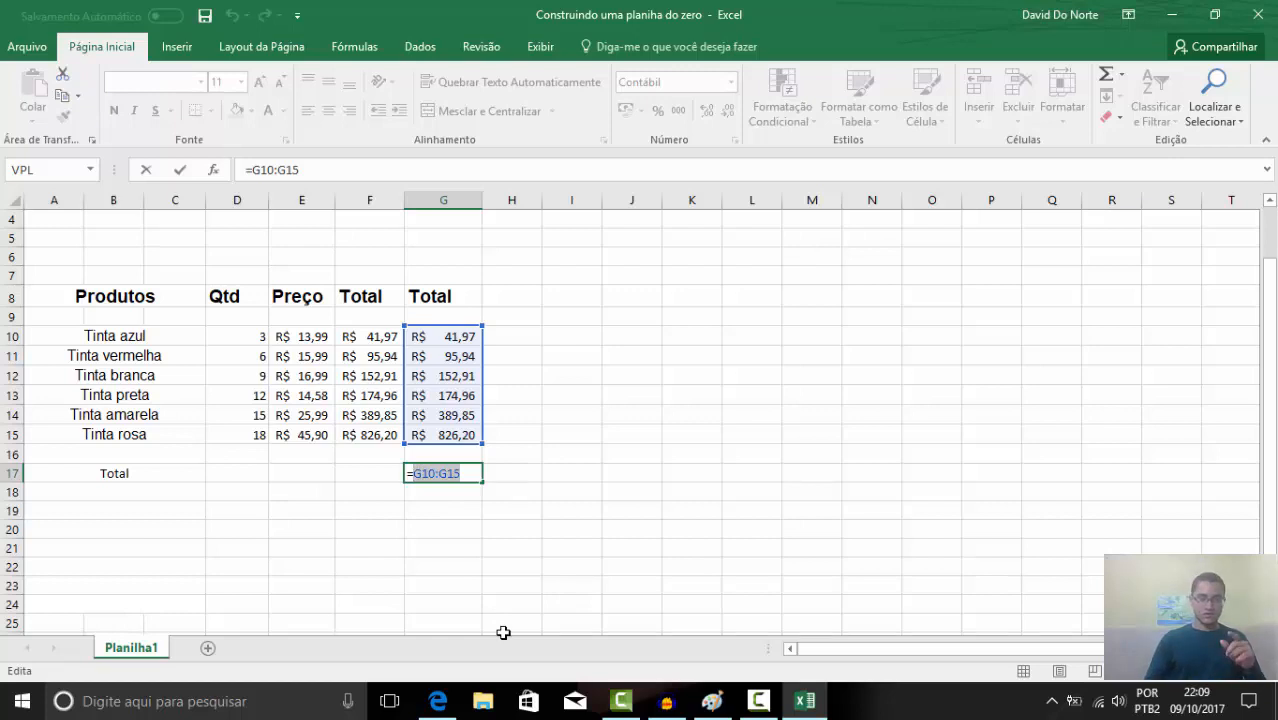
pyautogui.press('BackSpace')
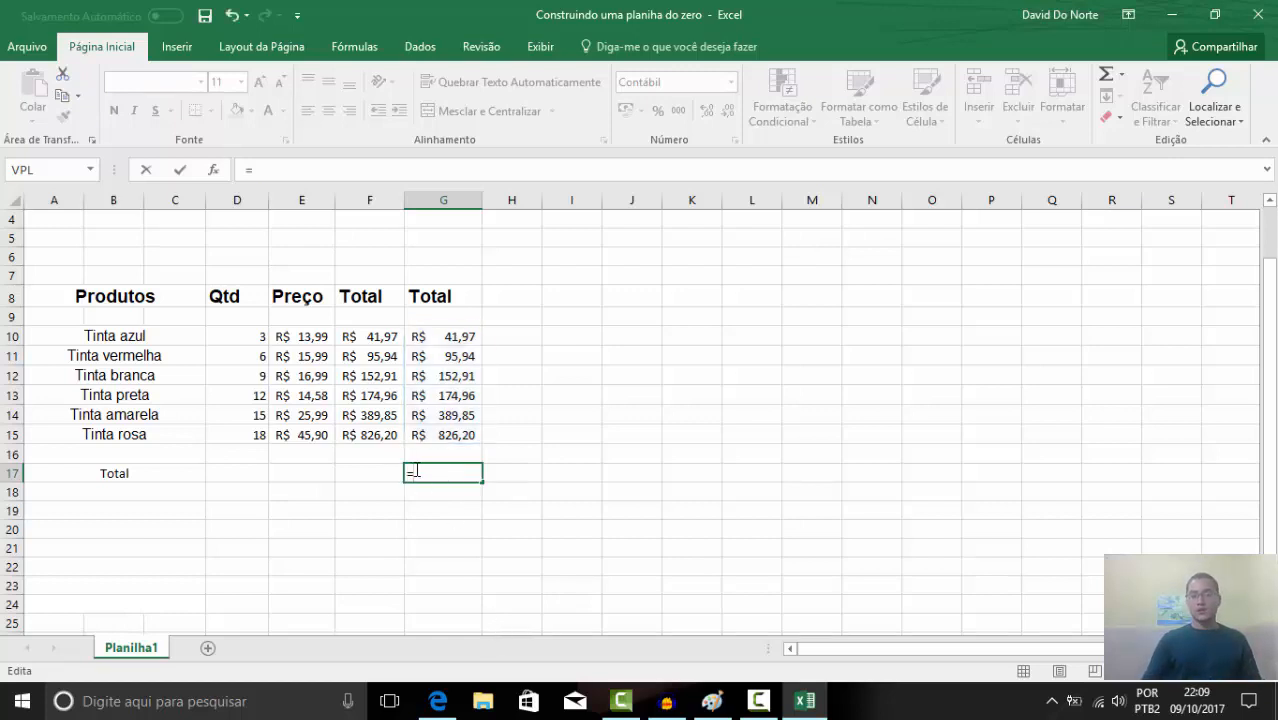
pyautogui.write('soma')
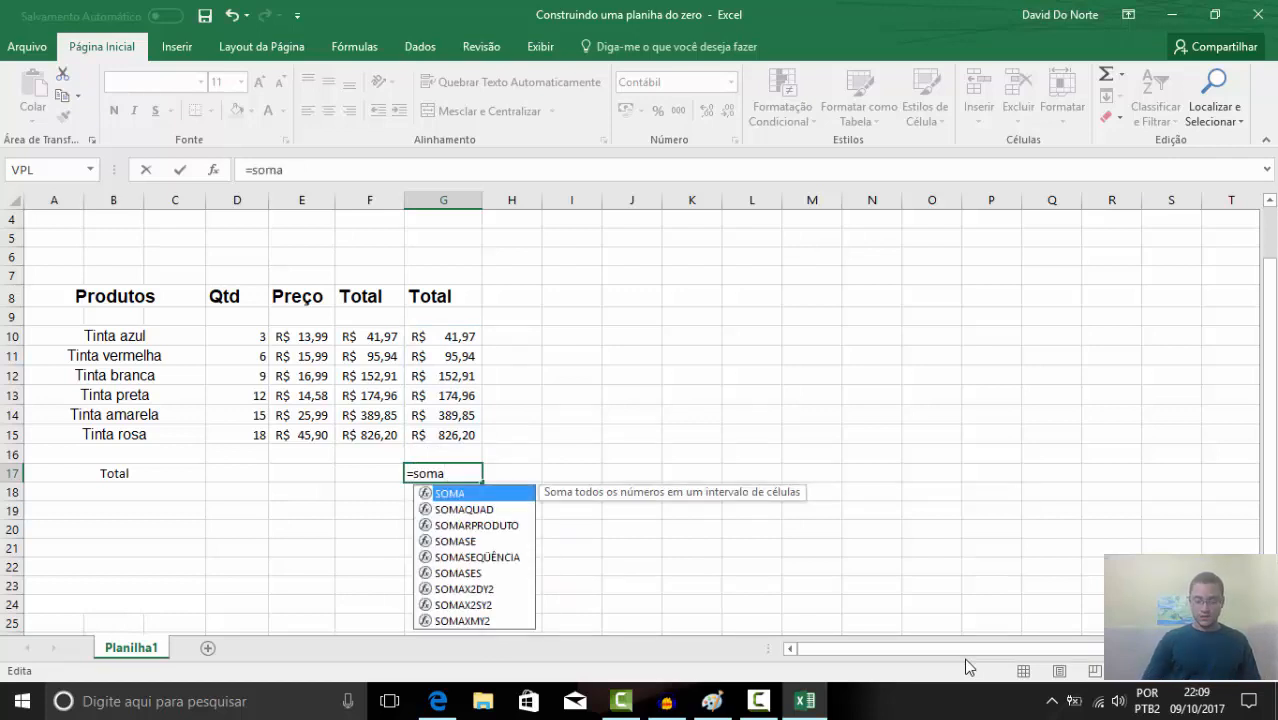
pyautogui.write('(')
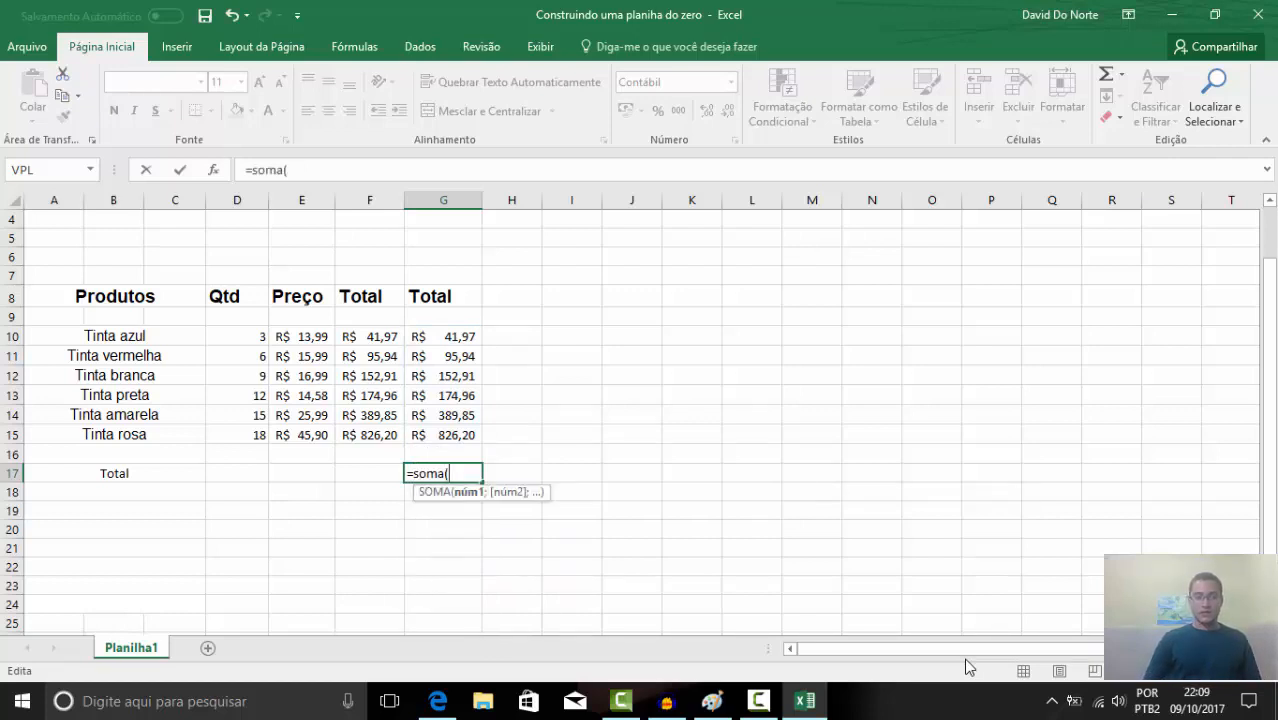
pyautogui.moveTo(451, 331); pyautogui.dragTo(451, 432)
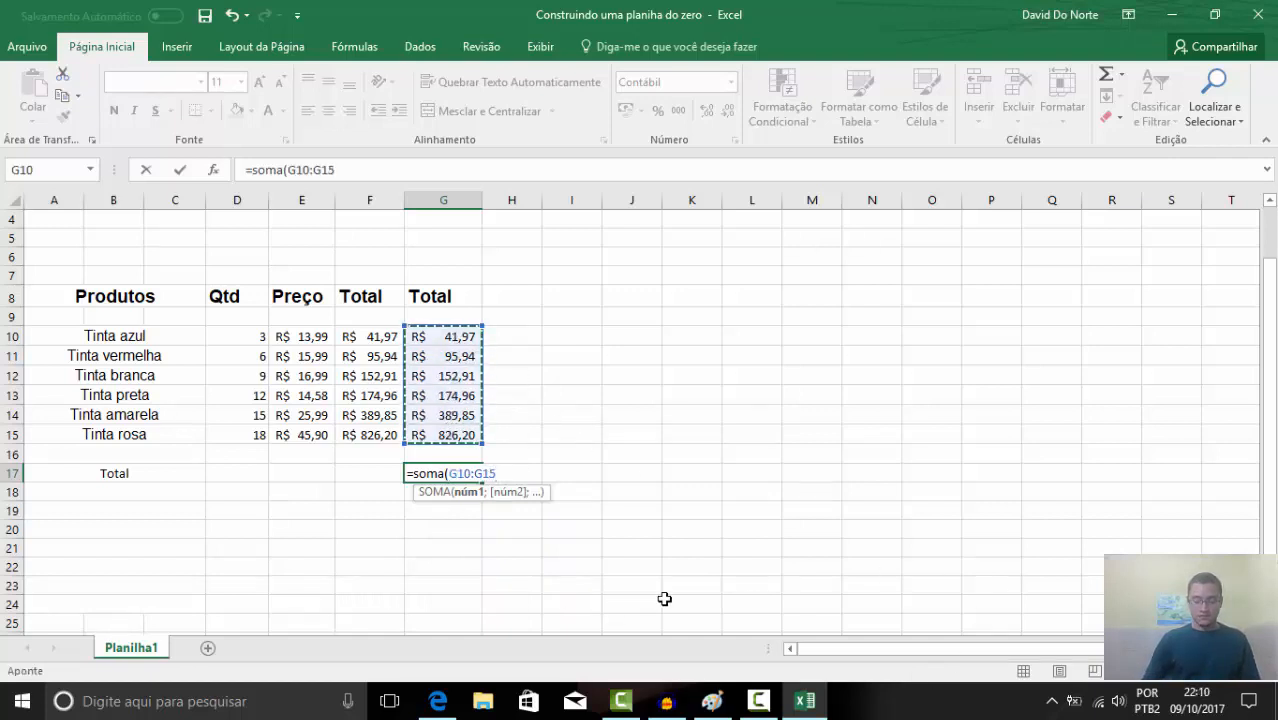
pyautogui.write(')')
pyautogui.press('Return')
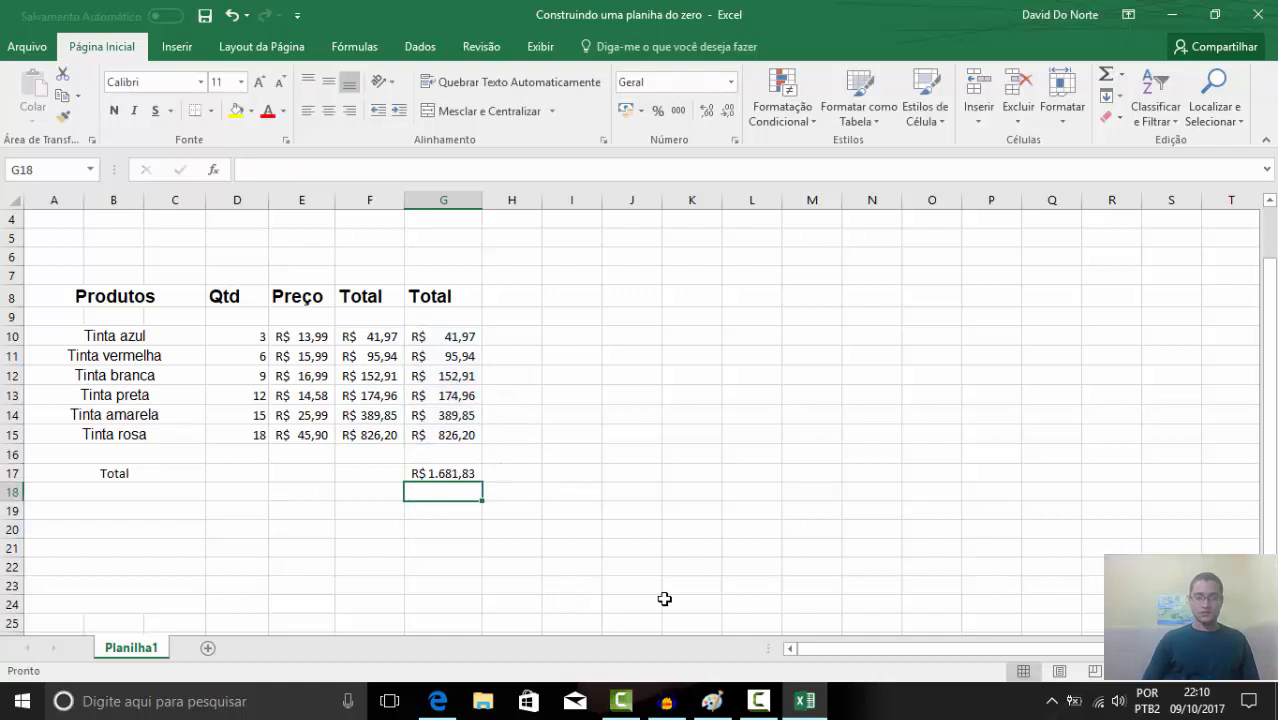
# Clear the sum formula from G17 and the Total label from the merged cell A17
pyautogui.click(449, 476)
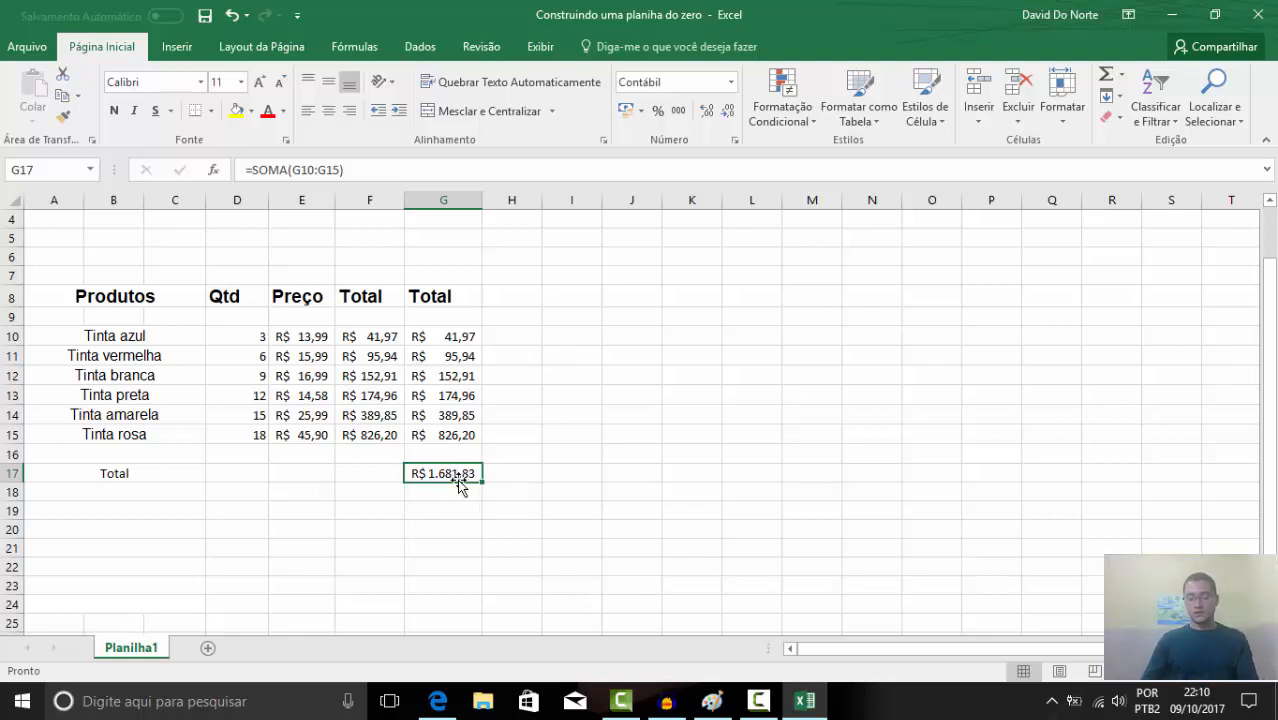
pyautogui.doubleClick(458, 478)
pyautogui.click(114, 471)
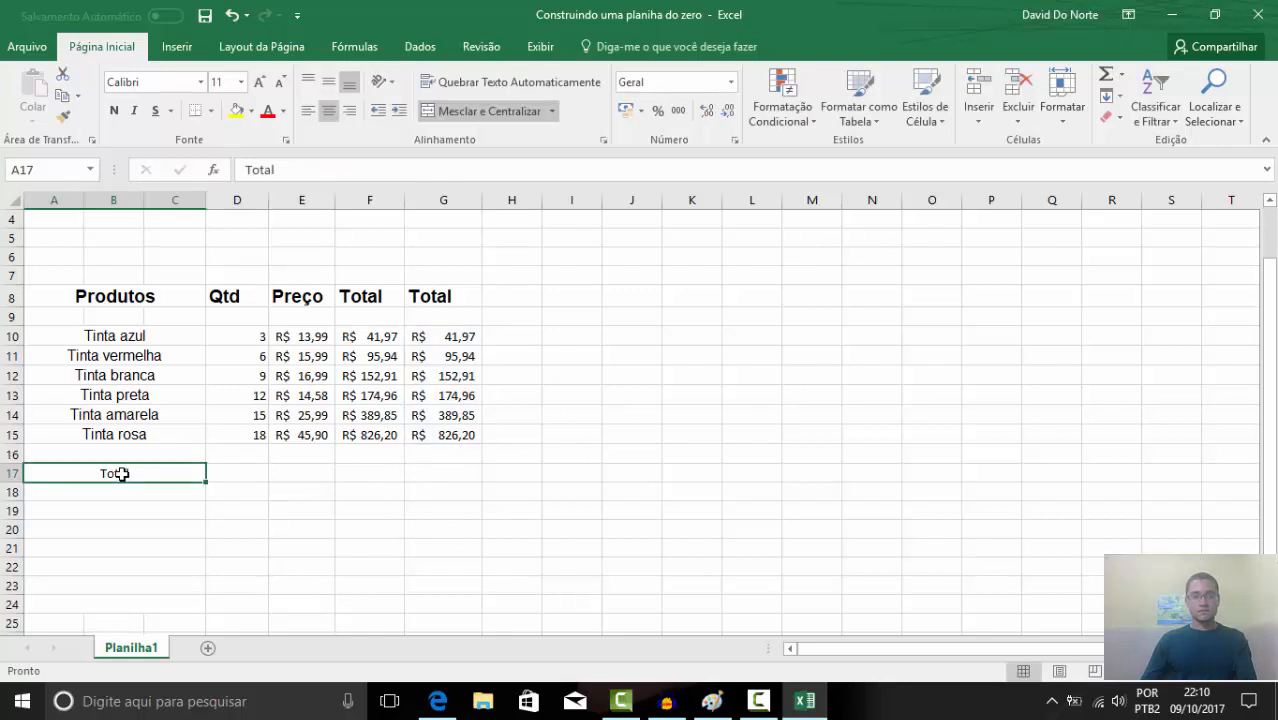
pyautogui.press('BackSpace')
pyautogui.click(252, 508)
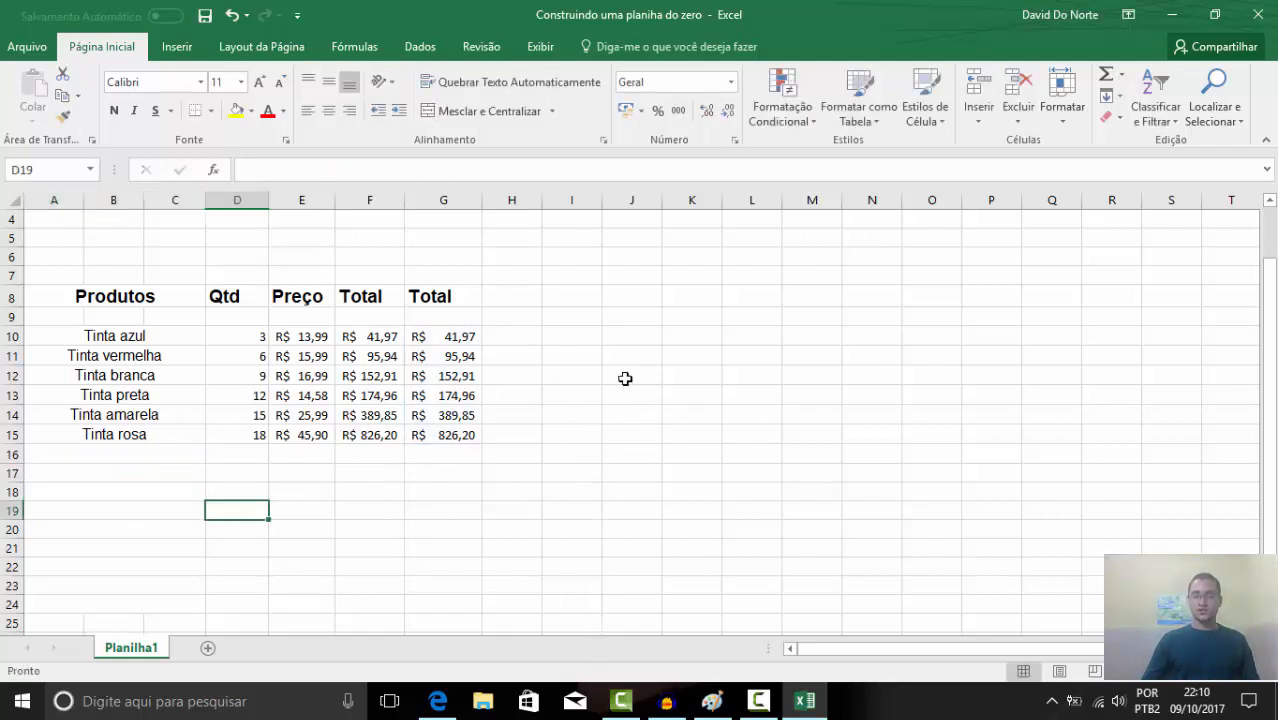
# Switch to Paint and start a new blank image, discarding the drawing of the four arrows
pyautogui.click(711, 701)
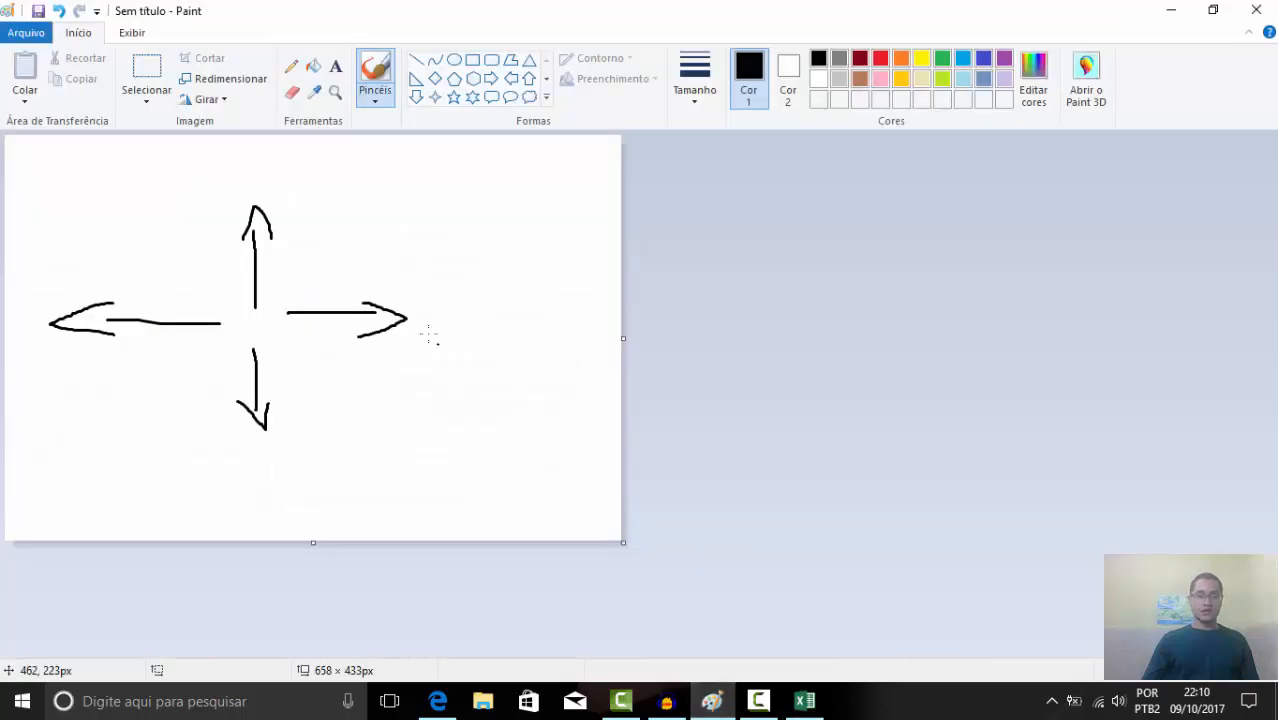
pyautogui.click(40, 33)
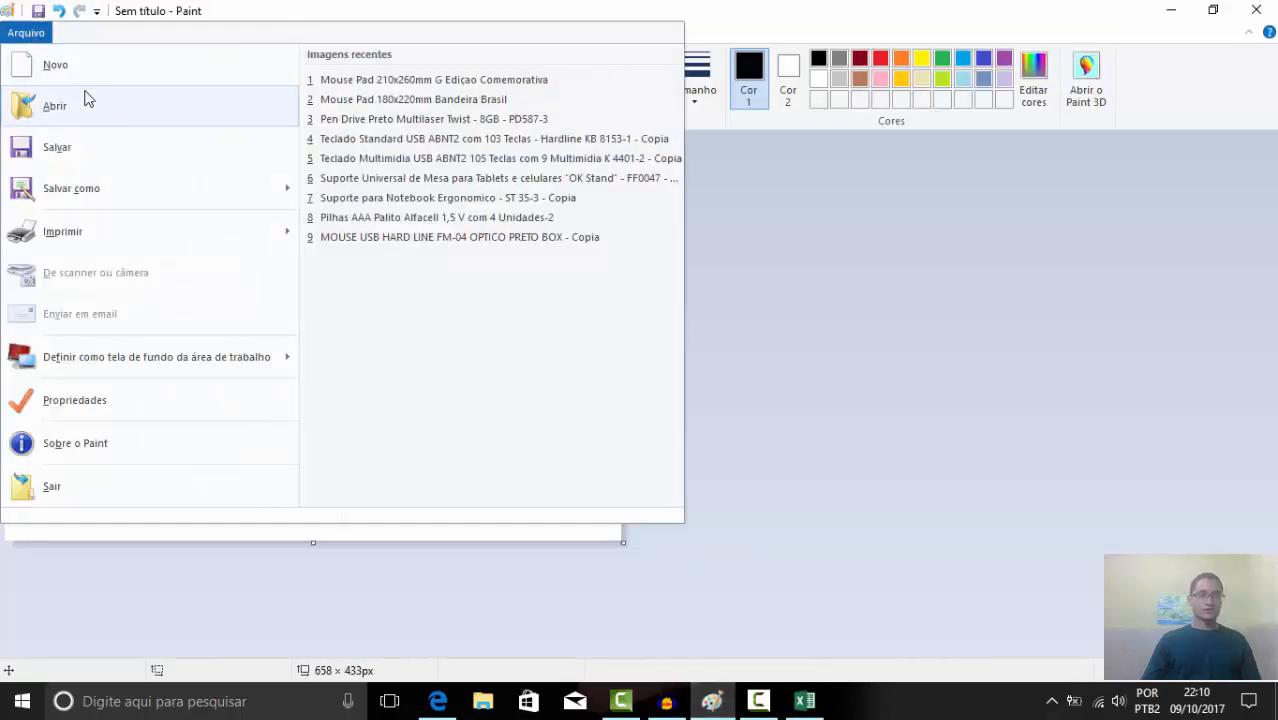
pyautogui.click(86, 66)
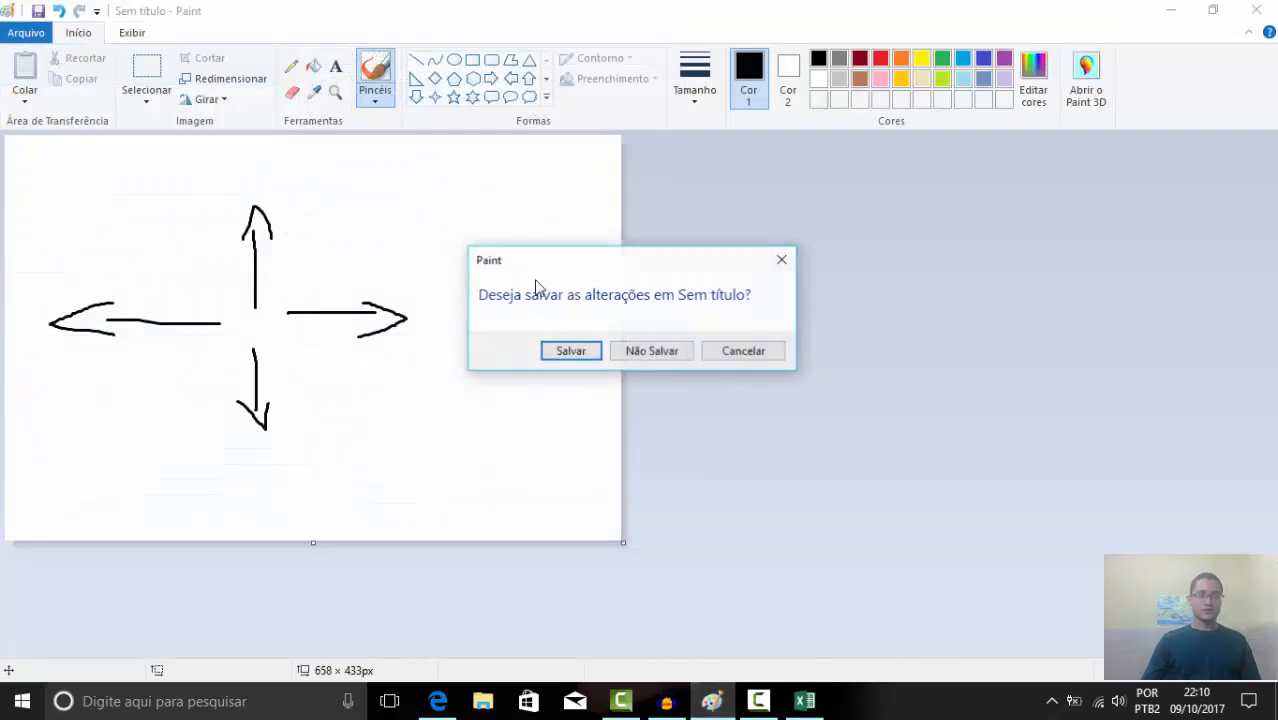
pyautogui.click(615, 351)
# Draw black brush plus, minus, asterisk and slash symbols in a row across the canvas's upper half, and switch back to Excel
pyautogui.moveTo(77, 222)
pyautogui.mouseDown()
pyautogui.moveTo(84, 274)
pyautogui.moveTo(126, 242)
pyautogui.mouseUp()
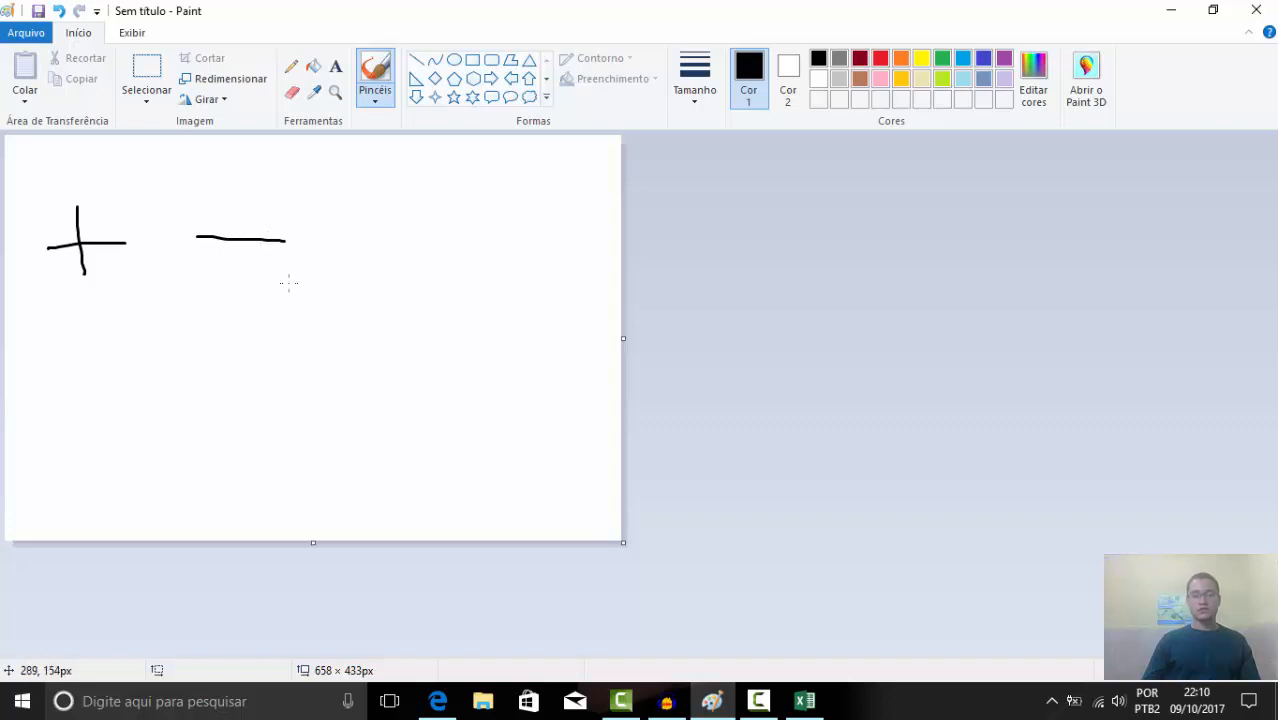
pyautogui.moveTo(370, 215)
pyautogui.mouseDown()
pyautogui.moveTo(317, 254)
pyautogui.moveTo(378, 266)
pyautogui.moveTo(344, 279)
pyautogui.moveTo(390, 253)
pyautogui.mouseUp()
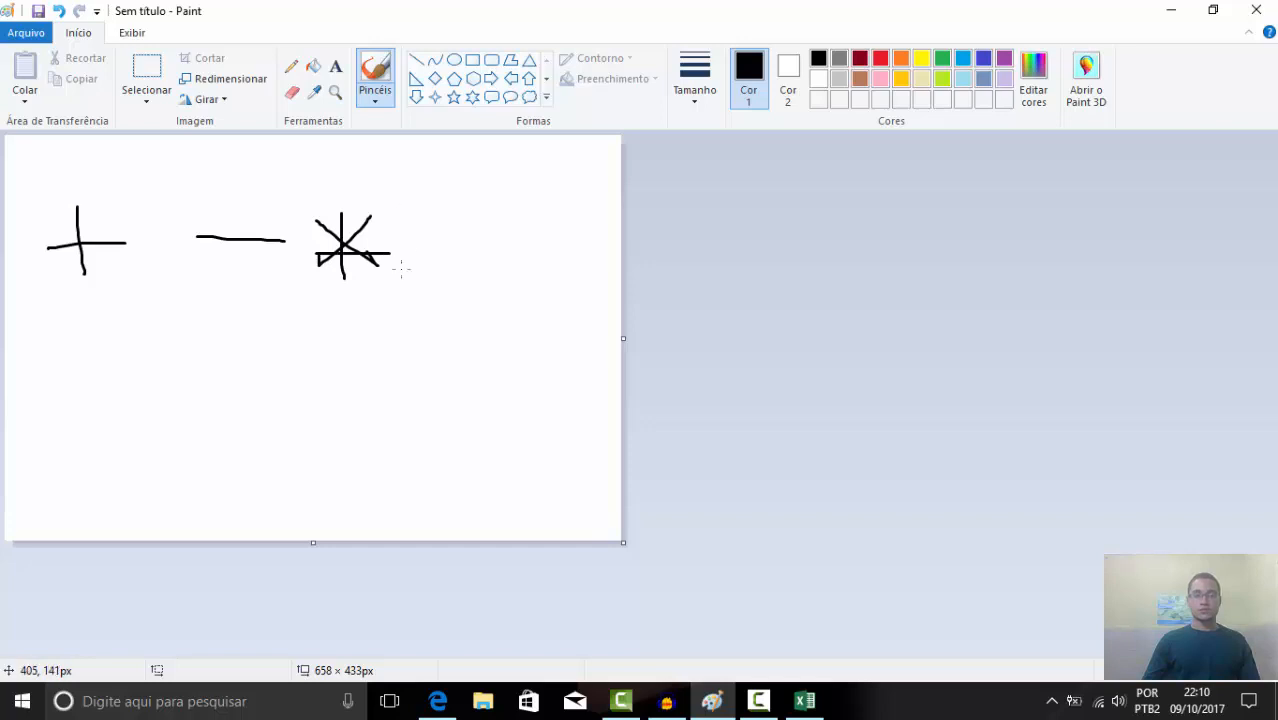
pyautogui.moveTo(508, 222); pyautogui.dragTo(442, 276)
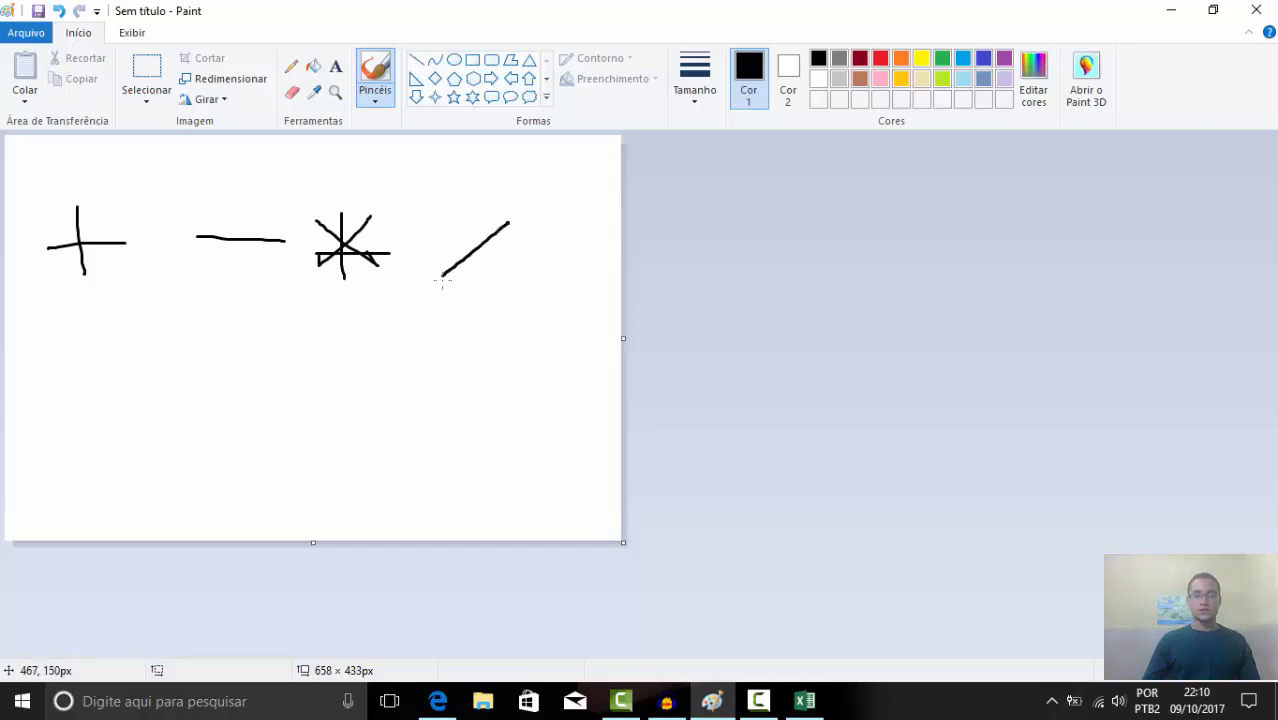
pyautogui.click(812, 702)
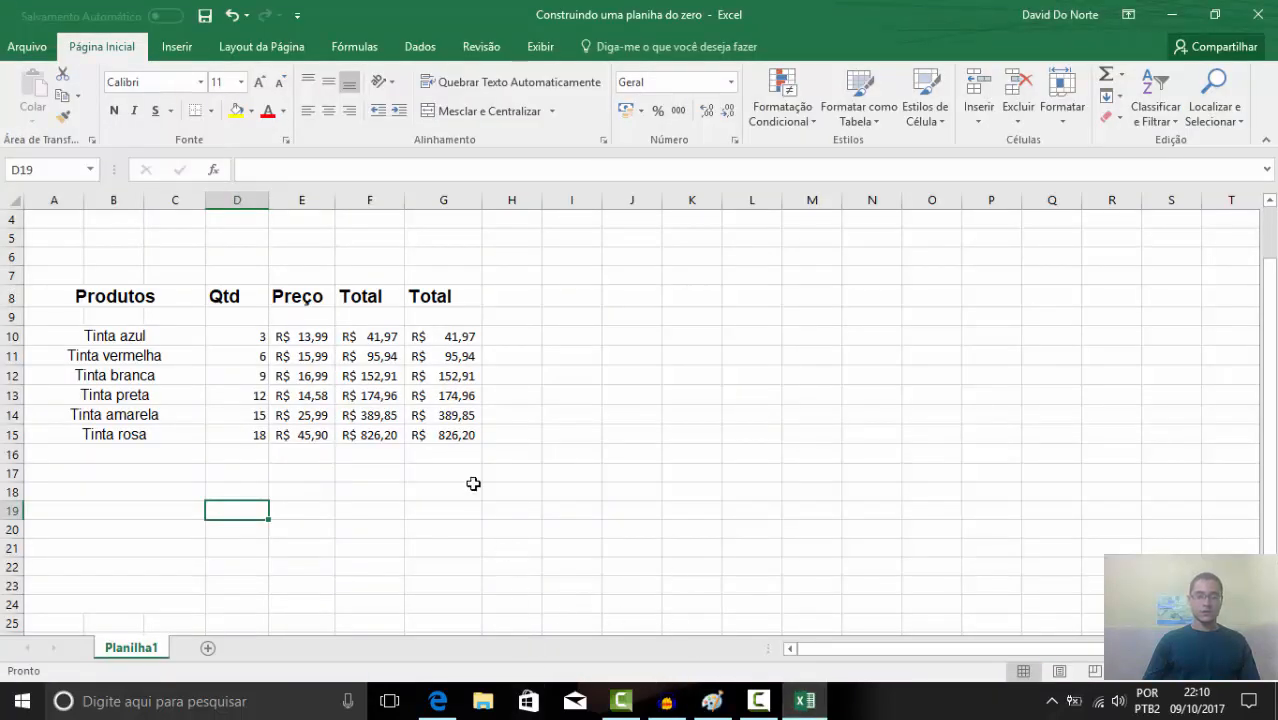
# Undo the clearing of the Total label in A17 and of the sum formula in G17
pyautogui.hotkey('ctrl', 'z')
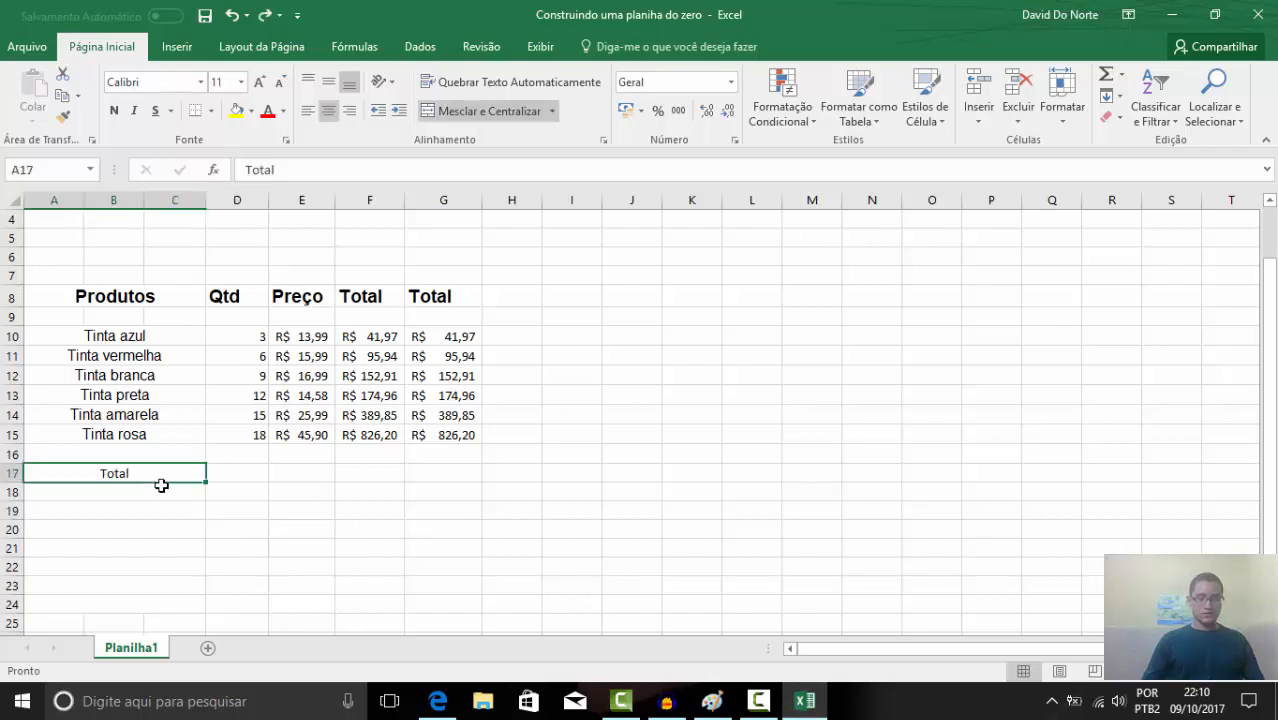
pyautogui.hotkey('ctrl', 'z')
pyautogui.click(418, 512)
pyautogui.click(467, 475)
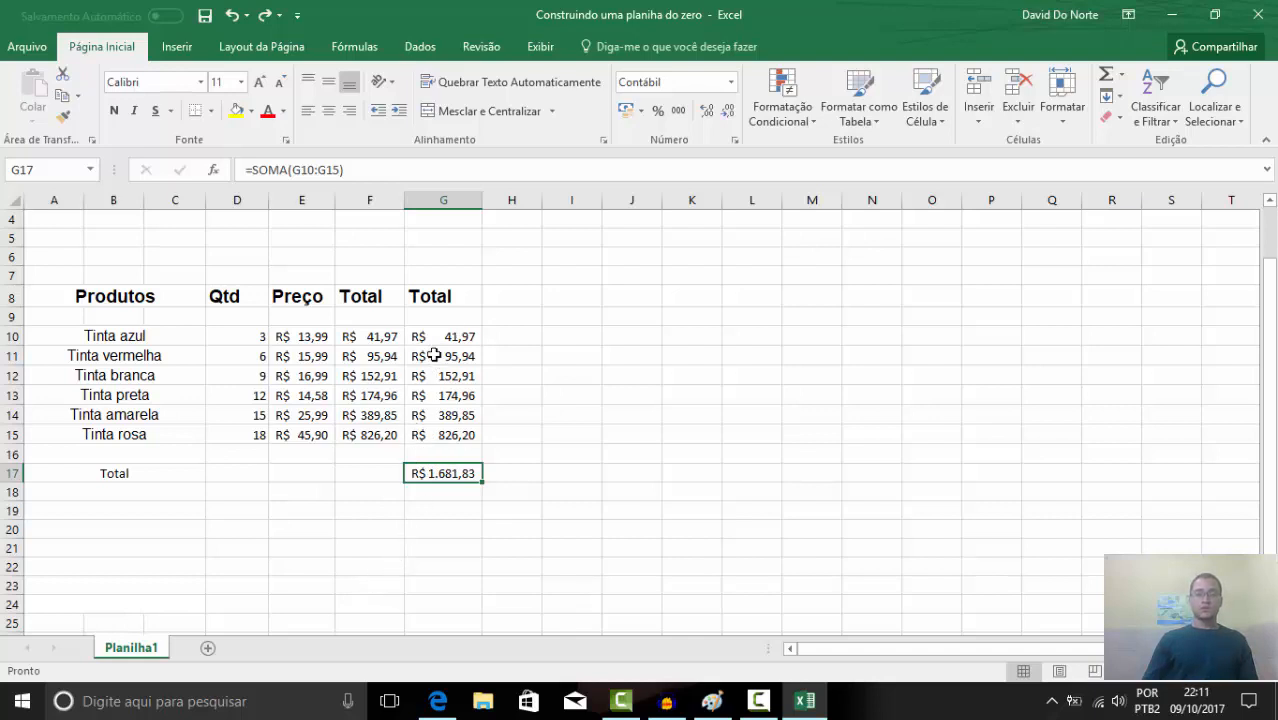
# Enter the label Média in the merged cell A18, below the Total label
pyautogui.click(141, 487)
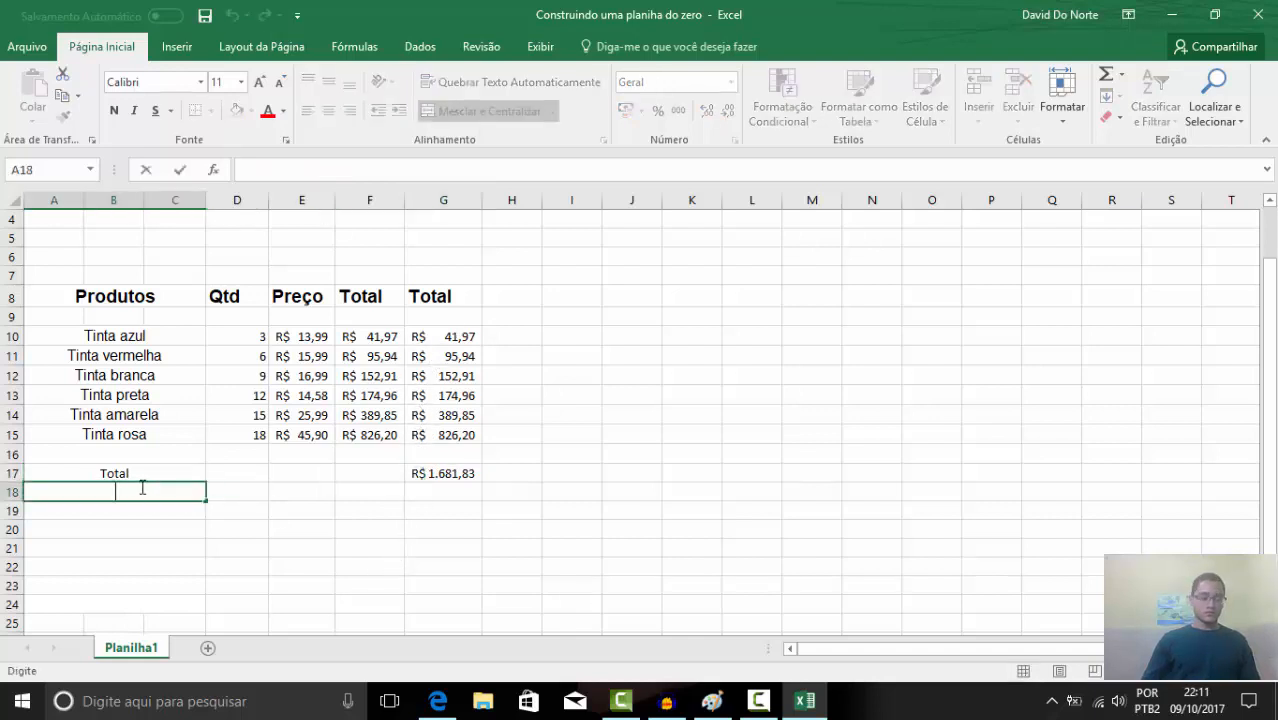
pyautogui.write('m')
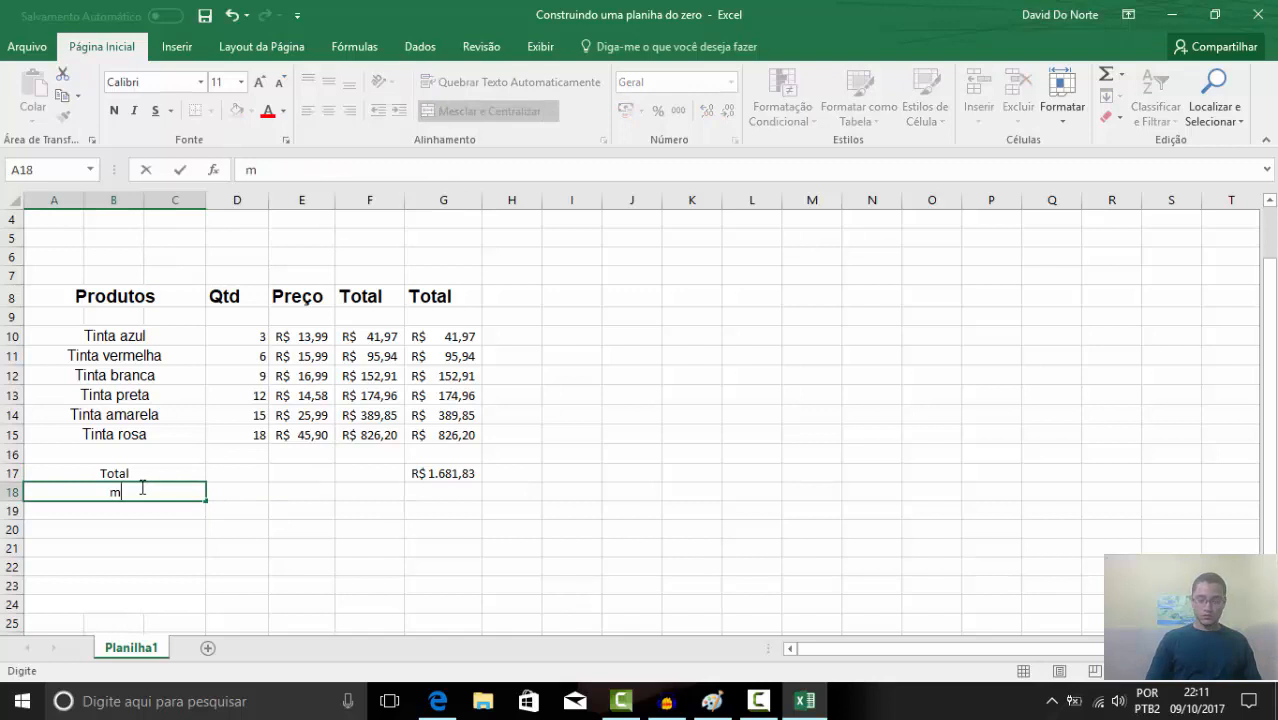
pyautogui.write('Média')
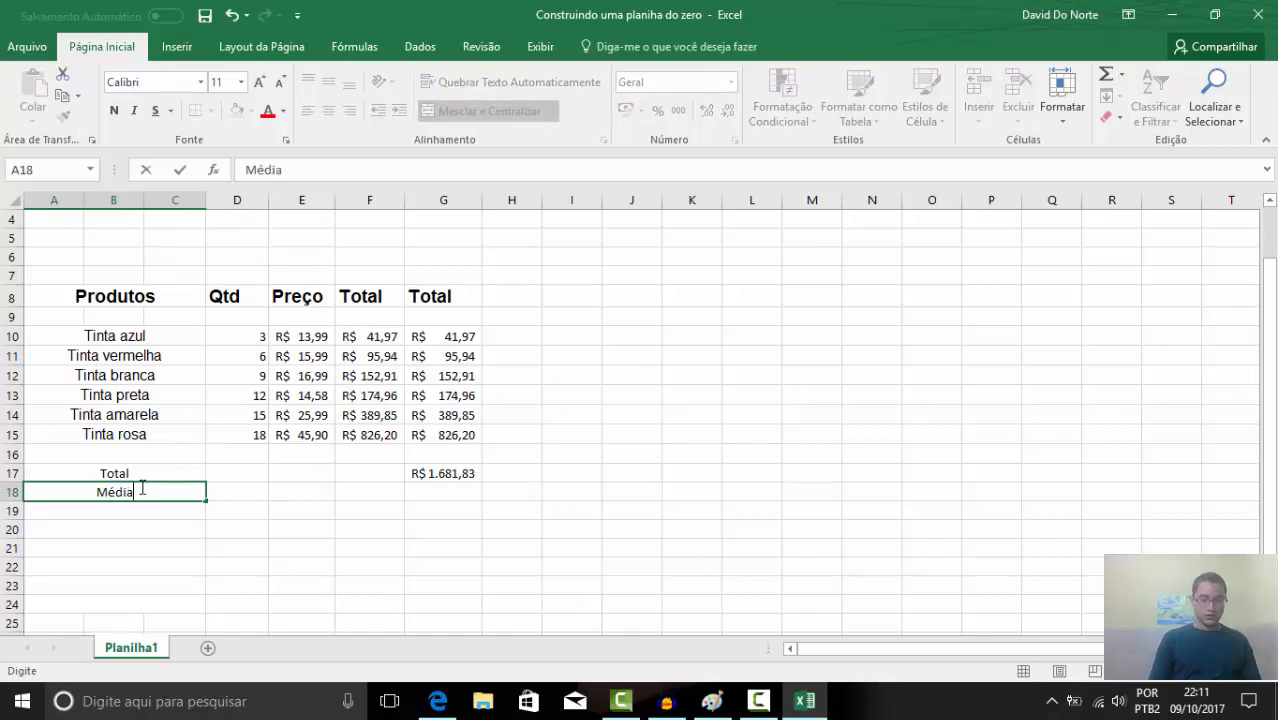
pyautogui.press('Tab')
pyautogui.press('Tab')
pyautogui.press('Tab')
pyautogui.press('Tab')
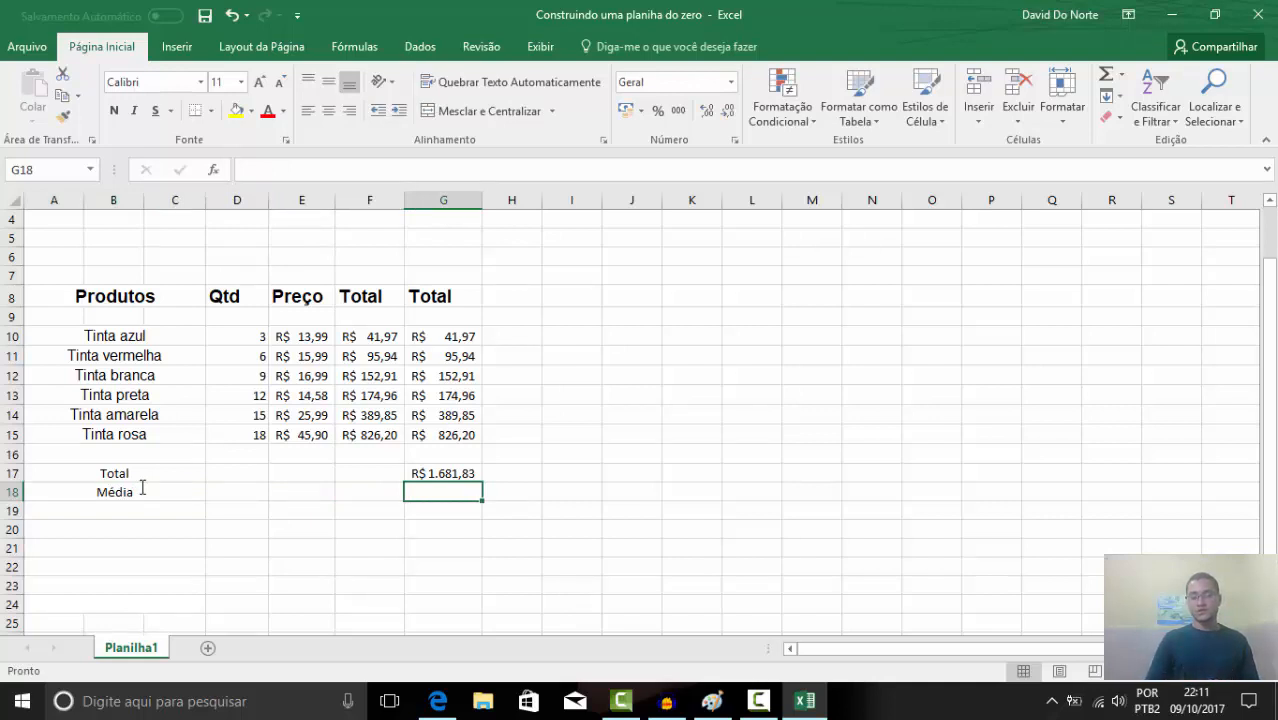
# Calculate the average of the six product totals in G18 with the formula =G17/6
pyautogui.write('=')
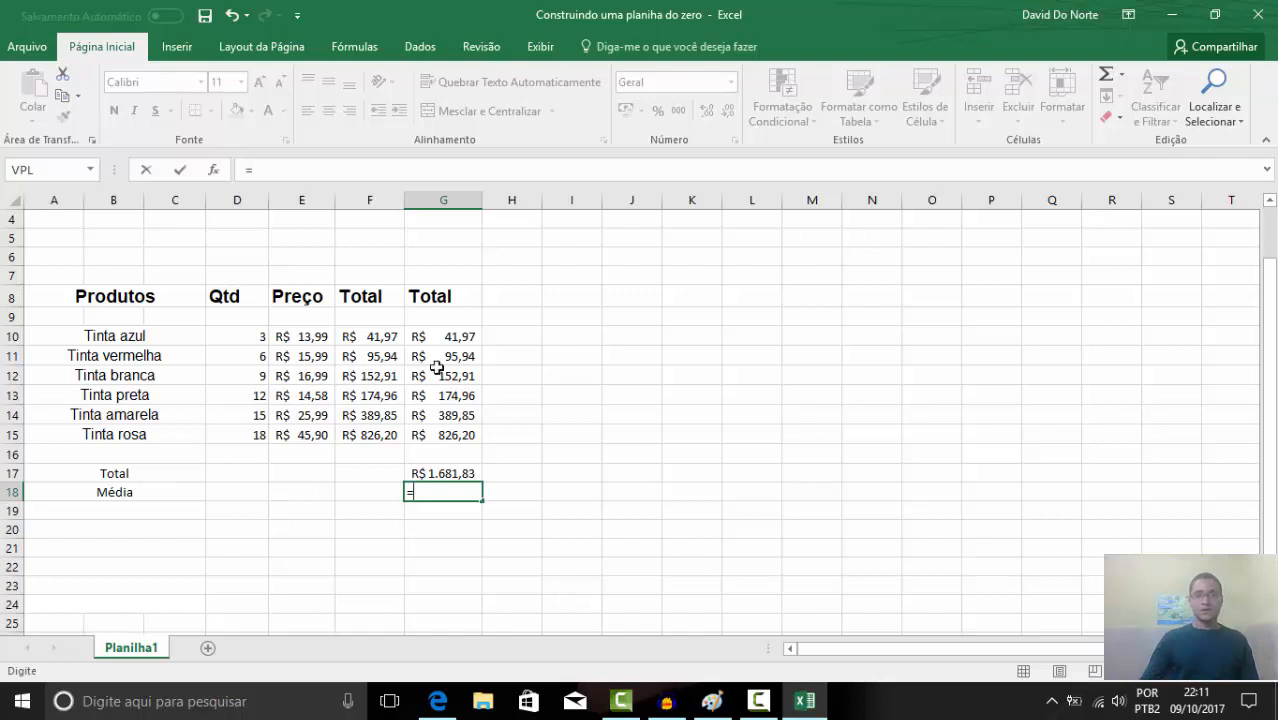
pyautogui.click(446, 474)
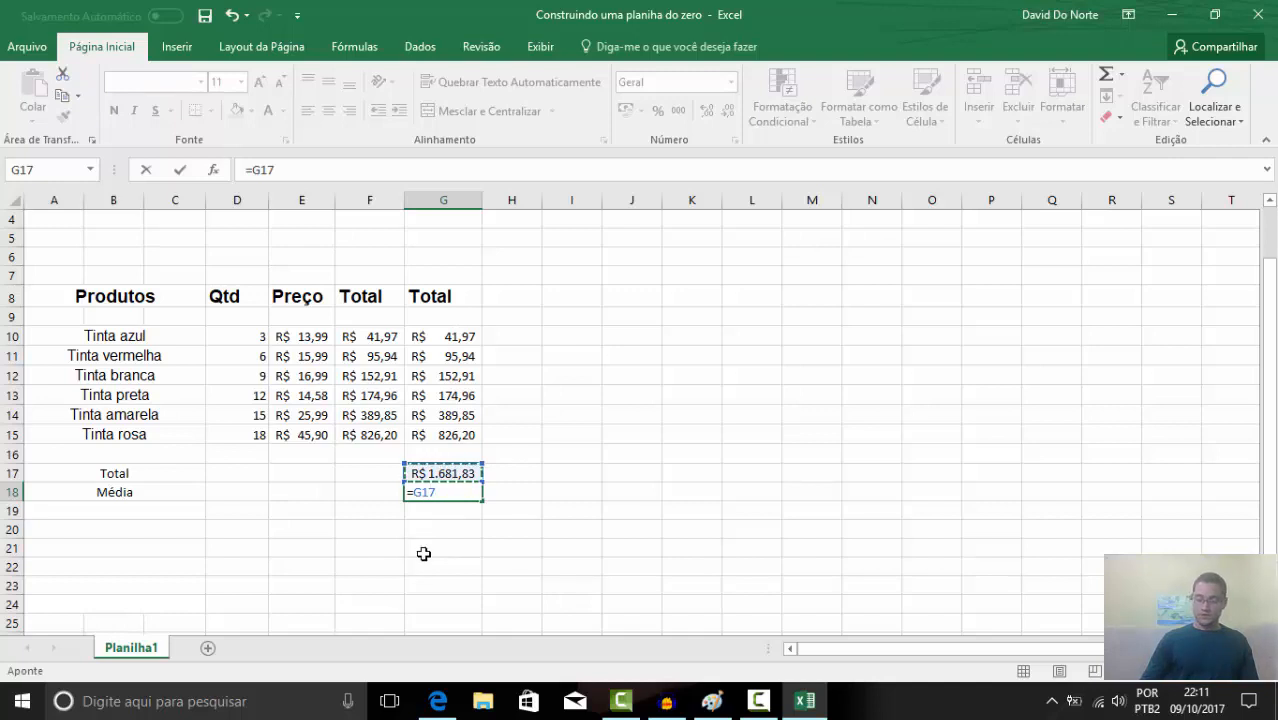
pyautogui.write('/6')
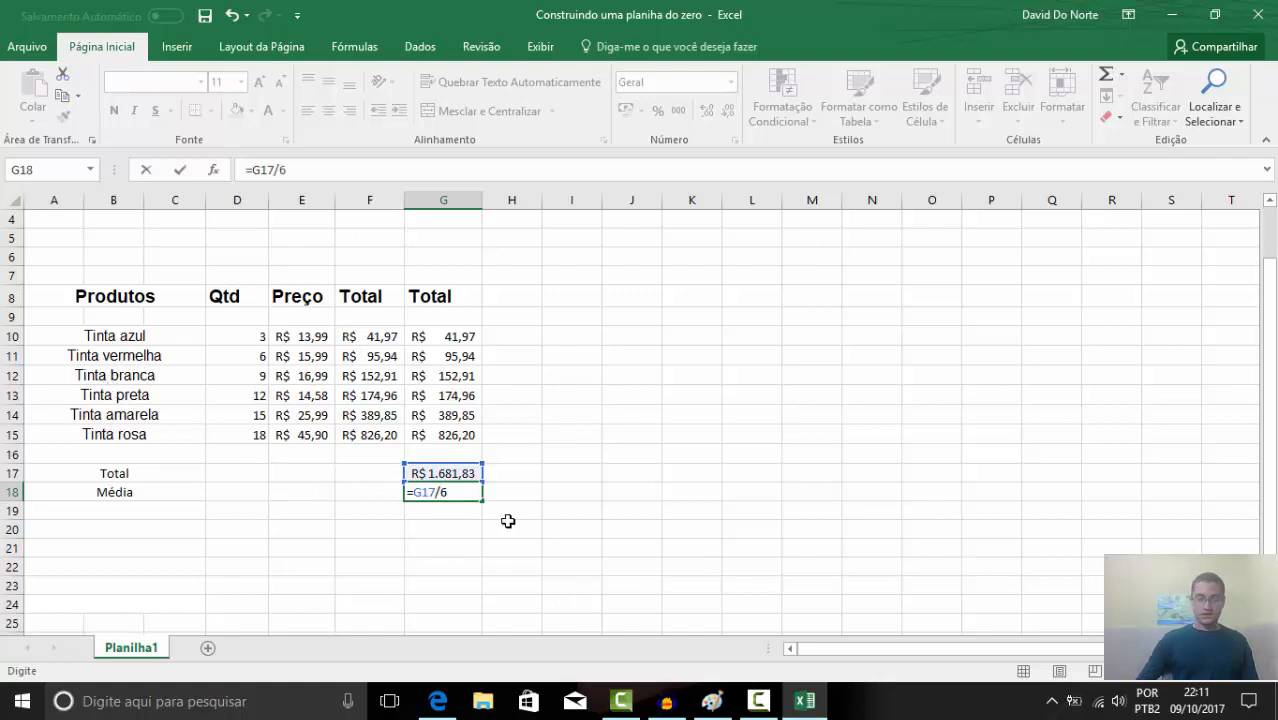
pyautogui.press('Return')
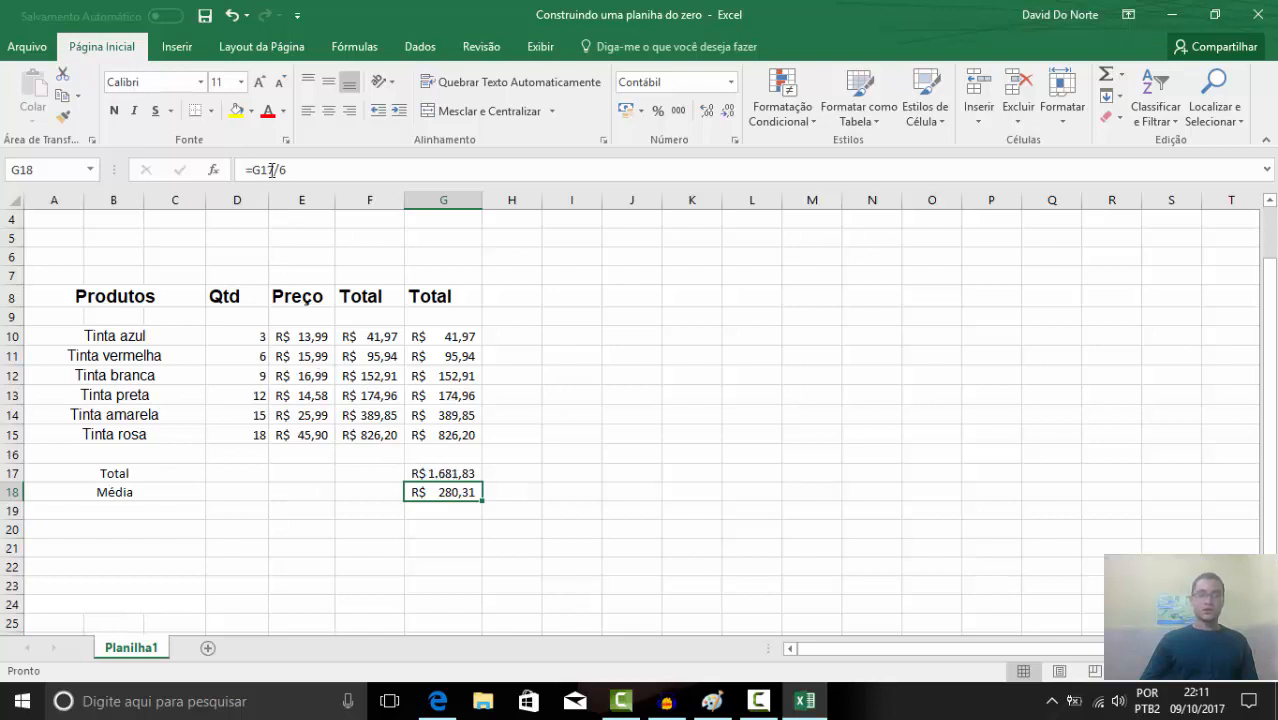
# Review the formulas in G17 and G18, and clear the average formula from G18 and the Média label from A18
pyautogui.click(426, 473)
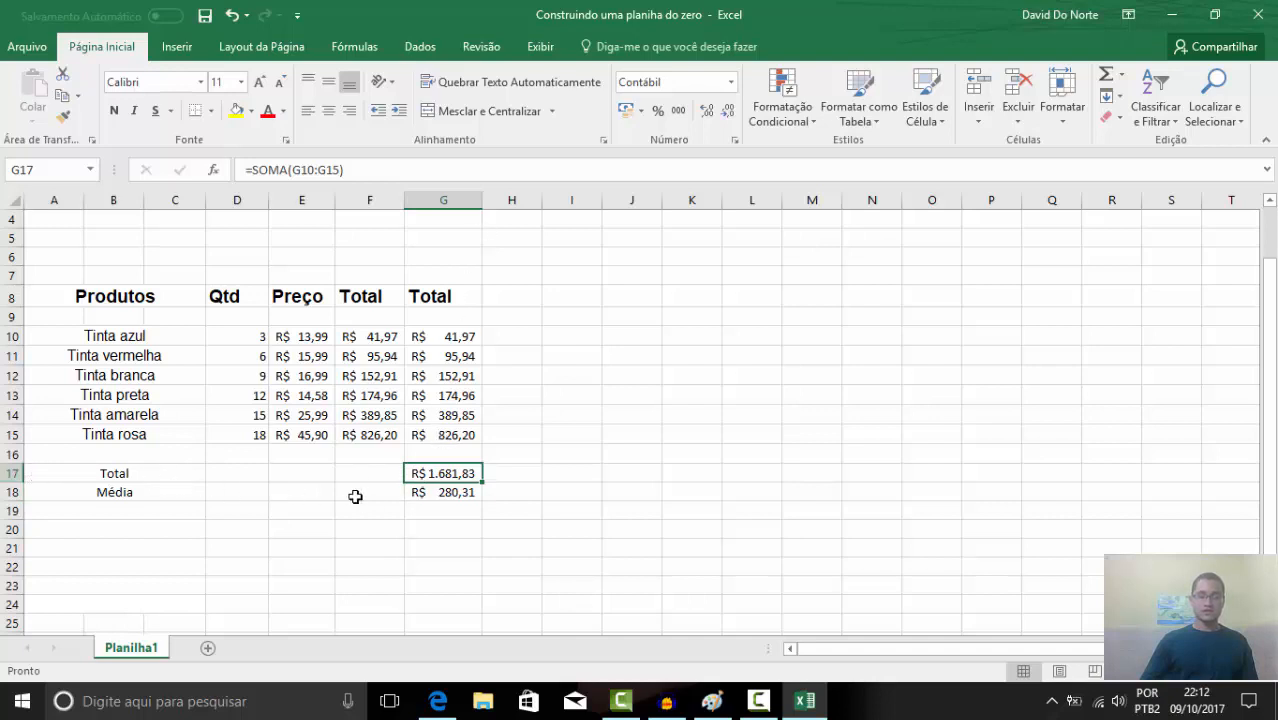
pyautogui.click(436, 493)
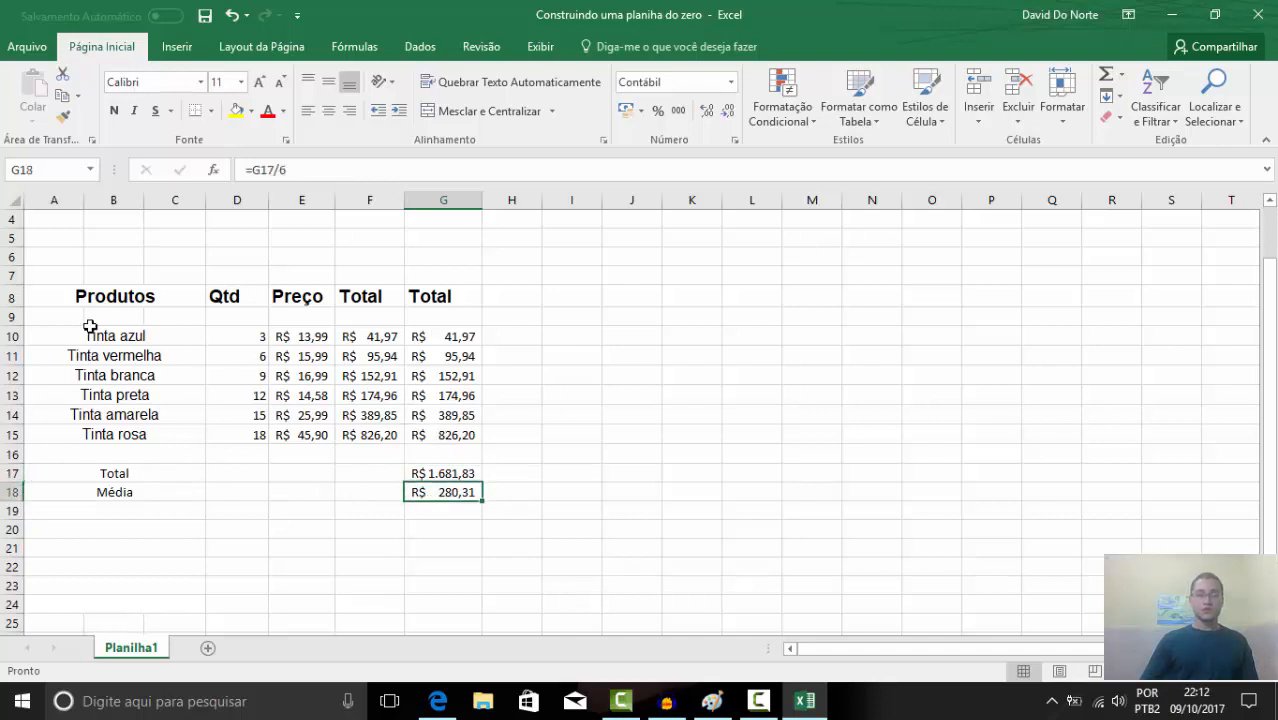
pyautogui.doubleClick(436, 494)
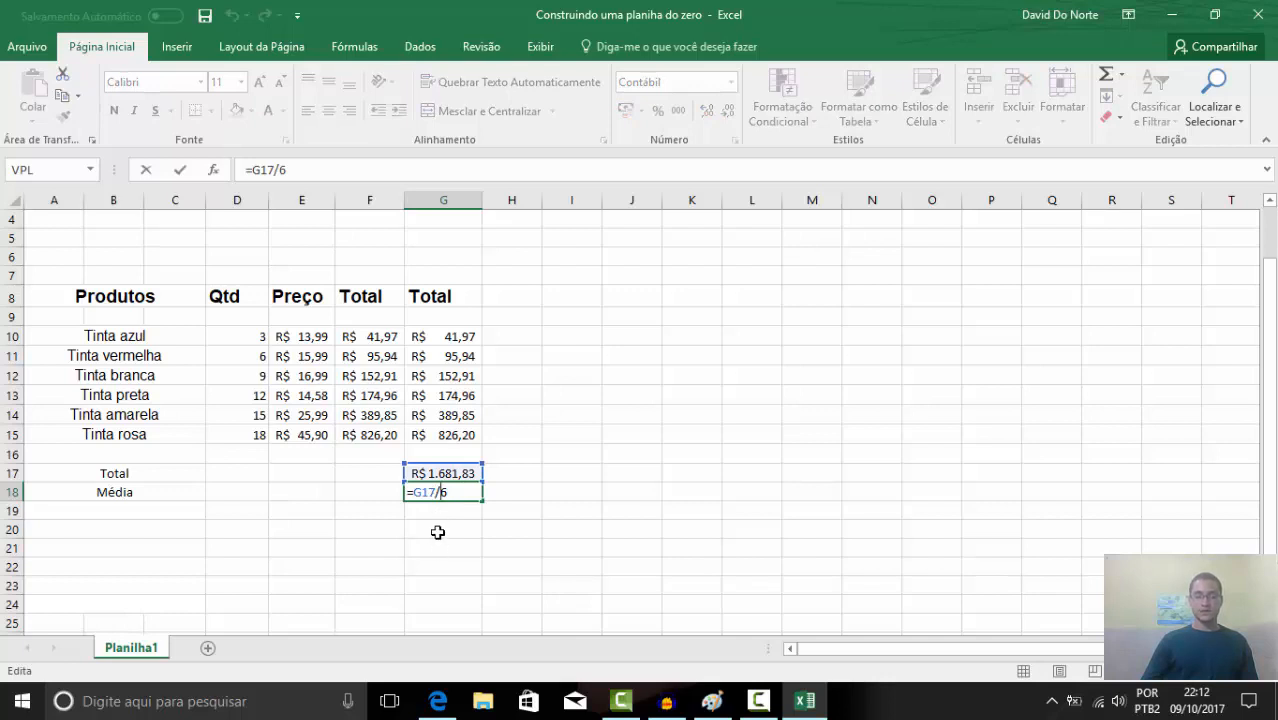
pyautogui.moveTo(450, 491); pyautogui.dragTo(383, 494)
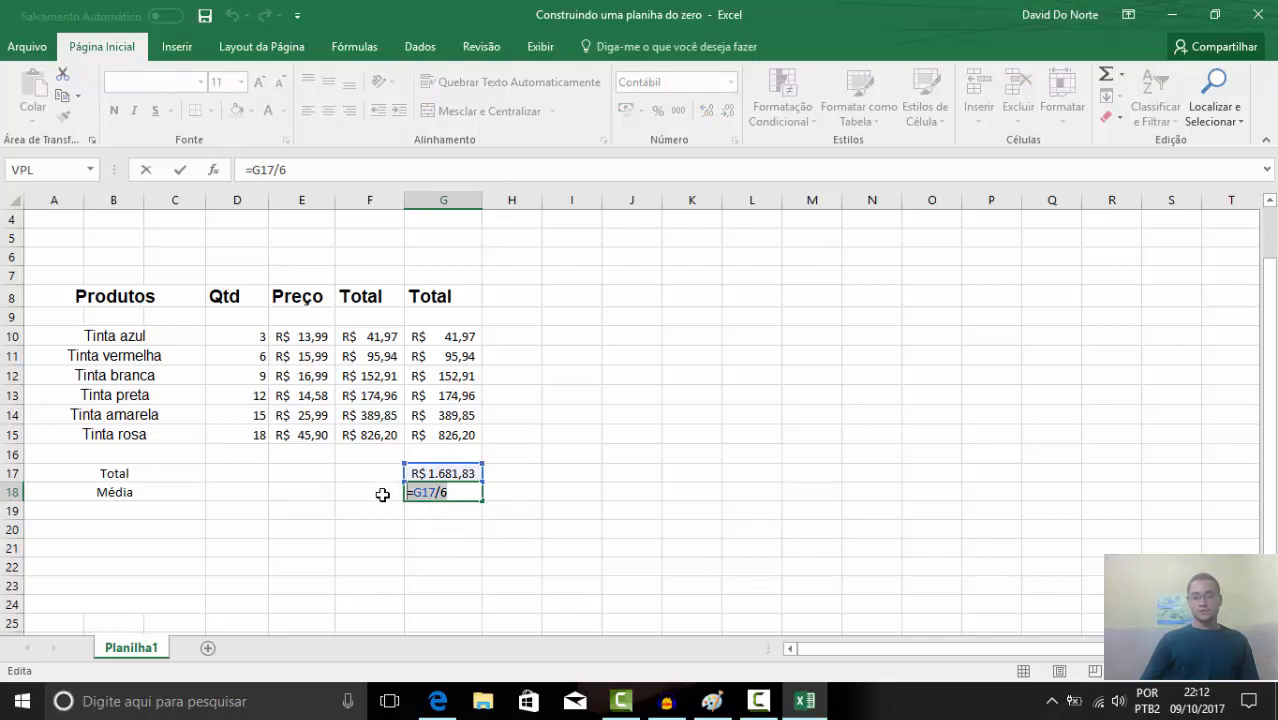
pyautogui.press('BackSpace')
pyautogui.click(122, 492)
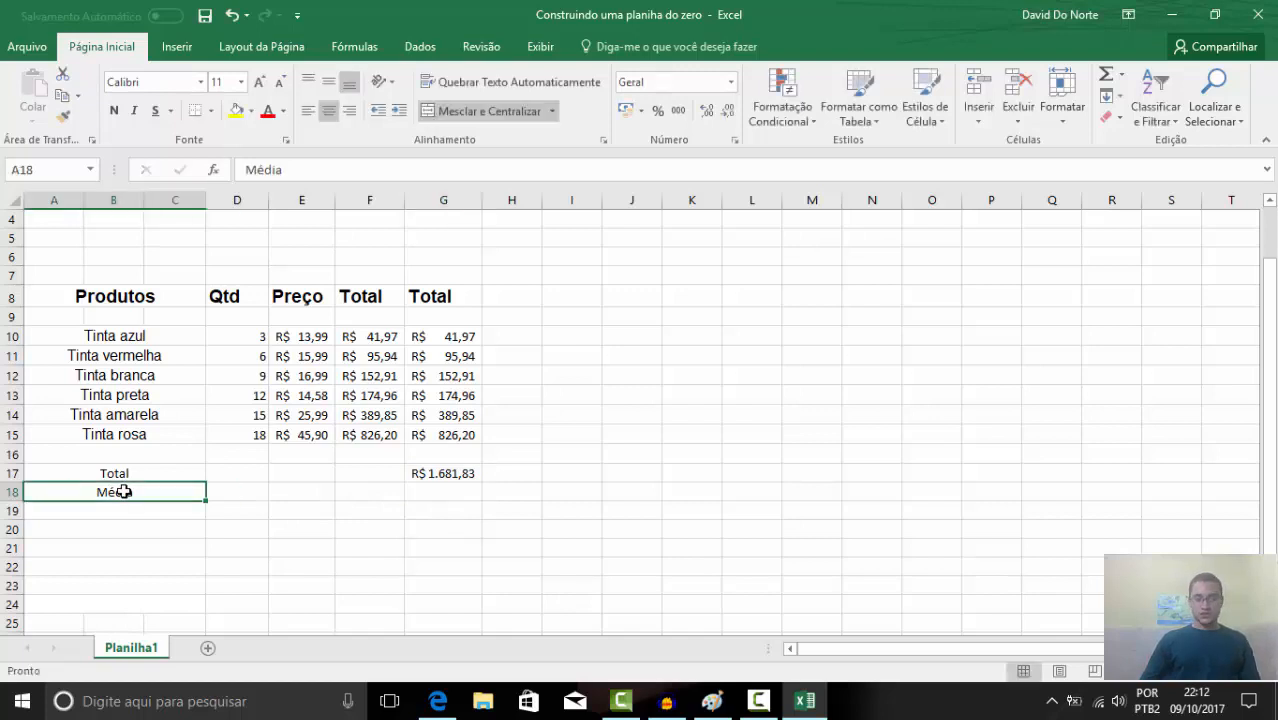
pyautogui.press('Delete')
pyautogui.click(130, 527)
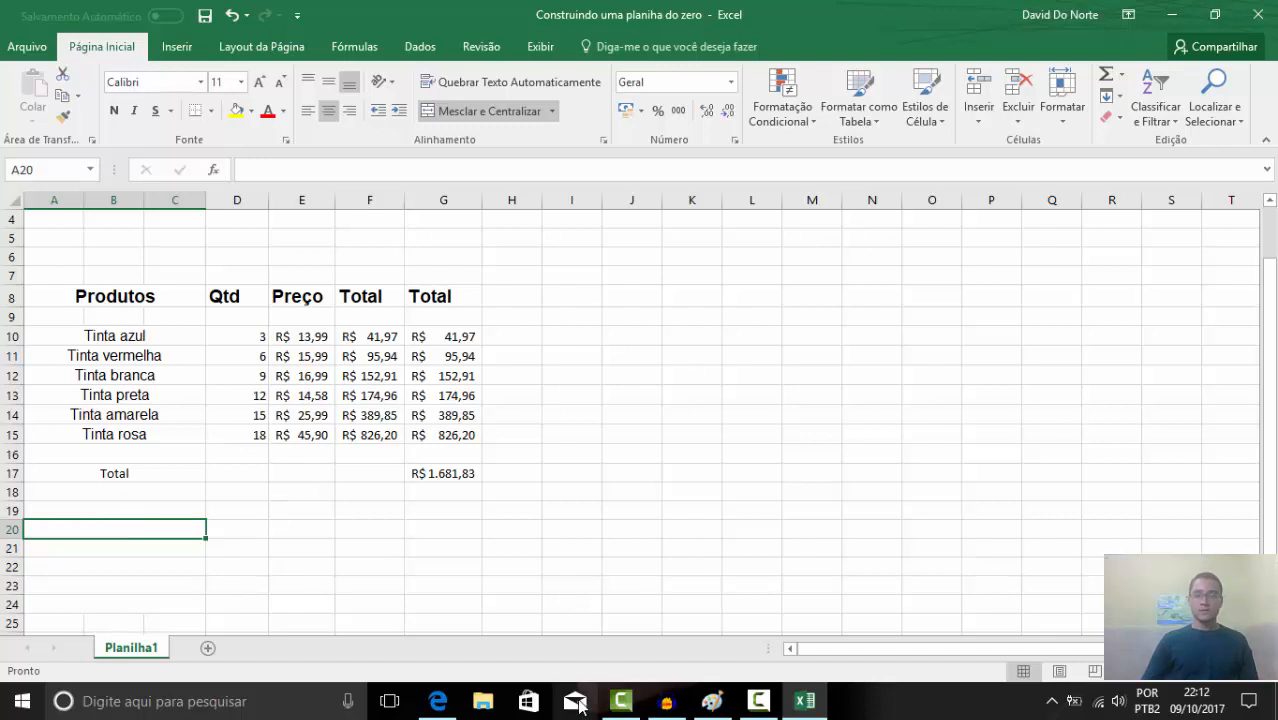
# Switch to Paint, draw a black brush equals sign below the plus symbol, and return to Excel
pyautogui.click(712, 701)
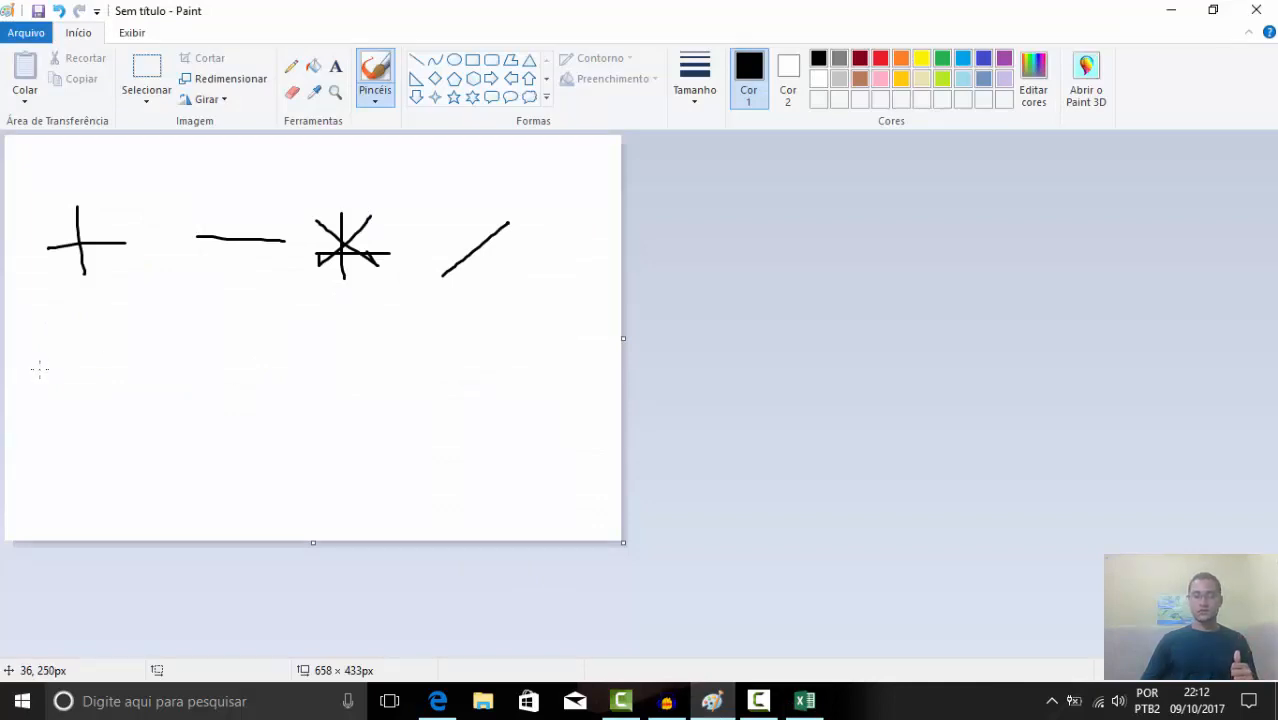
pyautogui.moveTo(38, 369); pyautogui.dragTo(131, 369)
pyautogui.moveTo(31, 386); pyautogui.dragTo(139, 383)
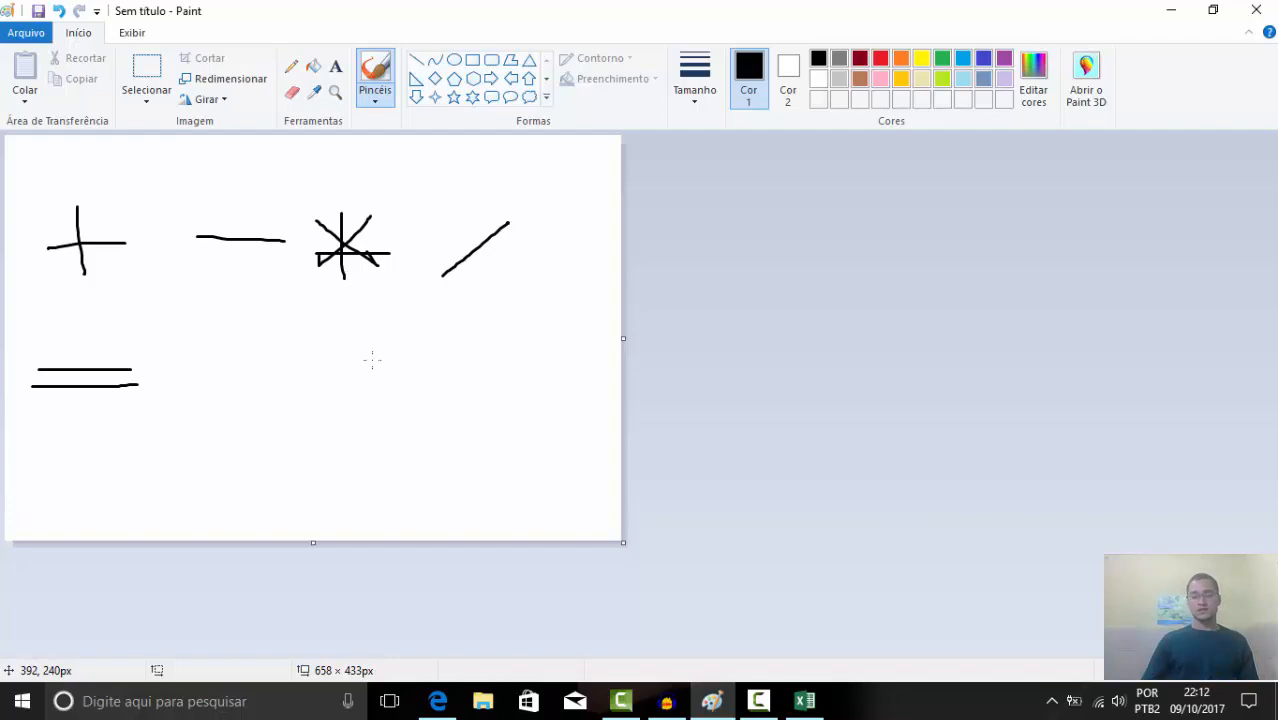
pyautogui.click(1163, 8)
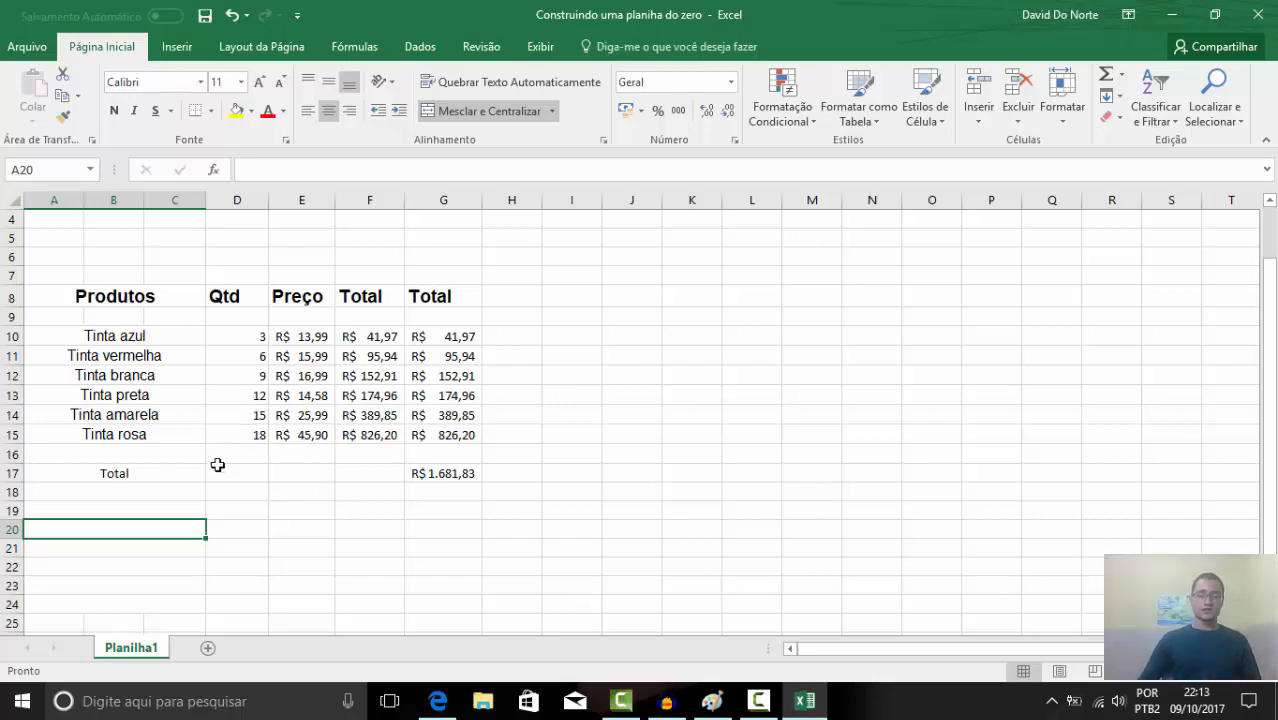
# Switch to the course syllabus PDF in Edge, highlight the topic Trabalhando com Fórmulas to review it, and return to Excel
pyautogui.click(438, 701)
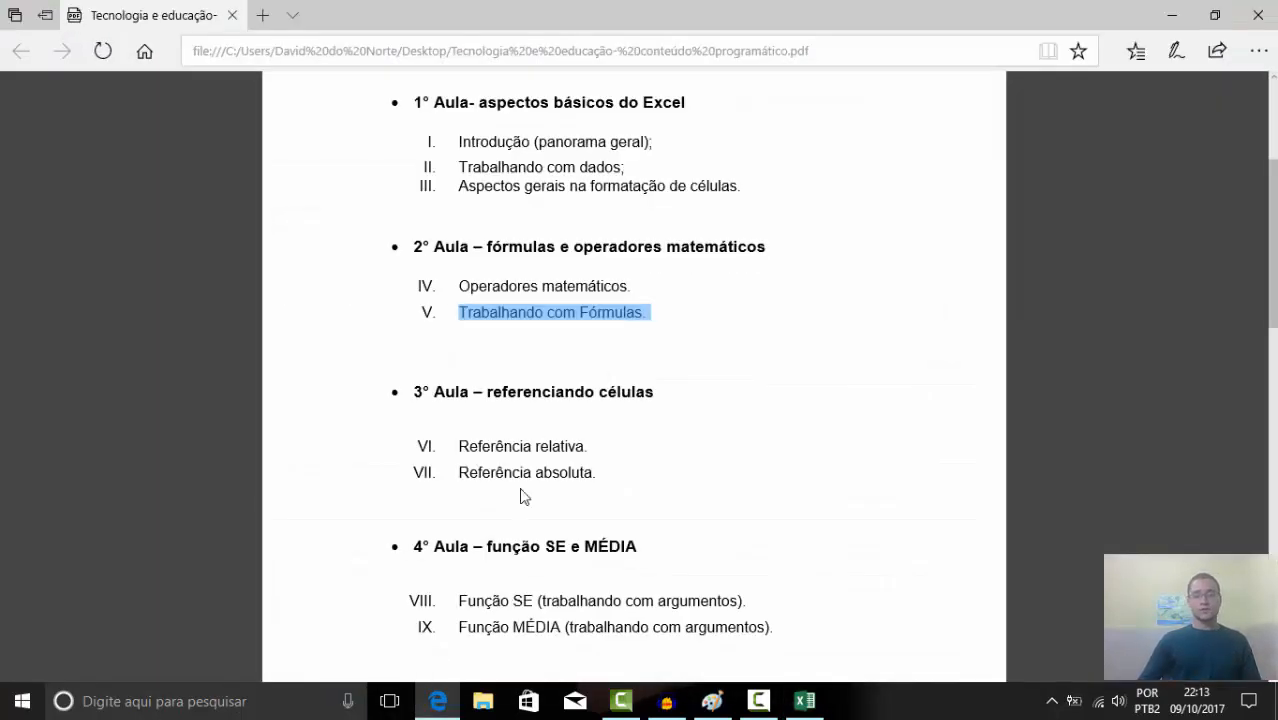
pyautogui.click(632, 313)
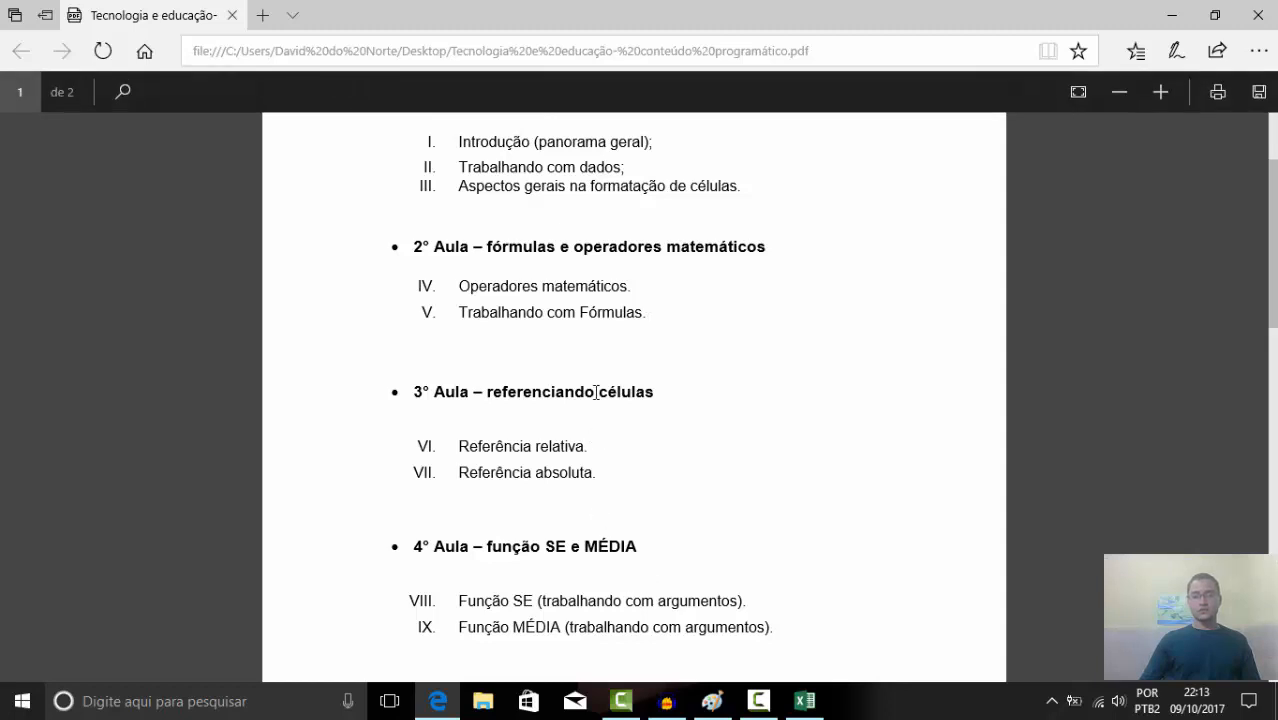
pyautogui.moveTo(655, 311); pyautogui.dragTo(440, 312)
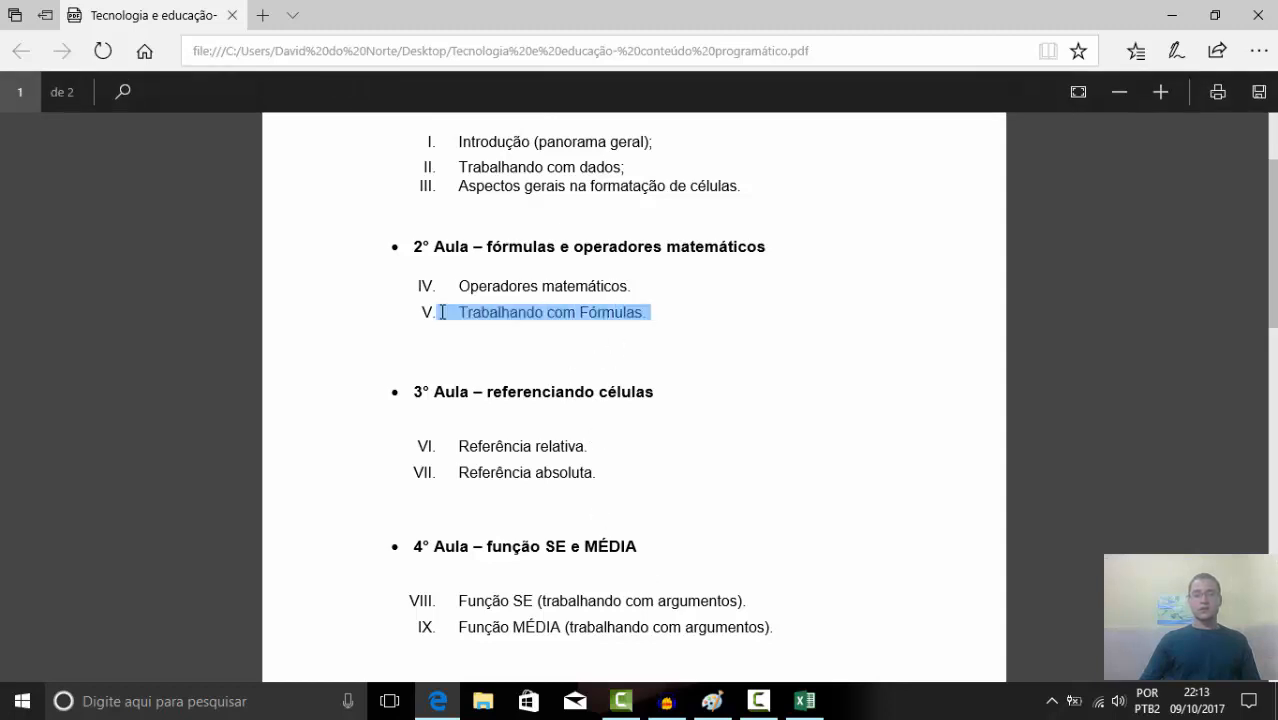
pyautogui.click(620, 320)
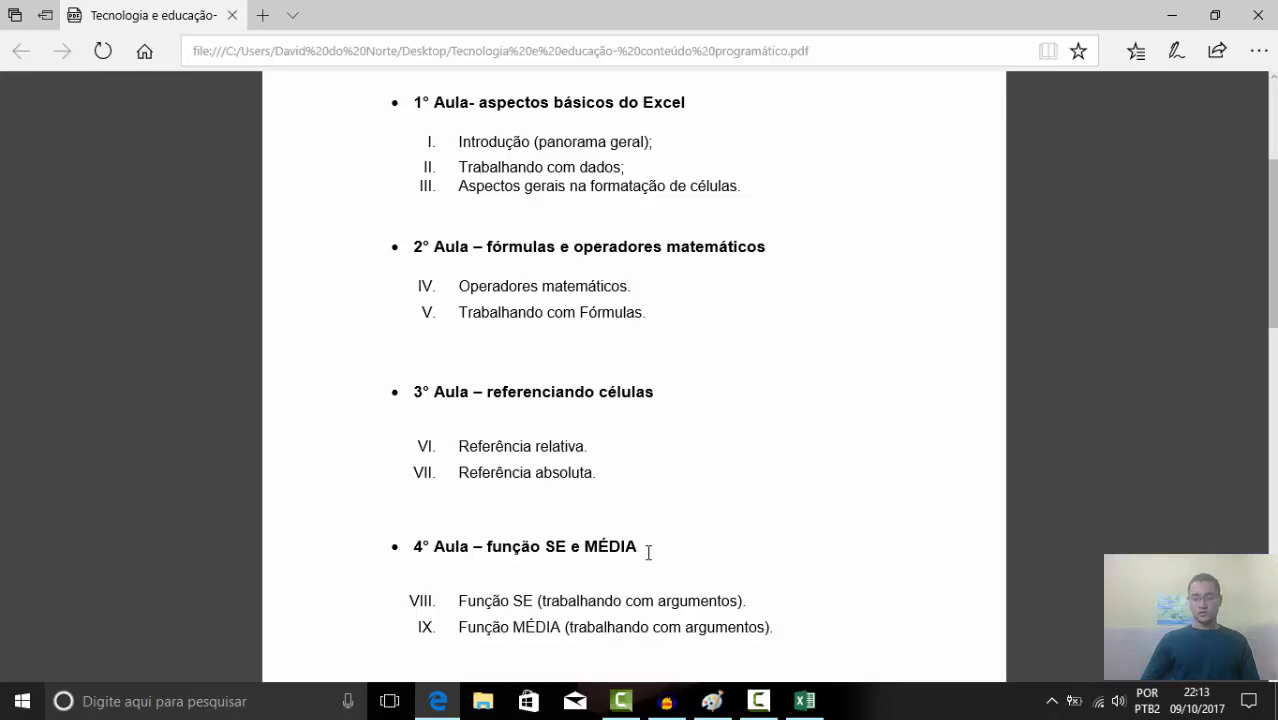
pyautogui.click(804, 701)
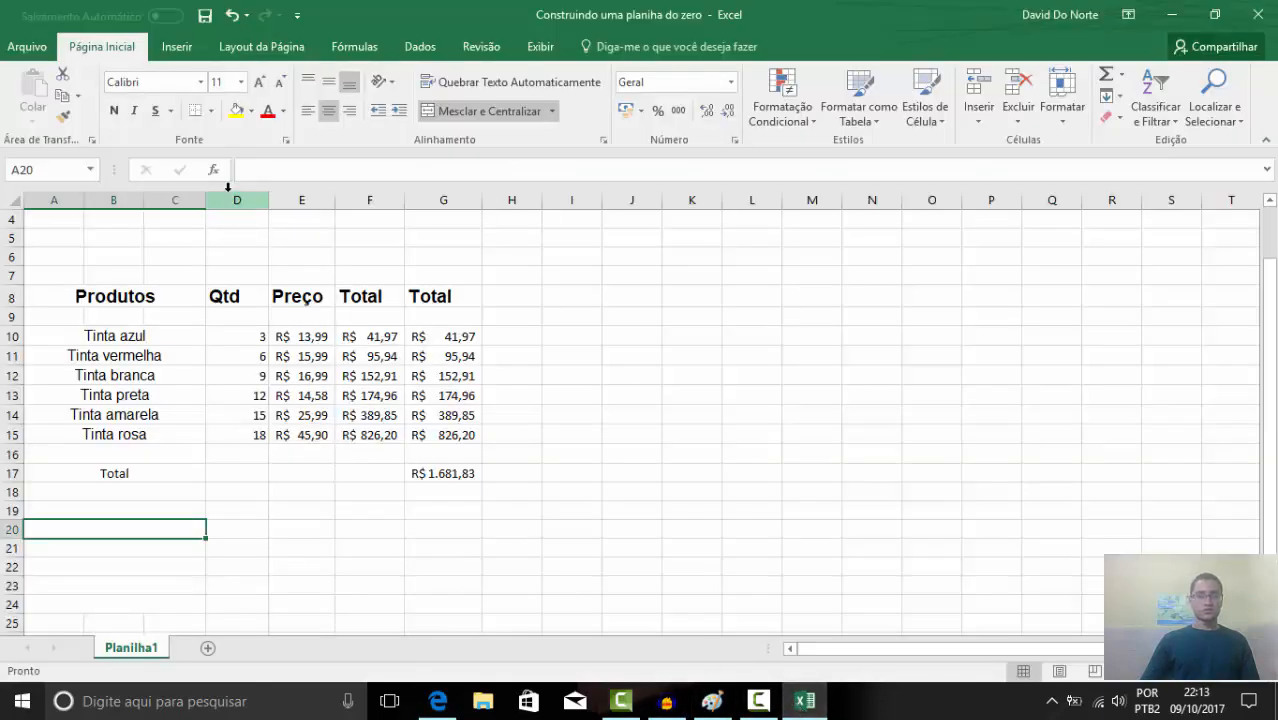
# Open Insert Function for cell A20 and examine the descriptions of VP, TIR, VF, VPL and PGTO
pyautogui.click(216, 172)
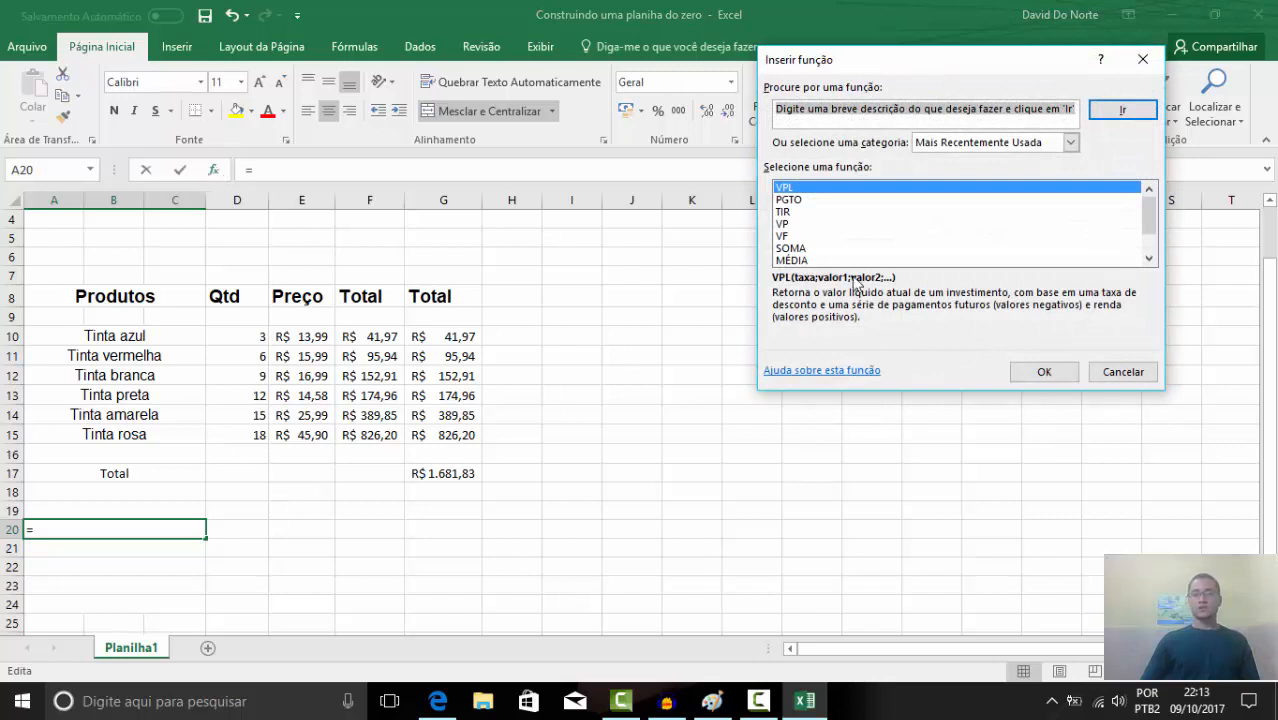
pyautogui.click(793, 225)
pyautogui.scroll(-1, 793, 228)
pyautogui.scroll(1, 793, 230)
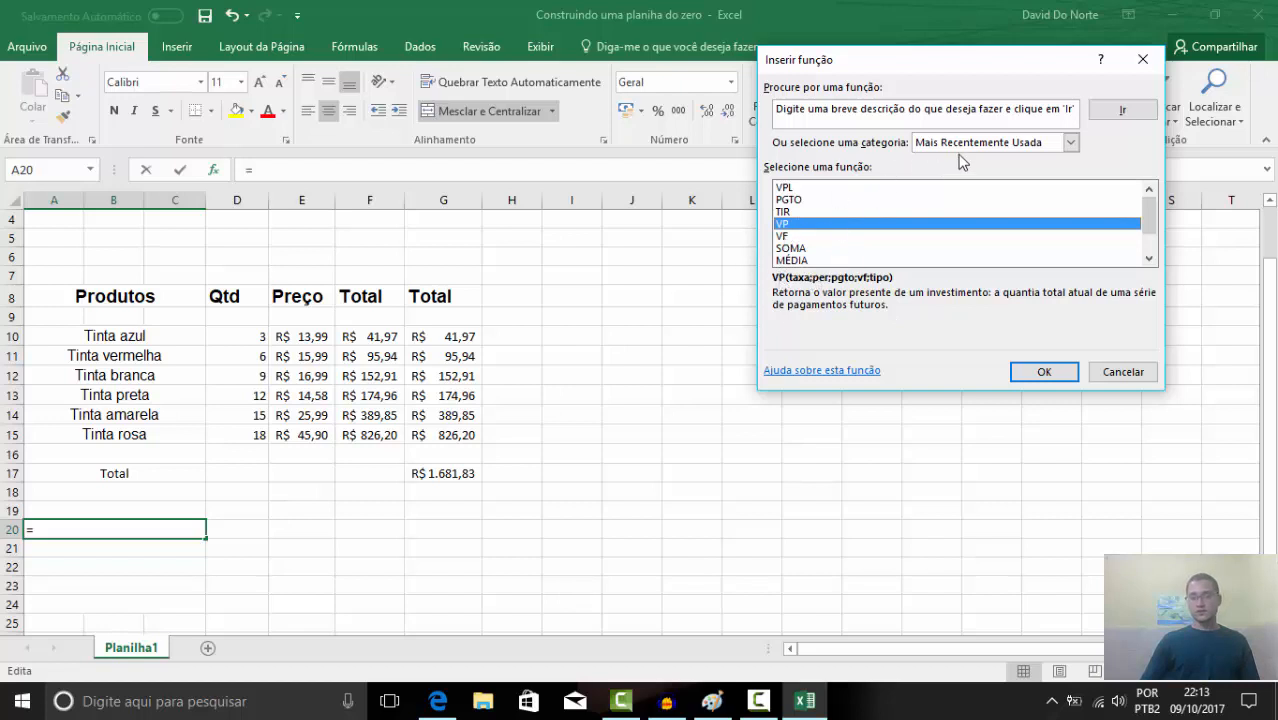
pyautogui.click(782, 213)
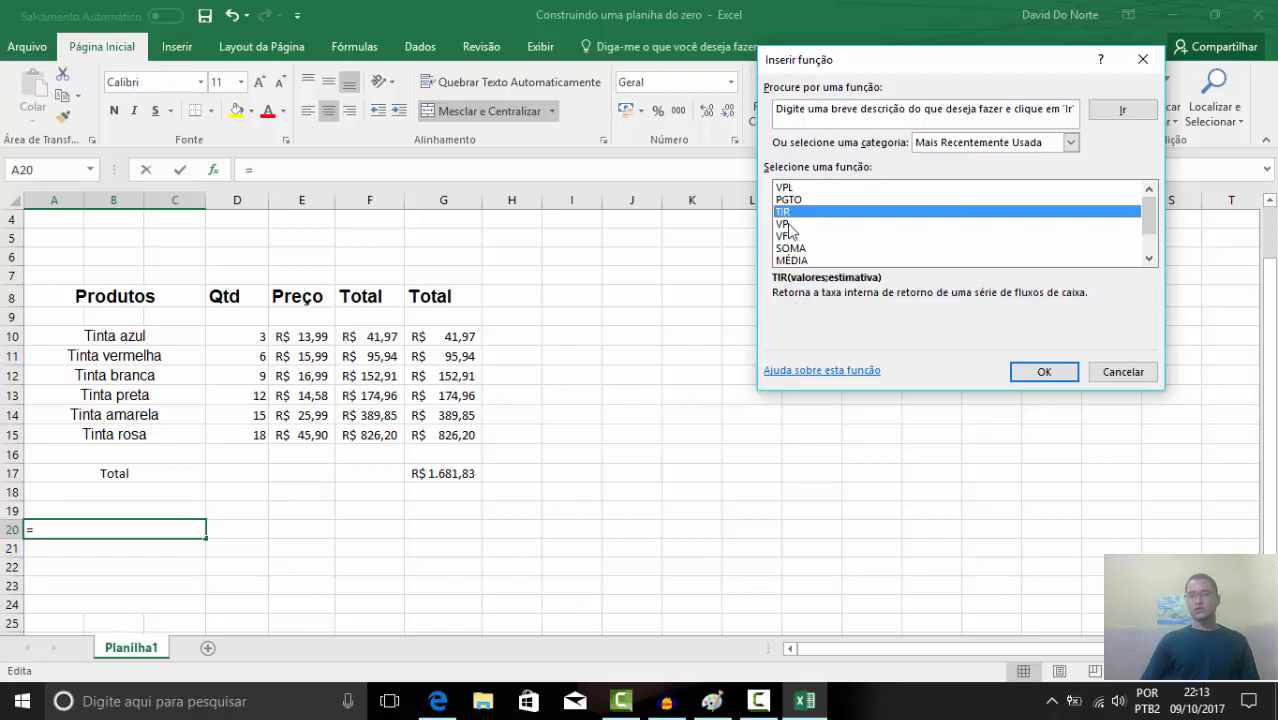
pyautogui.click(788, 224)
pyautogui.click(784, 236)
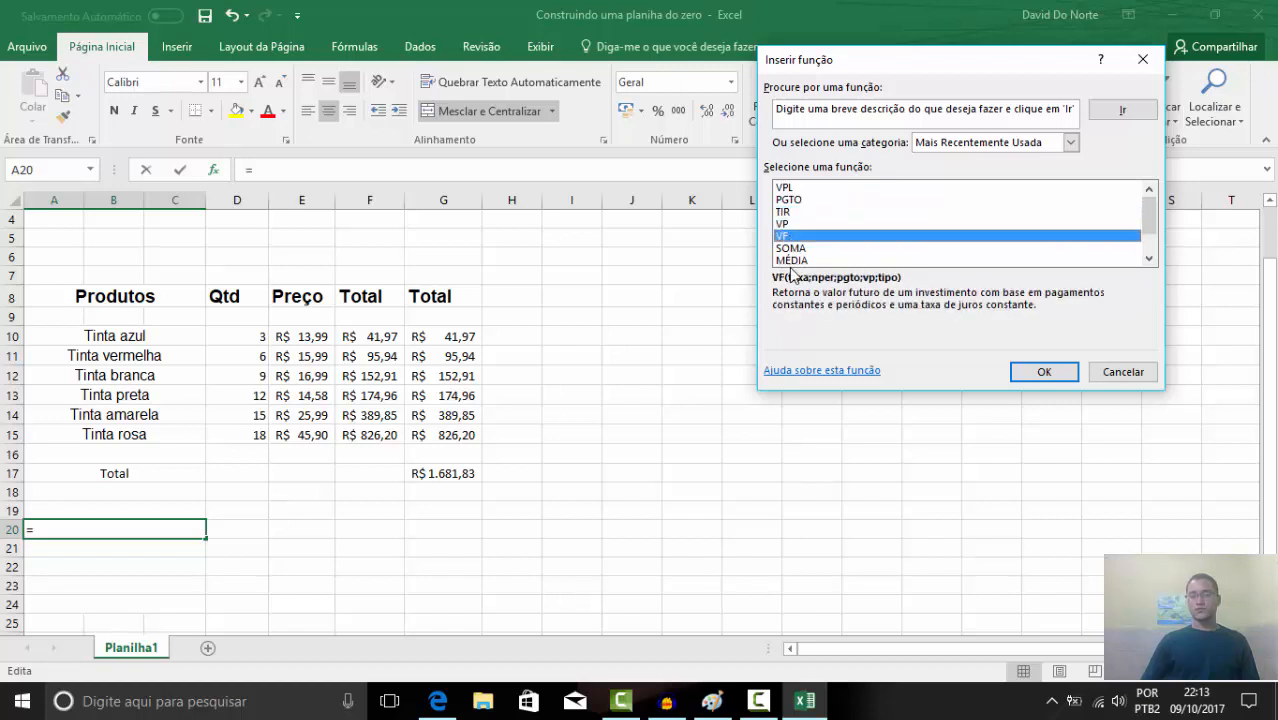
pyautogui.click(792, 189)
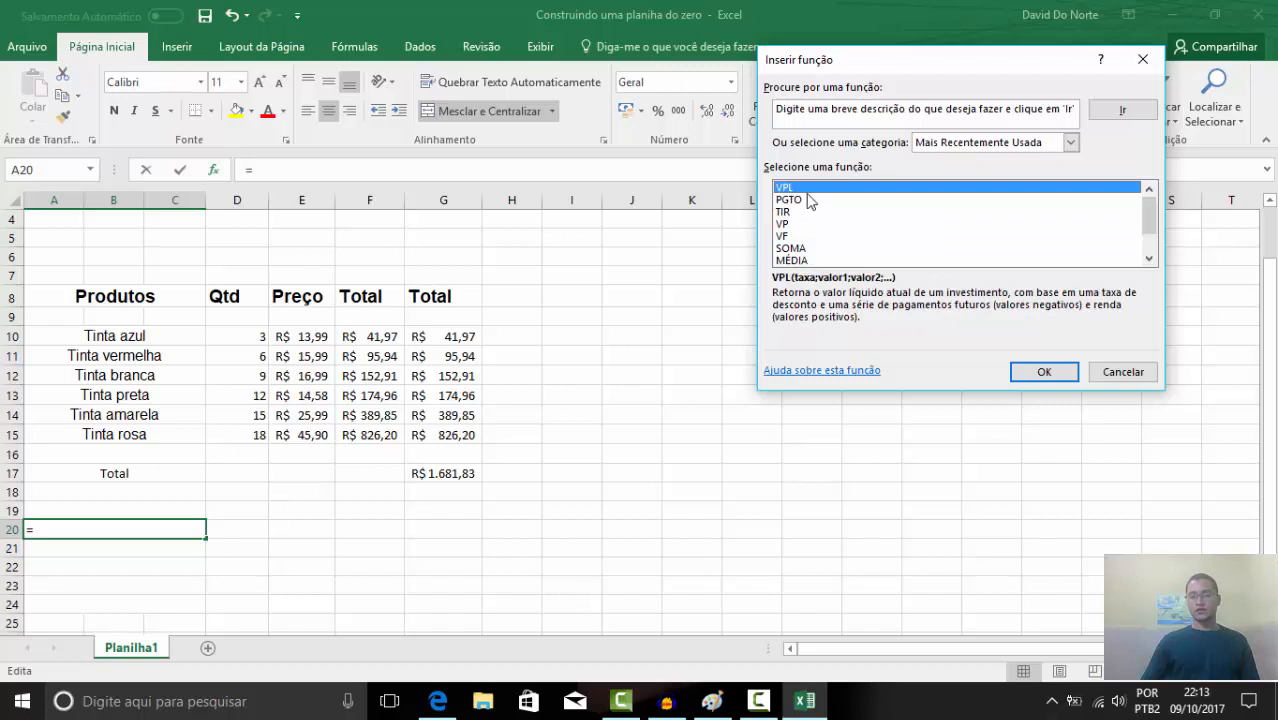
pyautogui.click(795, 201)
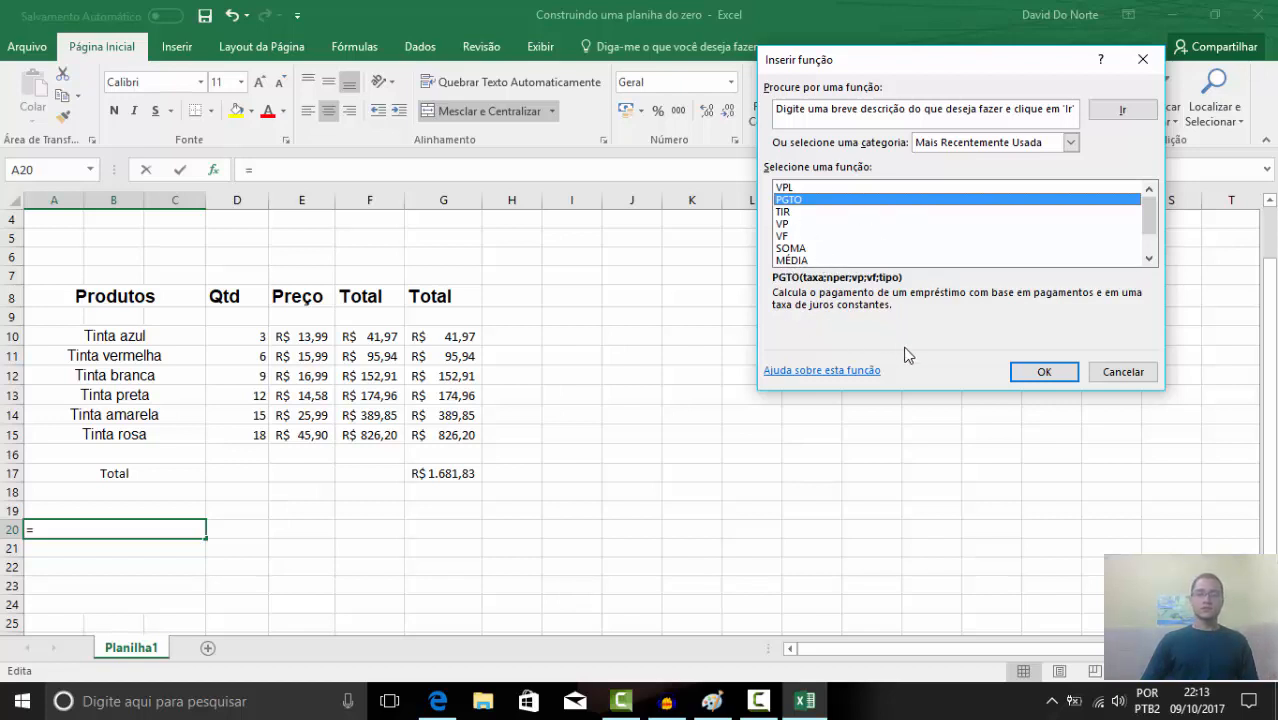
pyautogui.click(1044, 372)
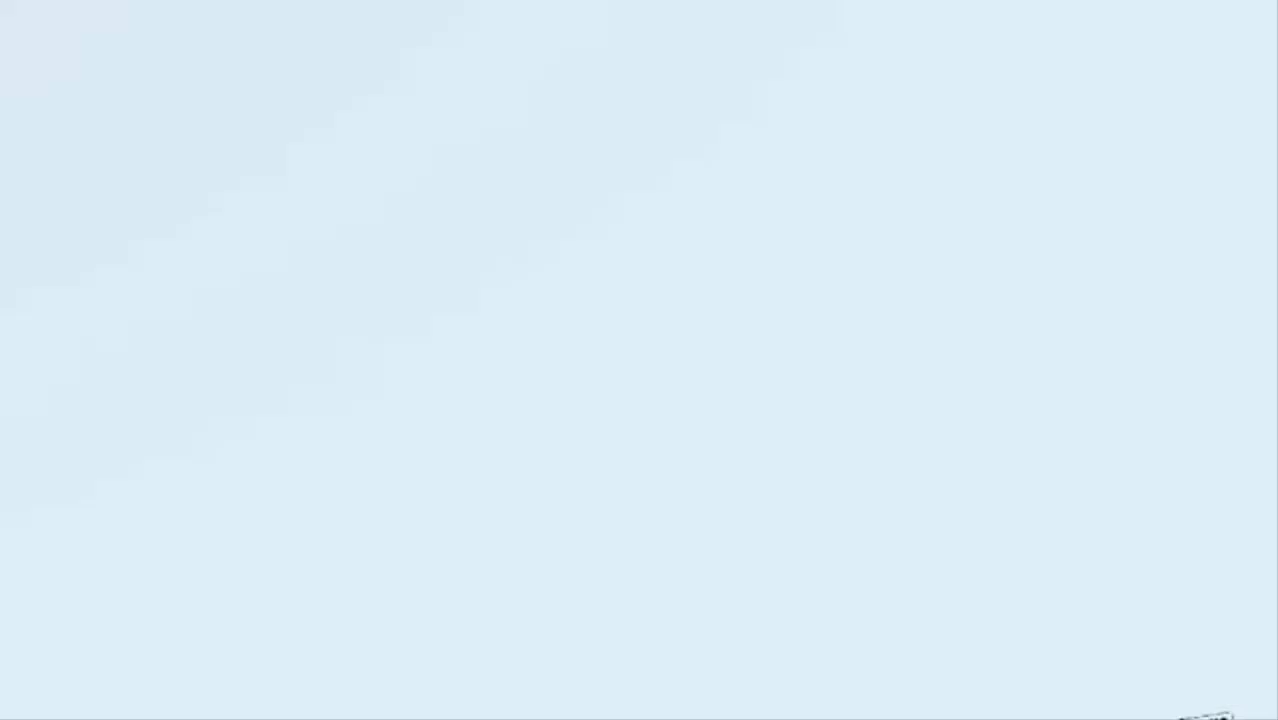